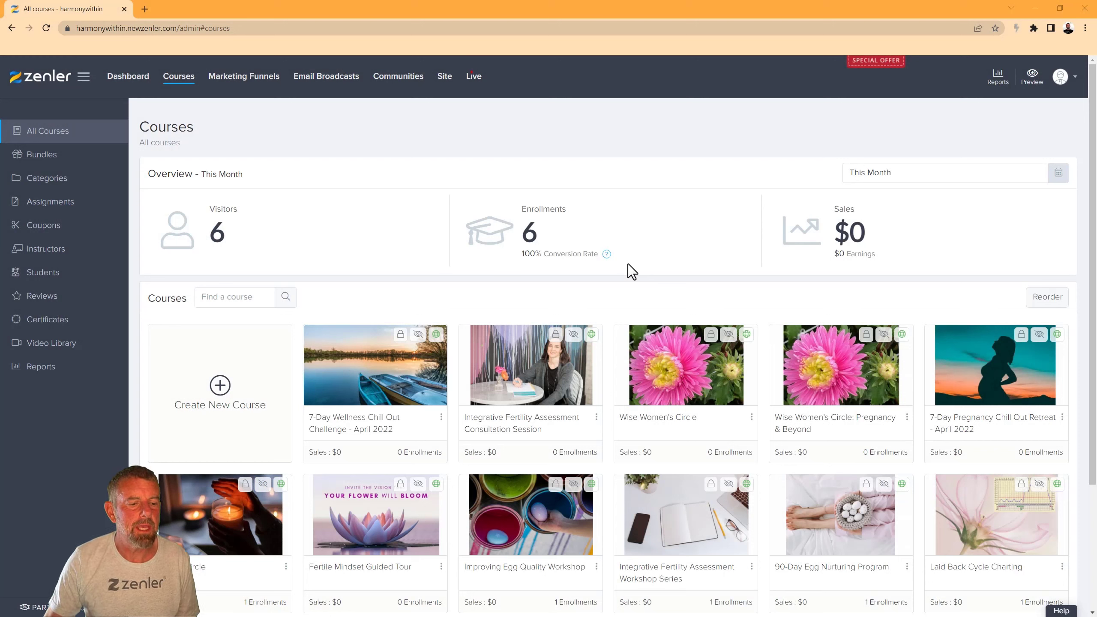
# Step: Show the course bundles, and open the Harmony Within - Fertility Support site page for editing in a separate tab
pyautogui.click(57, 157)
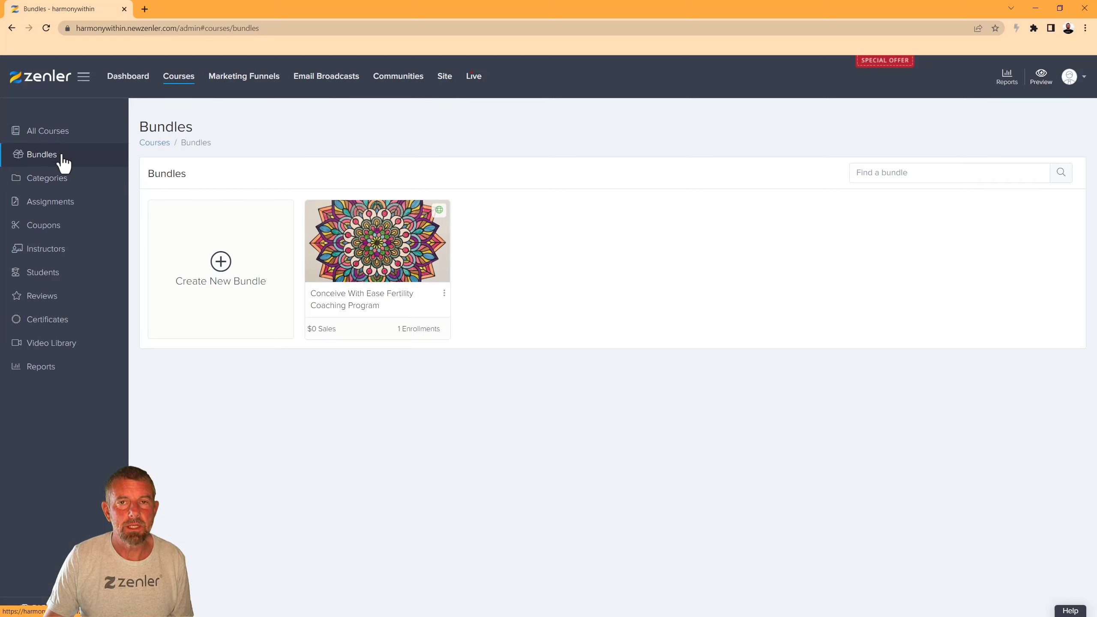
pyautogui.rightClick(444, 83)
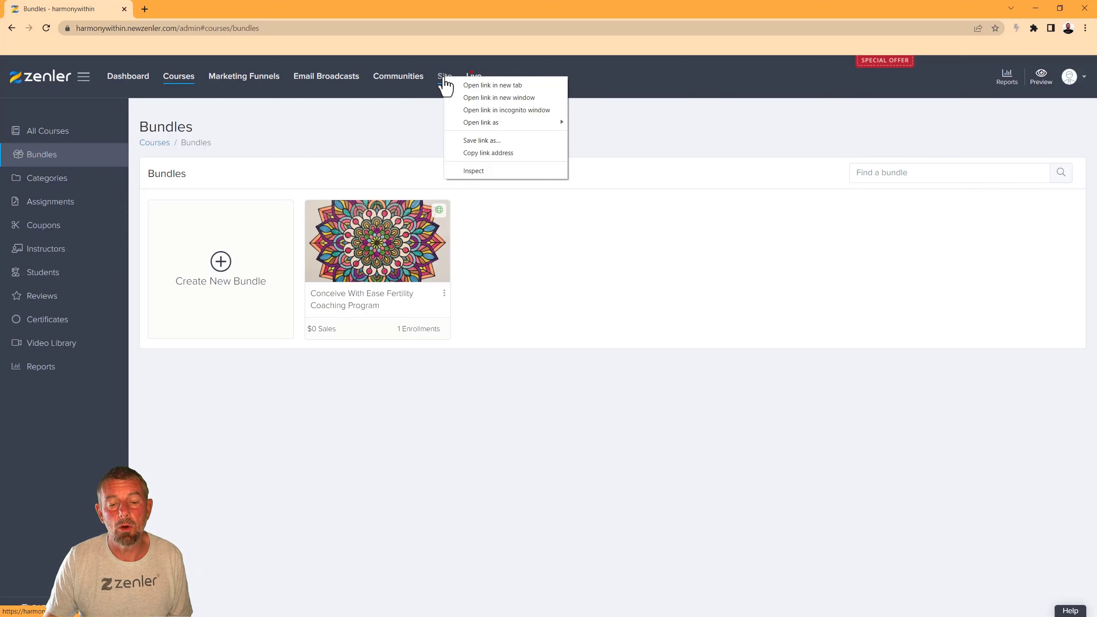
pyautogui.click(479, 85)
pyautogui.click(195, 9)
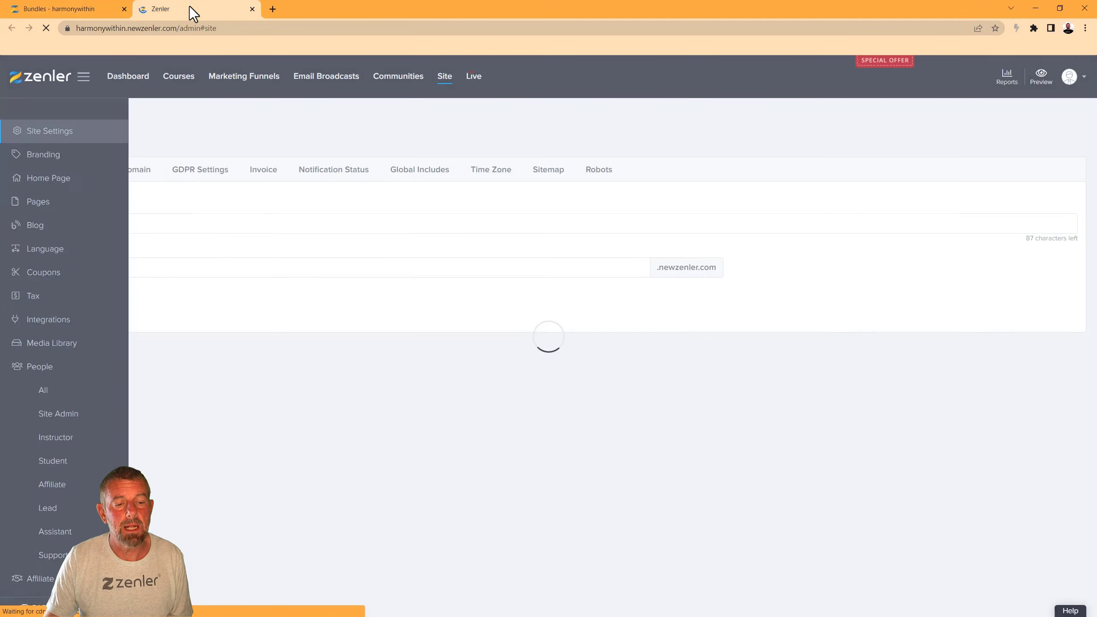
pyautogui.click(40, 203)
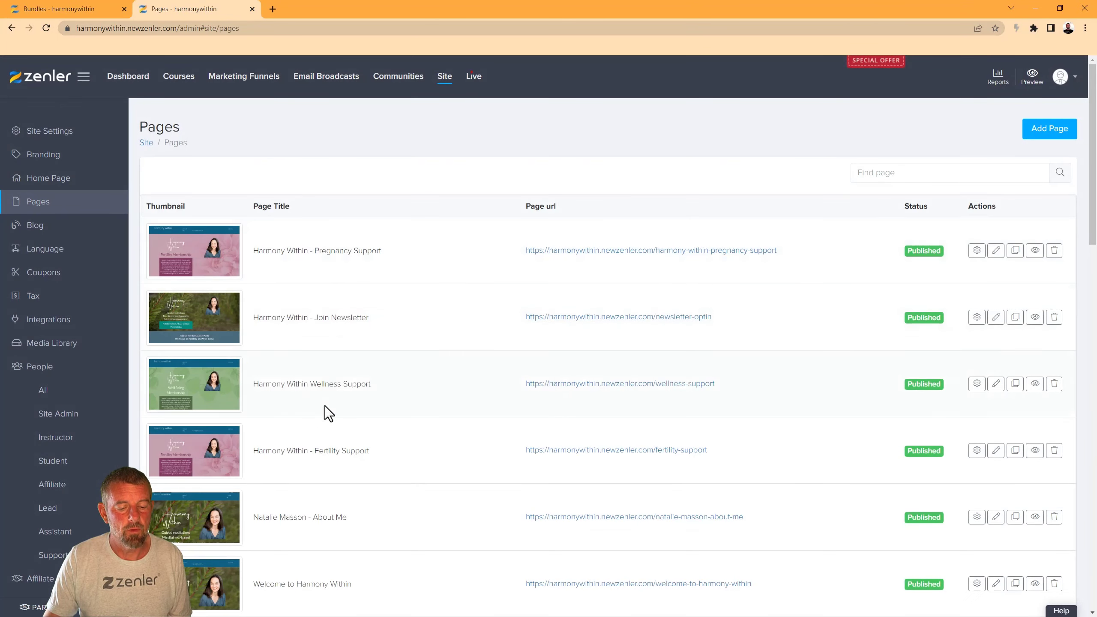
pyautogui.click(996, 451)
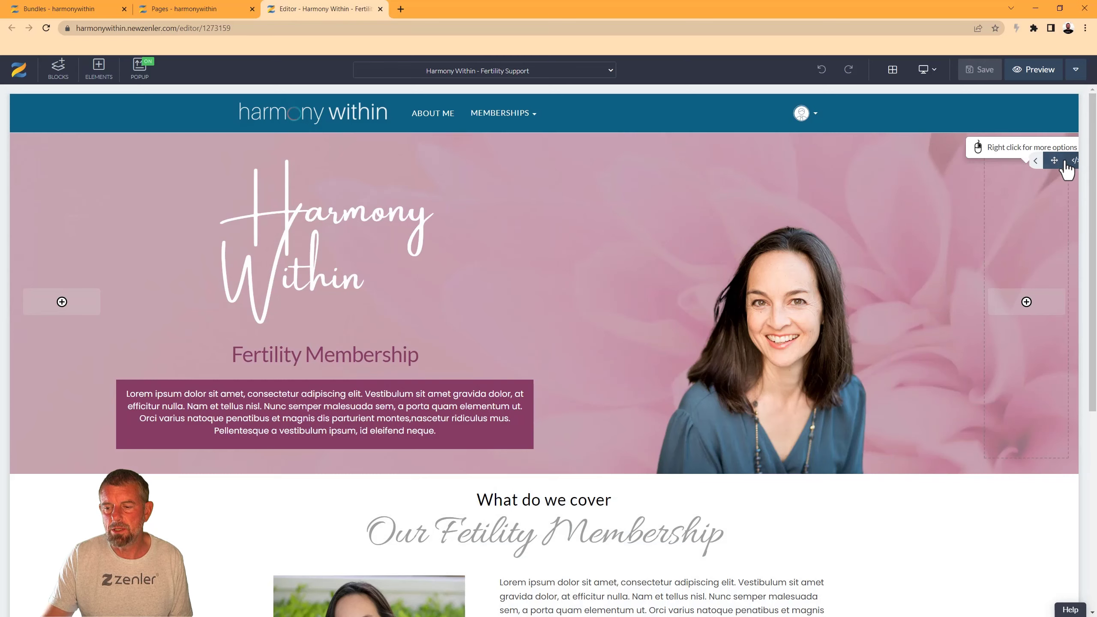
# Step: Open the HTML code of the Fertility Membership hero block and select all of it for copying
pyautogui.click(1073, 161)
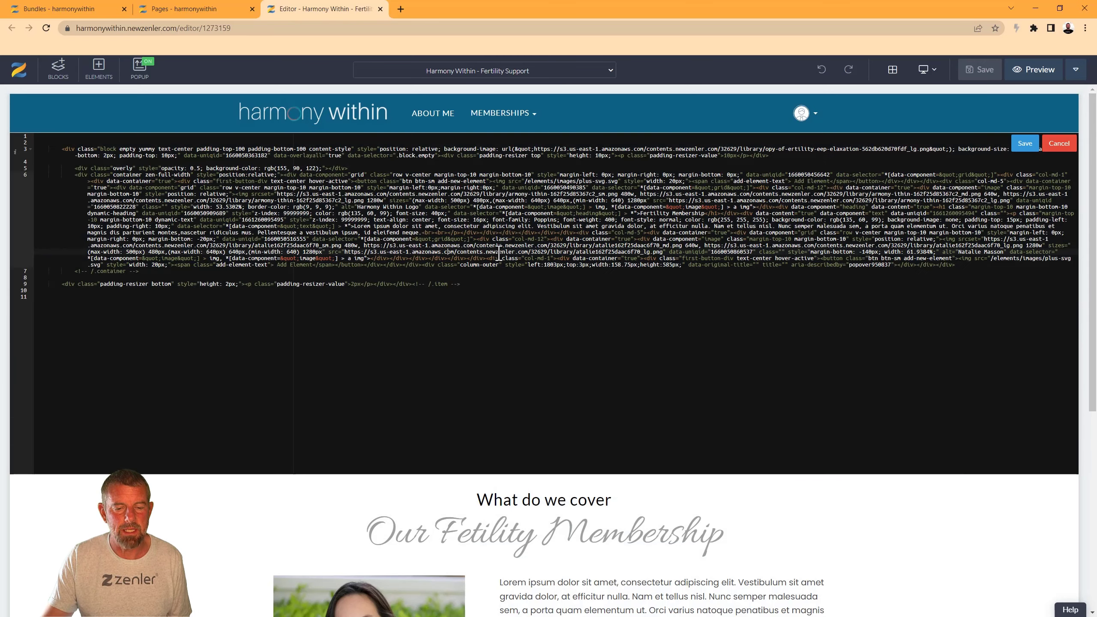
pyautogui.click(1060, 145)
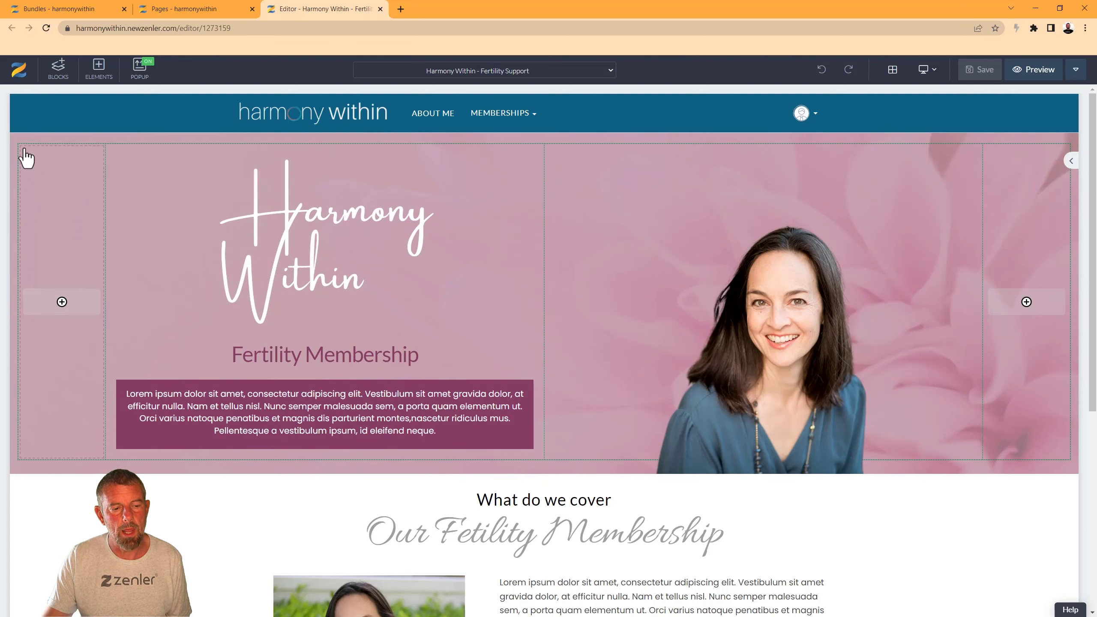
pyautogui.moveTo(30, 153)
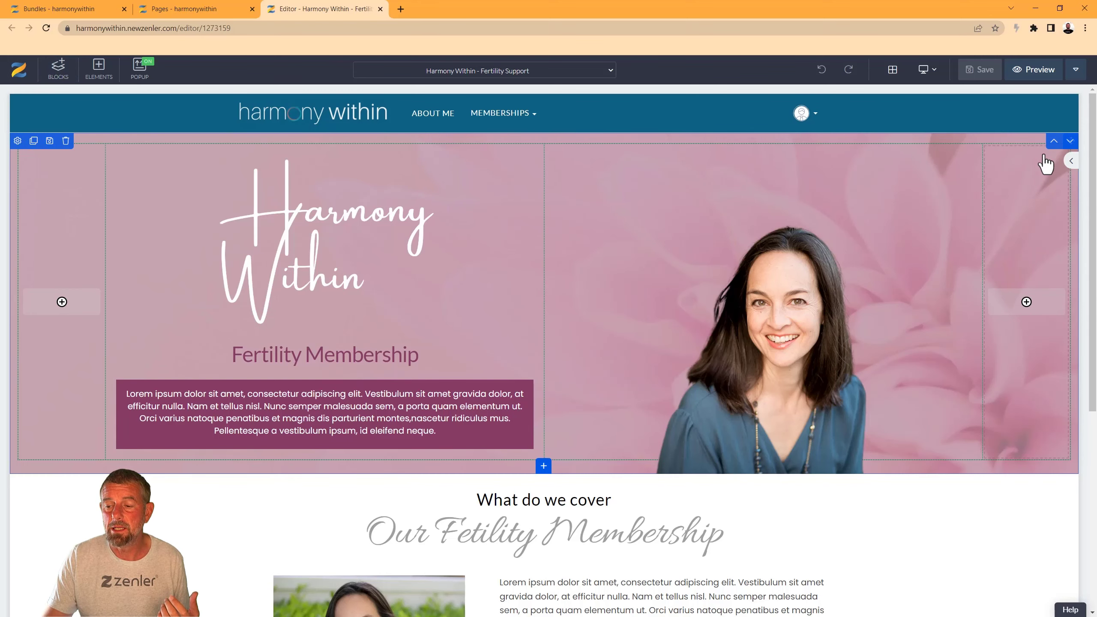
pyautogui.moveTo(1070, 161)
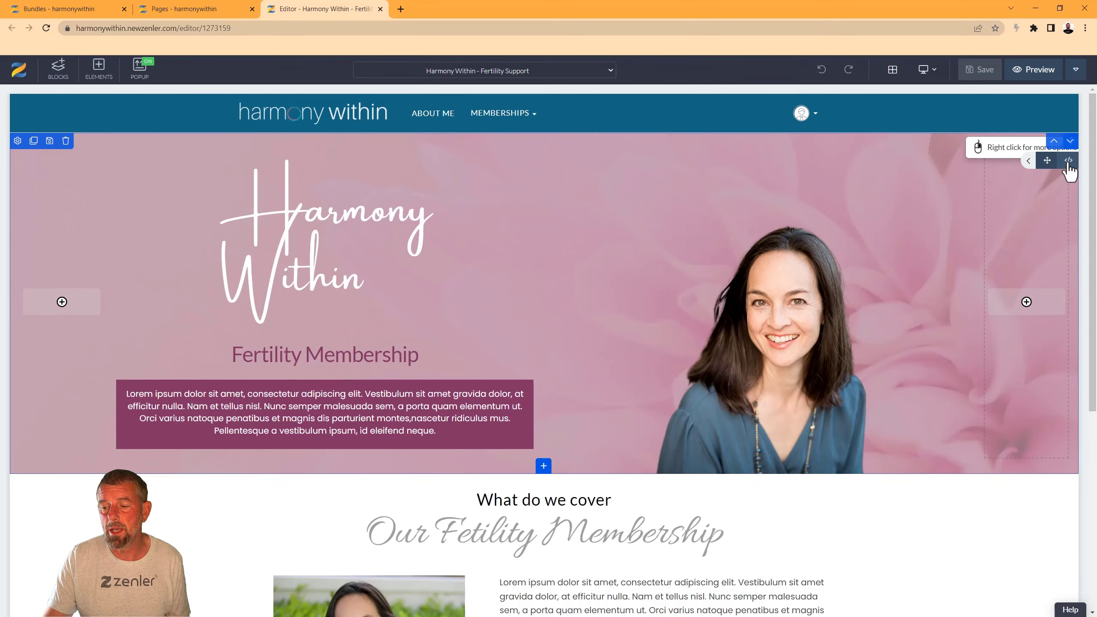
pyautogui.click(1068, 162)
pyautogui.click(483, 239)
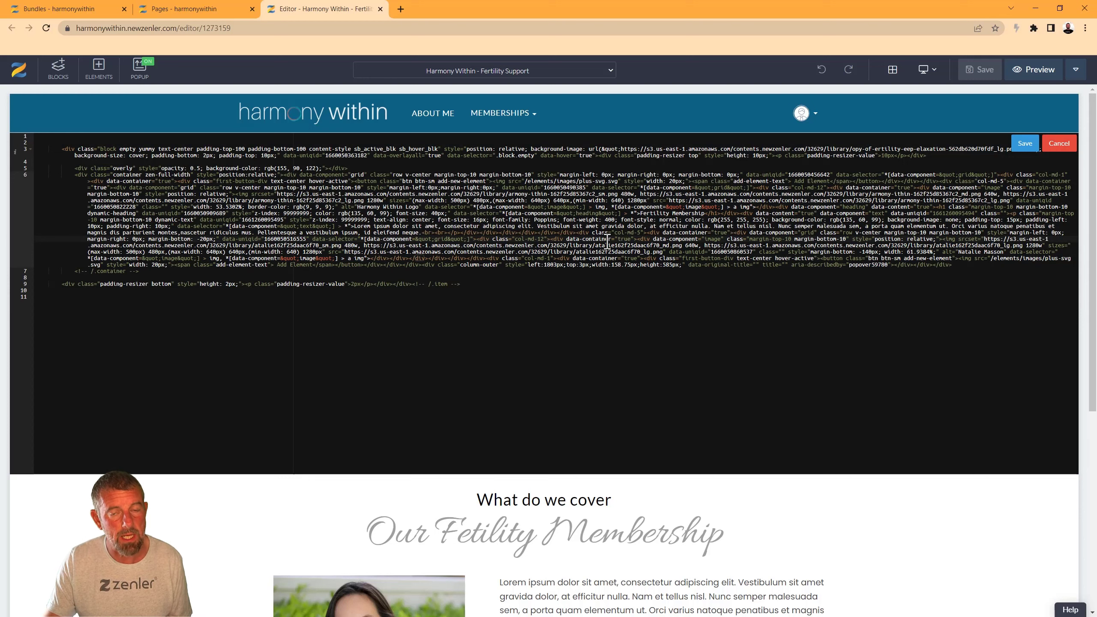
pyautogui.hotkey('ctrl', 'a')
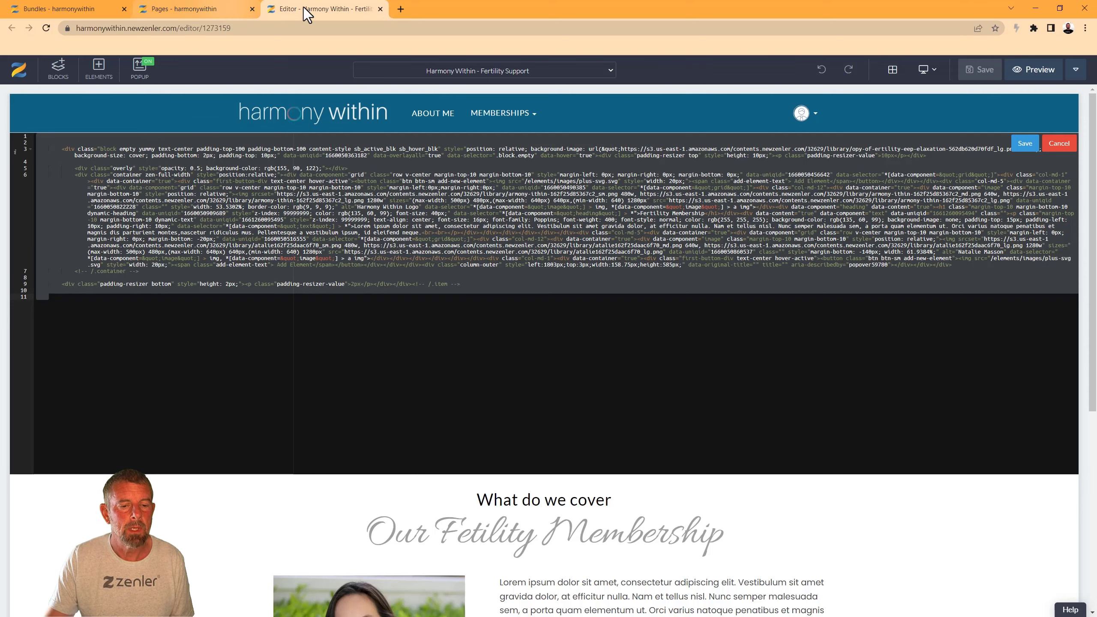
# Step: Open the sales page of the Conceive With Ease Fertility Coaching Program bundle for editing
pyautogui.click(76, 10)
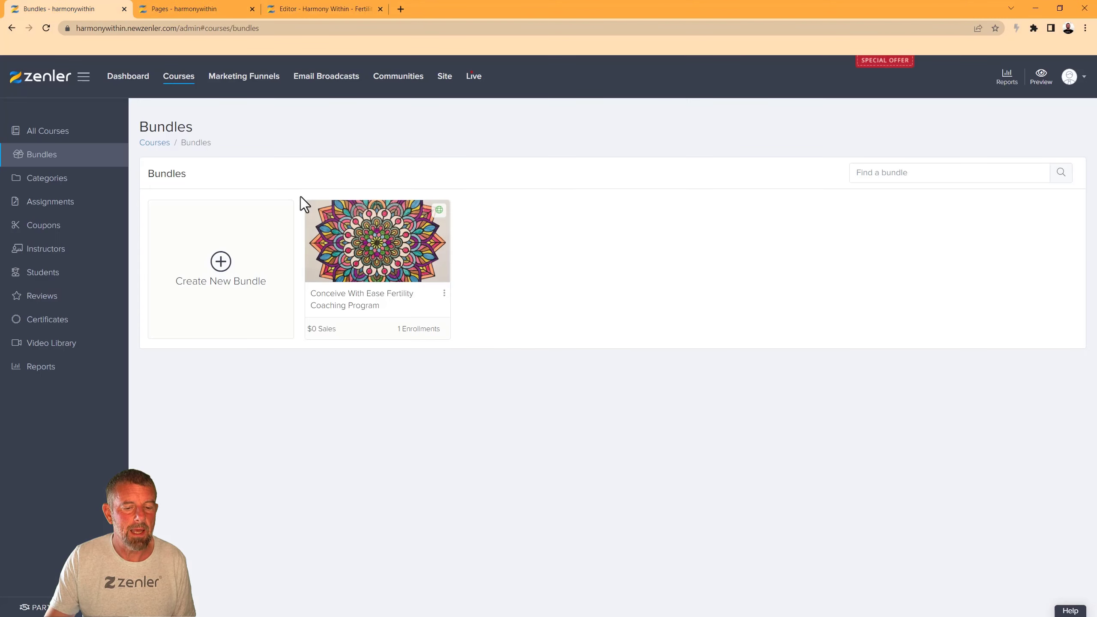
pyautogui.click(369, 249)
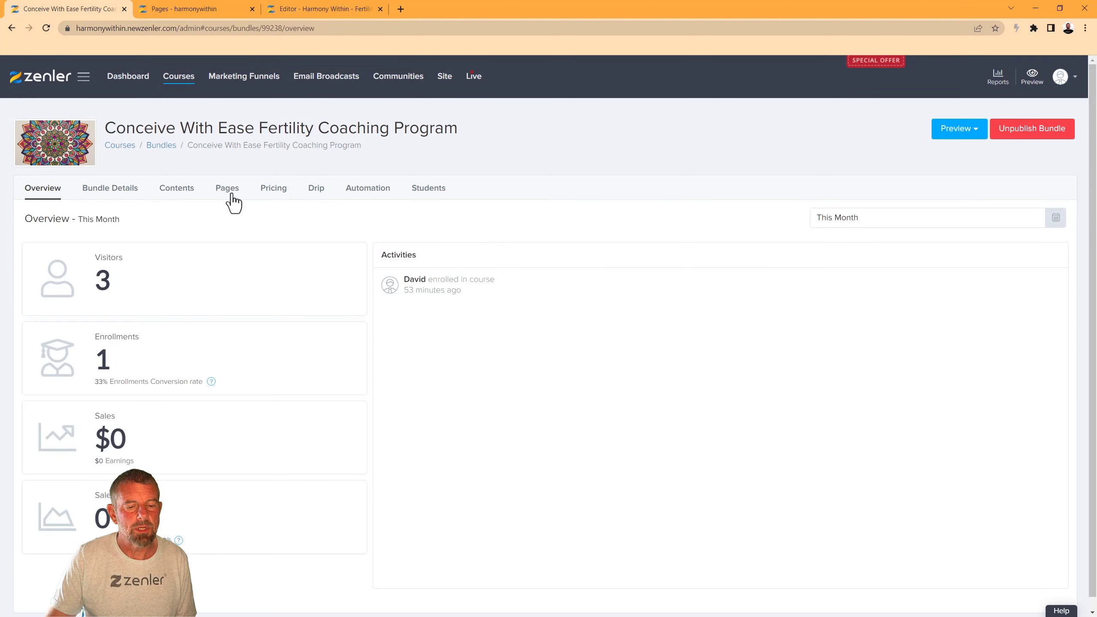
pyautogui.click(231, 194)
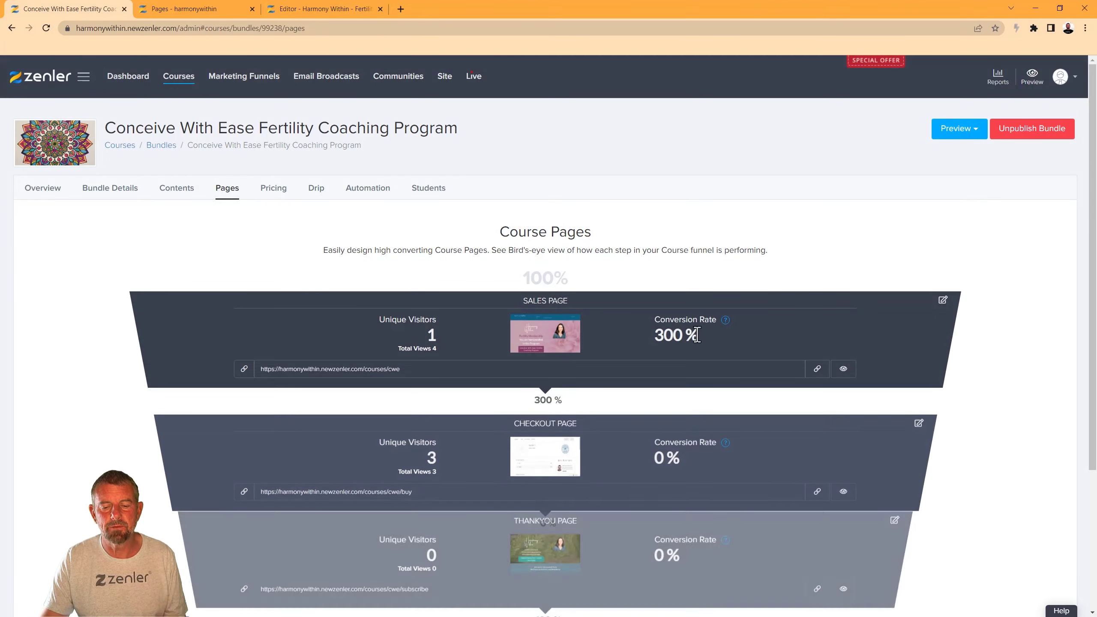
pyautogui.click(943, 301)
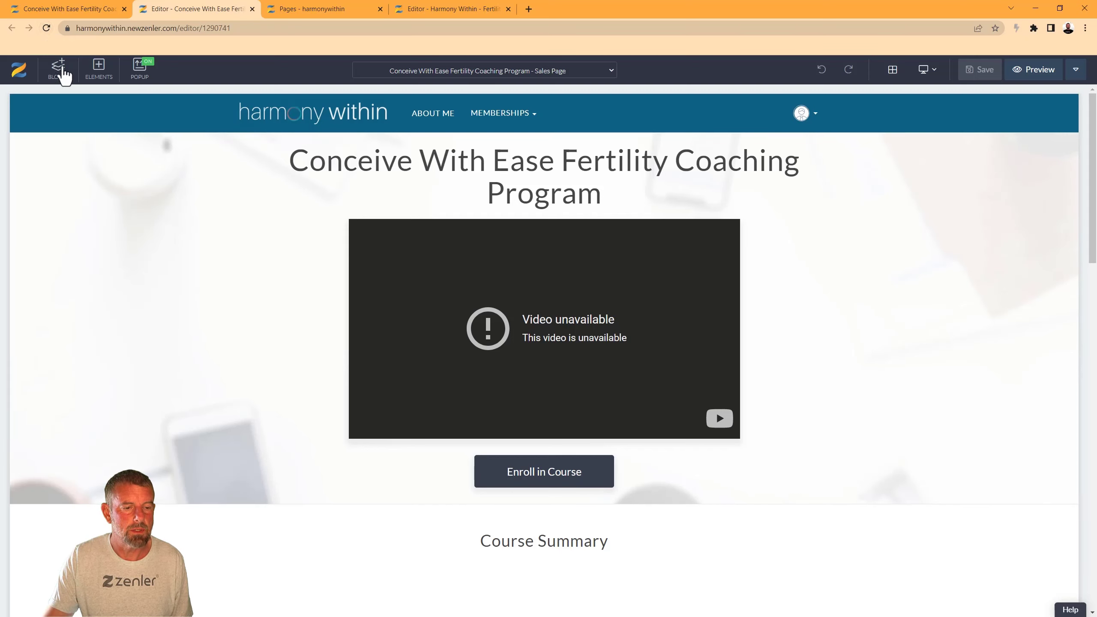
# Step: Delete the Course Summary block and the instructor block below it from the sales page
pyautogui.scroll(-5, 220, 374)
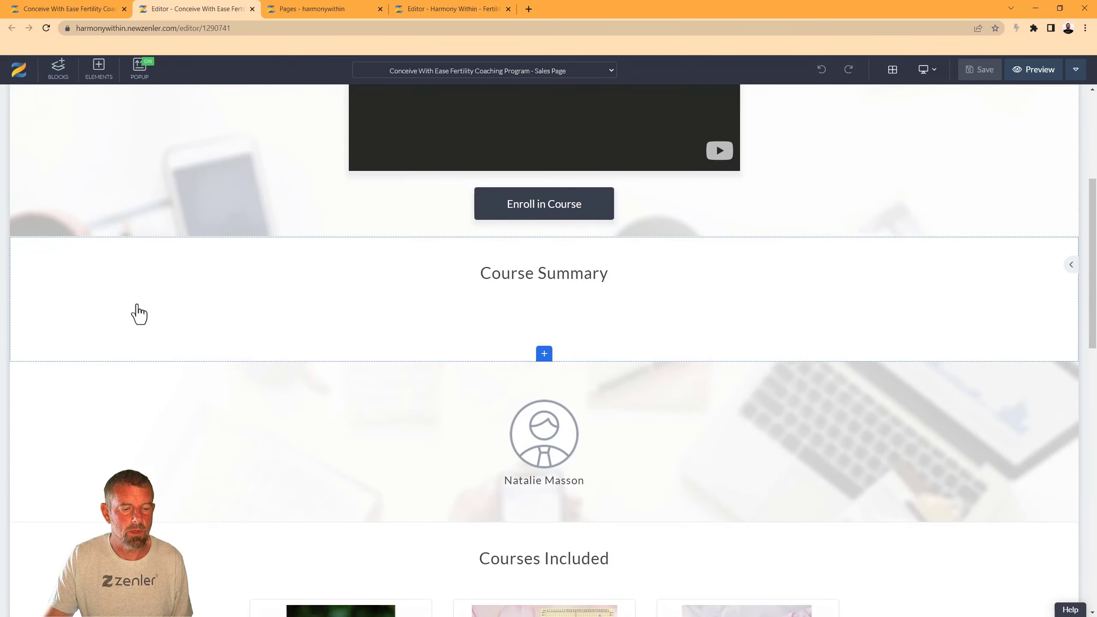
pyautogui.click(66, 246)
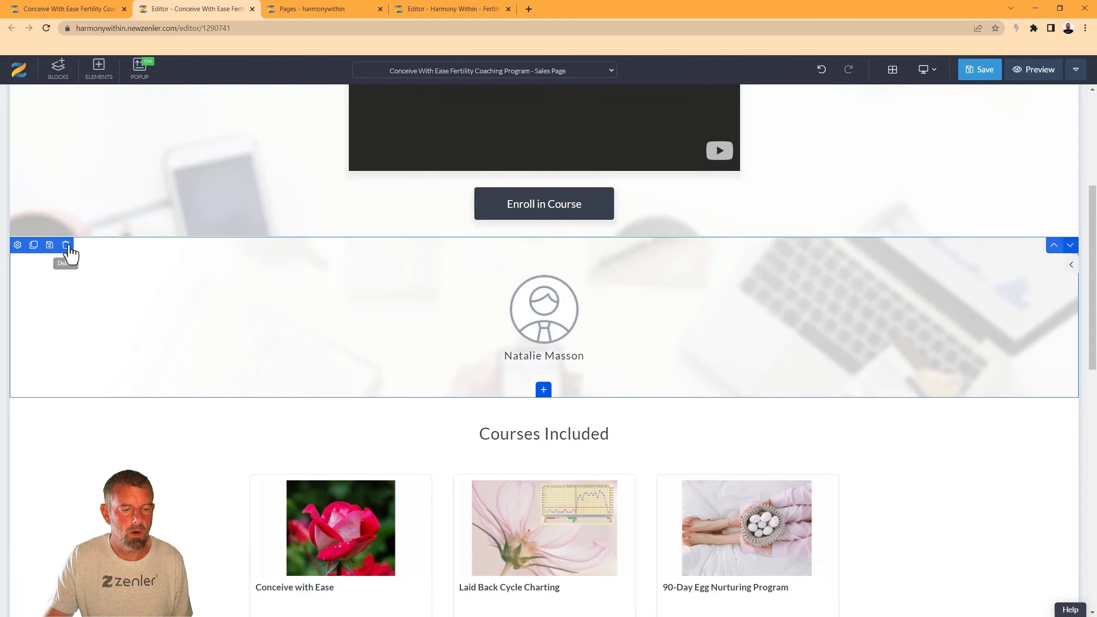
pyautogui.click(67, 246)
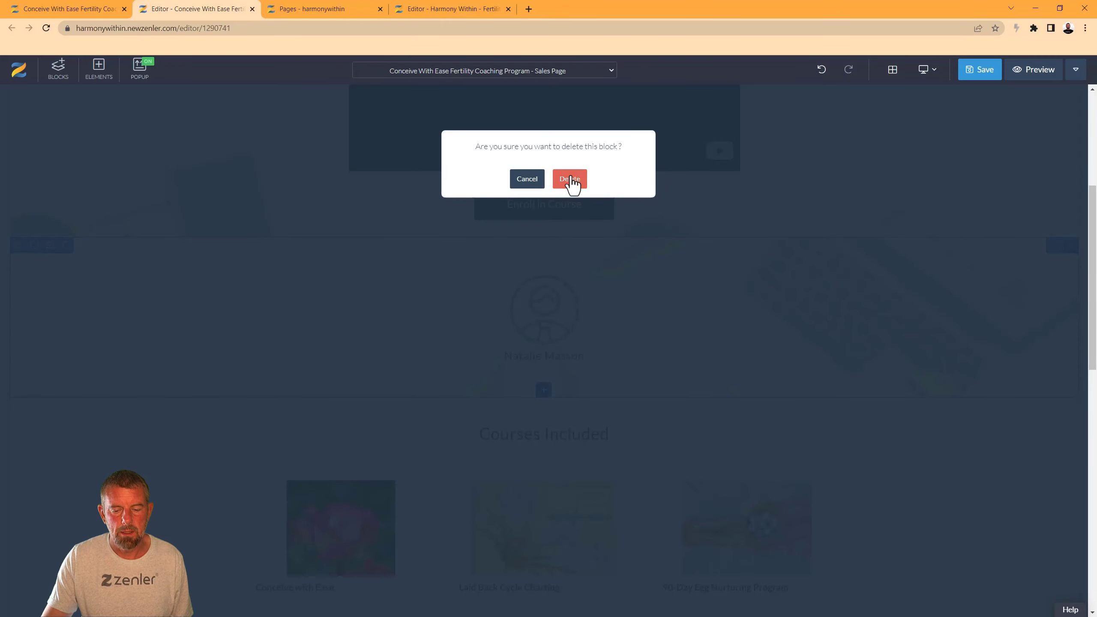
pyautogui.click(570, 179)
# Step: Change the Courses Included heading to "Membership Includes all this"
pyautogui.click(546, 273)
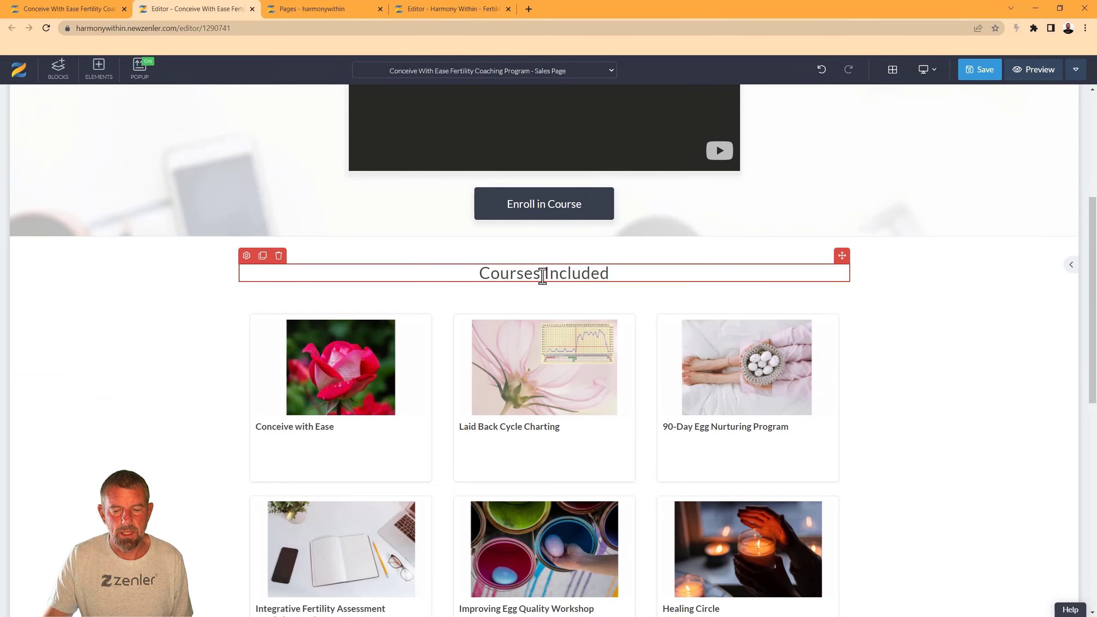
pyautogui.moveTo(543, 274); pyautogui.dragTo(436, 276)
pyautogui.write('MEM')
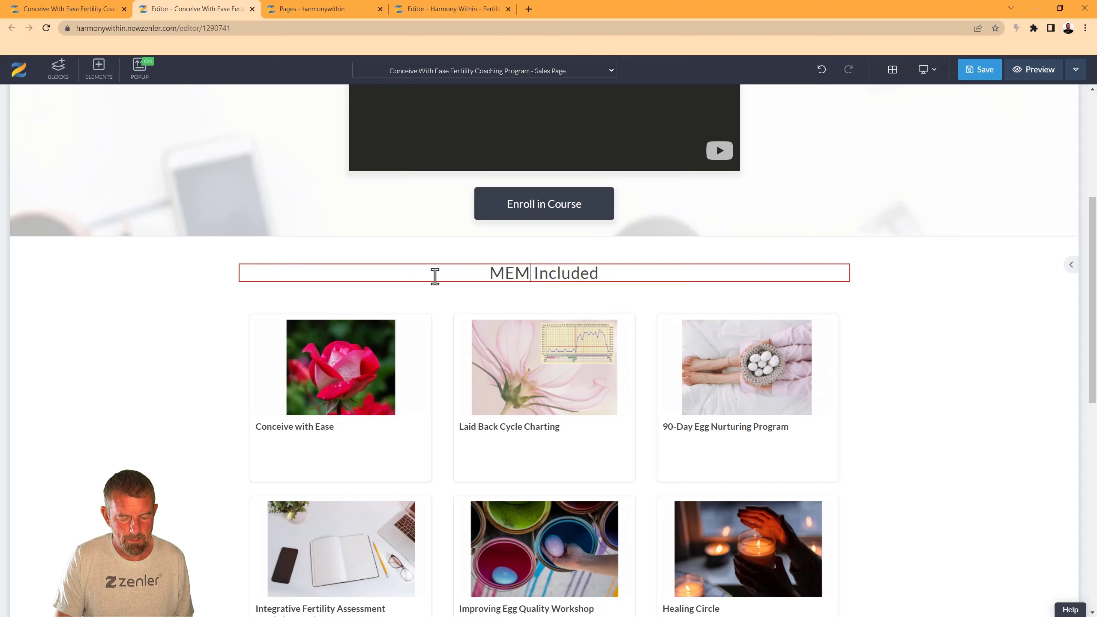
pyautogui.press('BackSpace')
pyautogui.press('BackSpace')
pyautogui.write('eme')
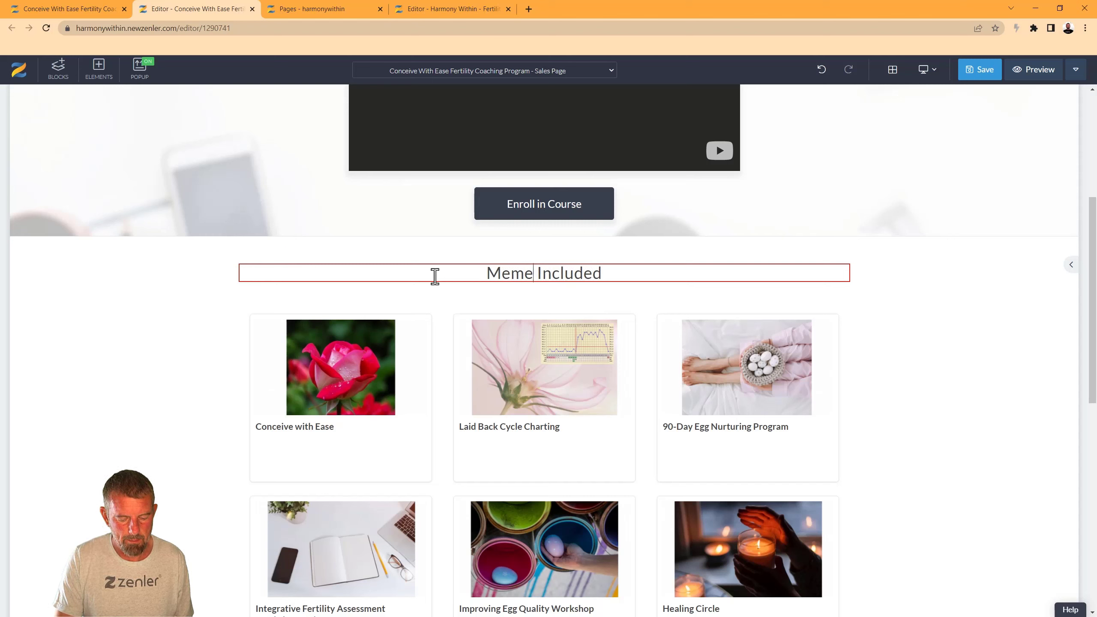
pyautogui.write('bership')
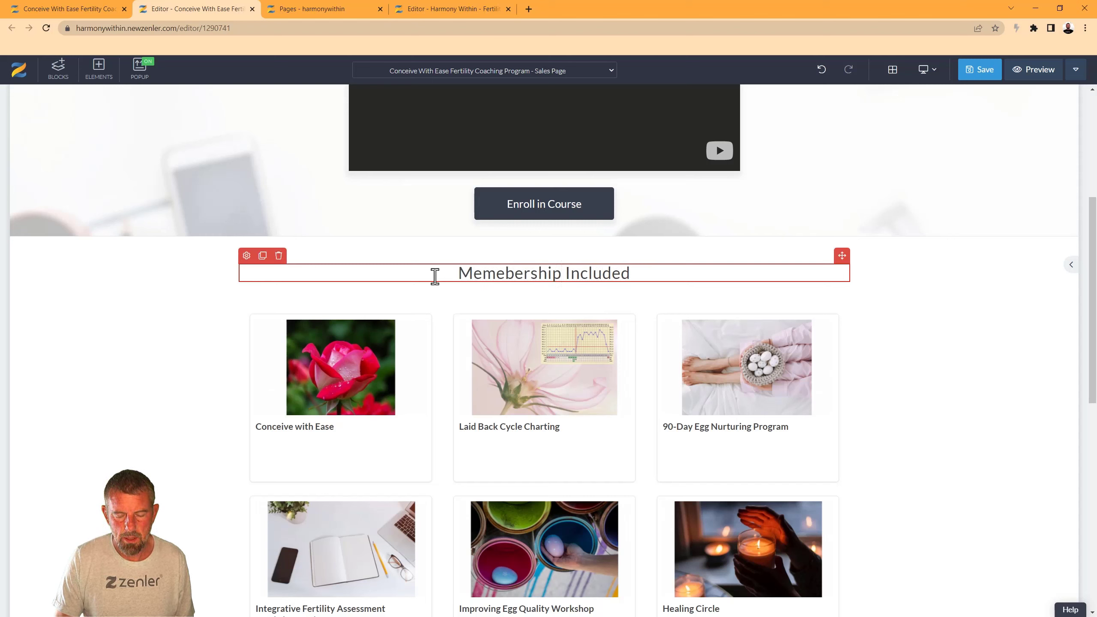
pyautogui.moveTo(648, 276); pyautogui.dragTo(612, 275)
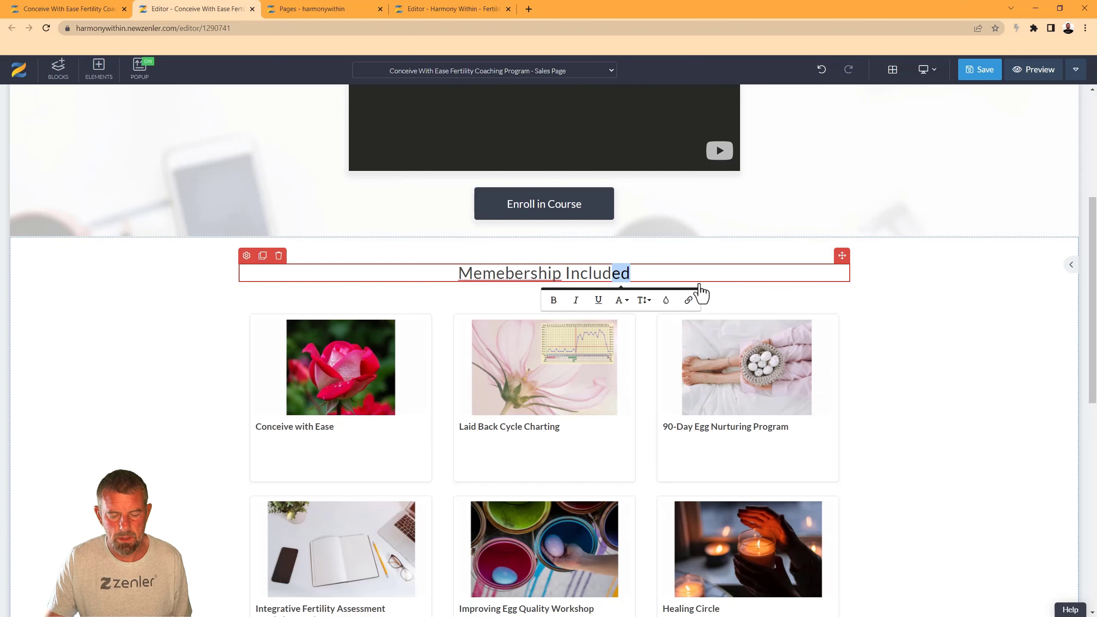
pyautogui.write('es')
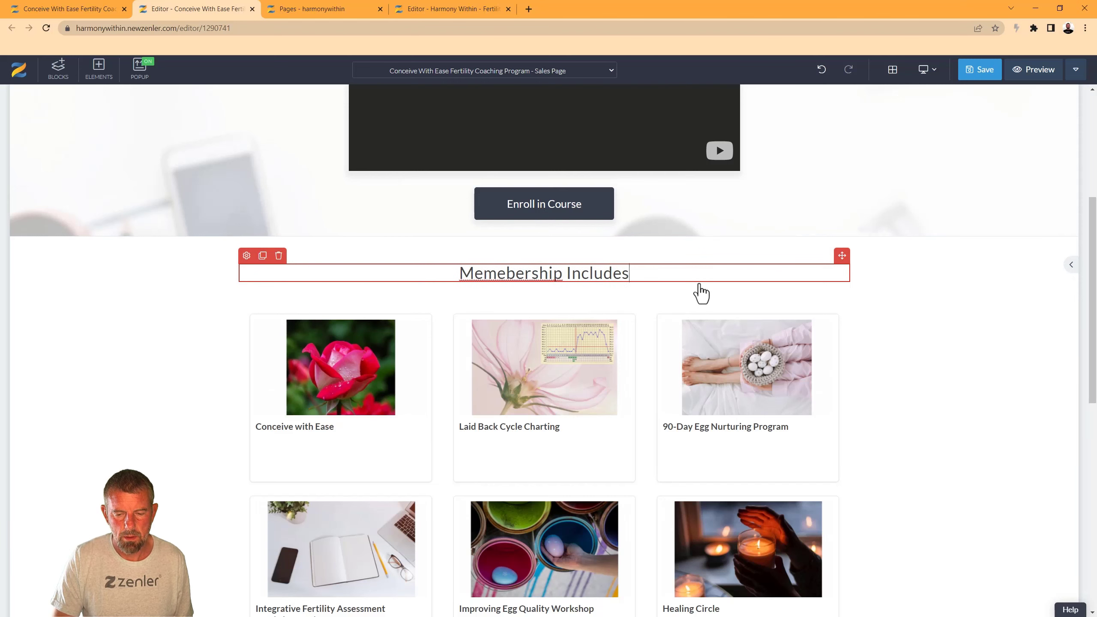
pyautogui.write(' all this')
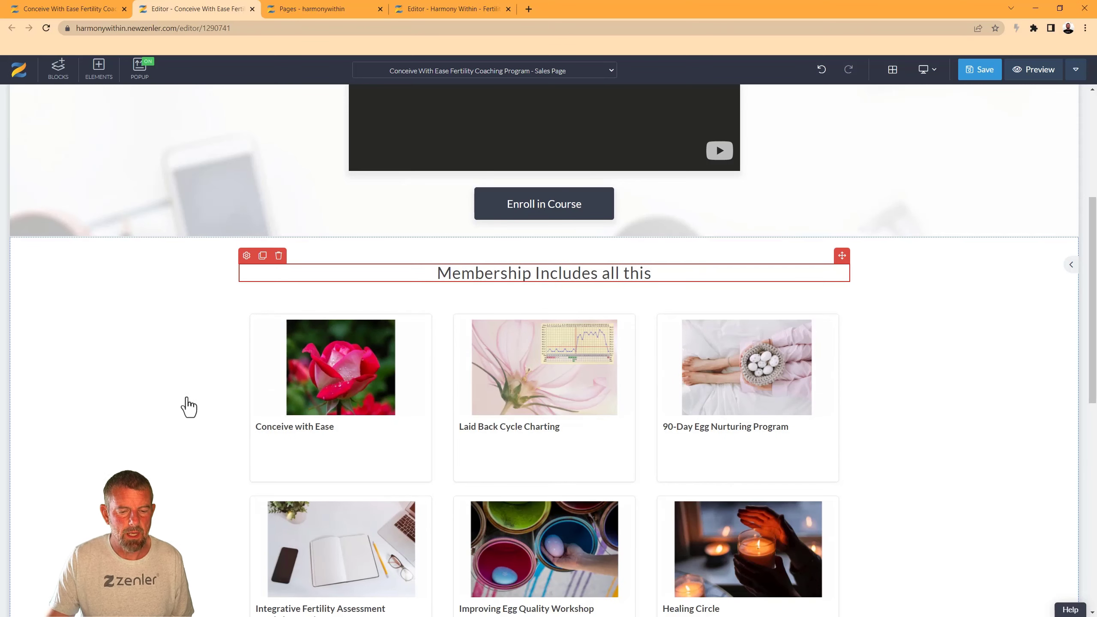
# Step: Remove the background image of the Course Pricing block and set its background color to plum pink
pyautogui.scroll(-10, 188, 404)
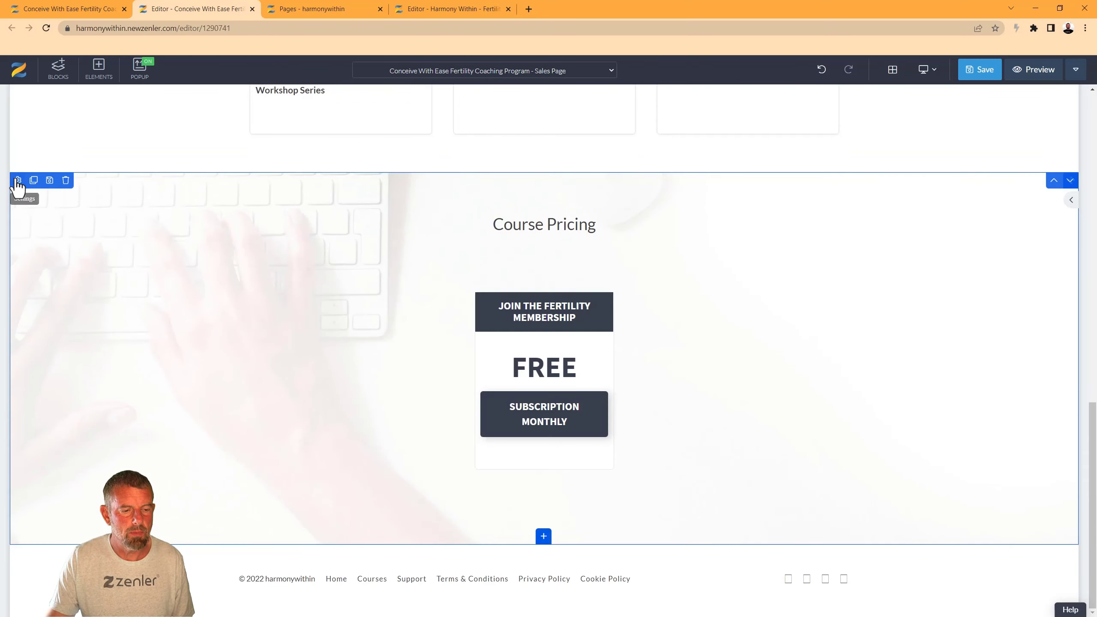
pyautogui.click(17, 180)
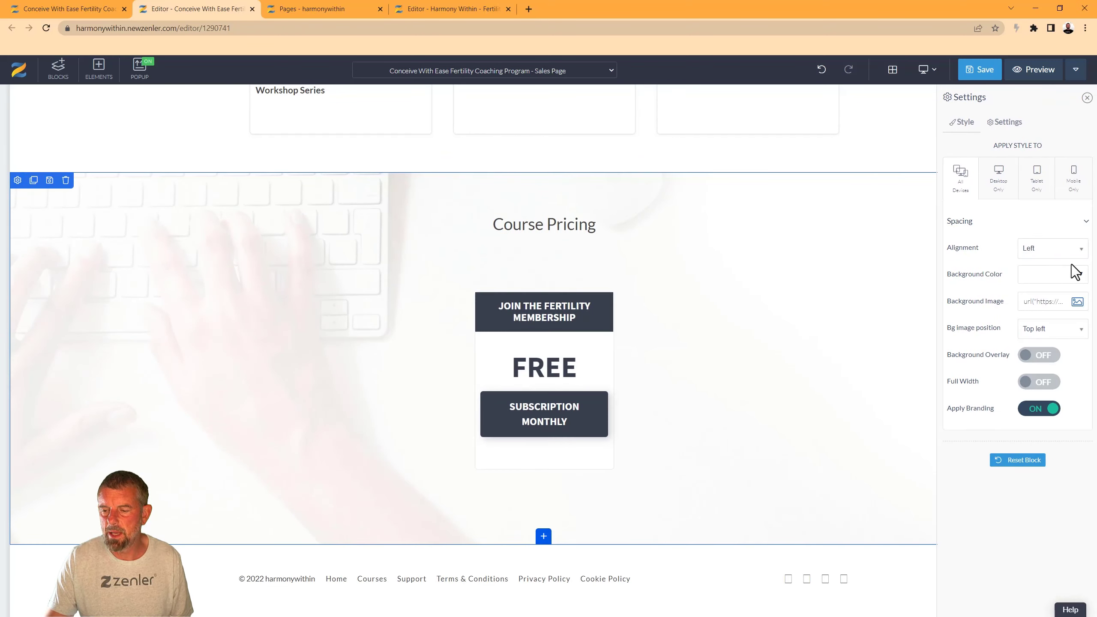
pyautogui.click(1052, 300)
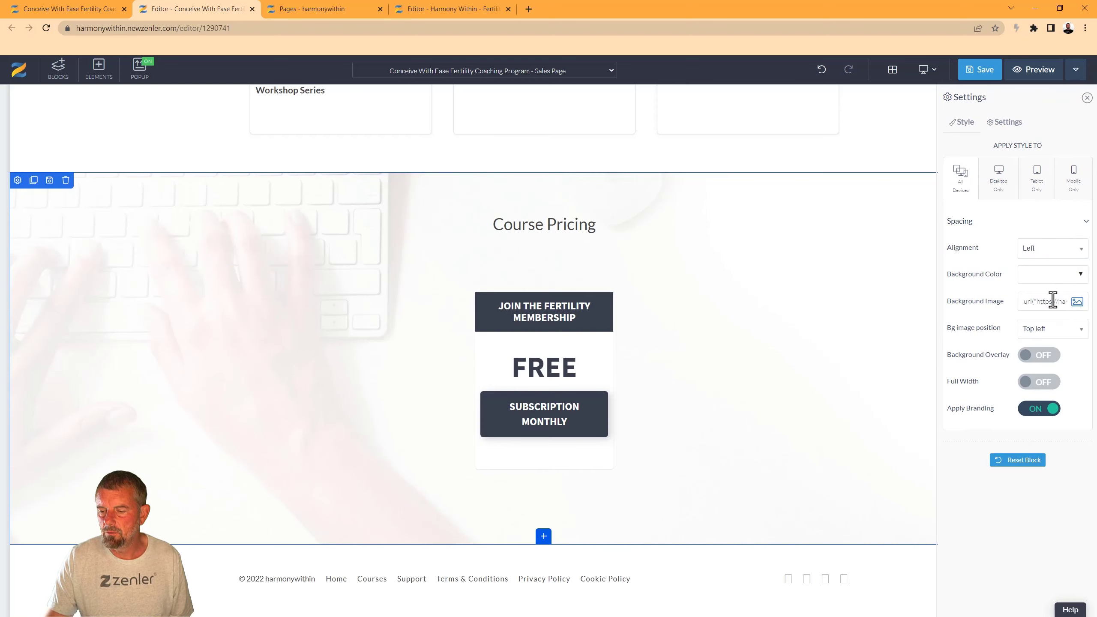
pyautogui.hotkey('ctrl', 'a')
pyautogui.press('BackSpace')
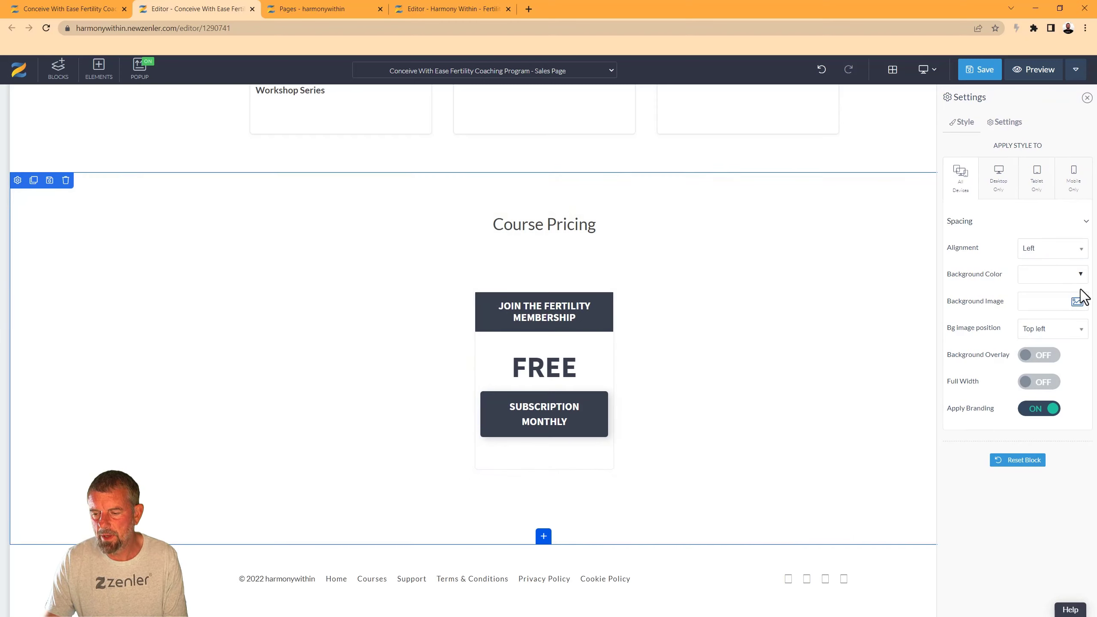
pyautogui.click(1080, 274)
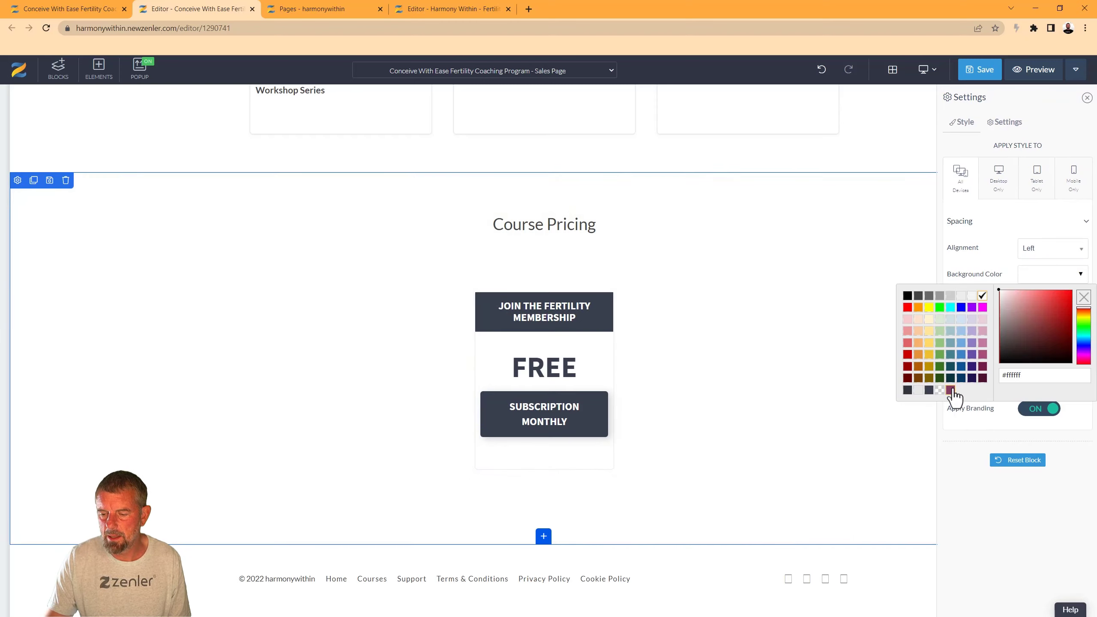
pyautogui.click(983, 354)
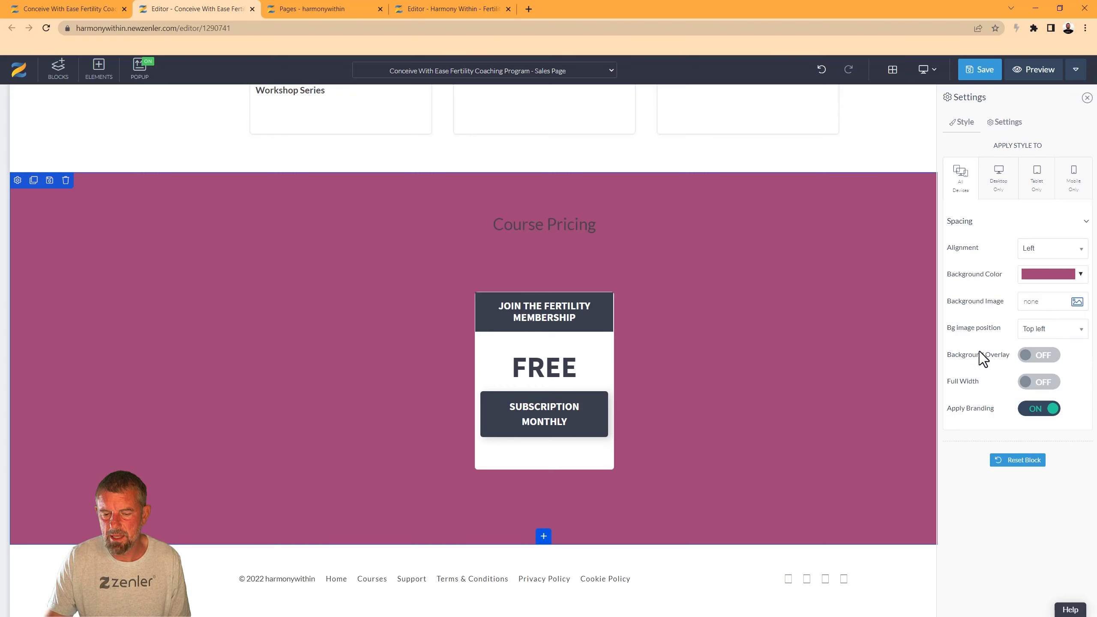
# Step: Delete the Course Pricing heading from the pricing block
pyautogui.click(518, 236)
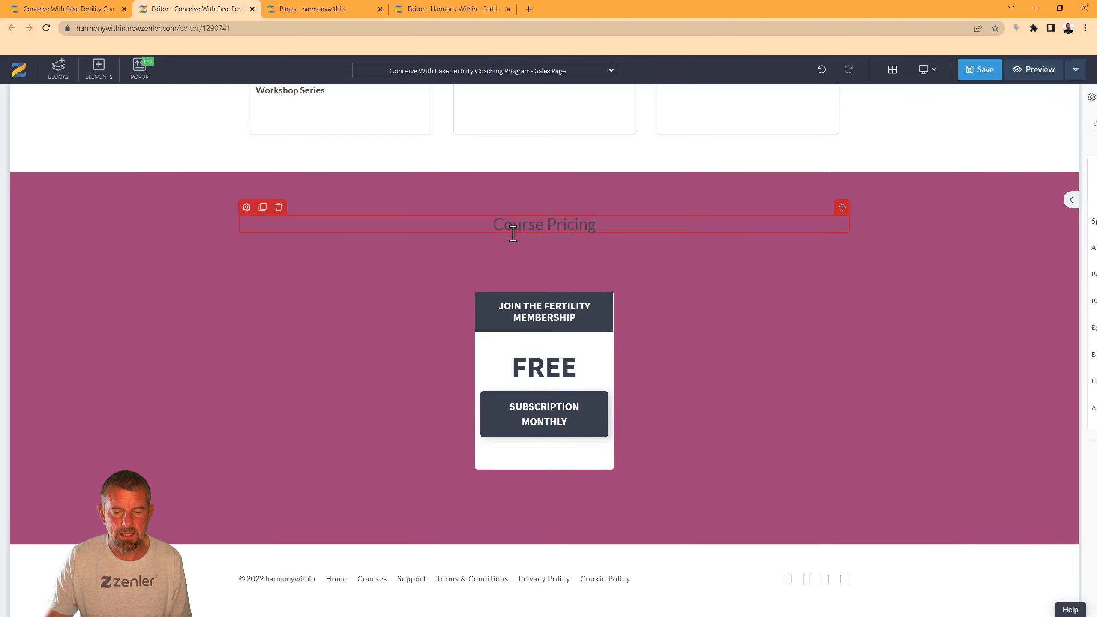
pyautogui.click(279, 207)
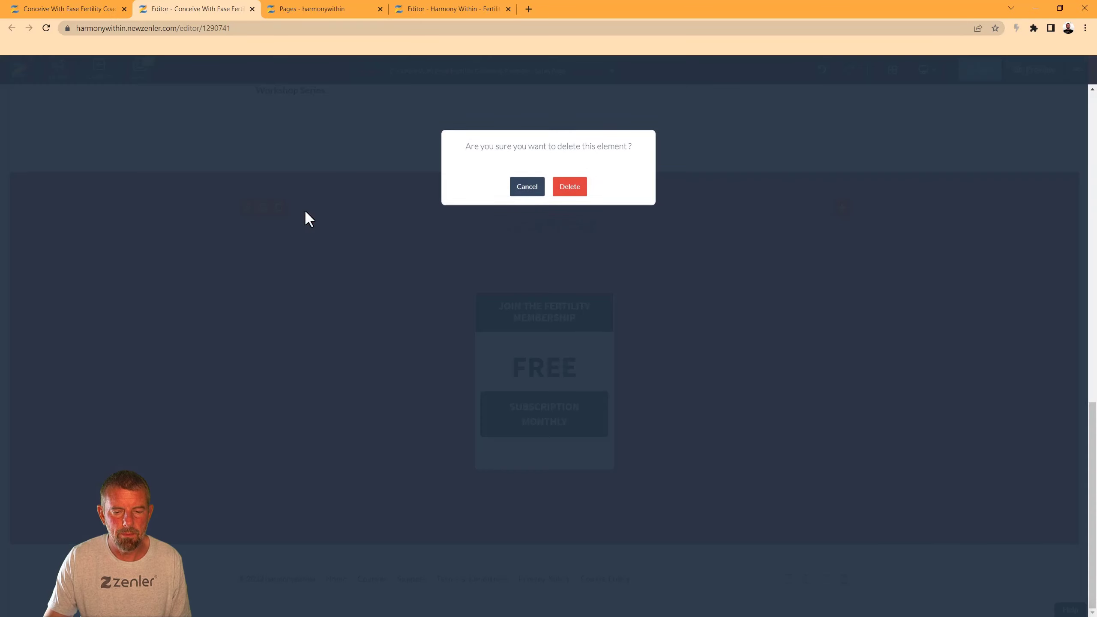
pyautogui.click(569, 187)
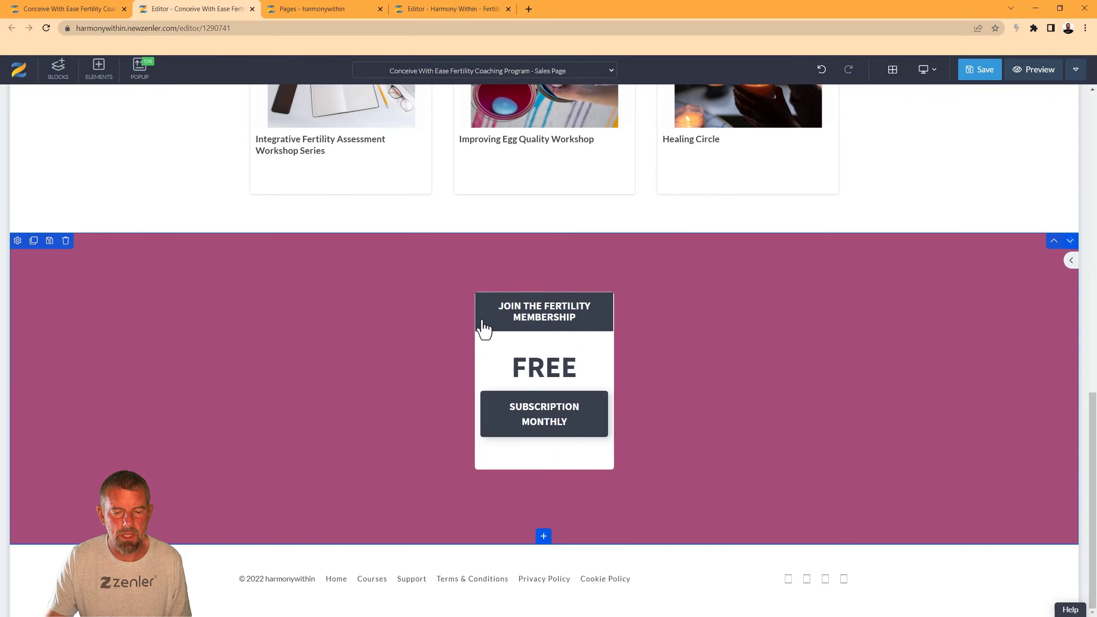
# Step: In the course plans element, set the top background color to plum #873c63 and the price color to magenta #ff00ff
pyautogui.click(238, 257)
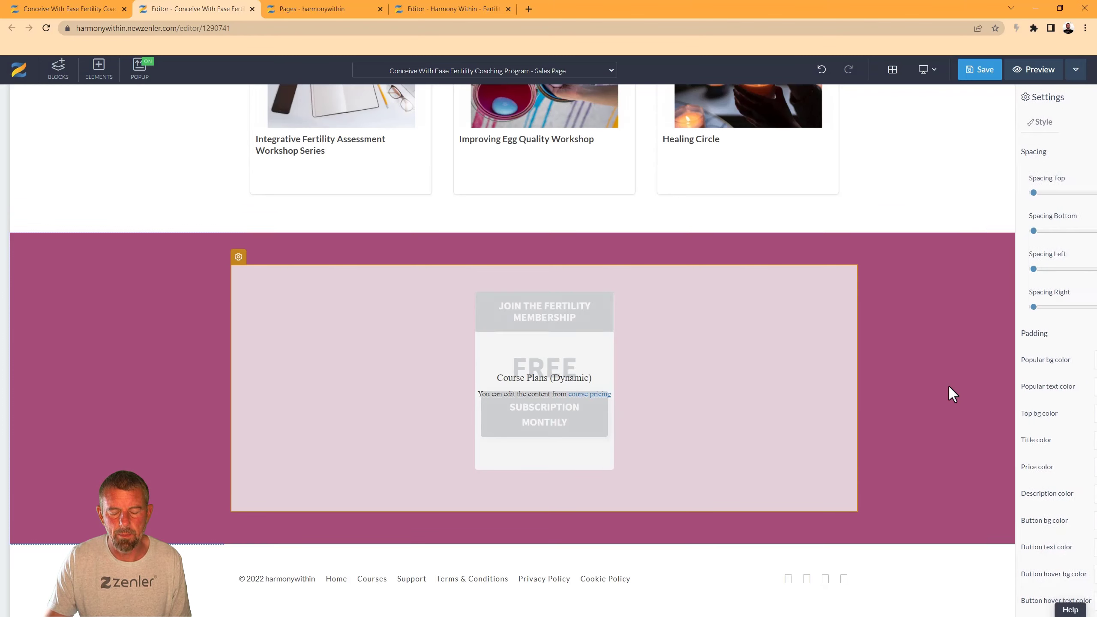
pyautogui.click(1080, 415)
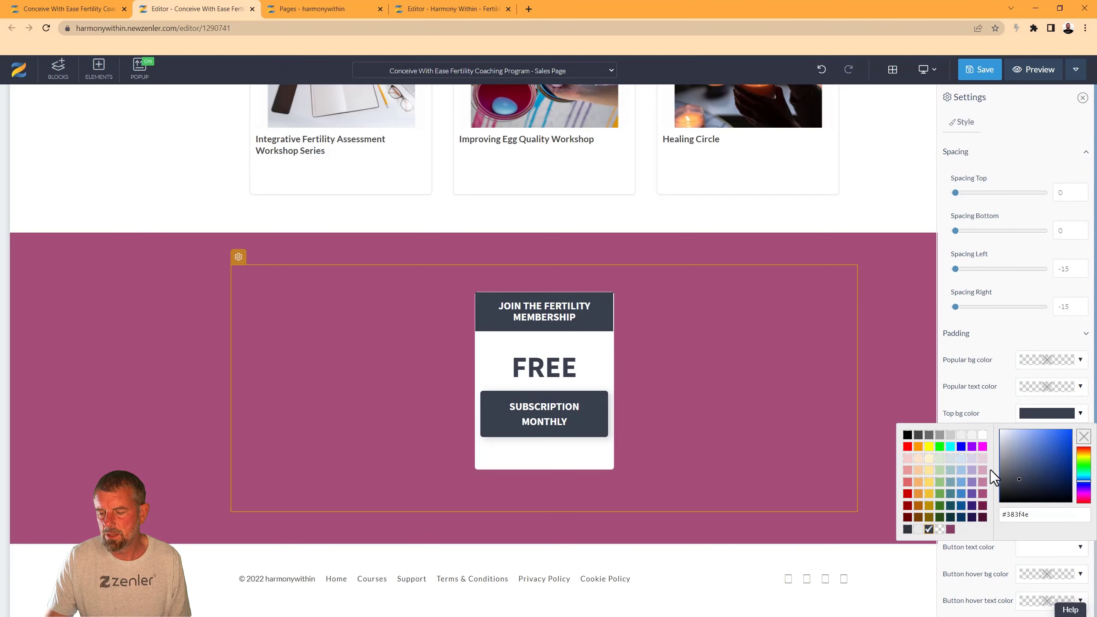
pyautogui.click(951, 529)
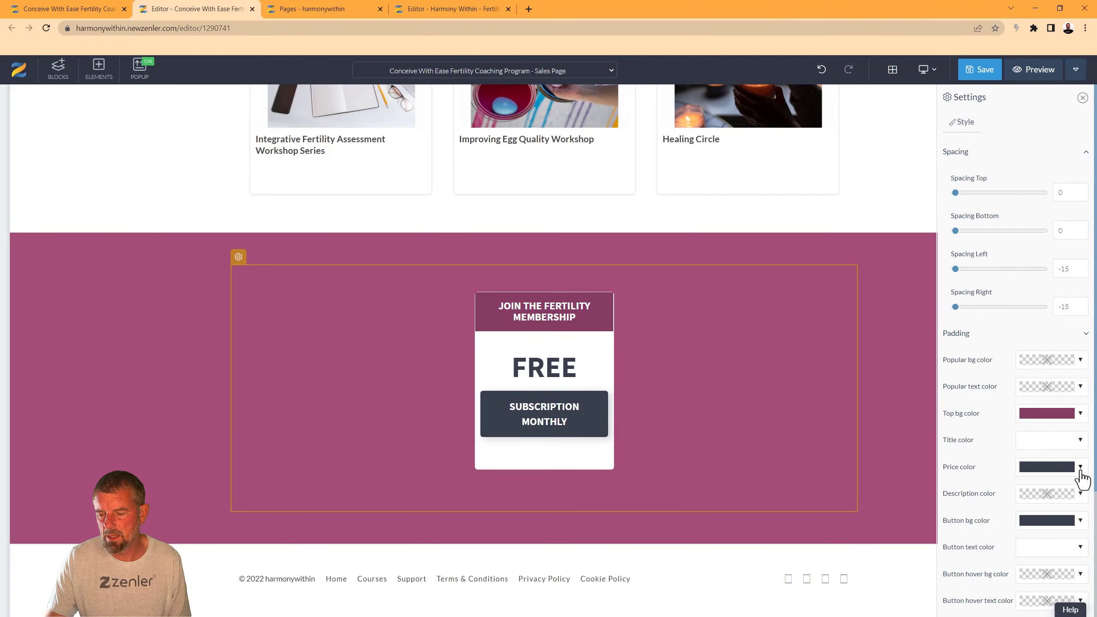
pyautogui.click(1078, 469)
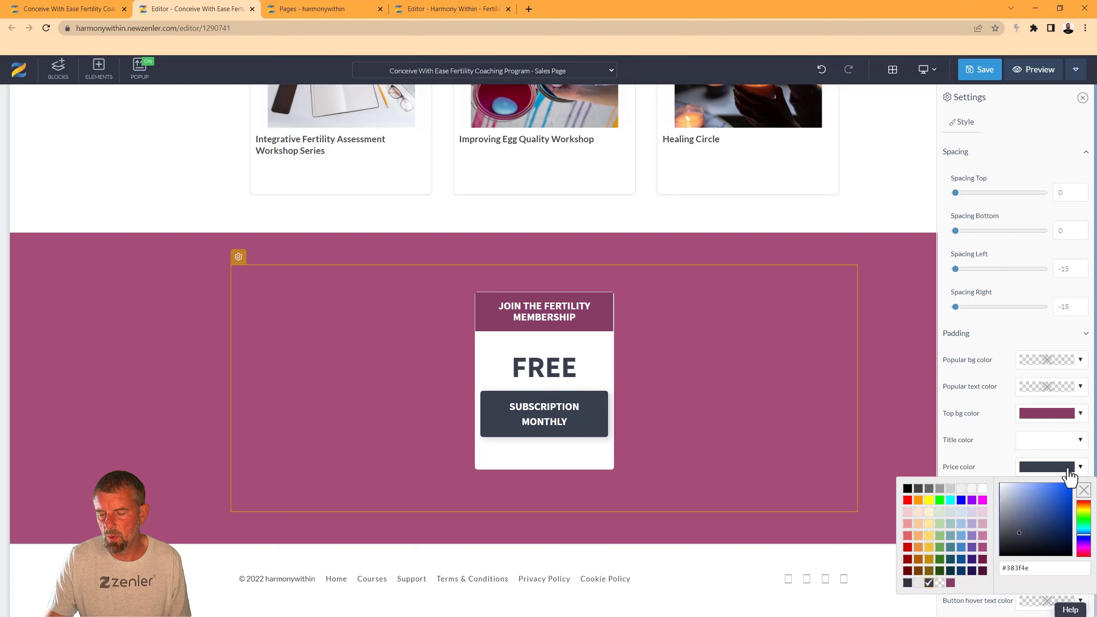
pyautogui.click(983, 524)
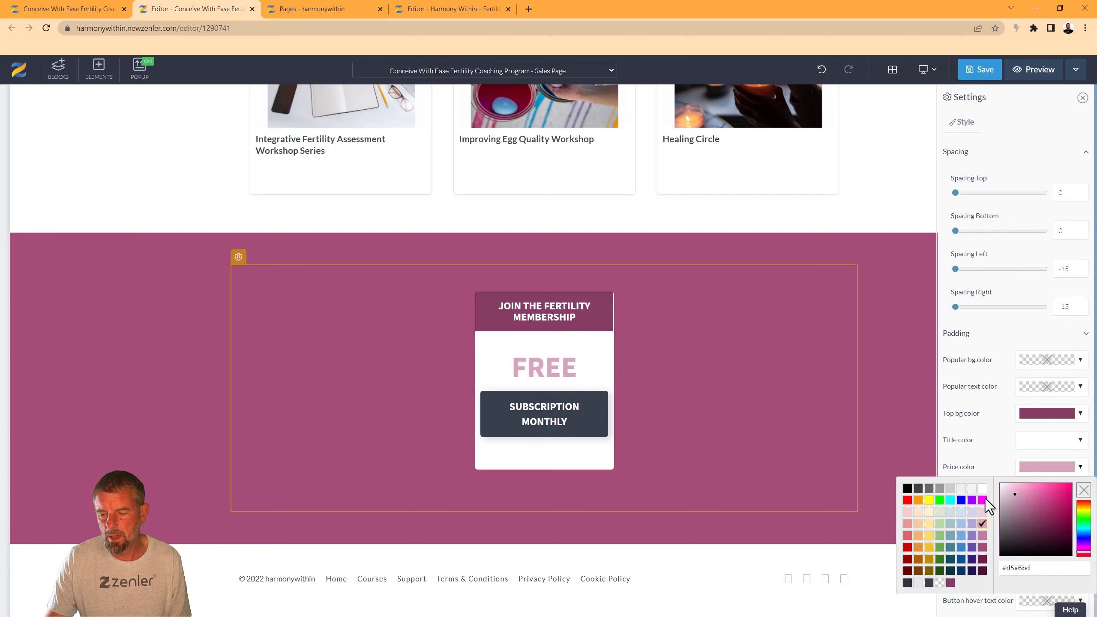
pyautogui.click(982, 501)
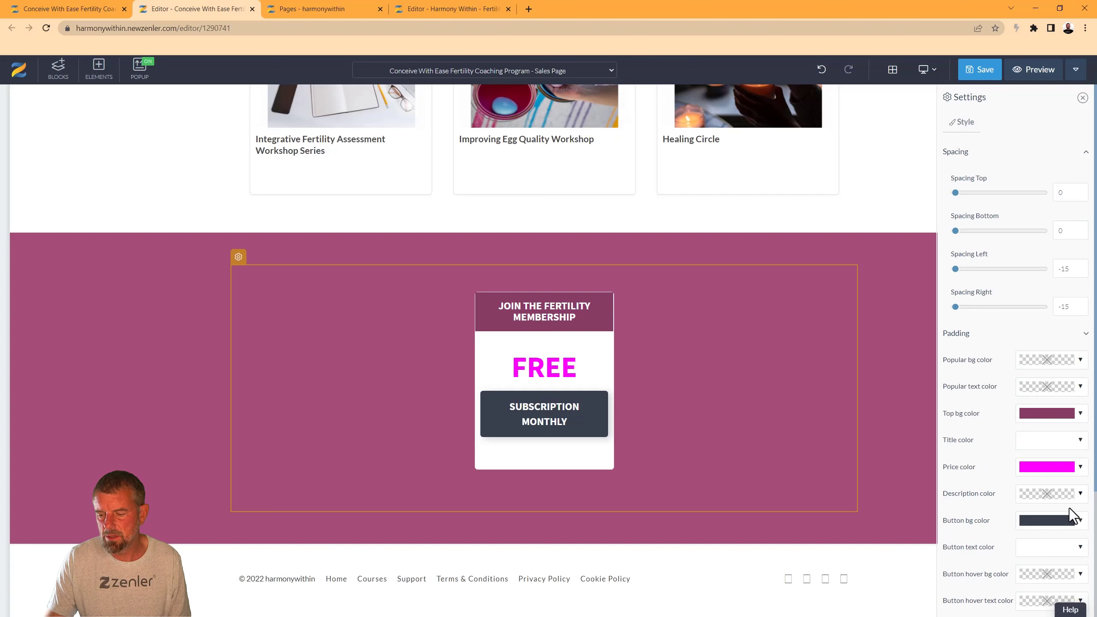
# Step: Set the pricing plan's button background color to plum #873c63
pyautogui.click(1080, 523)
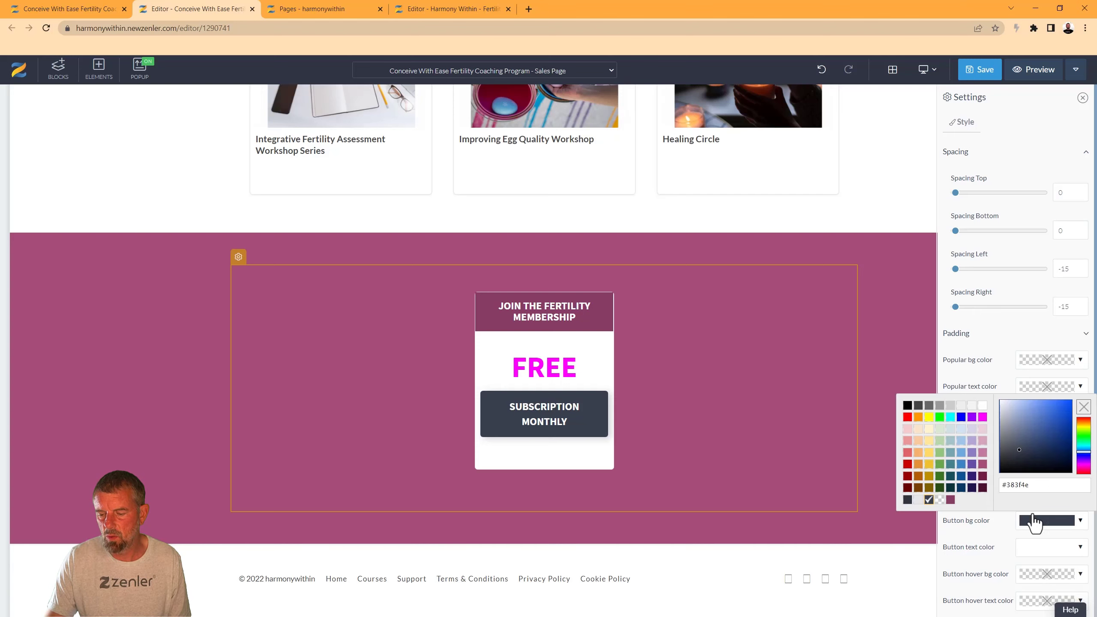
pyautogui.click(950, 500)
pyautogui.click(165, 369)
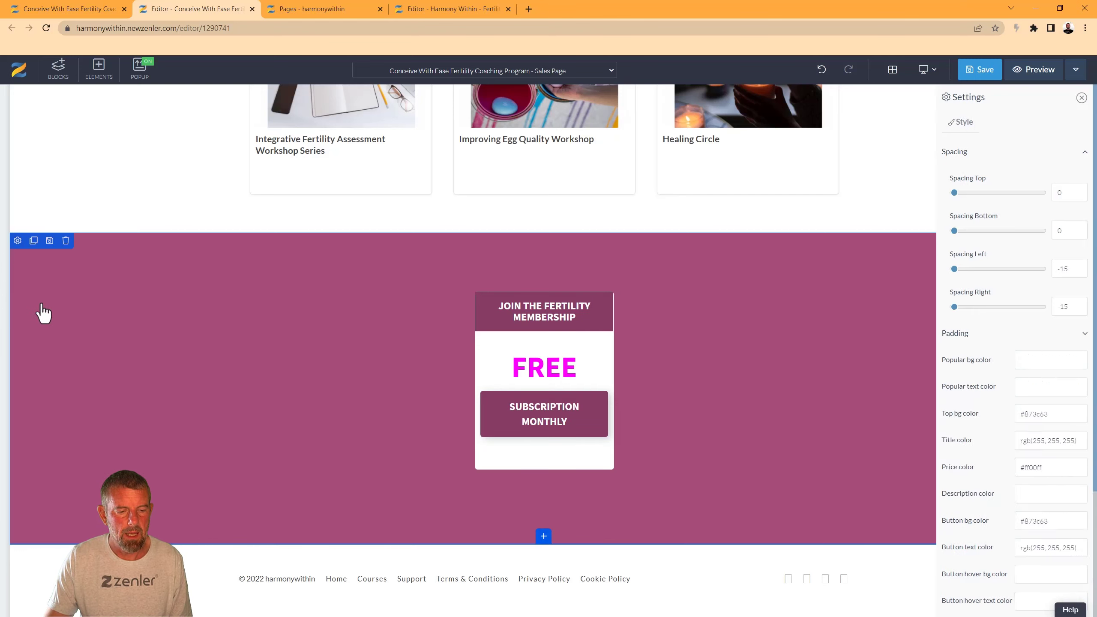
# Step: Set the pricing block's background image to the pink-tinted picture from the image library
pyautogui.click(17, 240)
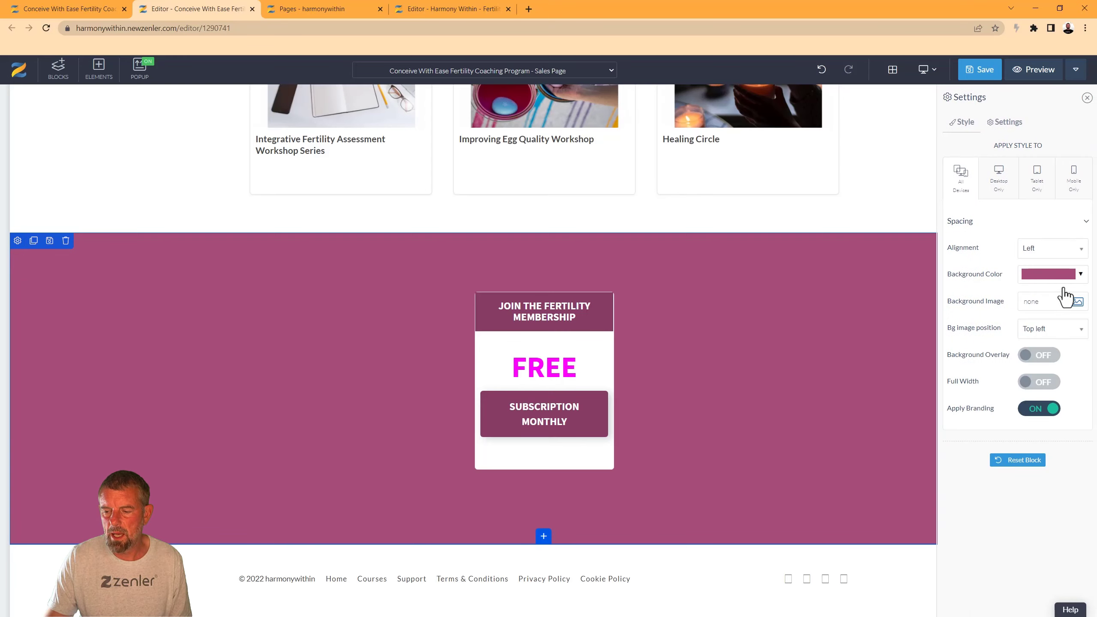
pyautogui.click(1079, 303)
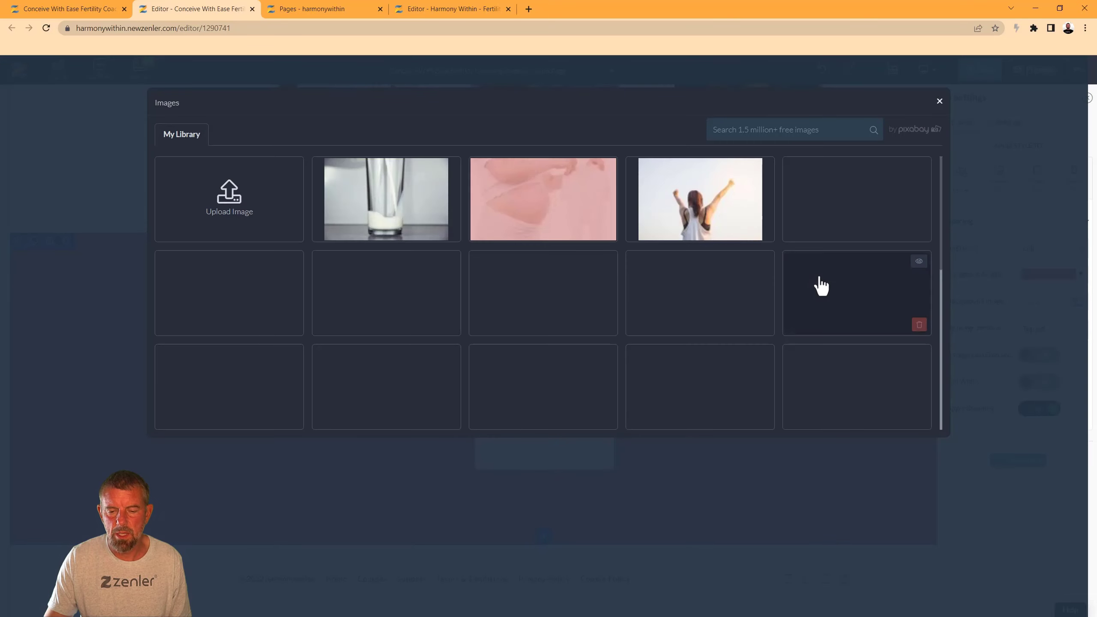
pyautogui.click(568, 211)
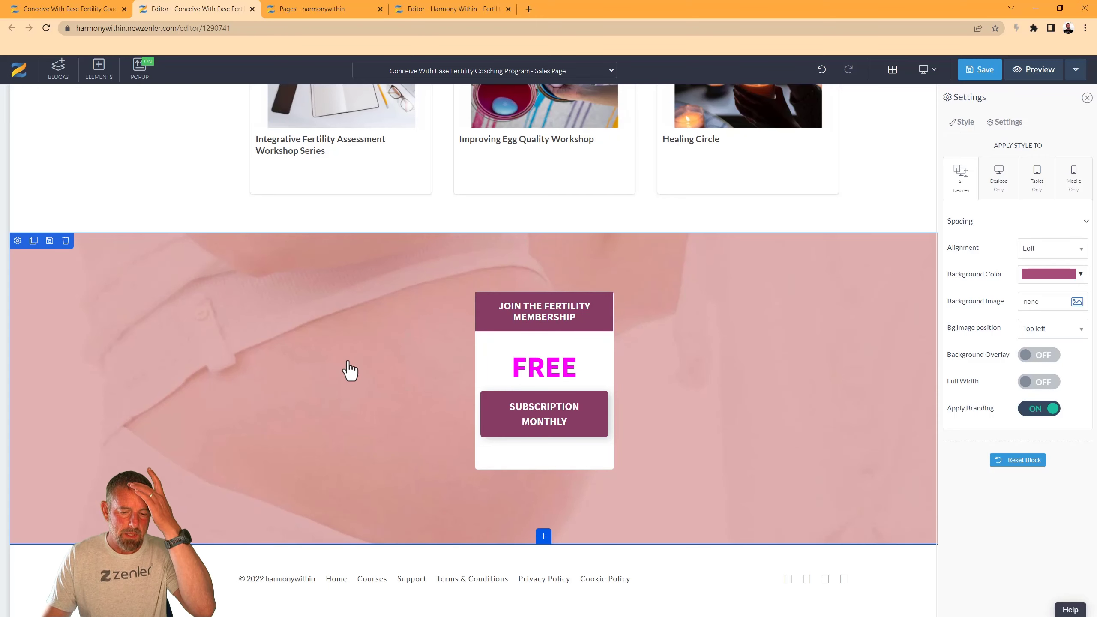
# Step: Replace the code of the sales page's top video block with the copied fertility banner code and save the block
pyautogui.scroll(5, 350, 369)
pyautogui.scroll(-4, 350, 370)
pyautogui.scroll(5, 350, 369)
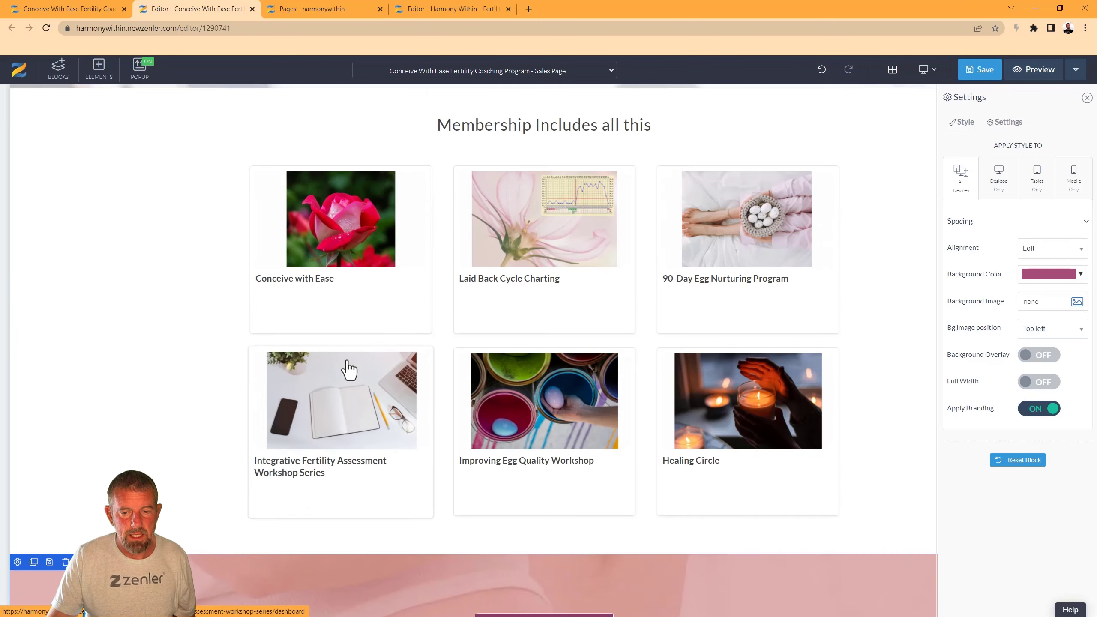
pyautogui.scroll(8, 349, 370)
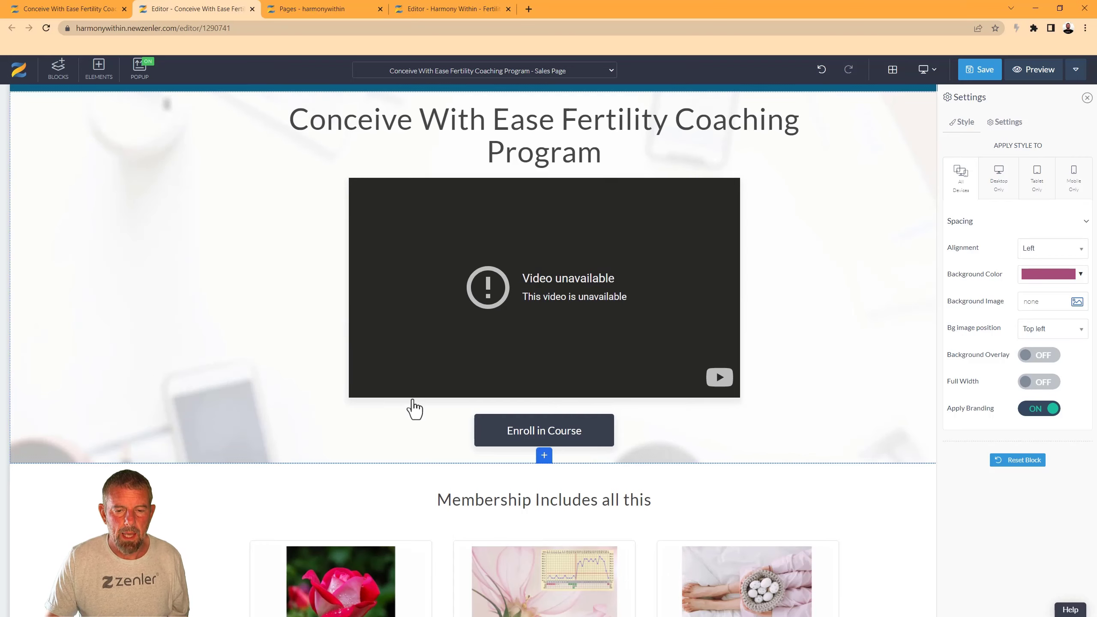
pyautogui.scroll(1, 414, 408)
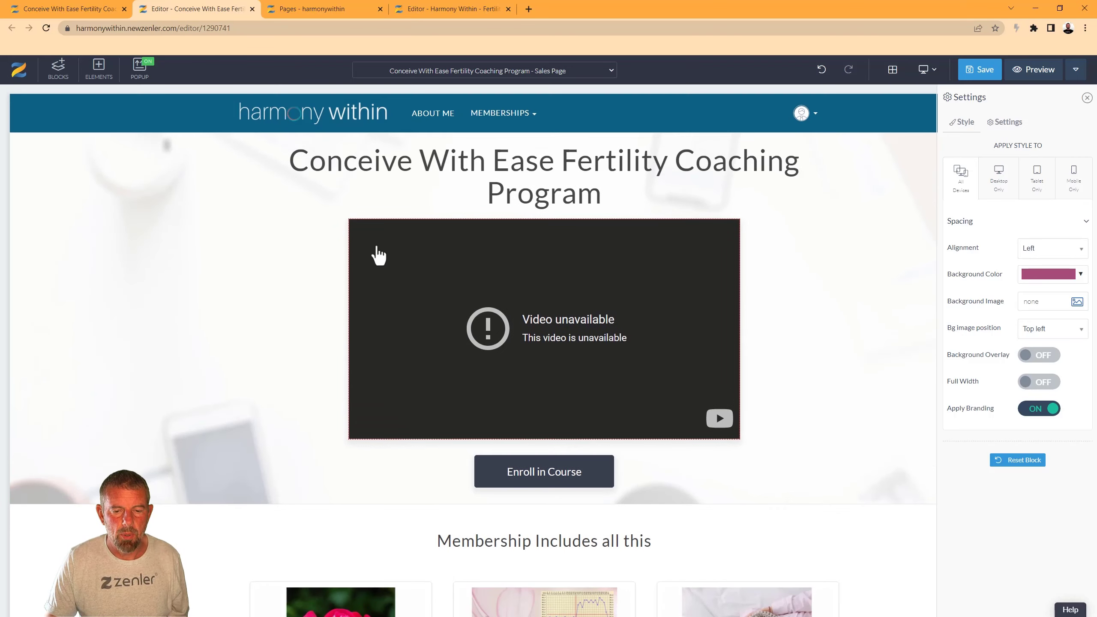
pyautogui.click(800, 163)
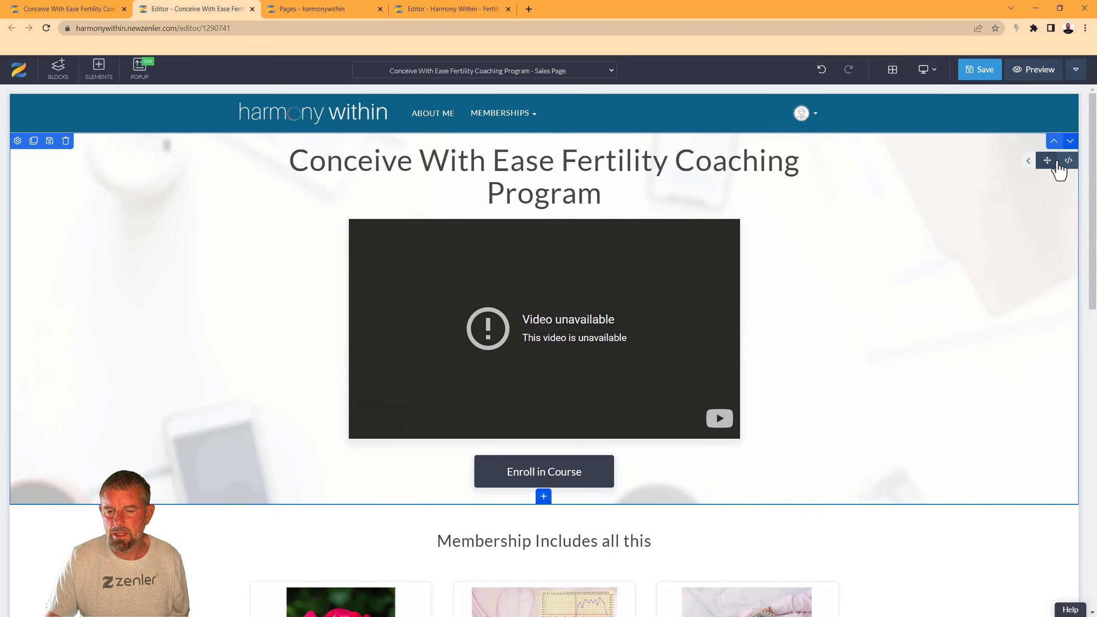
pyautogui.click(1067, 161)
pyautogui.hotkey('ctrl', 'a')
pyautogui.press('Delete')
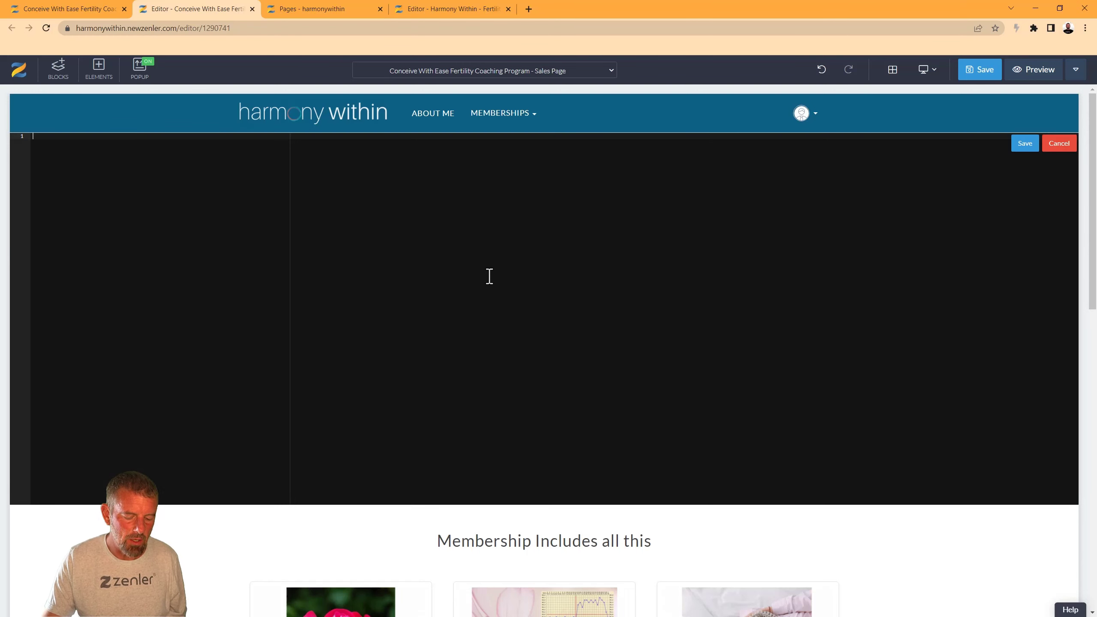
pyautogui.hotkey('ctrl', 'v')
pyautogui.click(1025, 144)
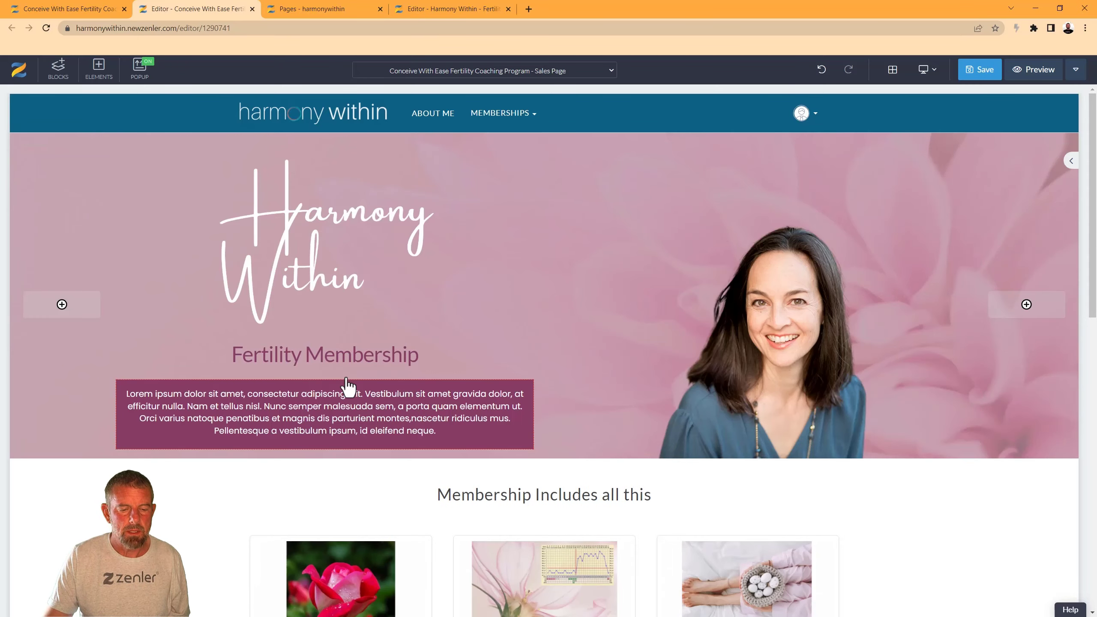
# Step: Add a second line reading "SALES PAGE" below Fertility Membership in the banner heading
pyautogui.click(432, 354)
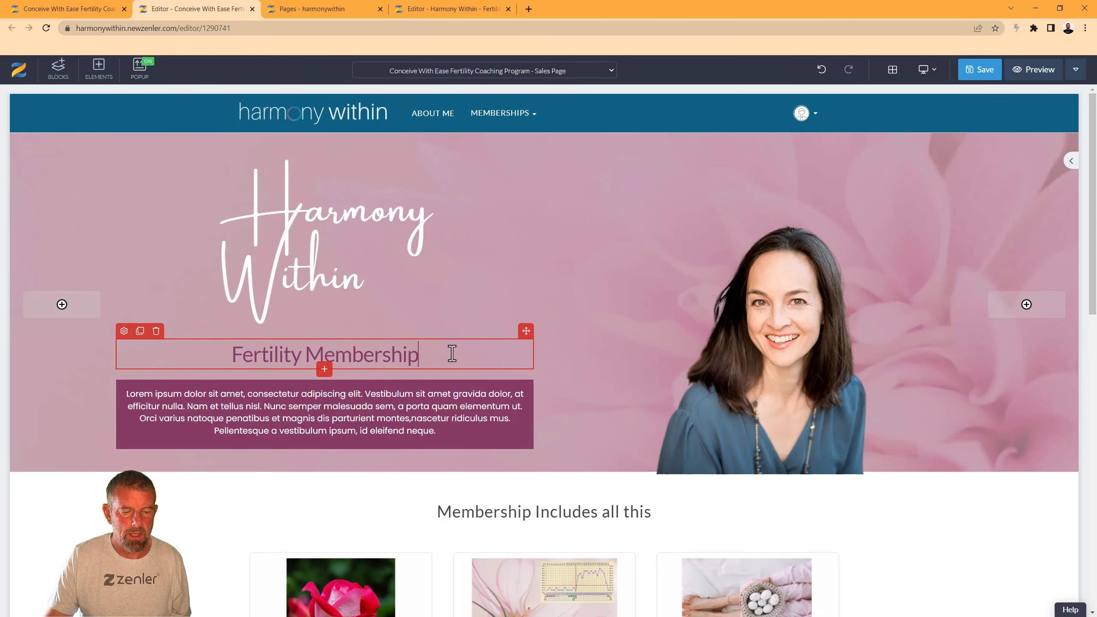
pyautogui.press('Return')
pyautogui.write('SAL')
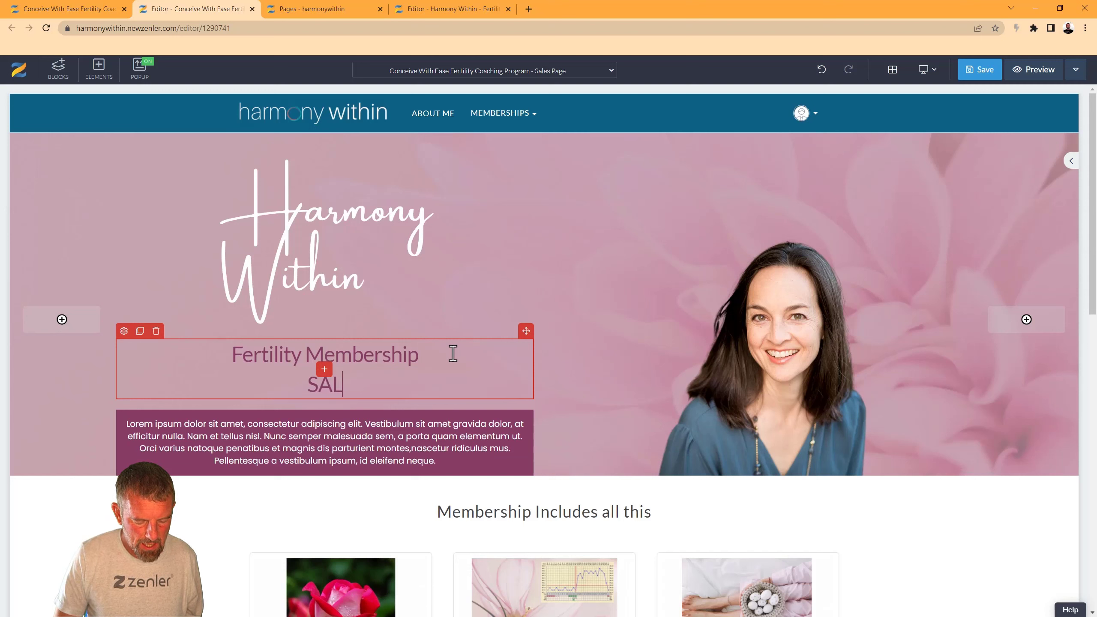
pyautogui.write('ES PAGE')
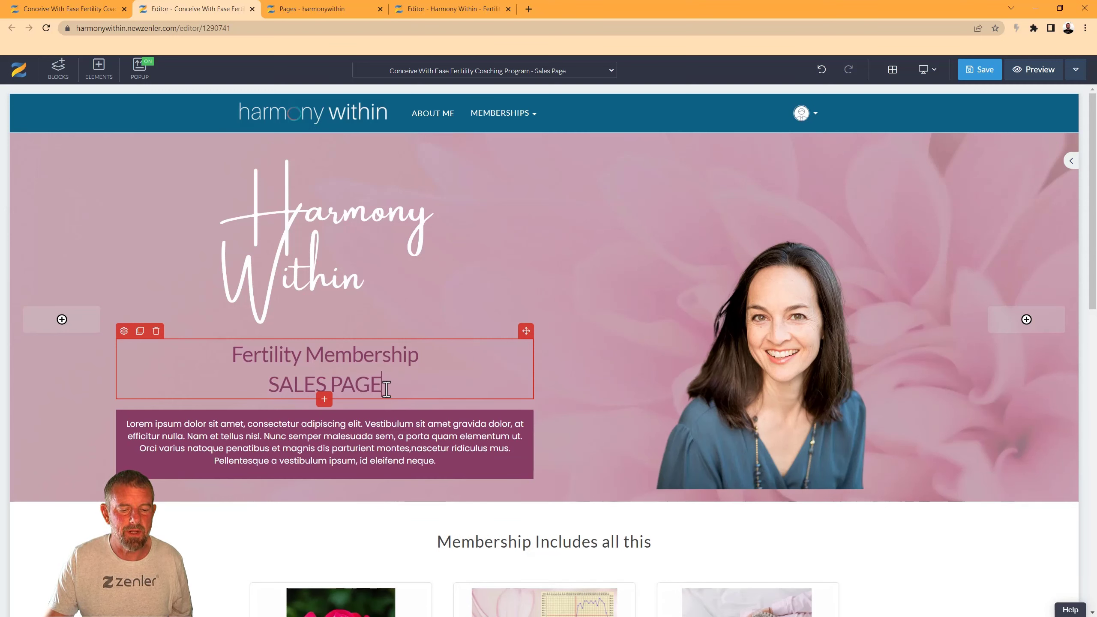
# Step: Color the SALES PAGE line white and save the sales page
pyautogui.moveTo(386, 389); pyautogui.dragTo(235, 383)
pyautogui.click(374, 421)
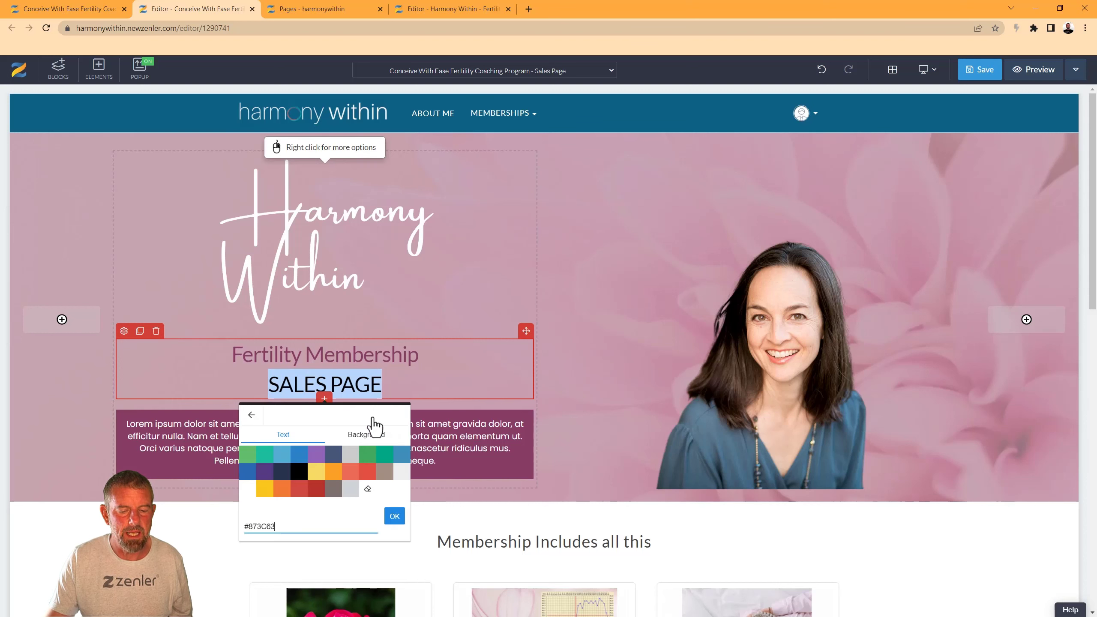
pyautogui.click(249, 490)
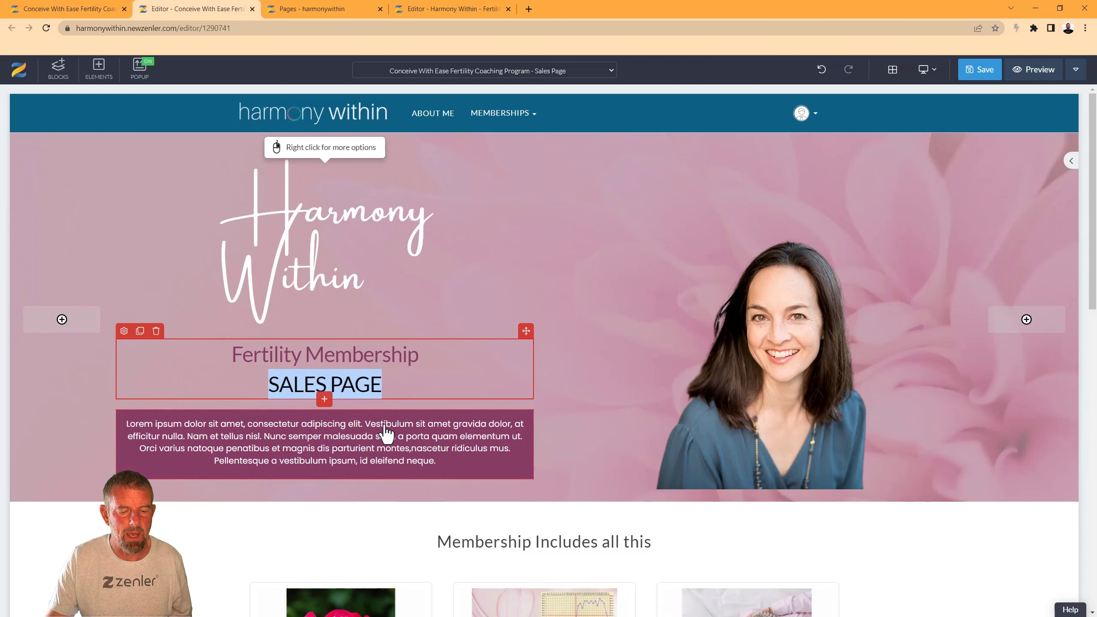
pyautogui.click(436, 364)
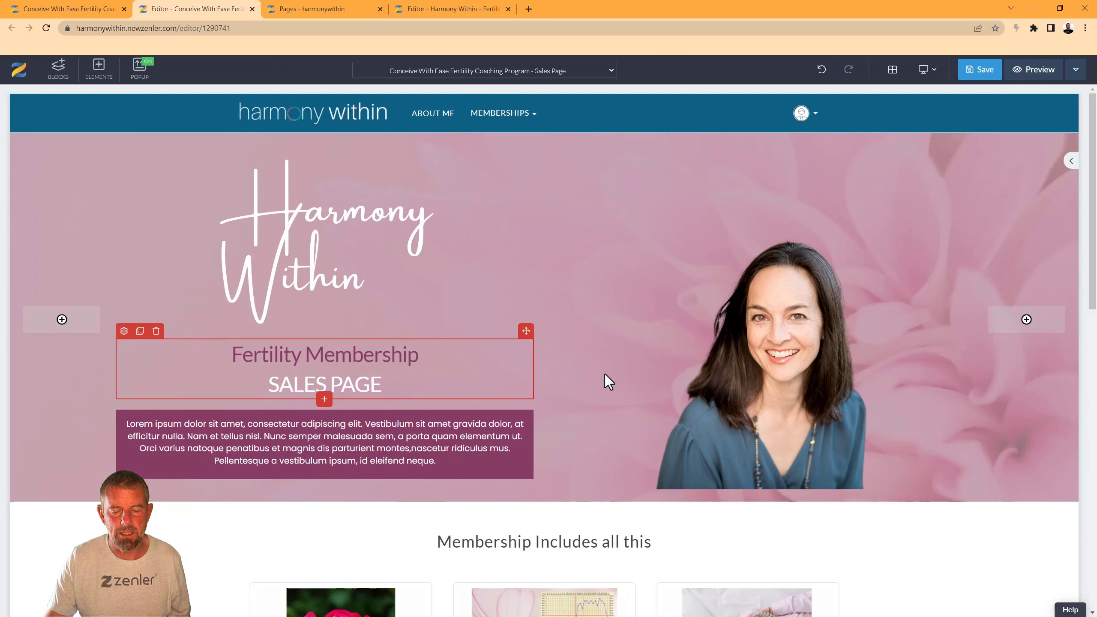
pyautogui.click(976, 70)
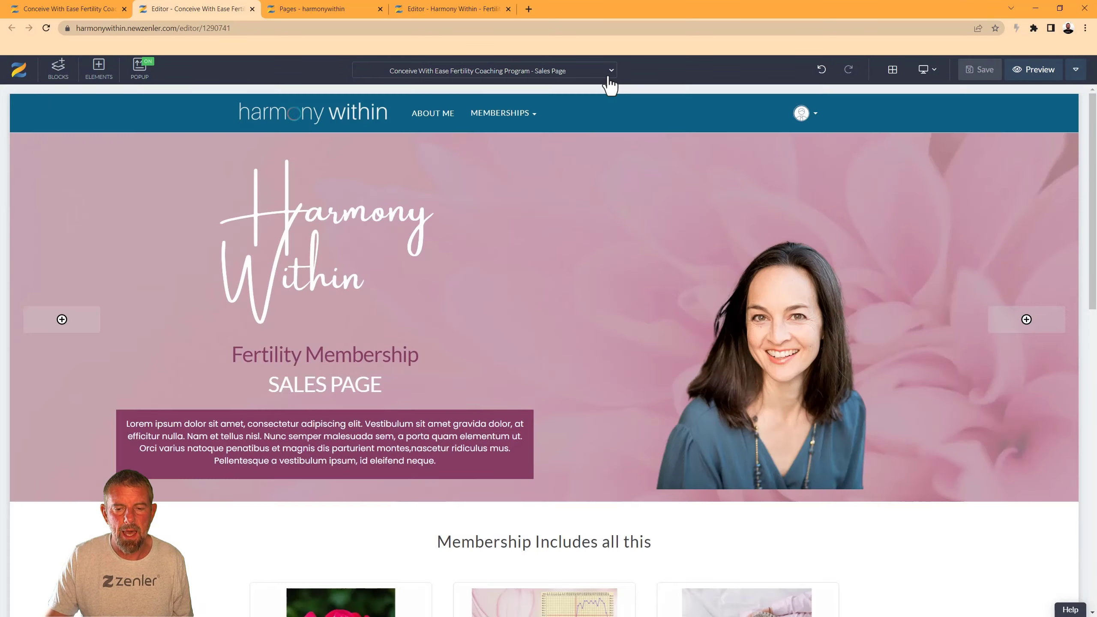
# Step: Switch to the program's Checkout Page and replace its top block's code with the copied fertility banner code
pyautogui.click(610, 71)
pyautogui.click(562, 117)
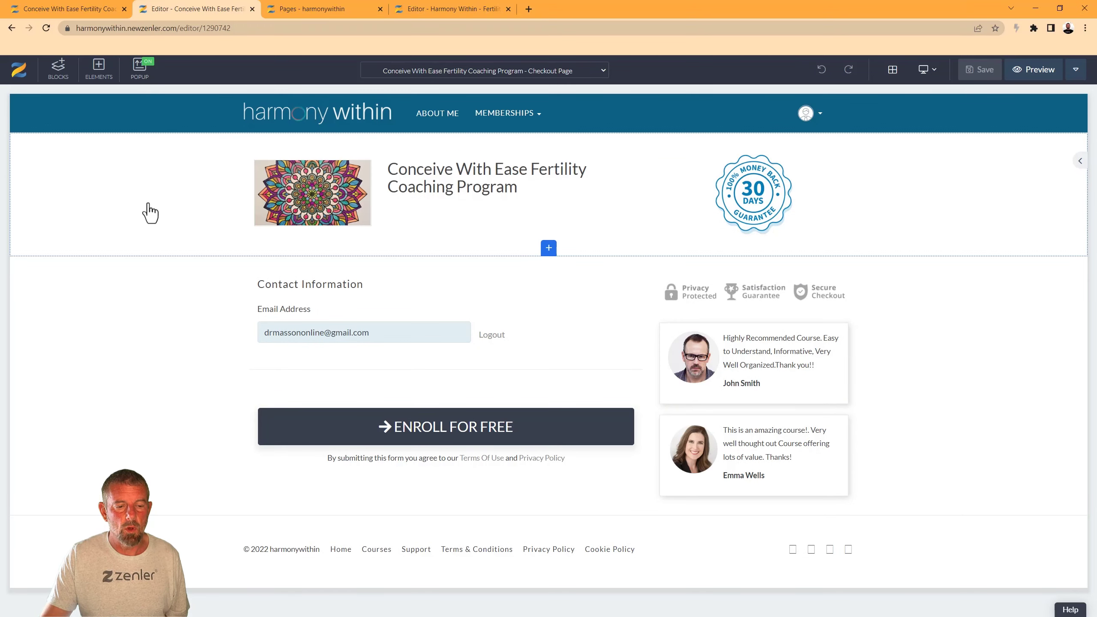
pyautogui.click(135, 206)
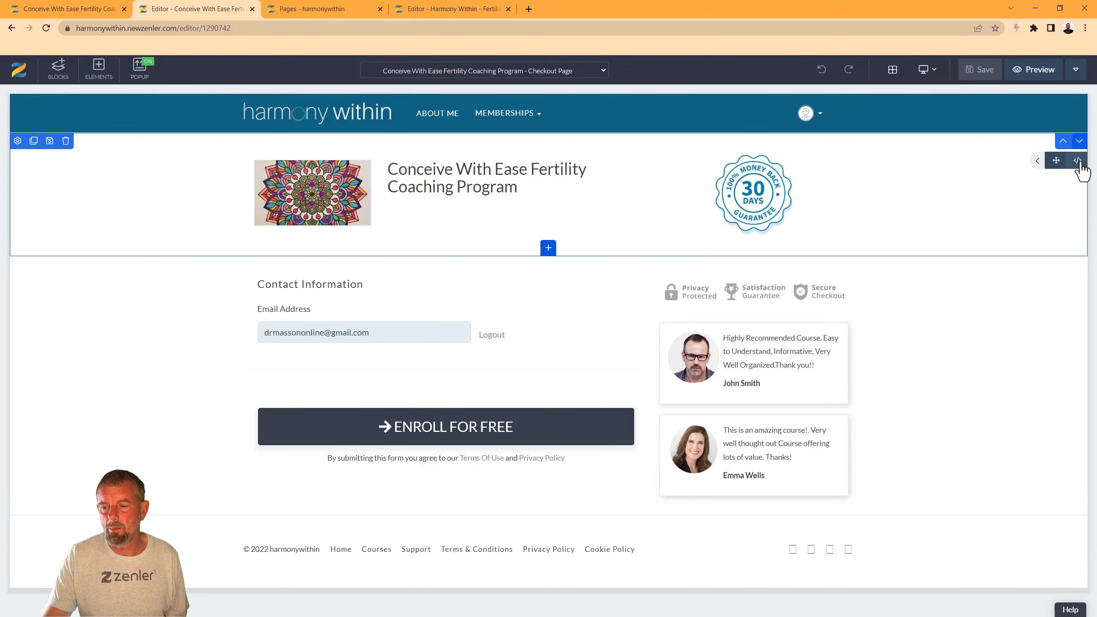
pyautogui.click(1077, 161)
pyautogui.click(485, 220)
pyautogui.hotkey('ctrl', 'a')
pyautogui.press('Delete')
pyautogui.hotkey('ctrl', 'v')
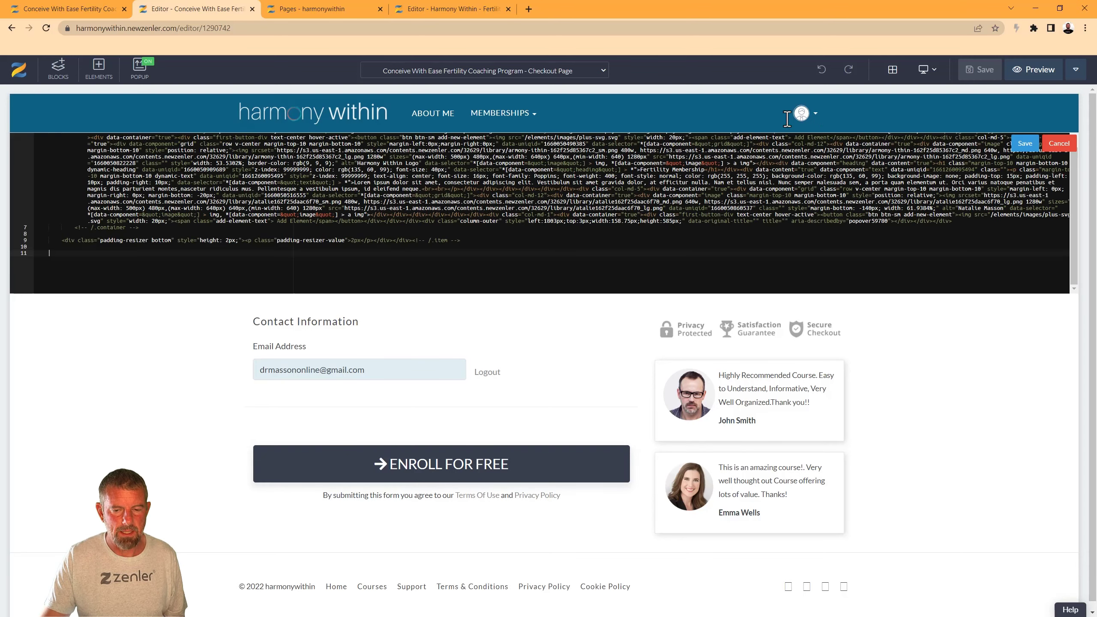
pyautogui.click(1012, 150)
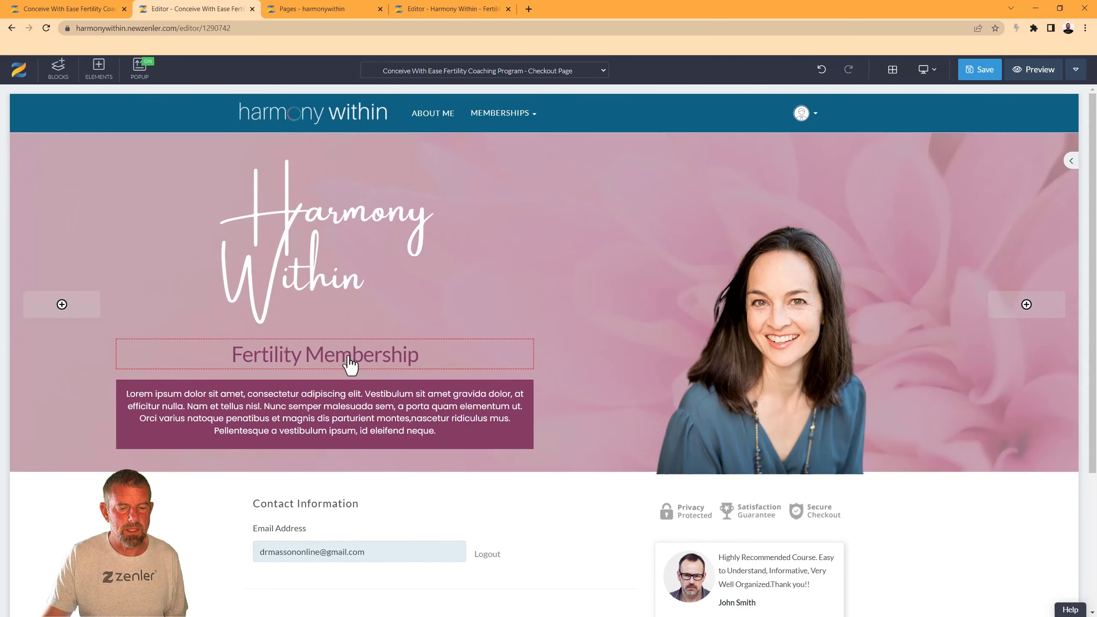
# Step: Delete the privacy and guarantee badges and the second testimonial from the checkout page
pyautogui.scroll(-4, 475, 350)
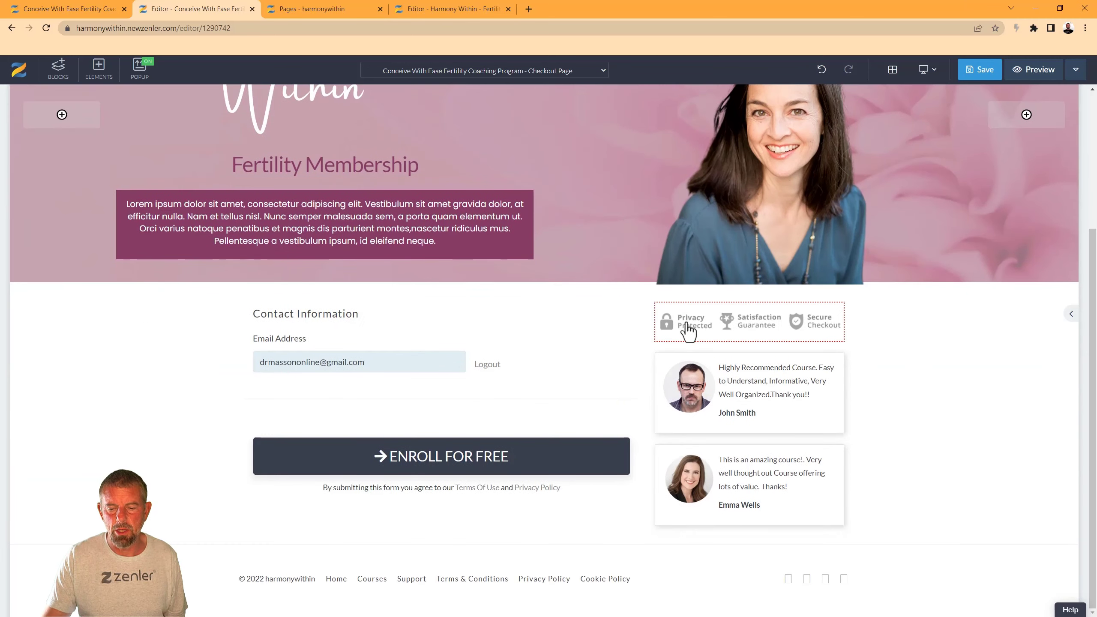
pyautogui.click(678, 319)
pyautogui.click(695, 310)
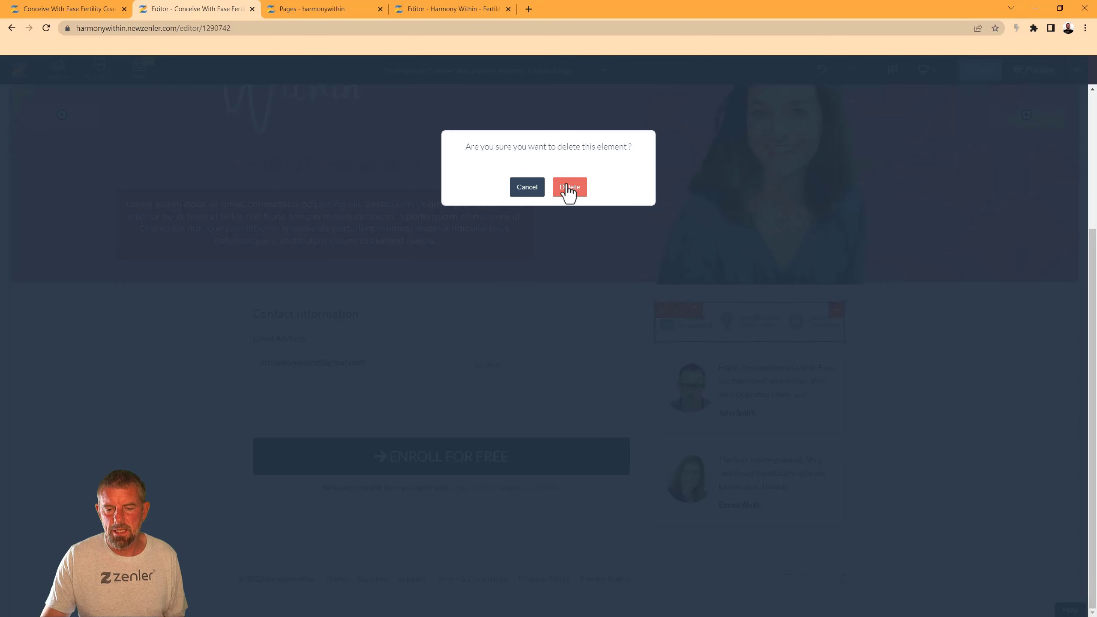
pyautogui.click(569, 187)
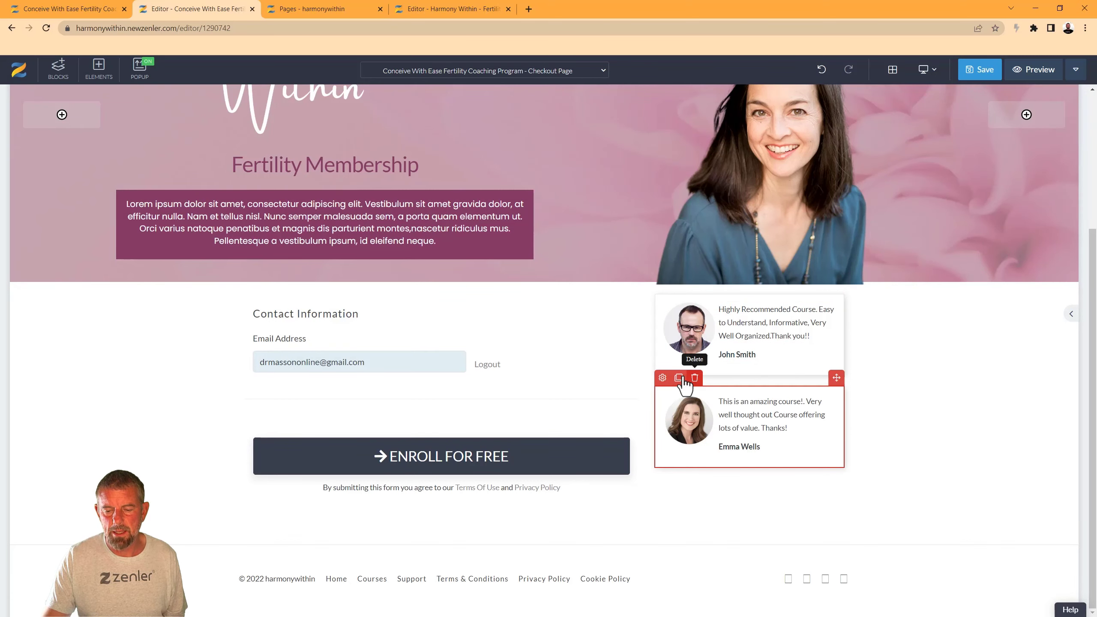
pyautogui.click(688, 378)
pyautogui.click(570, 190)
# Step: Replace the author's name in the remaining checkout testimonial with the new person's first name
pyautogui.click(766, 355)
pyautogui.moveTo(766, 355); pyautogui.dragTo(714, 355)
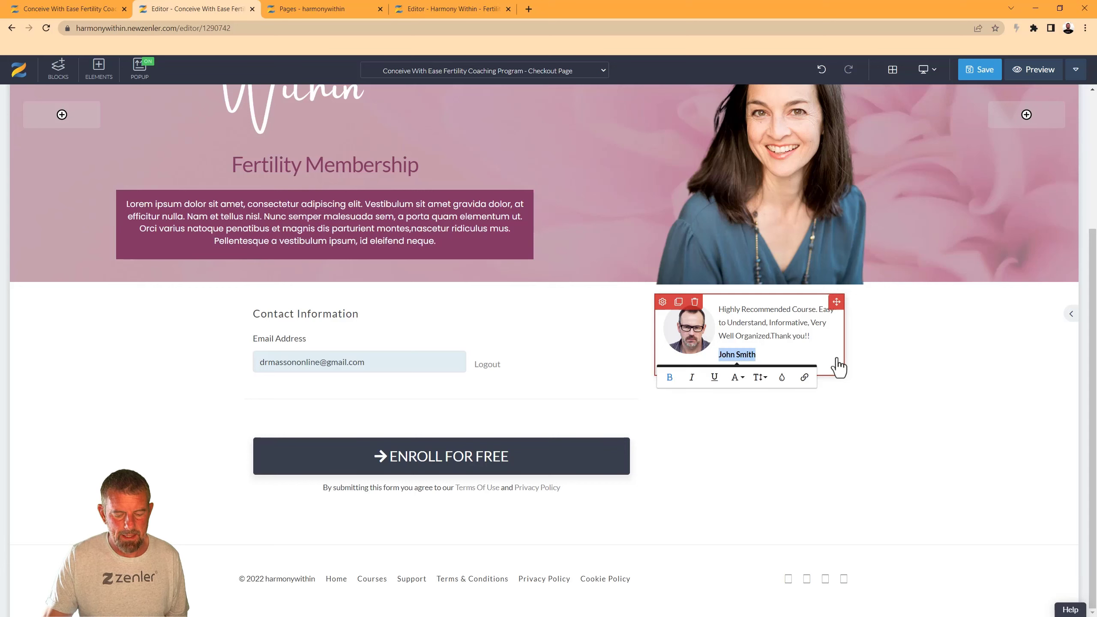
pyautogui.write('NAtlaie')
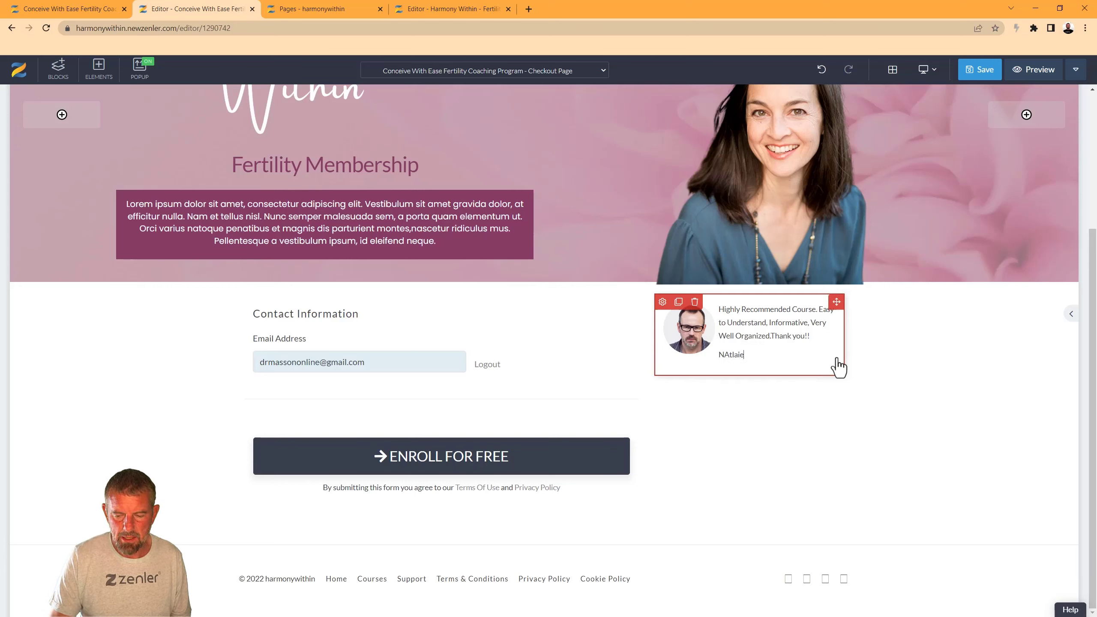
pyautogui.press('BackSpace')
pyautogui.press('BackSpace')
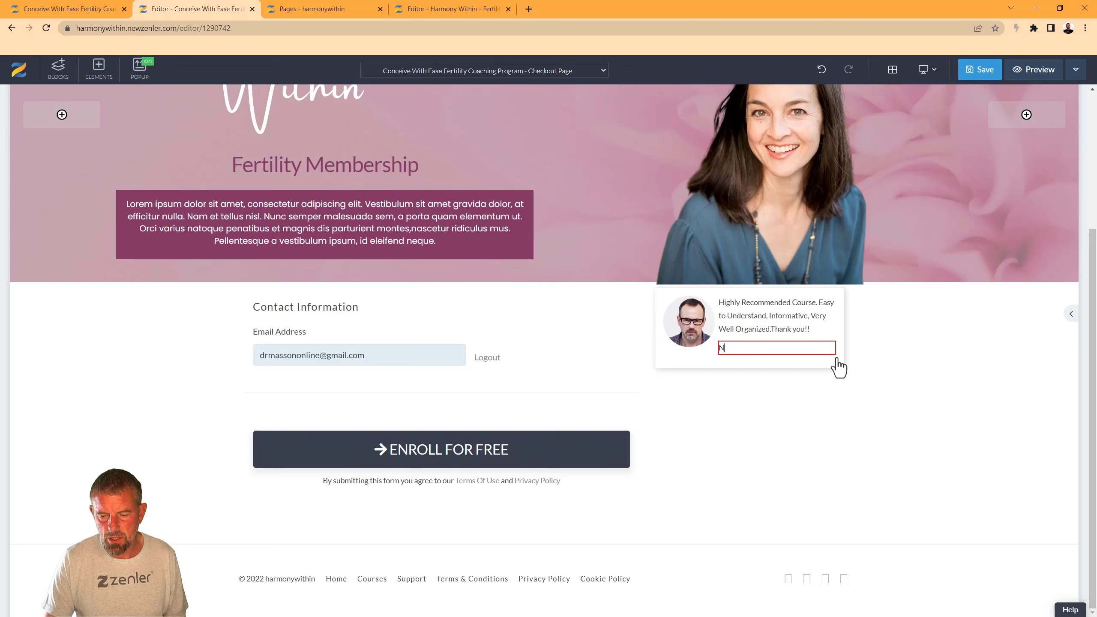
pyautogui.write('atalie')
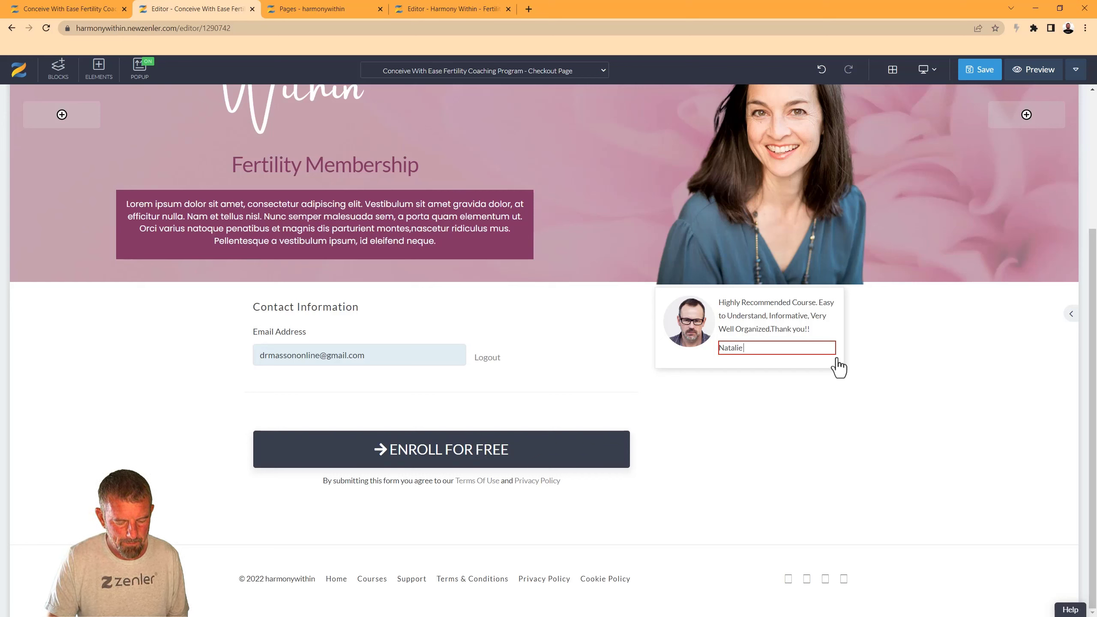
# Step: Complete the testimonial author's full name on the checkout page and make it bold
pyautogui.write('n')
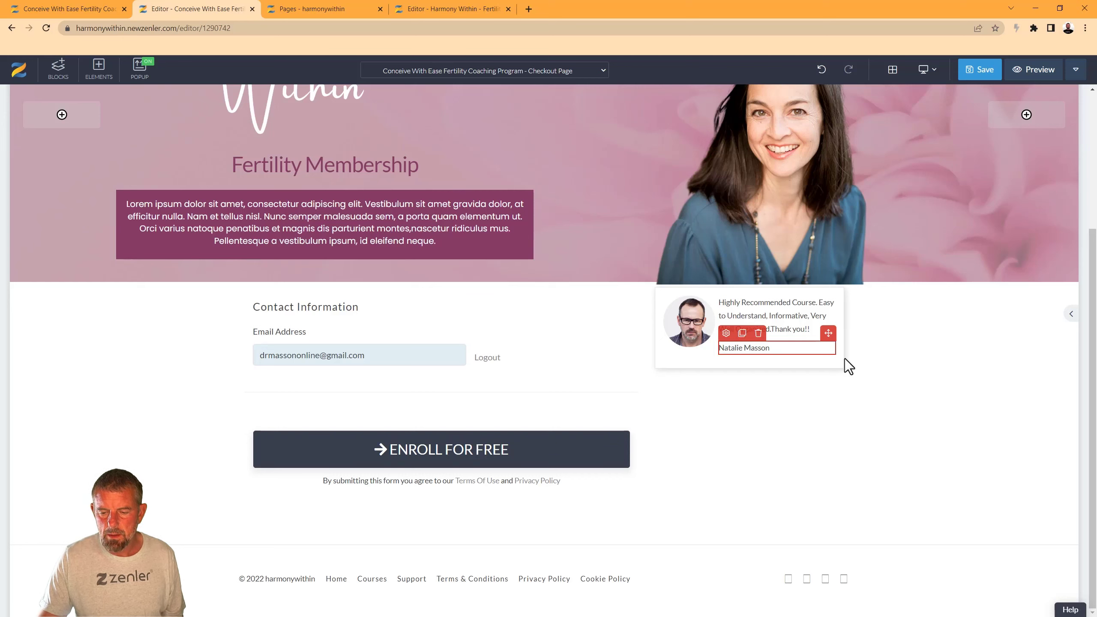
pyautogui.click(856, 359)
pyautogui.moveTo(771, 348); pyautogui.dragTo(718, 348)
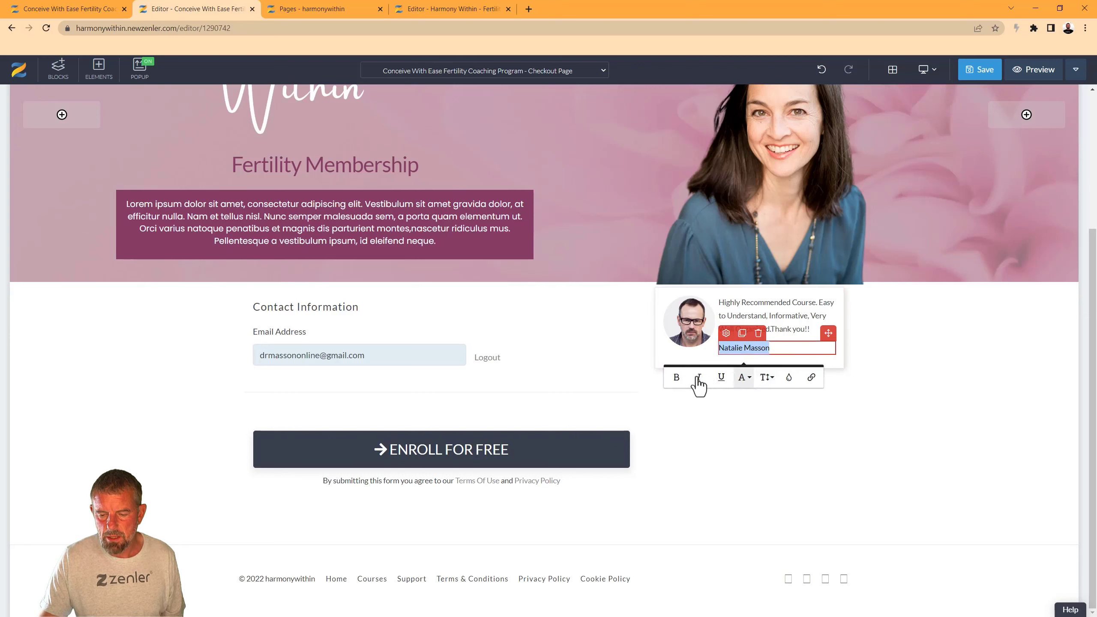
pyautogui.click(675, 378)
# Step: Change the testimonial author's name to a dark magenta text color
pyautogui.click(726, 333)
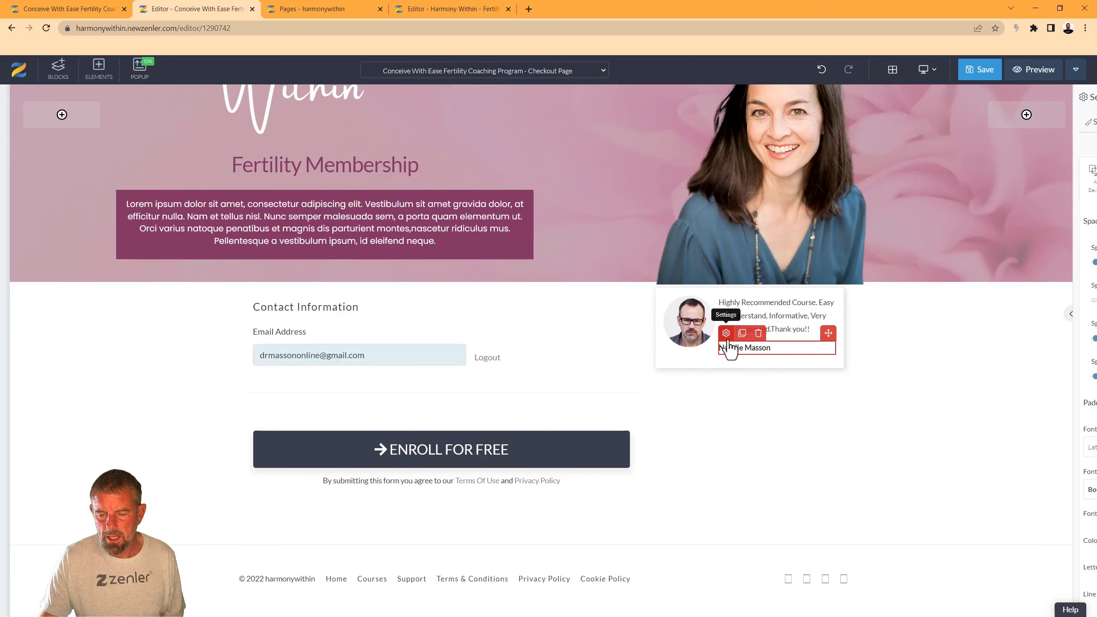
pyautogui.click(1075, 542)
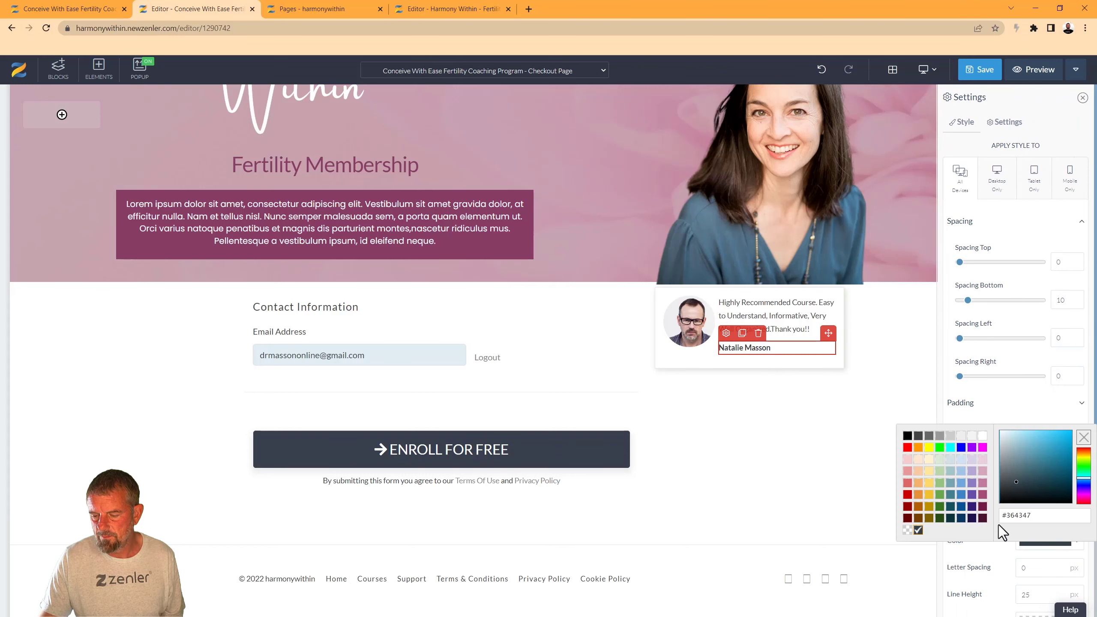
pyautogui.click(982, 508)
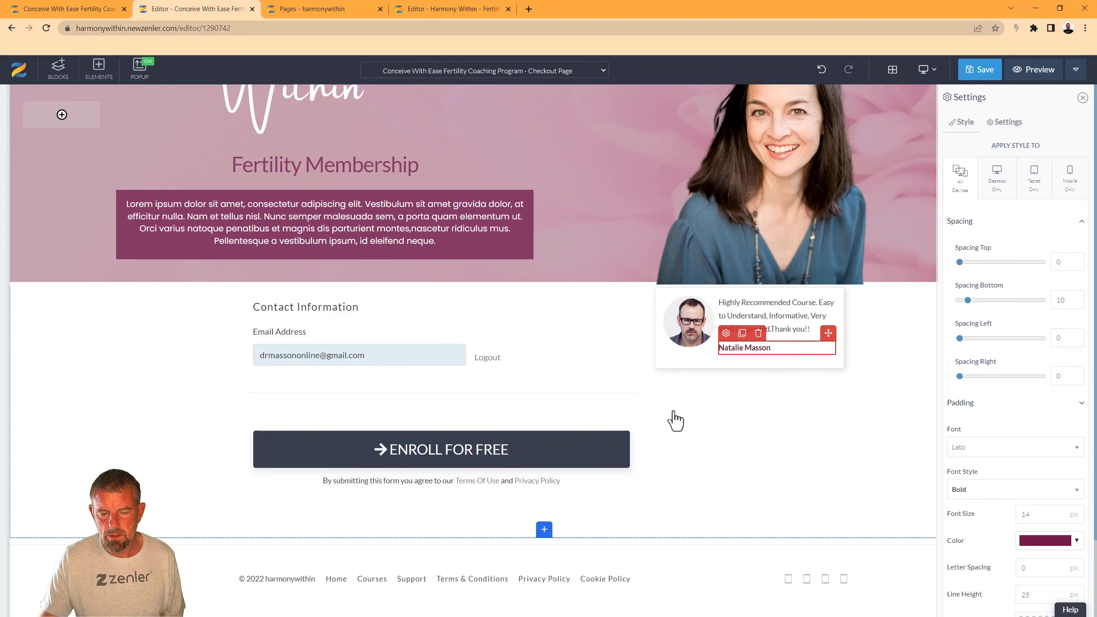
# Step: Set the checkout form's button background color to dark magenta #741b47
pyautogui.click(264, 451)
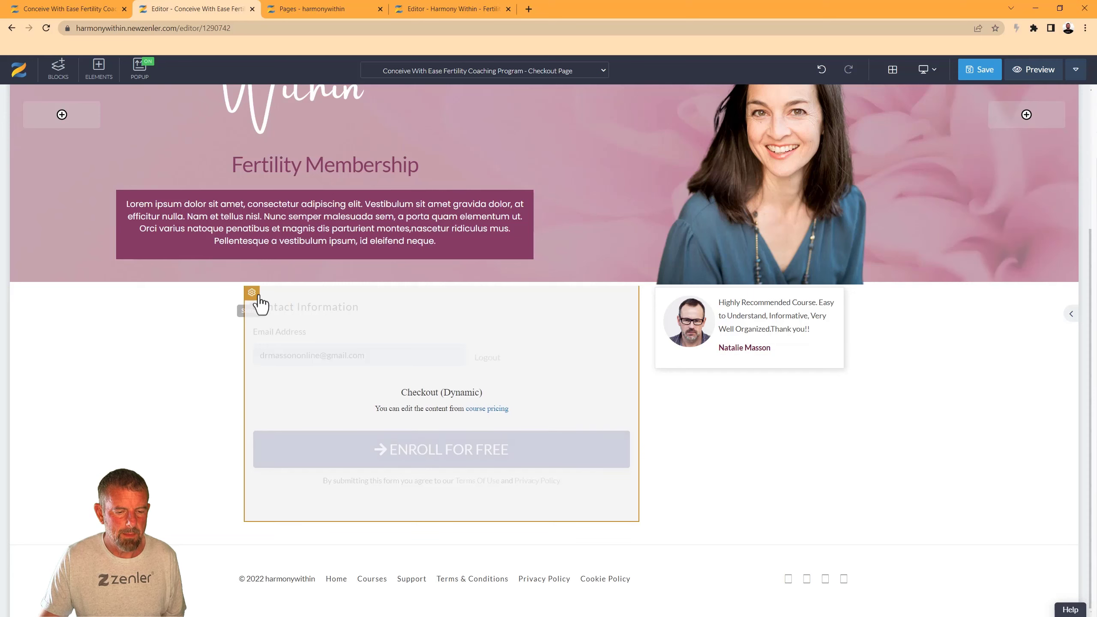
pyautogui.click(255, 295)
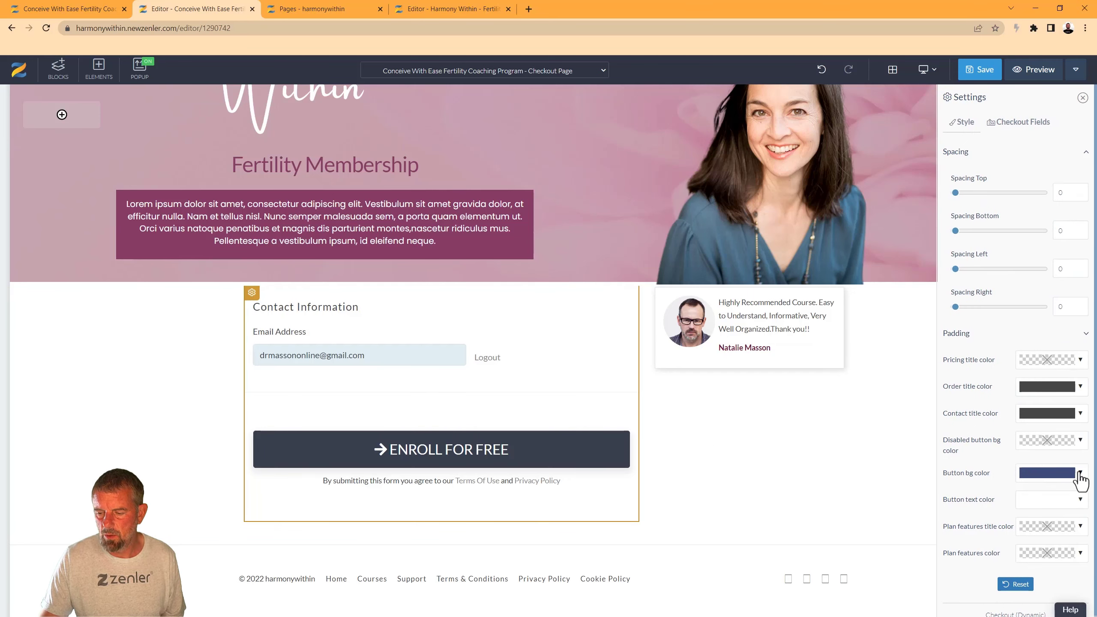
pyautogui.click(1081, 474)
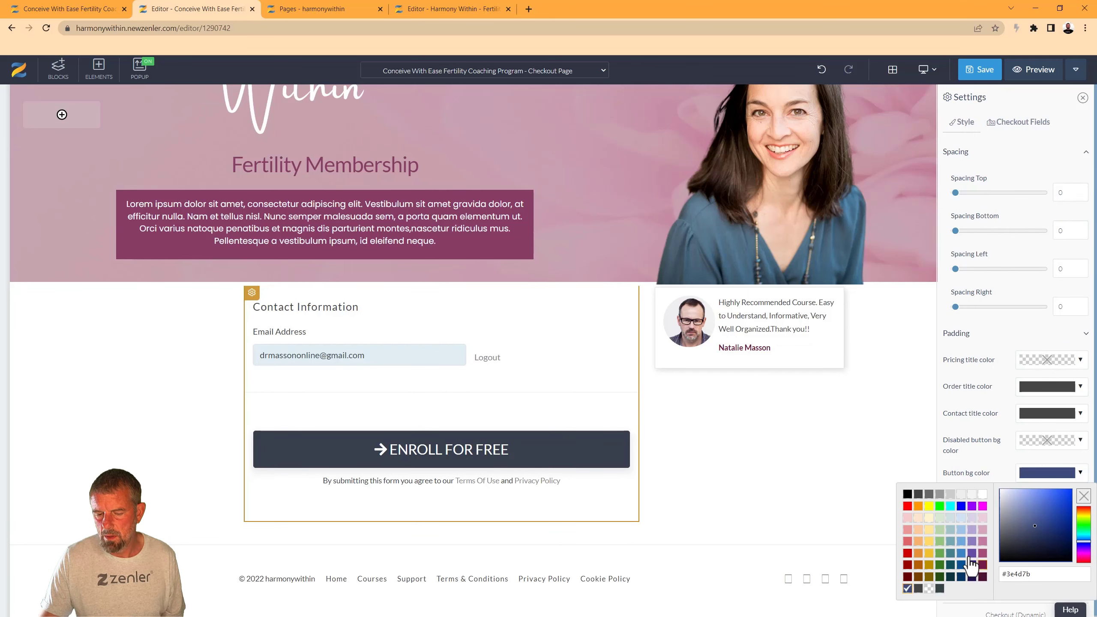
pyautogui.click(982, 565)
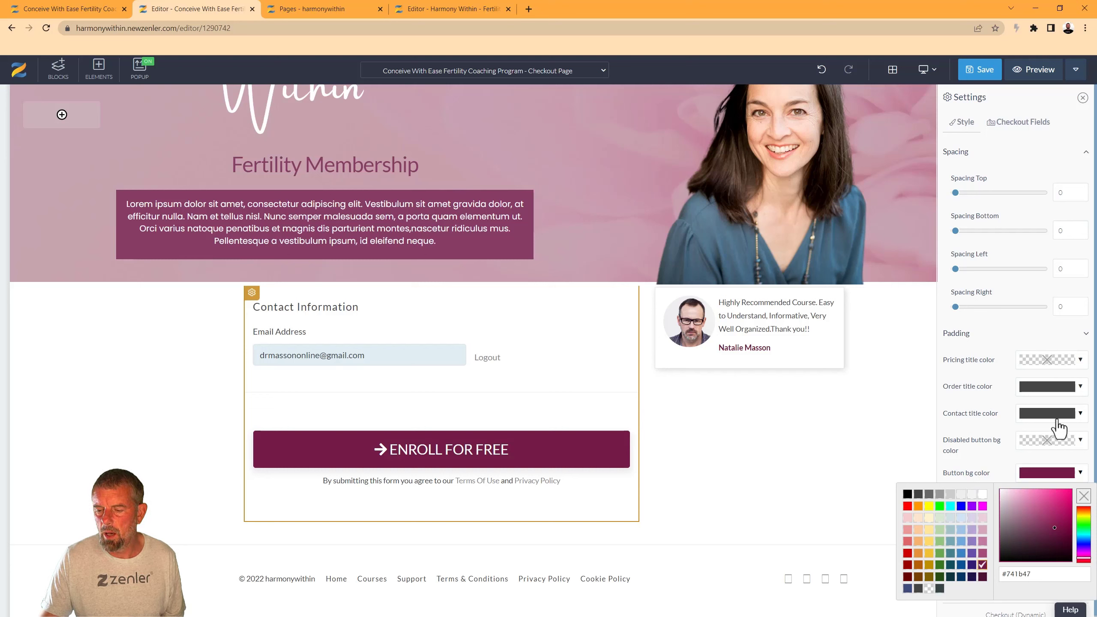
# Step: Set the checkout form's contact title color to #741b47 and its order title color to a matching dark magenta
pyautogui.click(1080, 414)
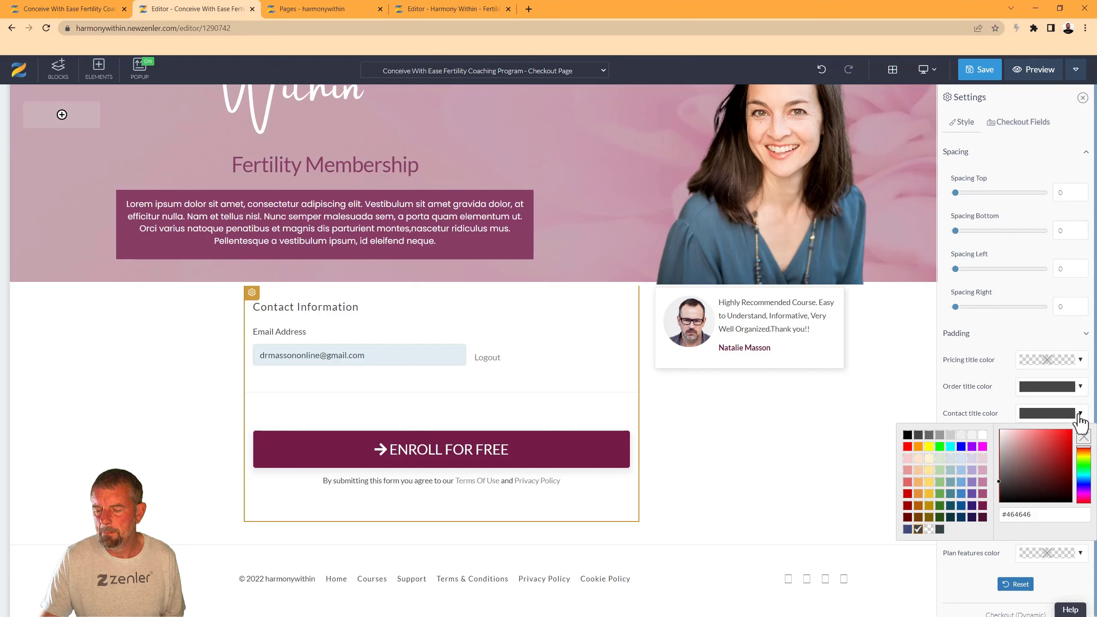
pyautogui.click(982, 506)
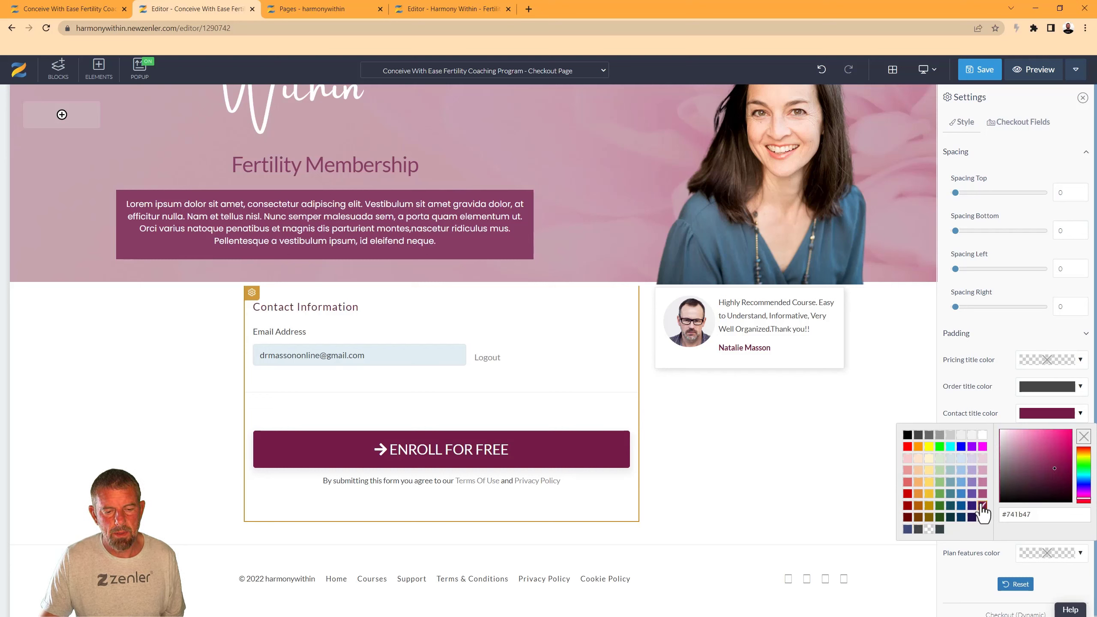
pyautogui.click(970, 398)
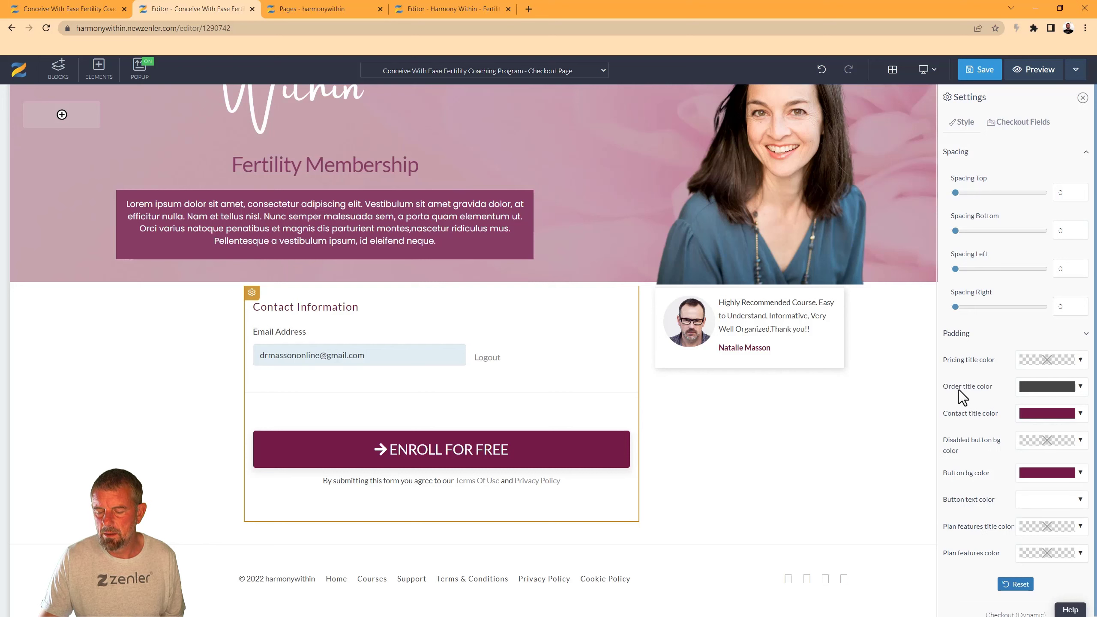
pyautogui.click(1081, 387)
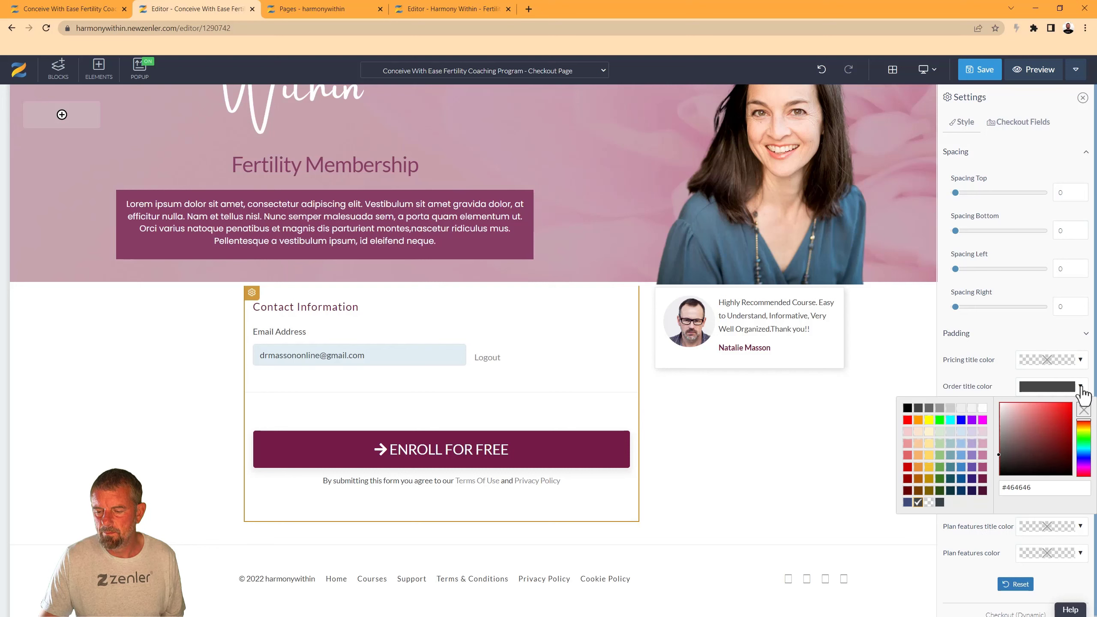
pyautogui.click(983, 492)
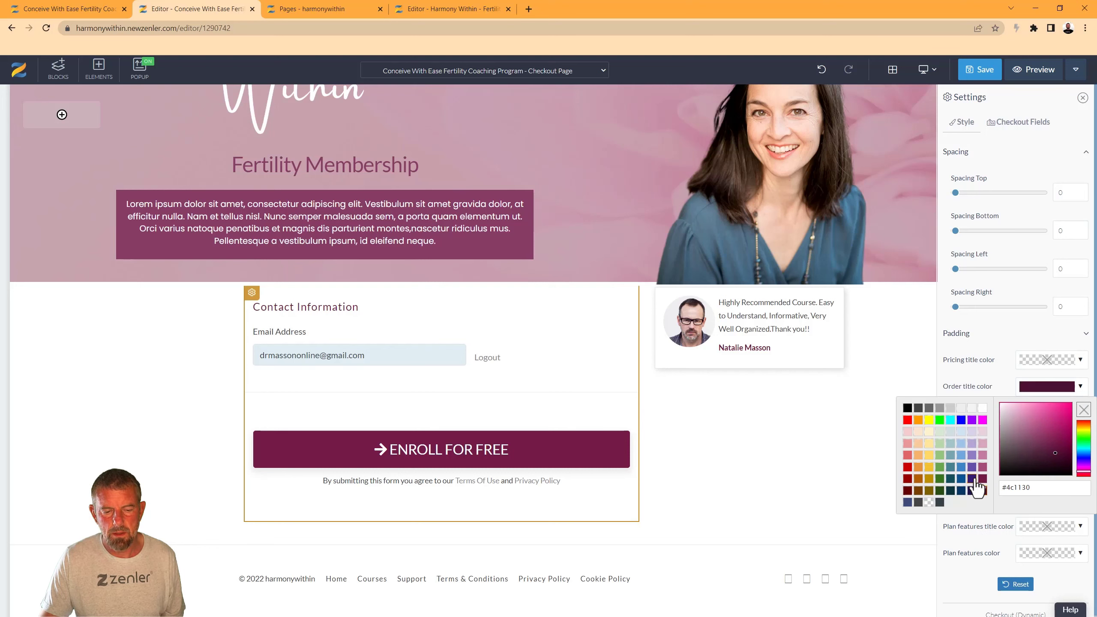
pyautogui.click(787, 432)
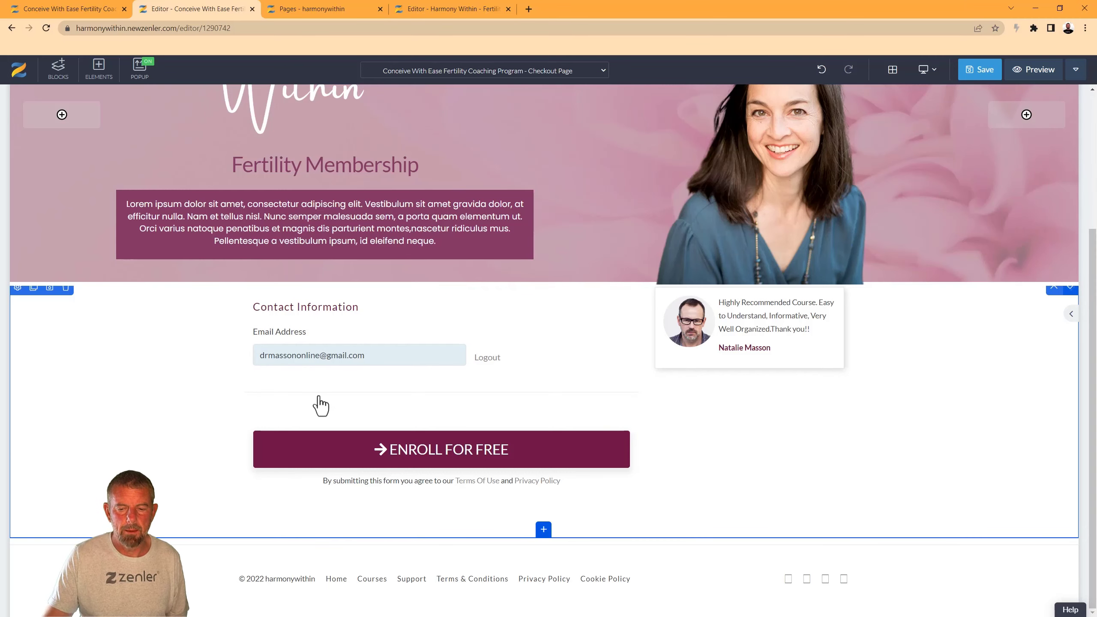
# Step: Set the top spacing of the checkout testimonial box to 37
pyautogui.click(676, 362)
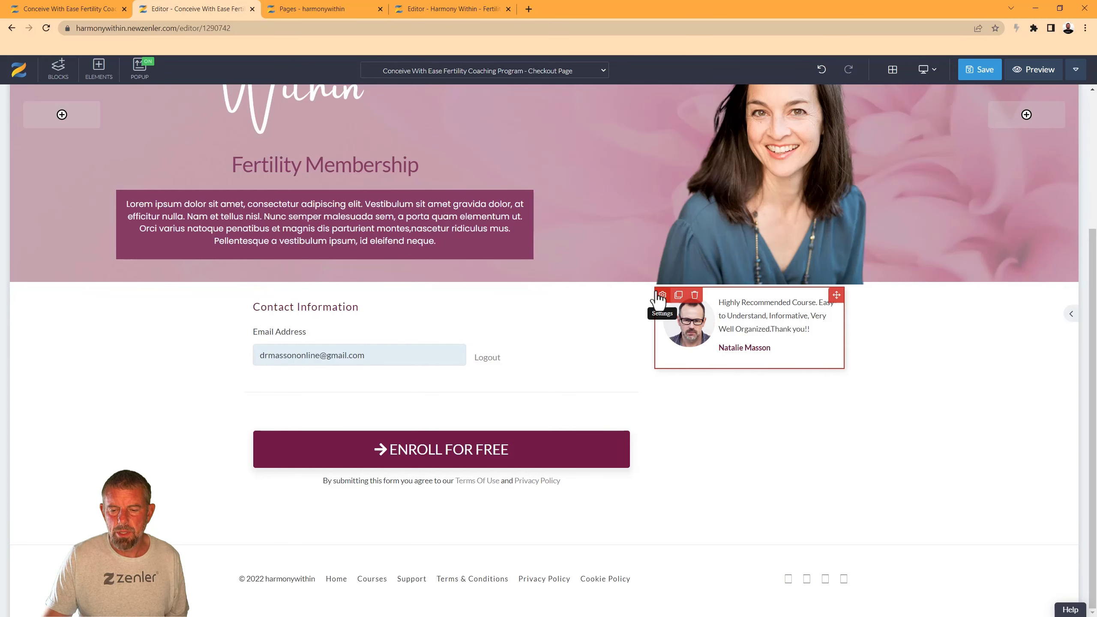
pyautogui.click(661, 296)
pyautogui.moveTo(964, 262); pyautogui.dragTo(991, 262)
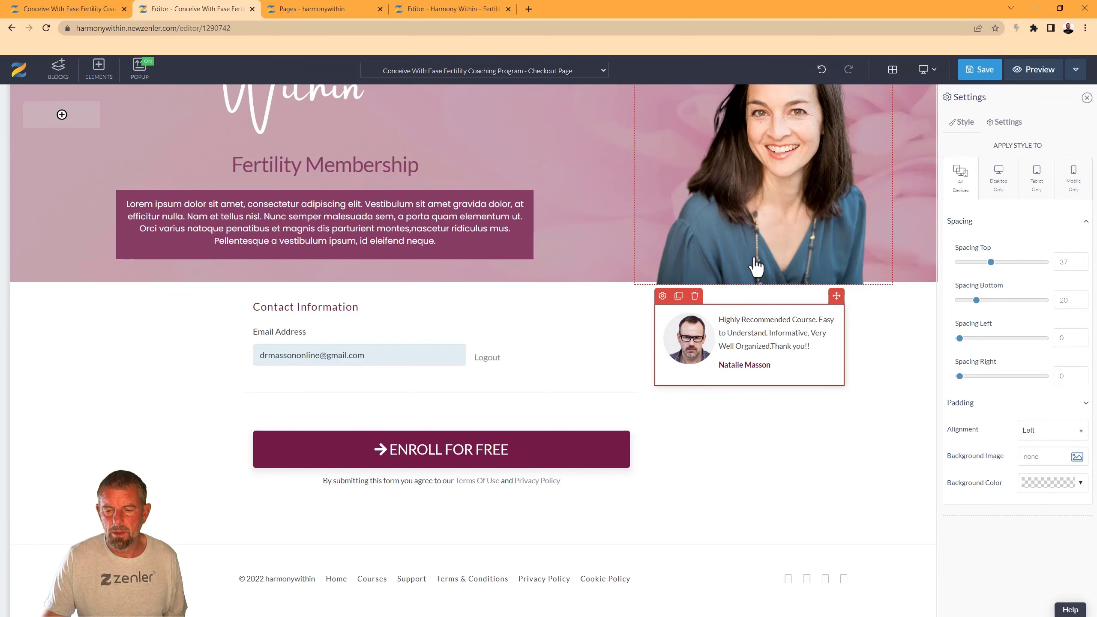
# Step: Set the bottom spacing of the woman's photo in the checkout banner to -135
pyautogui.click(736, 196)
pyautogui.scroll(3, 735, 197)
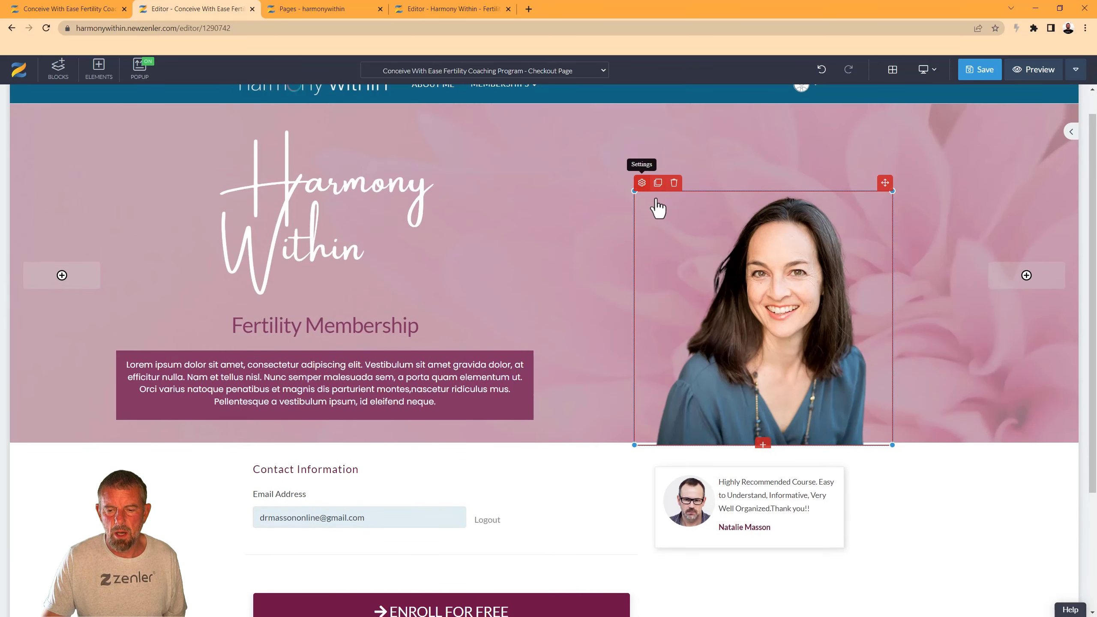
pyautogui.click(642, 182)
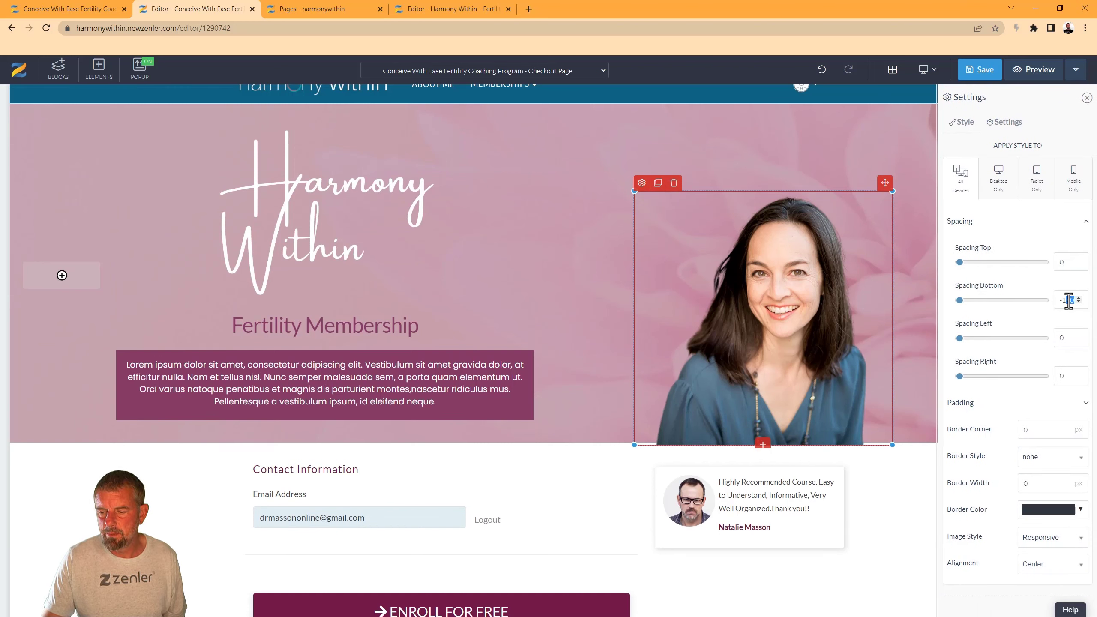
pyautogui.write('5')
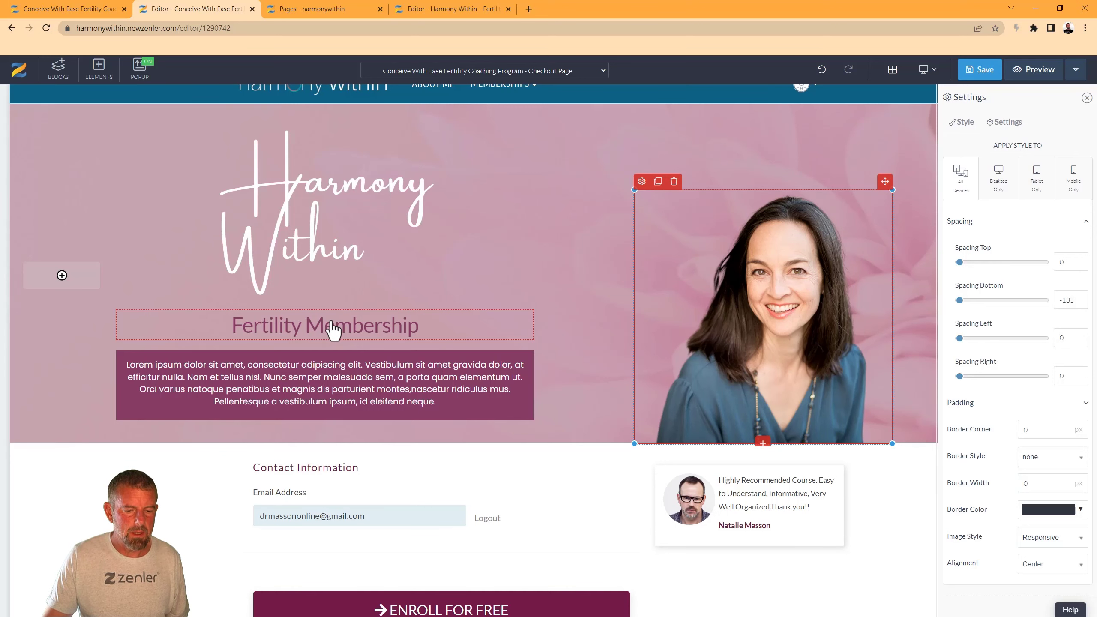
# Step: Add CHECK OUT as a second line below the banner heading Fertility Membership
pyautogui.click(414, 324)
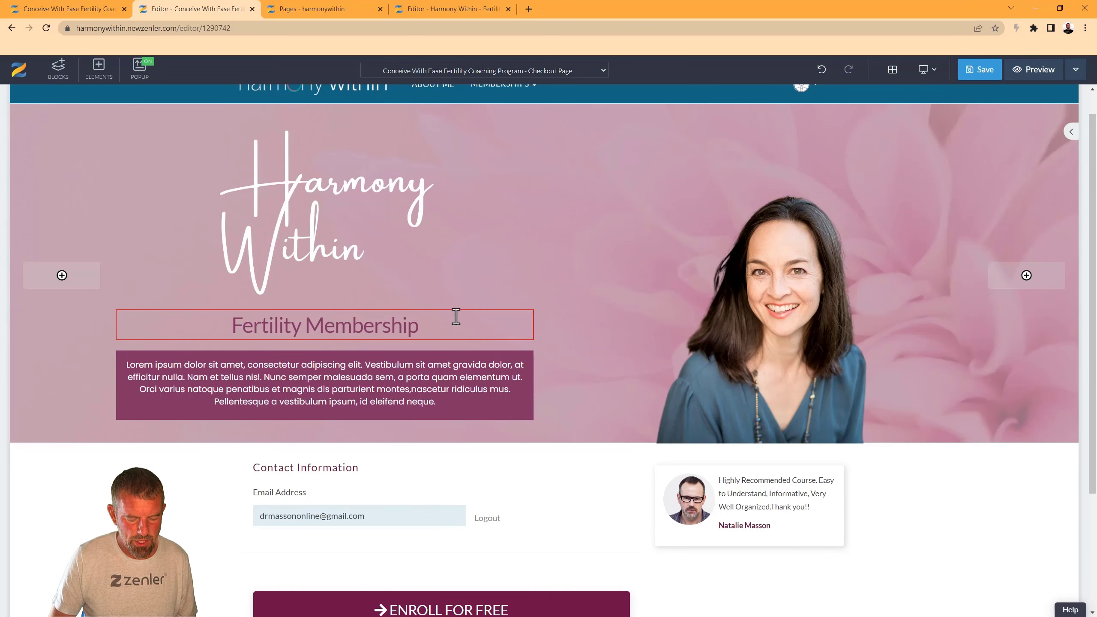
pyautogui.press('Return')
pyautogui.write('CHECK OUT')
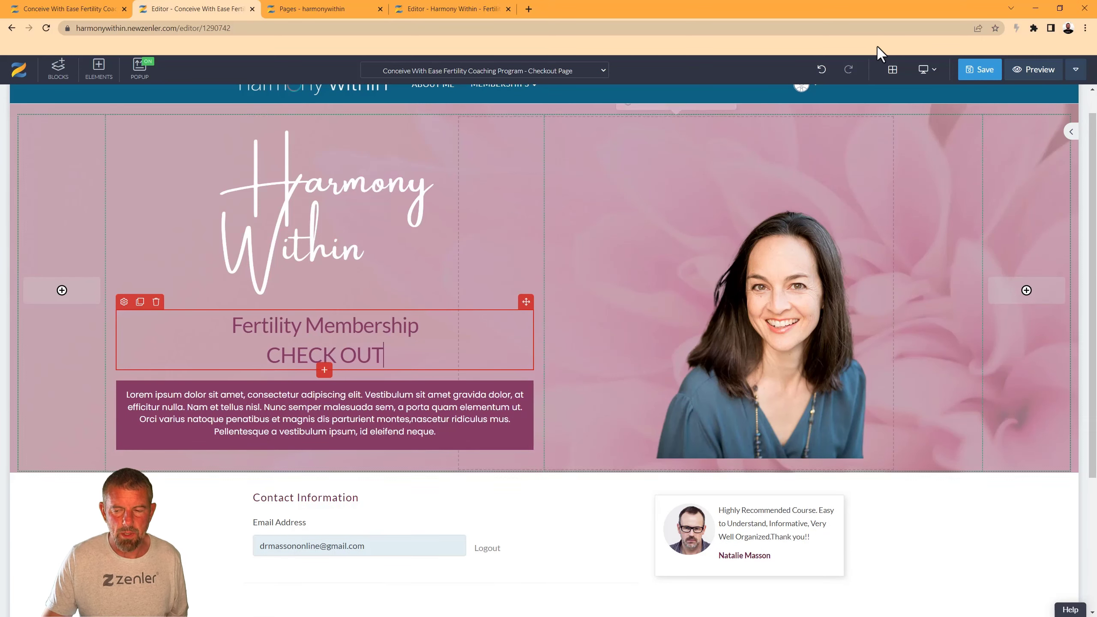
# Step: Accept the SEO settings with the title Fertility Membership and save the checkout page
pyautogui.click(963, 68)
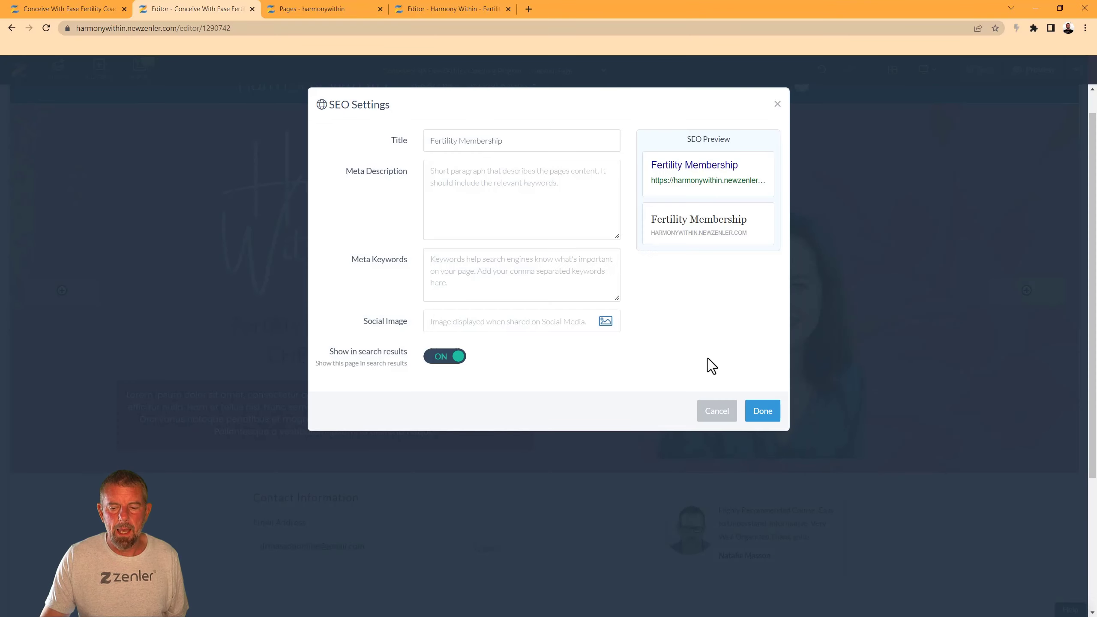
pyautogui.click(764, 413)
pyautogui.click(605, 71)
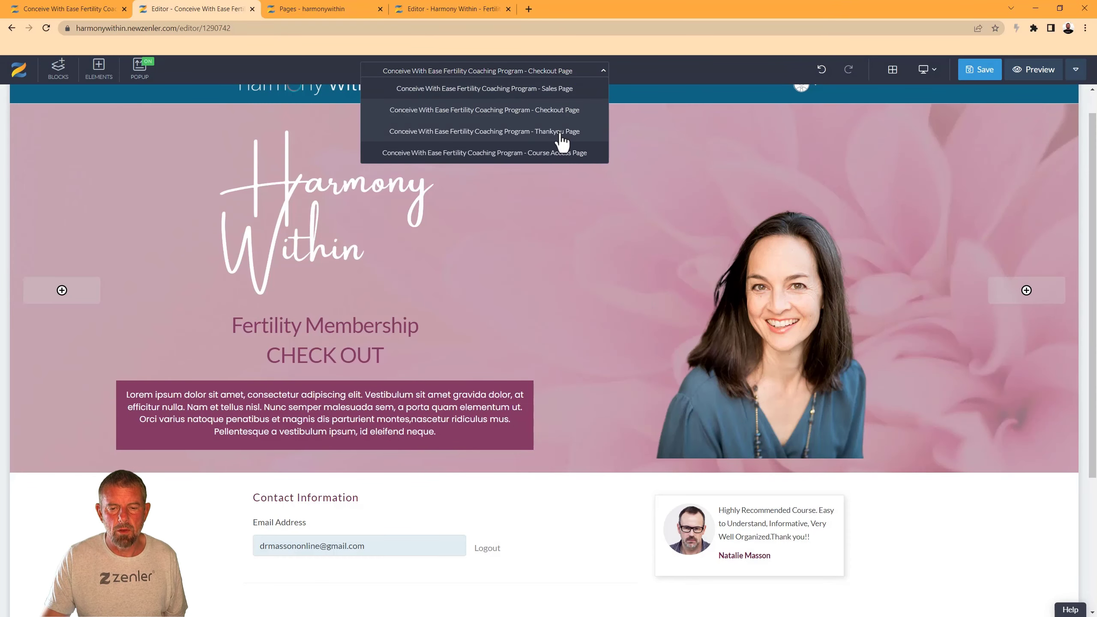
pyautogui.click(590, 133)
pyautogui.click(642, 89)
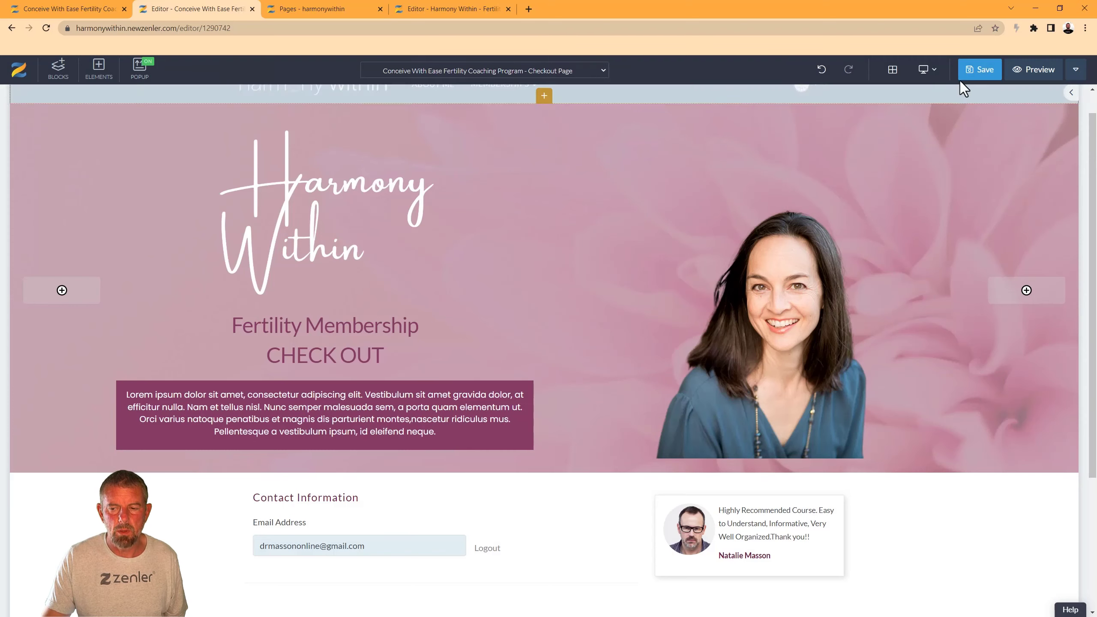
pyautogui.click(978, 70)
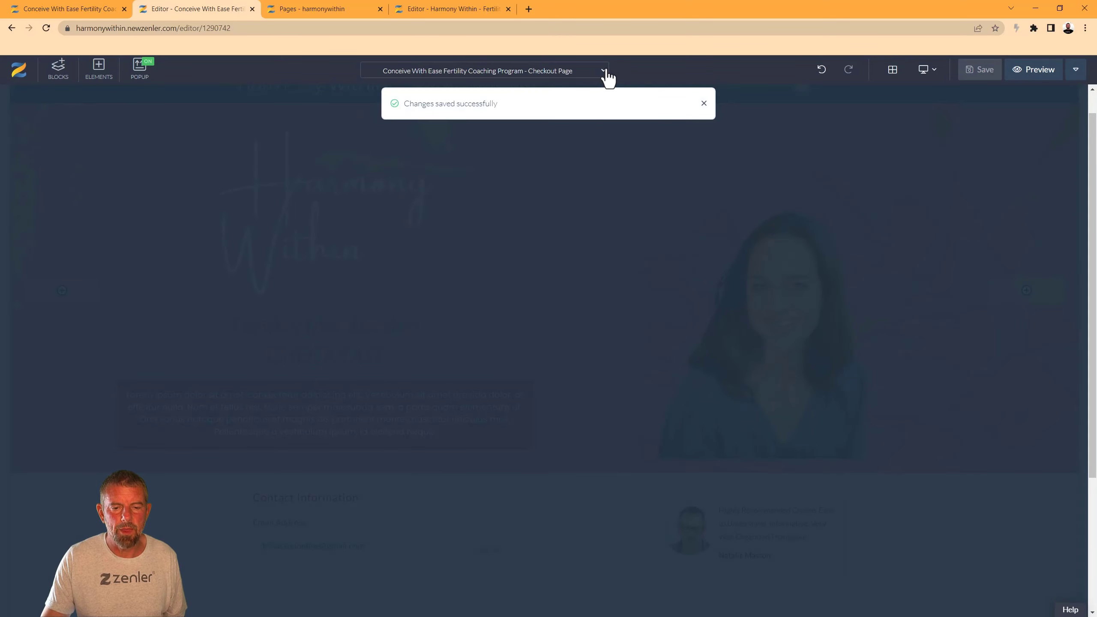
# Step: Switch to the program's Thankyou Page and close the browser tabs for Pages and the Harmony Within fertility page editor
pyautogui.click(607, 73)
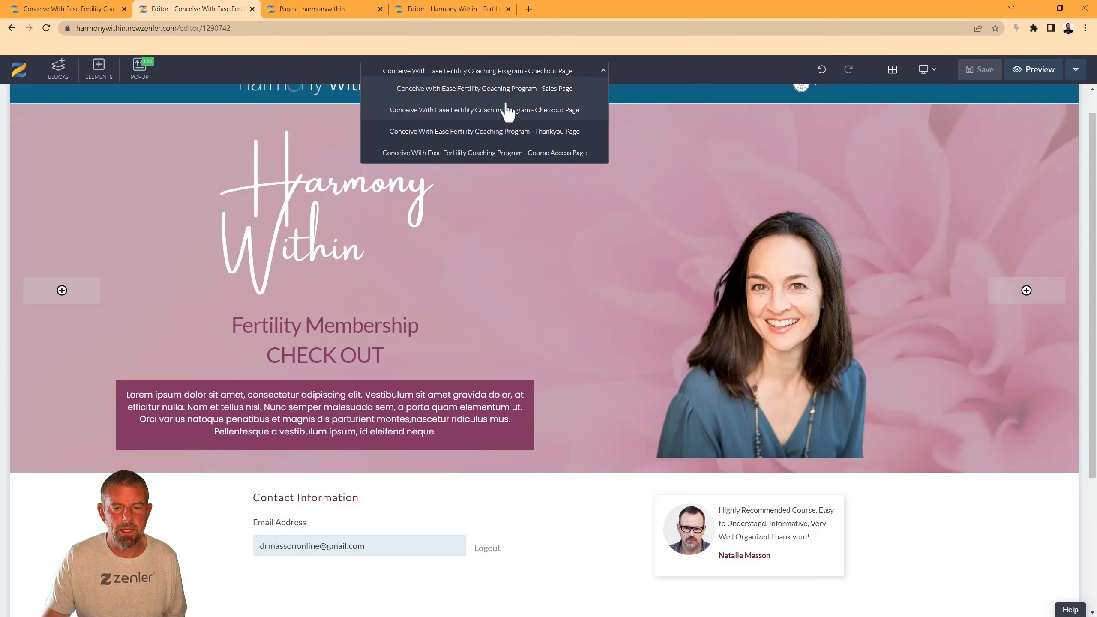
pyautogui.click(500, 139)
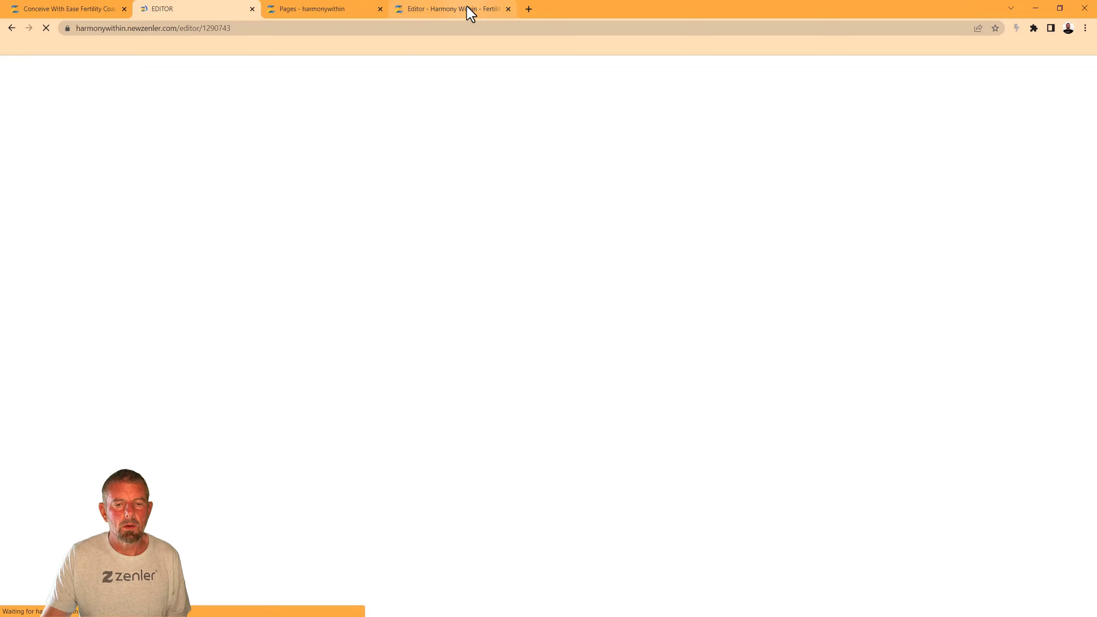
pyautogui.click(509, 9)
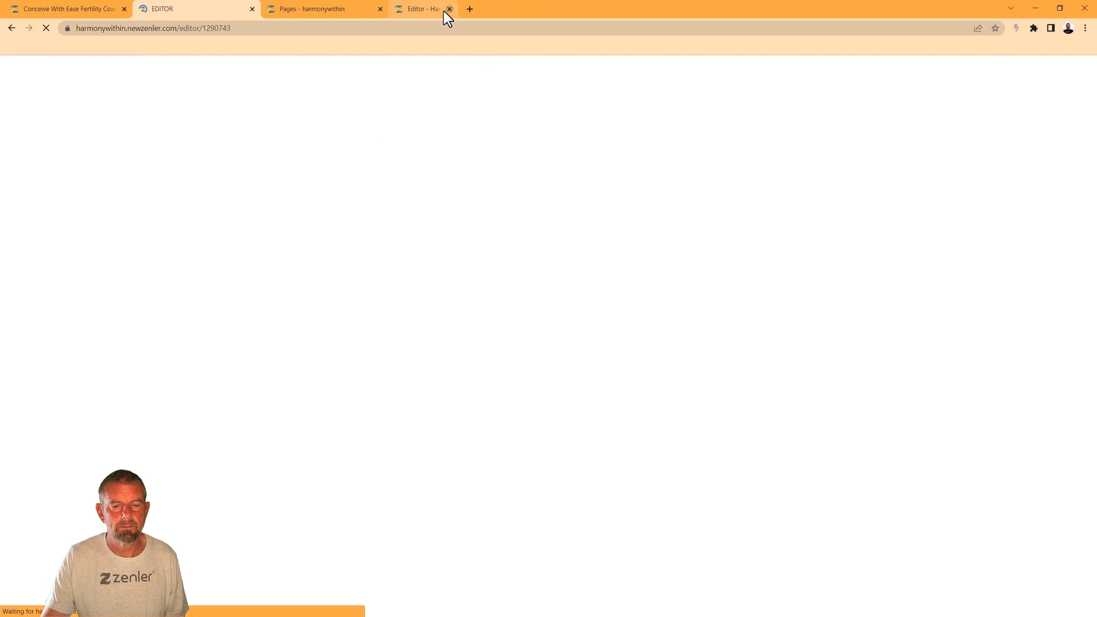
pyautogui.click(381, 9)
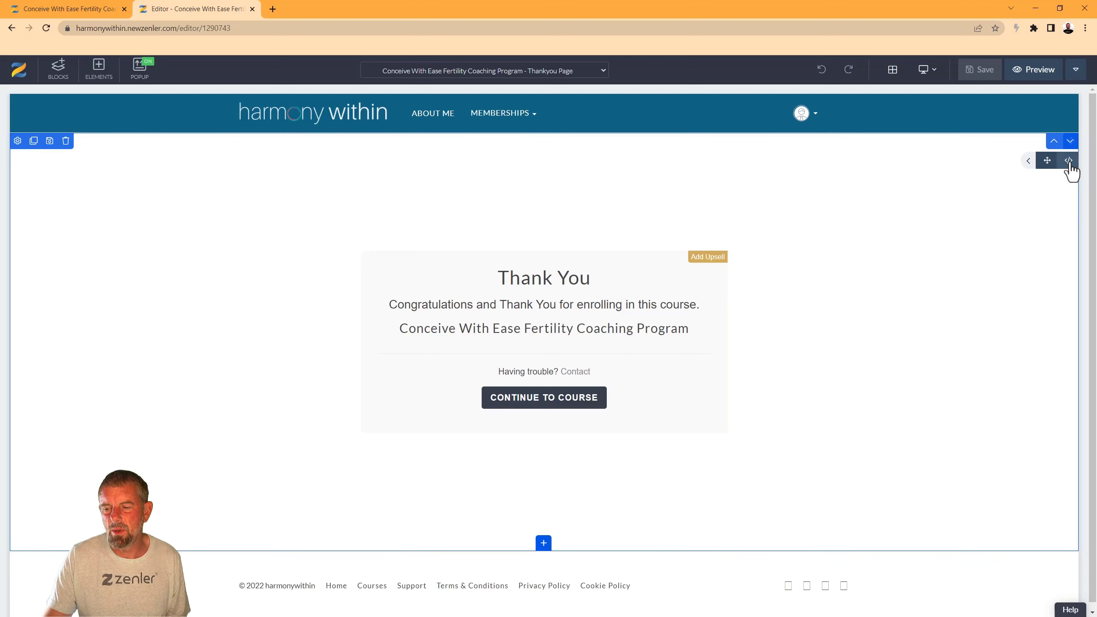
pyautogui.click(1070, 167)
pyautogui.click(219, 225)
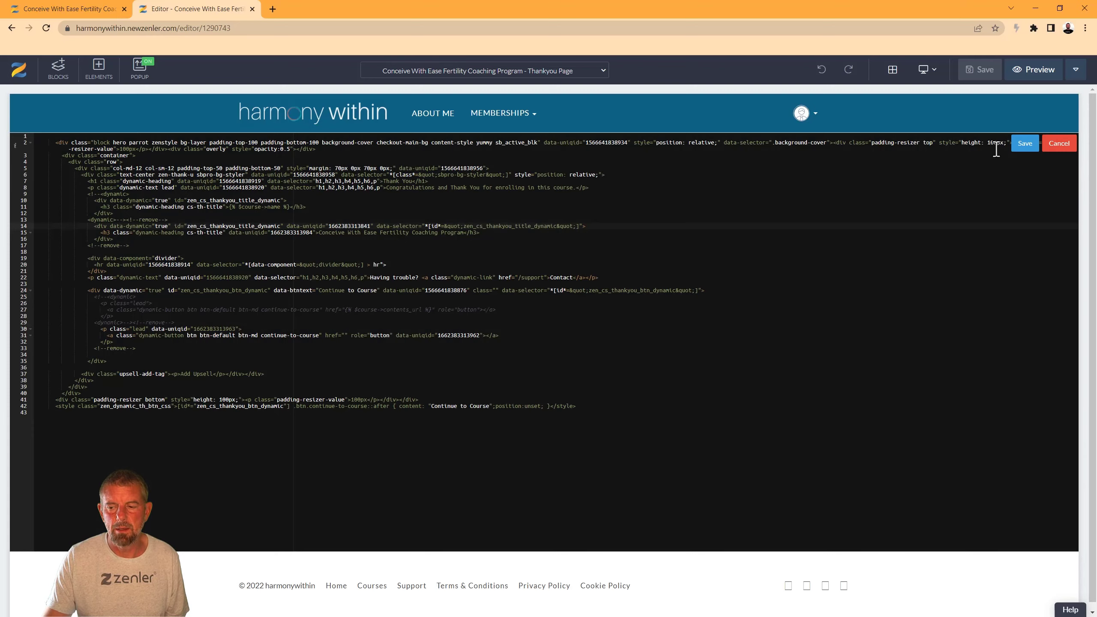
pyautogui.click(1062, 147)
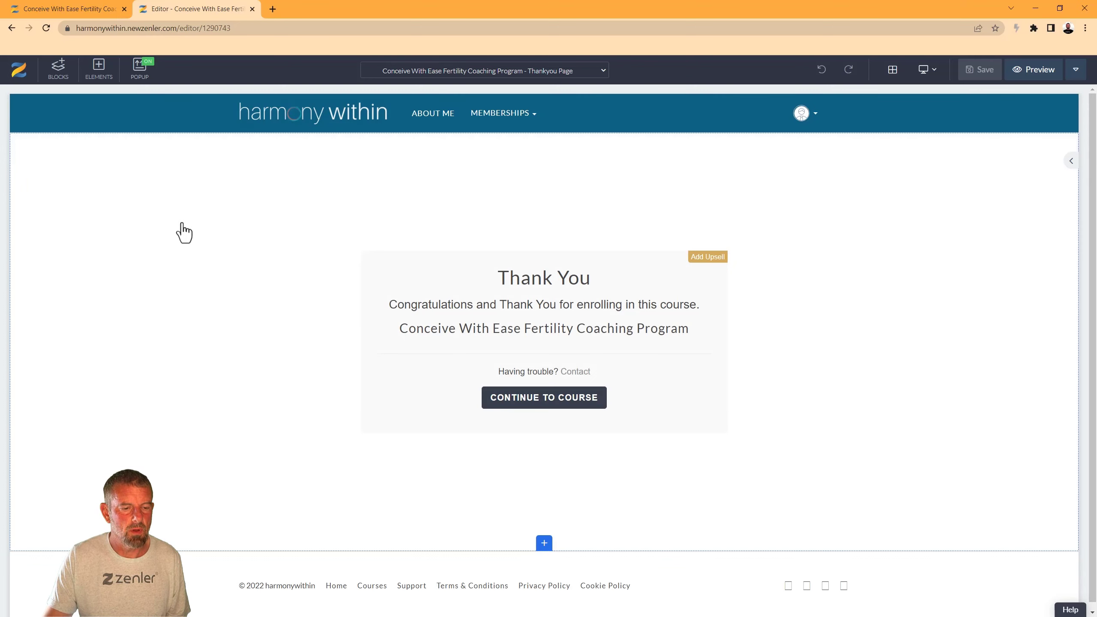
# Step: Reduce the padding above and below the Thank You box in the page's main block
pyautogui.moveTo(326, 164); pyautogui.dragTo(324, 145)
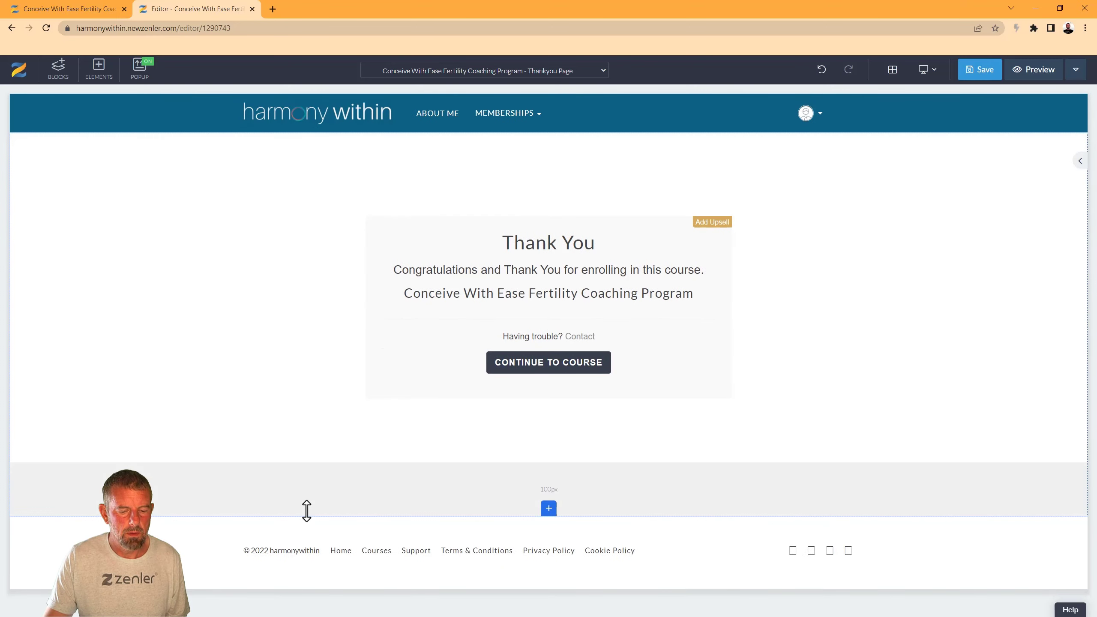
pyautogui.moveTo(307, 511); pyautogui.dragTo(307, 471)
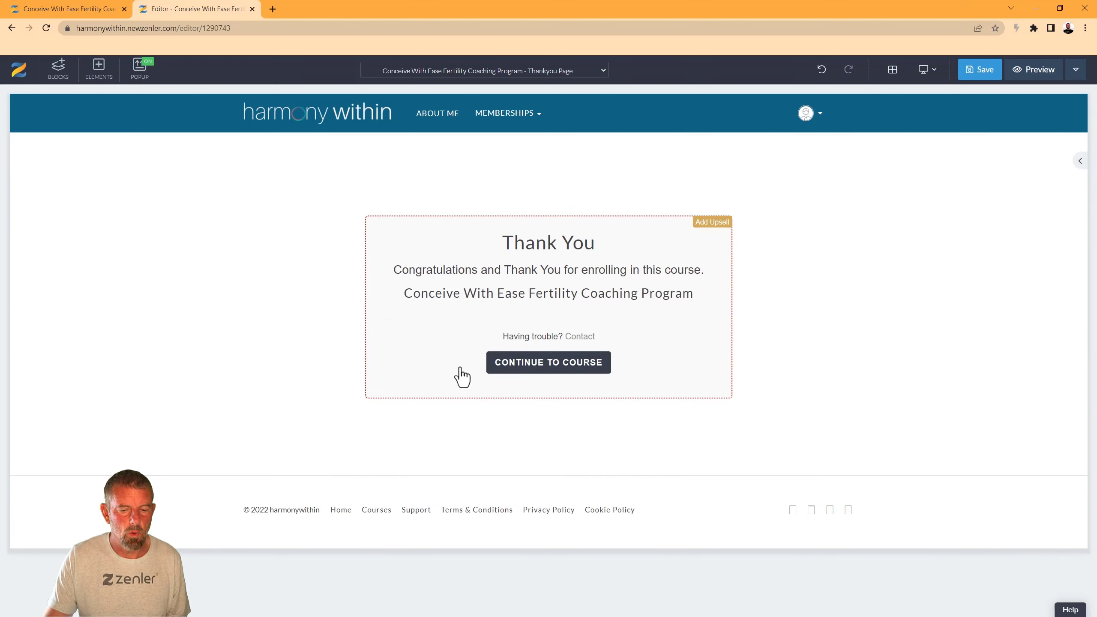
pyautogui.click(374, 207)
pyautogui.click(851, 336)
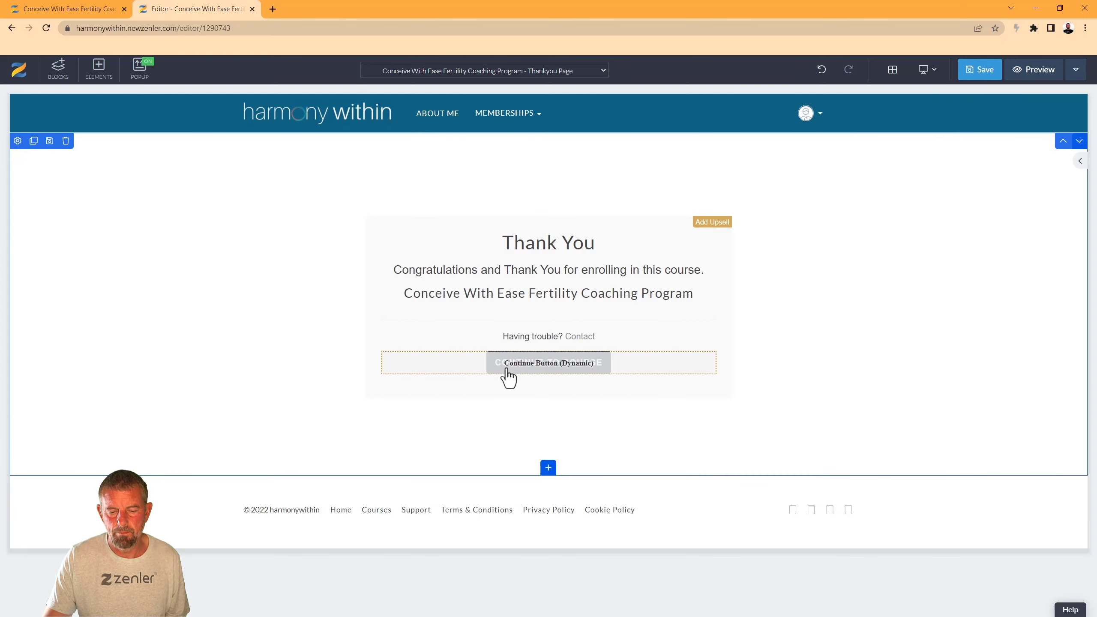
# Step: Set the background colour of the Continue to Course button to the dark magenta #741b47
pyautogui.click(389, 343)
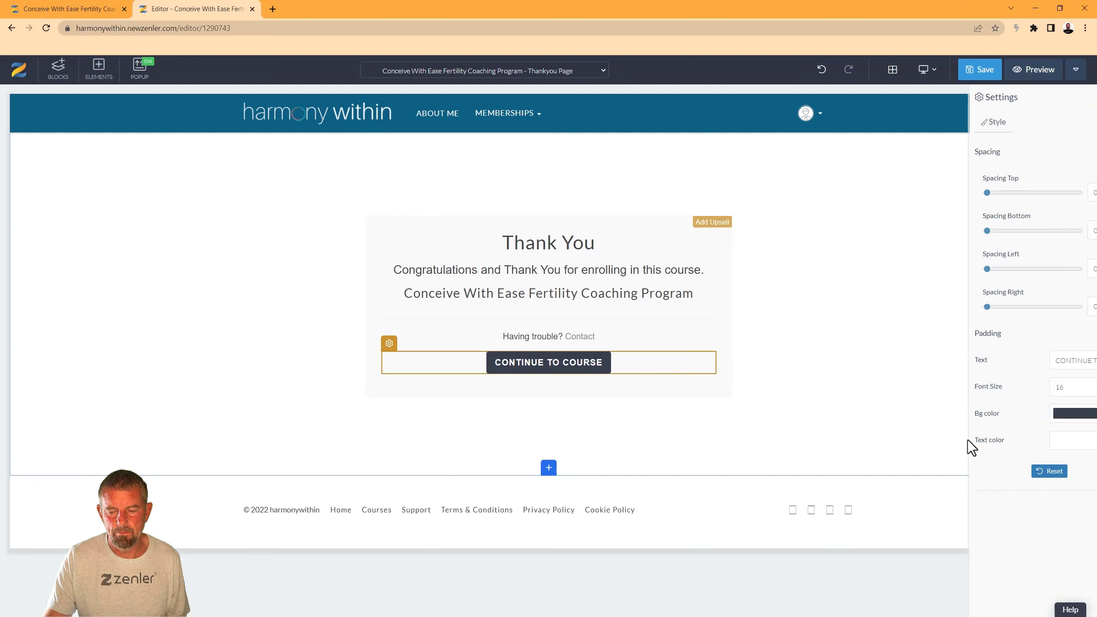
pyautogui.click(1082, 418)
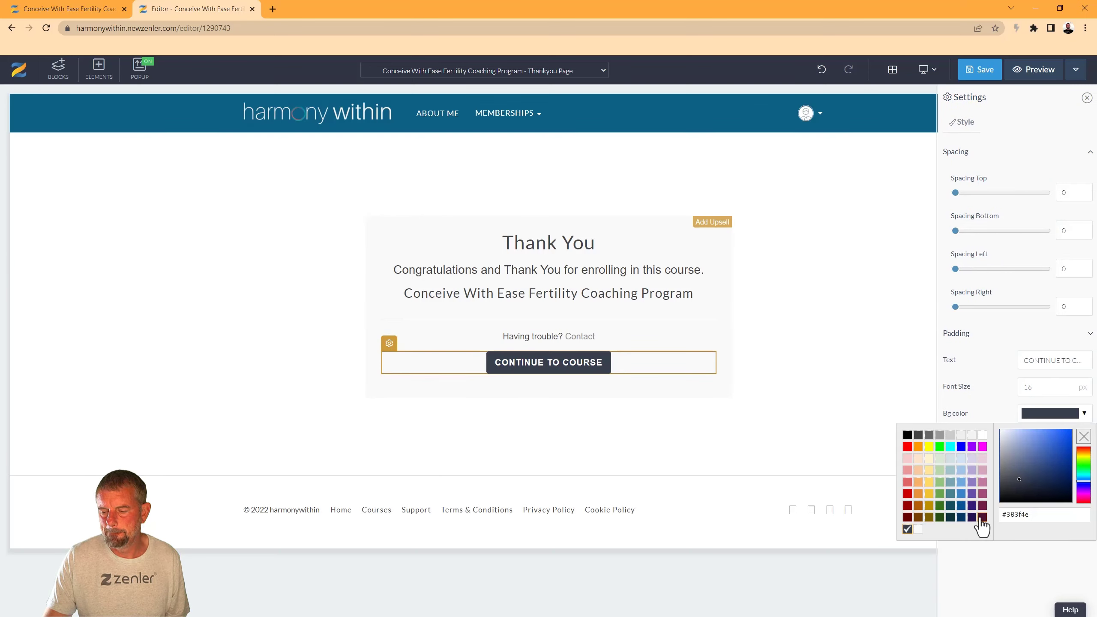
pyautogui.click(983, 506)
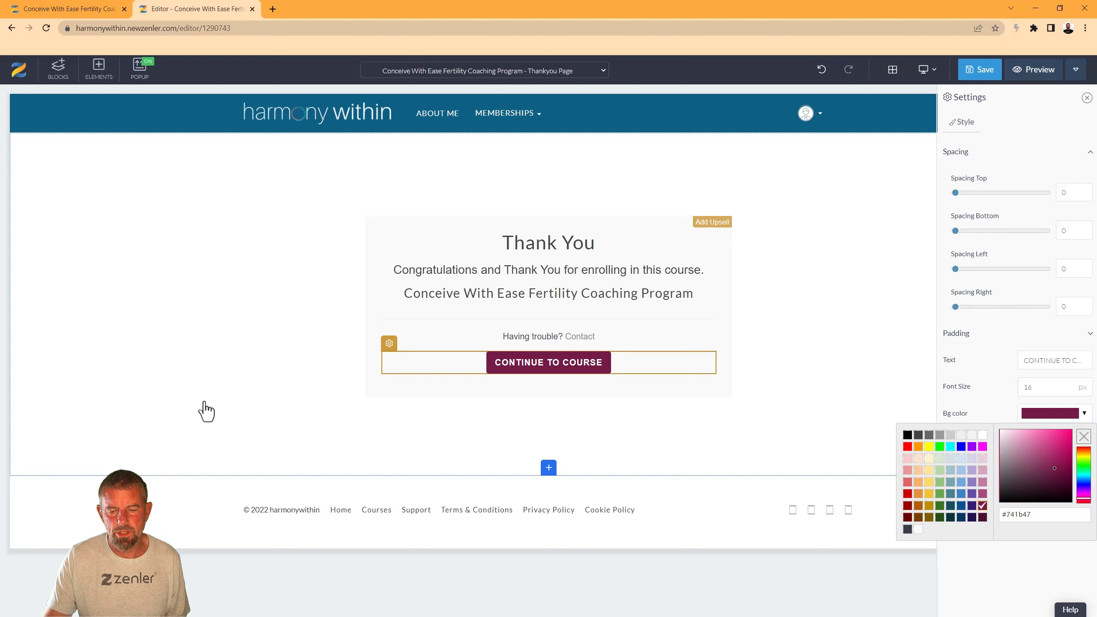
pyautogui.click(177, 365)
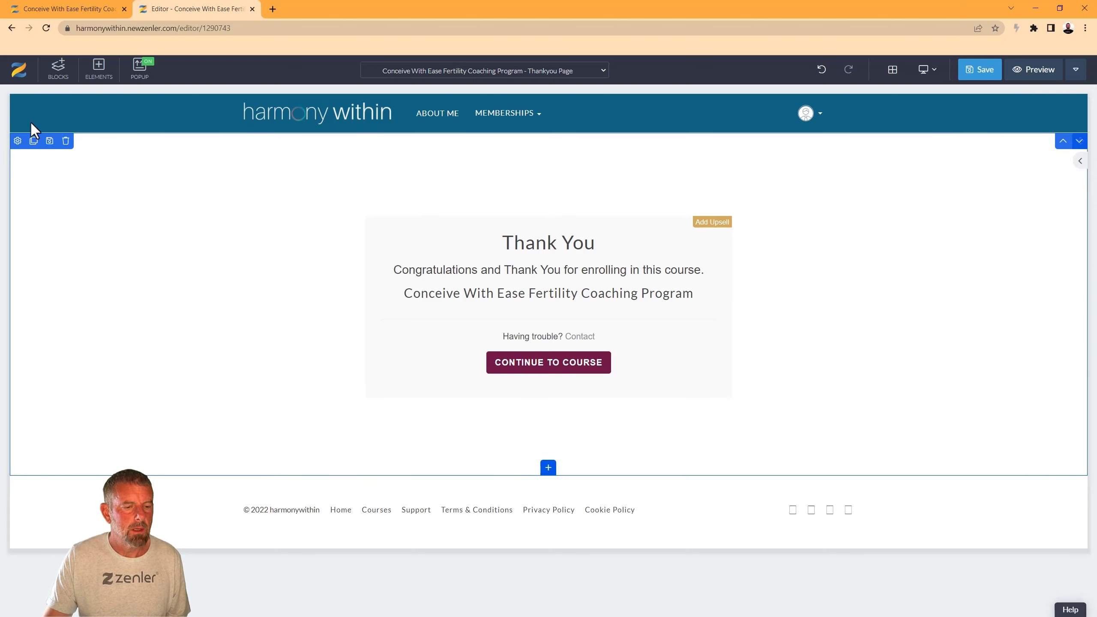
# Step: Insert an empty block above the Thank You box and replace its code with the copied Fertility Membership banner code
pyautogui.click(52, 68)
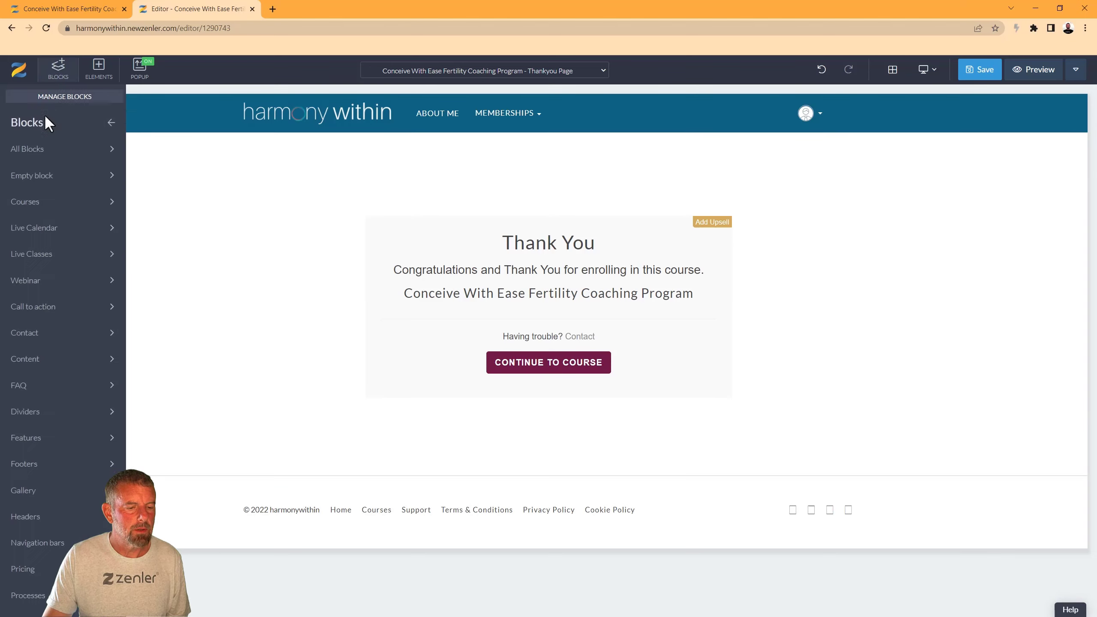
pyautogui.click(39, 180)
pyautogui.moveTo(37, 196); pyautogui.dragTo(899, 216)
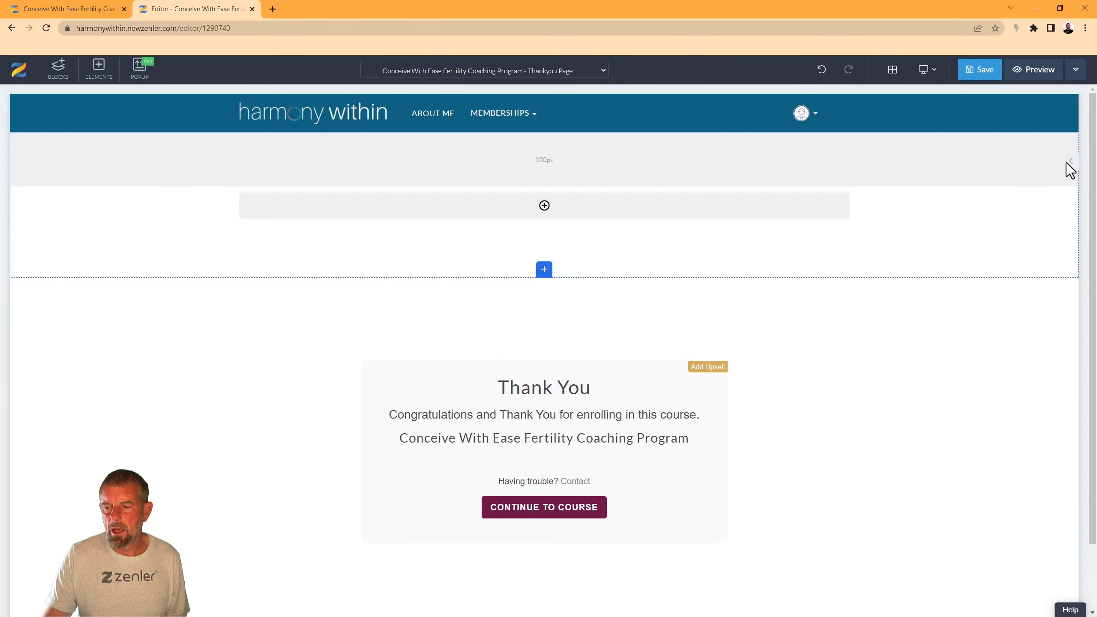
pyautogui.click(1071, 162)
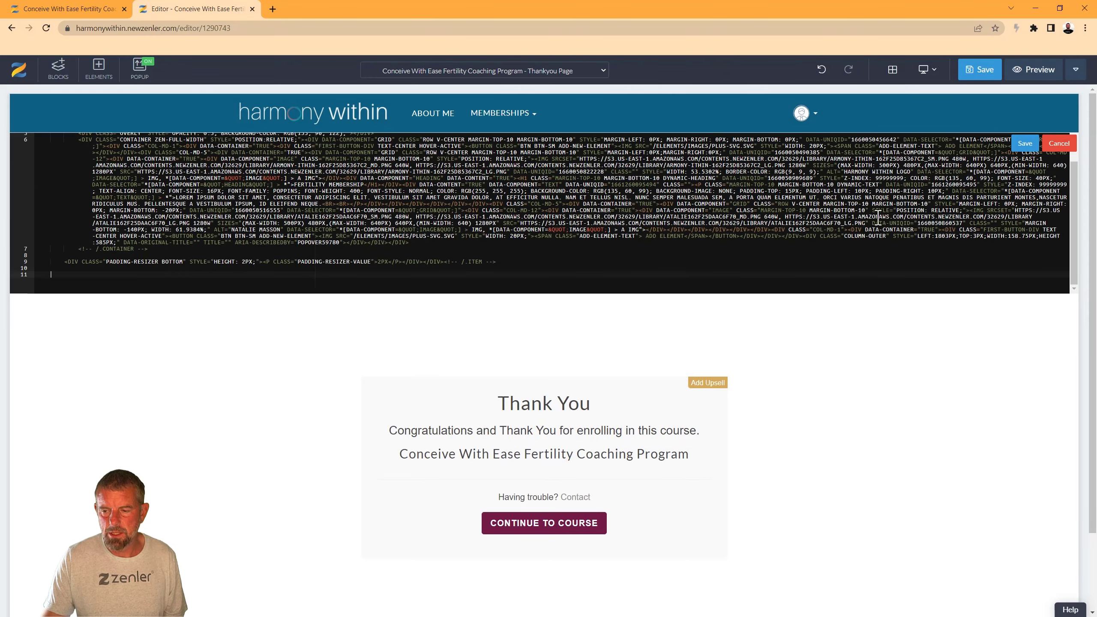
pyautogui.click(1025, 143)
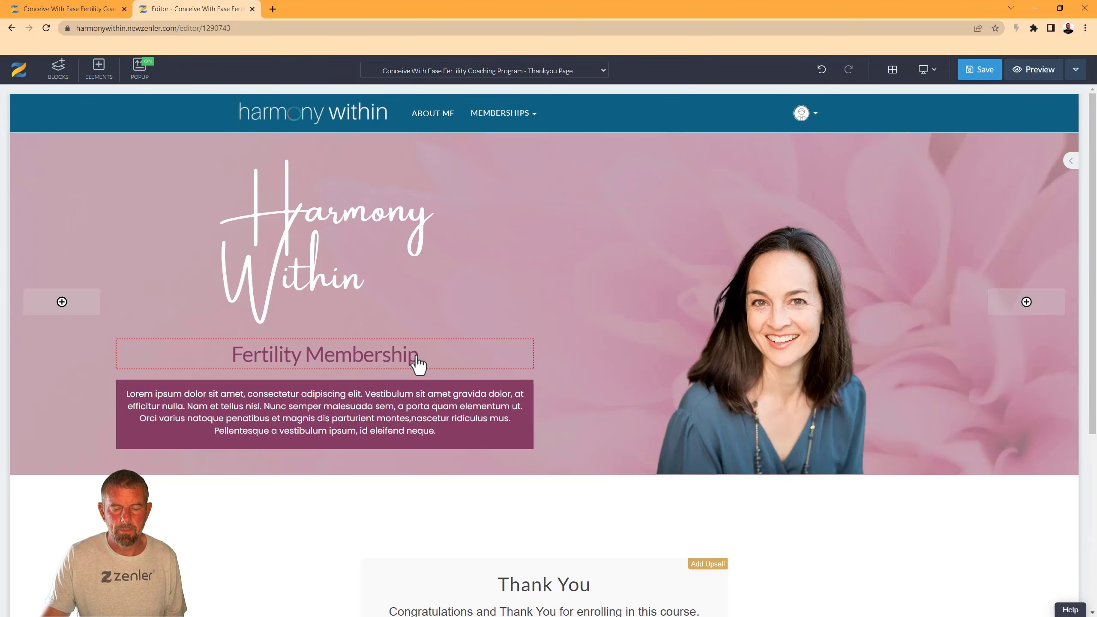
# Step: Check the banner above the Thank You box and accept the page's SEO settings with the title Fertility Membership
pyautogui.scroll(-4, 312, 543)
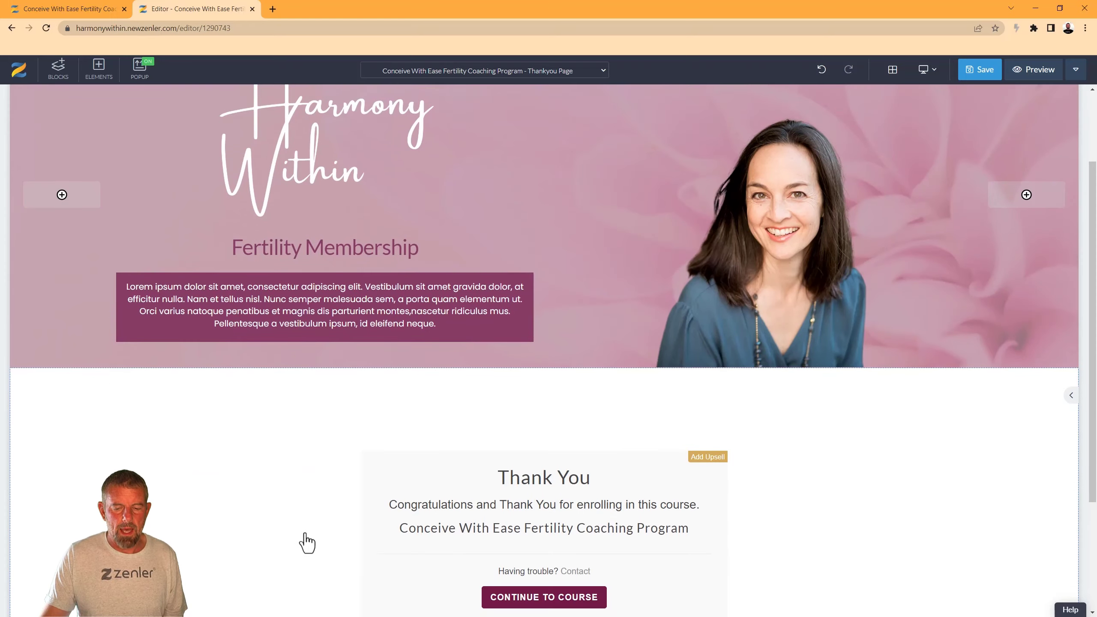
pyautogui.scroll(5, 310, 527)
pyautogui.scroll(-4, 313, 525)
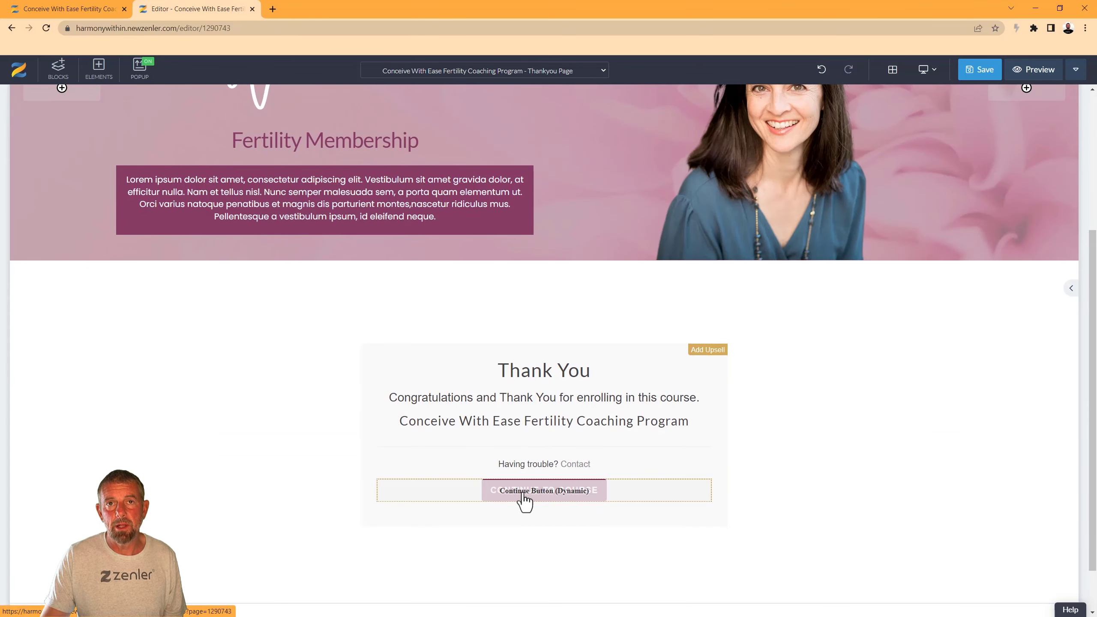
pyautogui.click(967, 70)
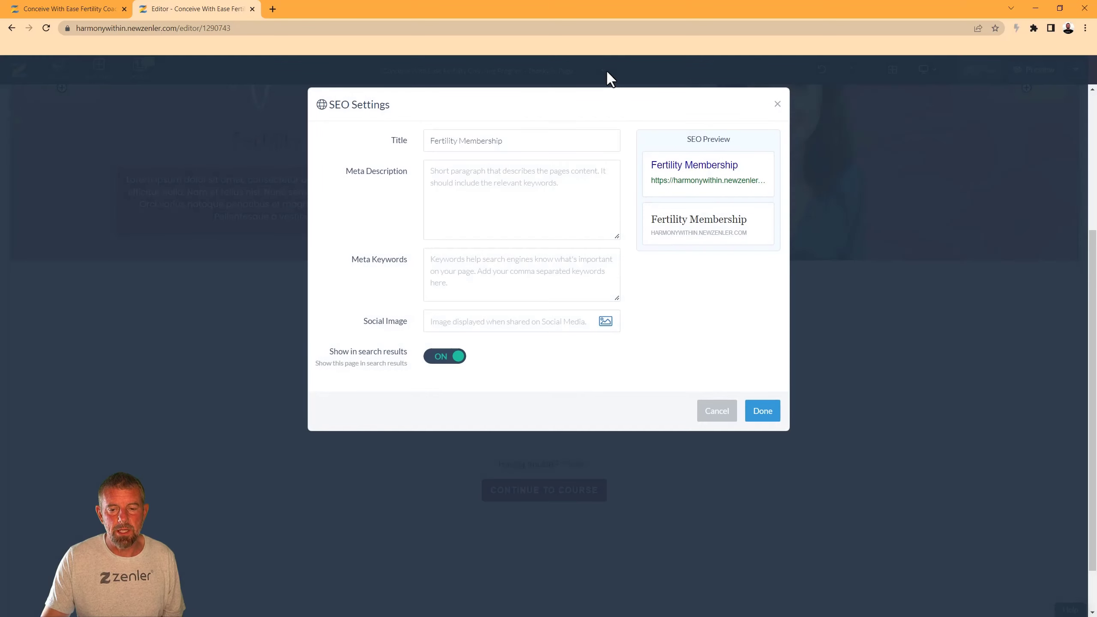
pyautogui.click(762, 414)
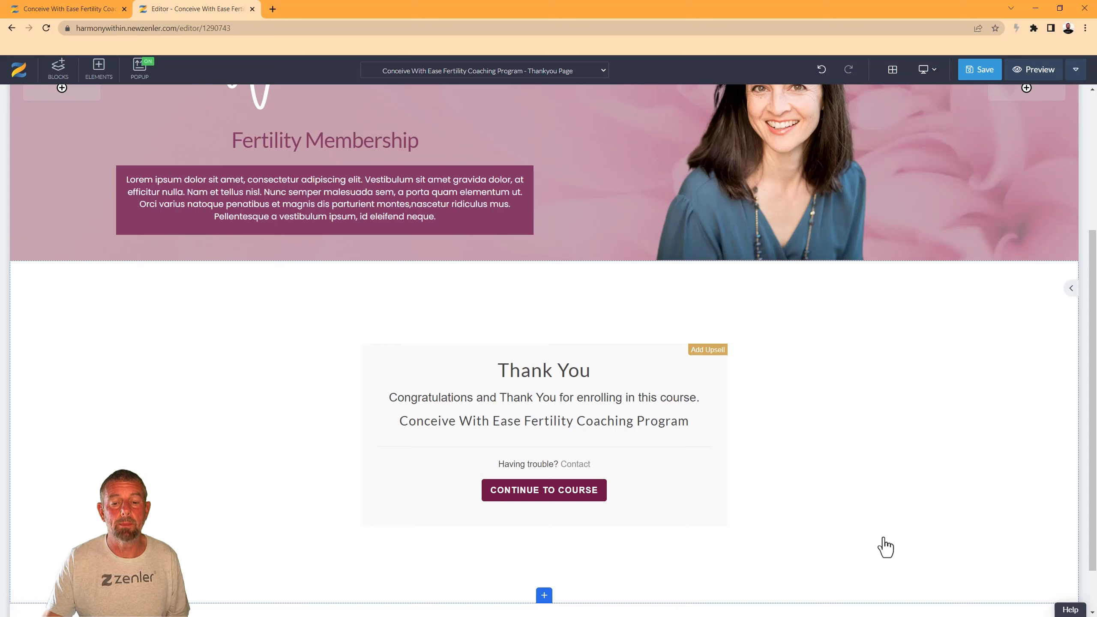
pyautogui.click(603, 72)
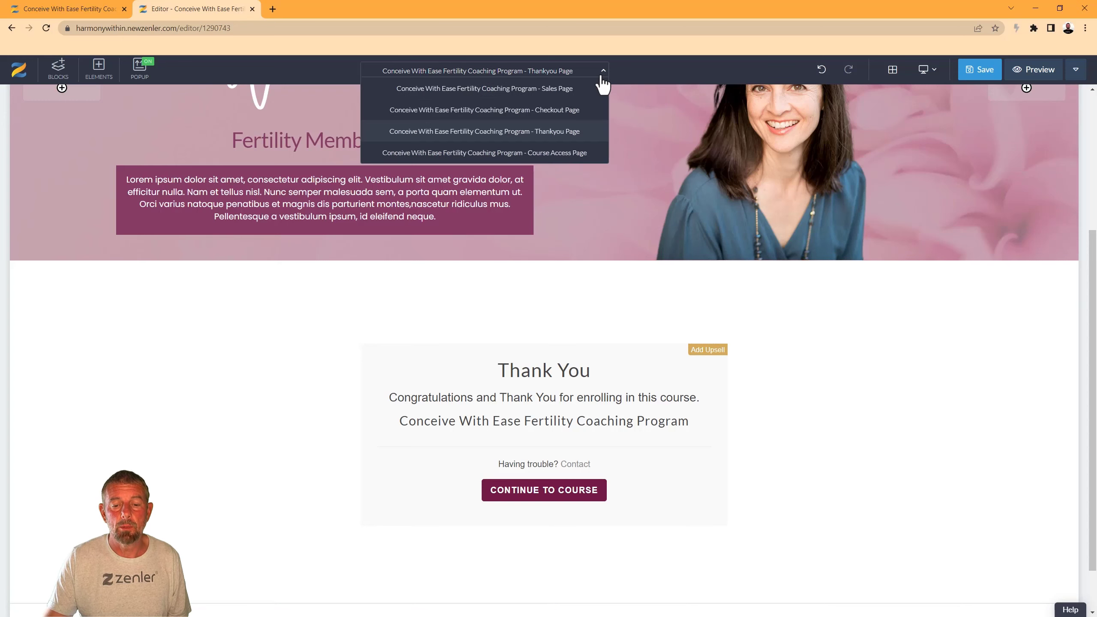
pyautogui.click(540, 156)
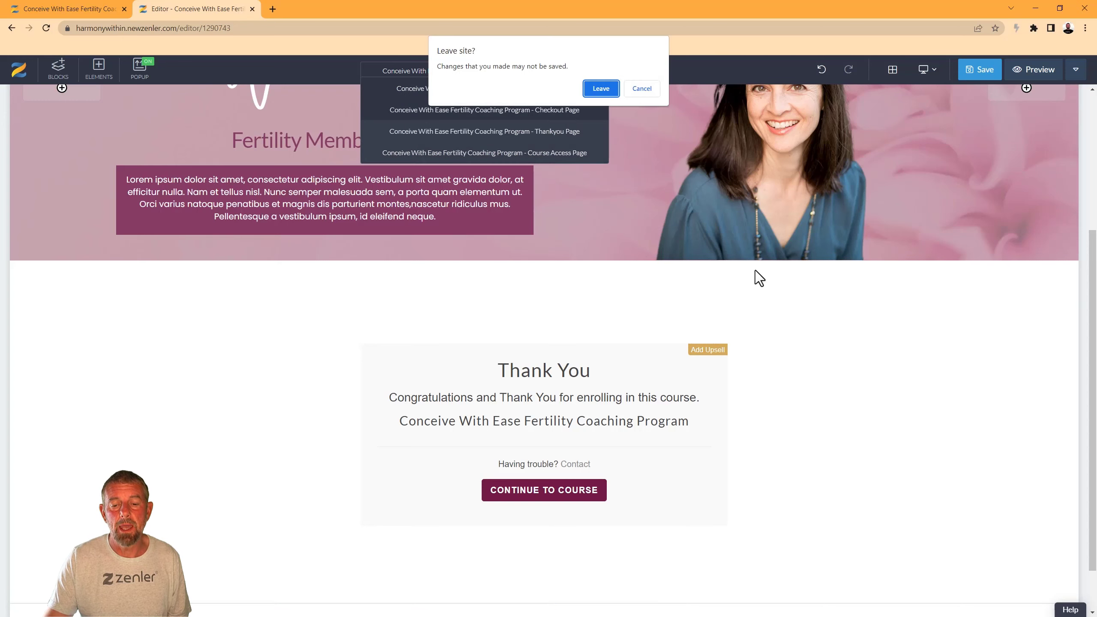
pyautogui.click(642, 89)
# Step: Save the thank-you page and switch to the program's Course Access Page
pyautogui.click(979, 69)
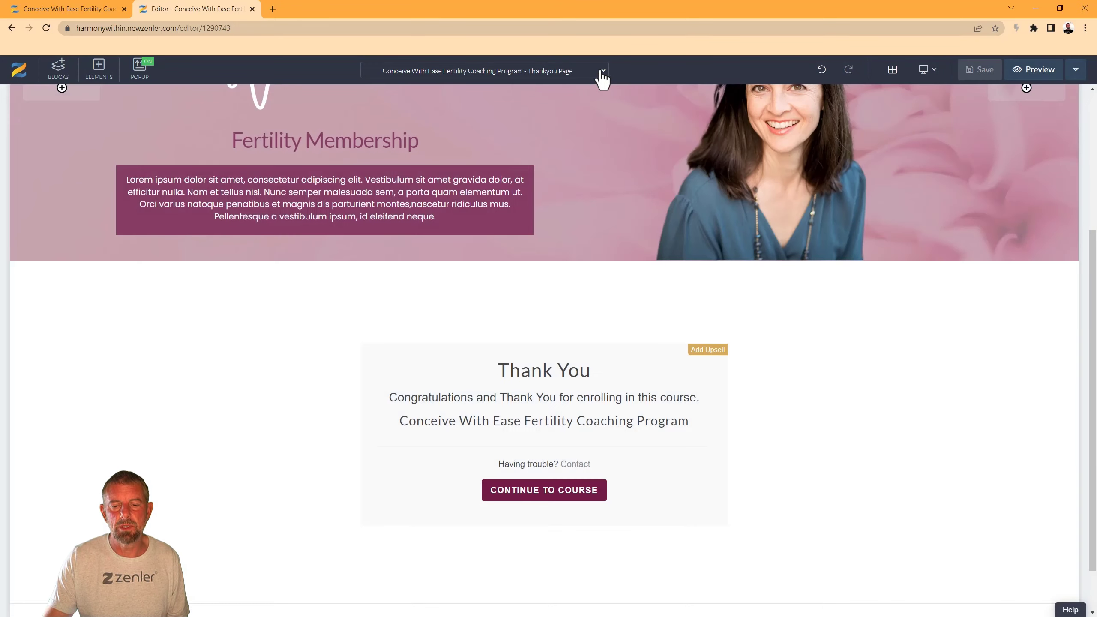
pyautogui.click(600, 72)
pyautogui.click(542, 157)
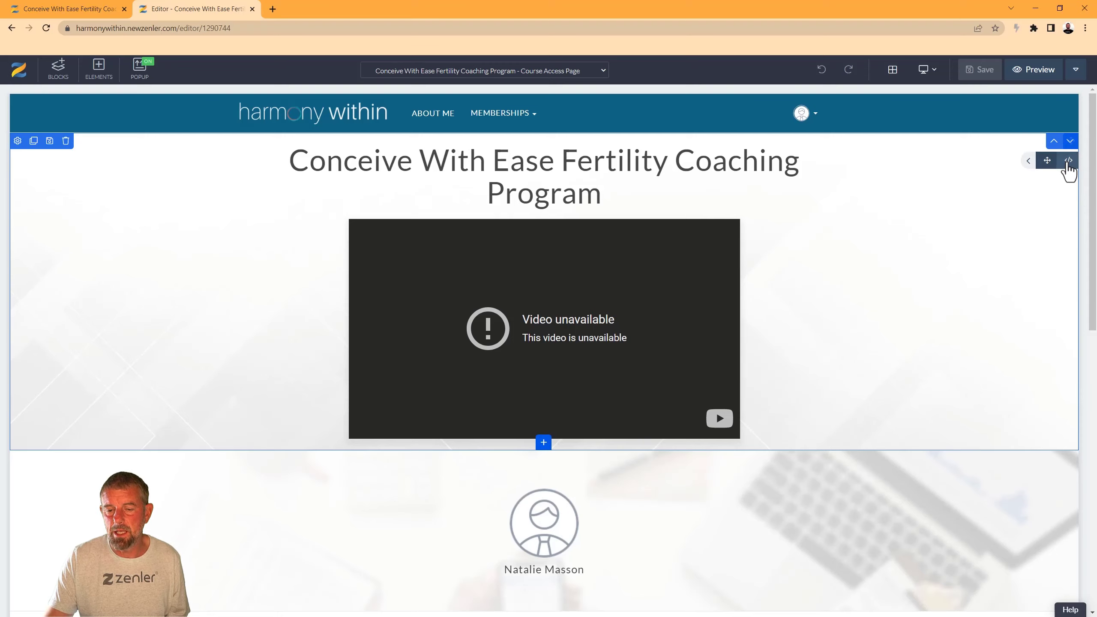
# Step: Replace the code of the title and video block with the copied Fertility Membership banner code
pyautogui.click(1067, 162)
pyautogui.hotkey('ctrl', 'a')
pyautogui.press('BackSpace')
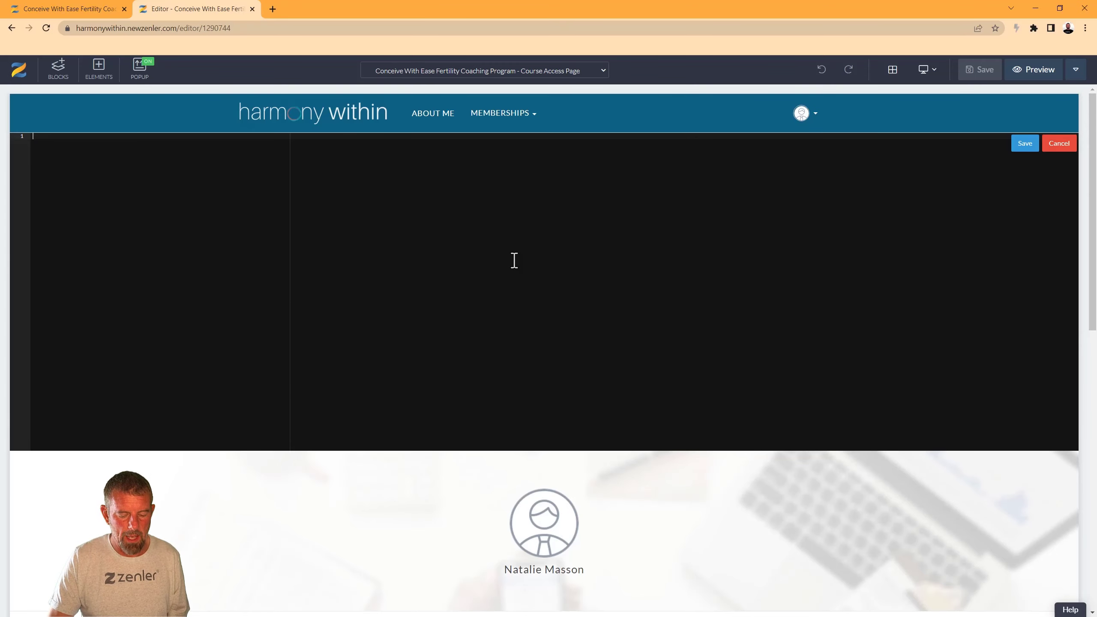
pyautogui.hotkey('ctrl', 'v')
pyautogui.click(1025, 143)
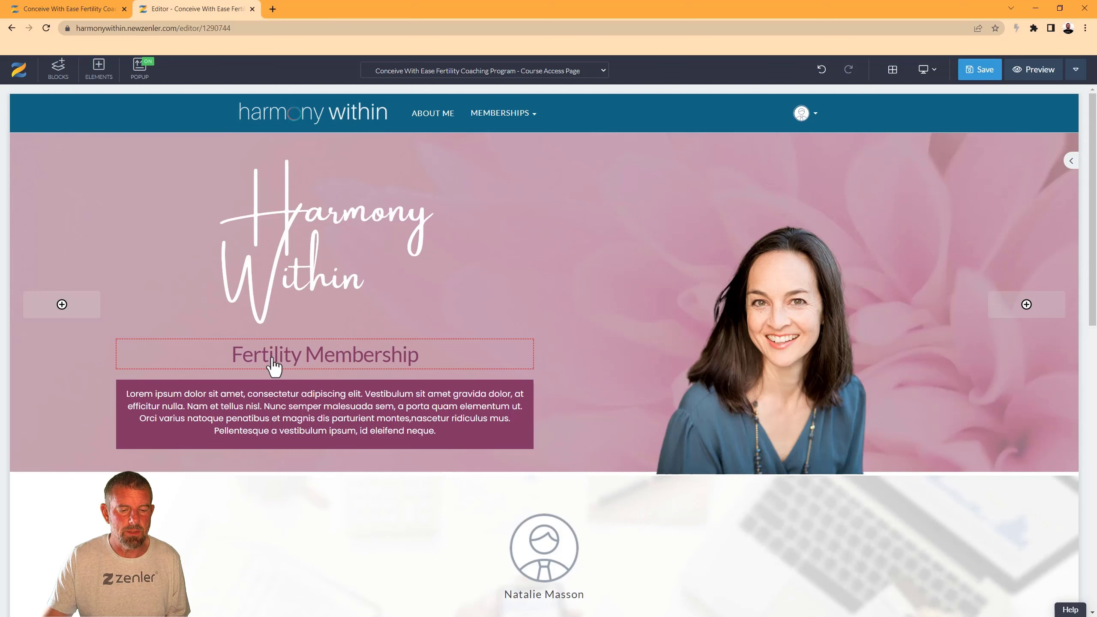
# Step: Add COURSE ACCESS ONLY PAID FOR STUDENTS on a new line below the banner heading Fertility Membership
pyautogui.click(418, 358)
pyautogui.scroll(-4, 553, 407)
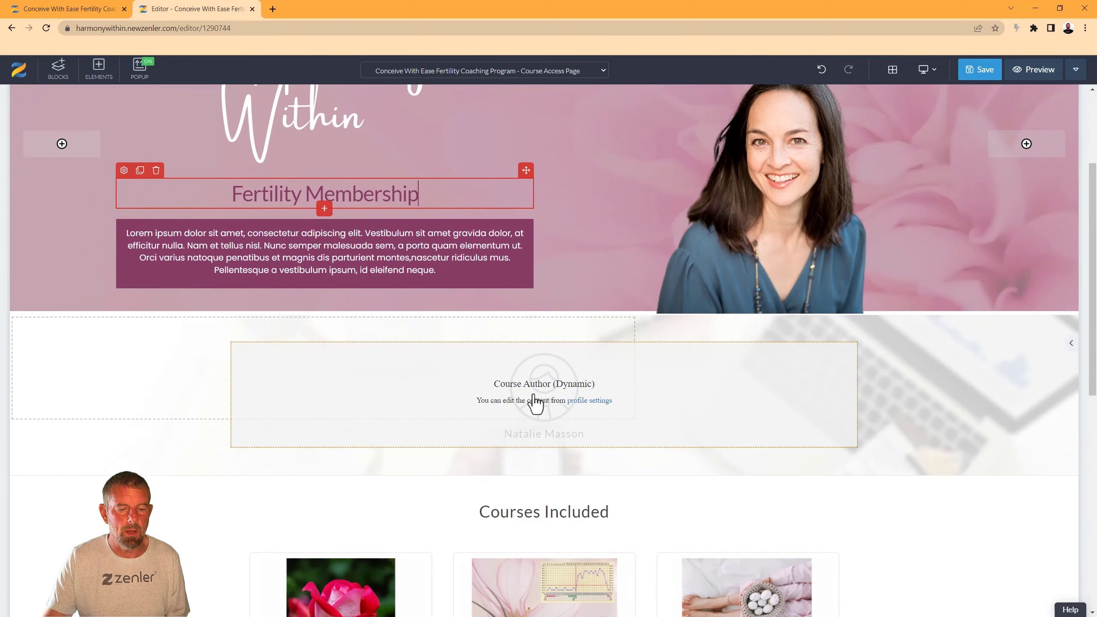
pyautogui.press('Return')
pyautogui.write('COURSE ACCESS')
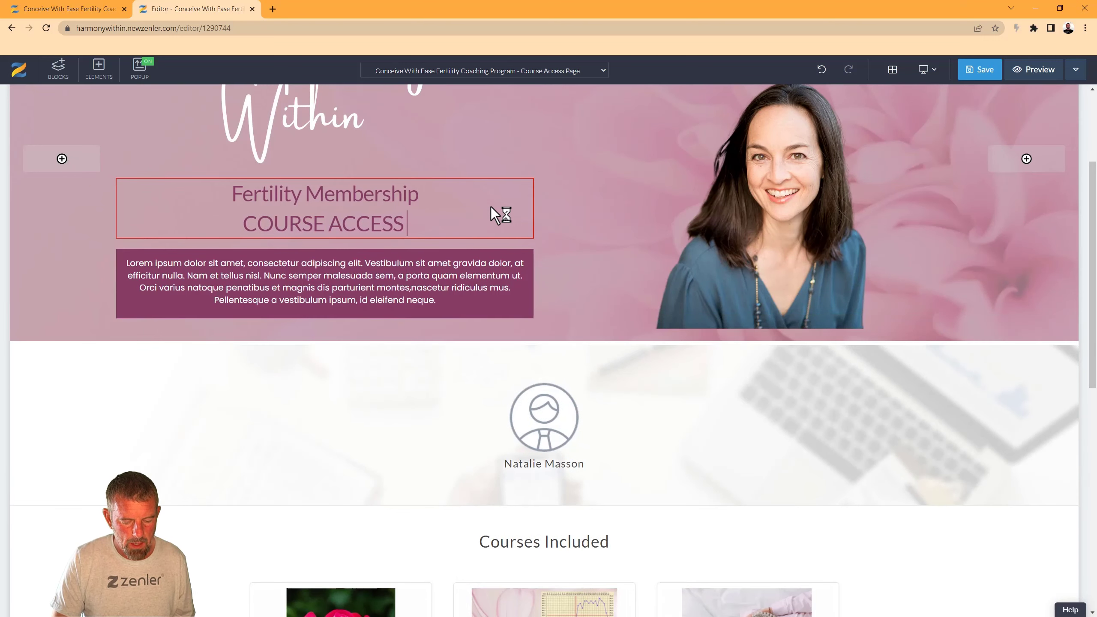
pyautogui.write(' ONLY P')
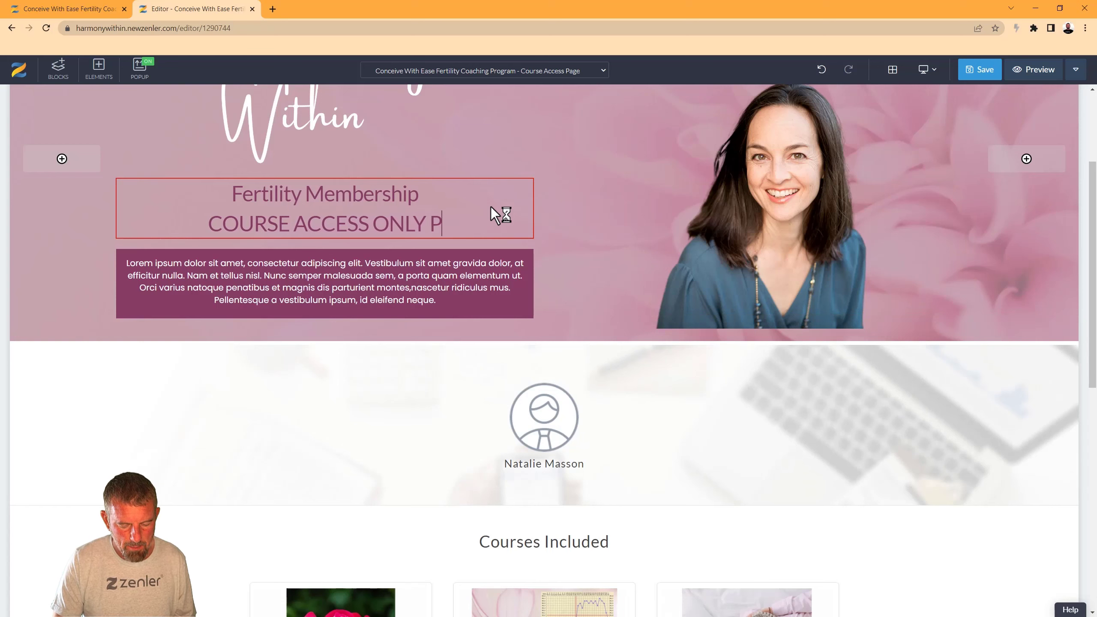
pyautogui.write('AID FOR ')
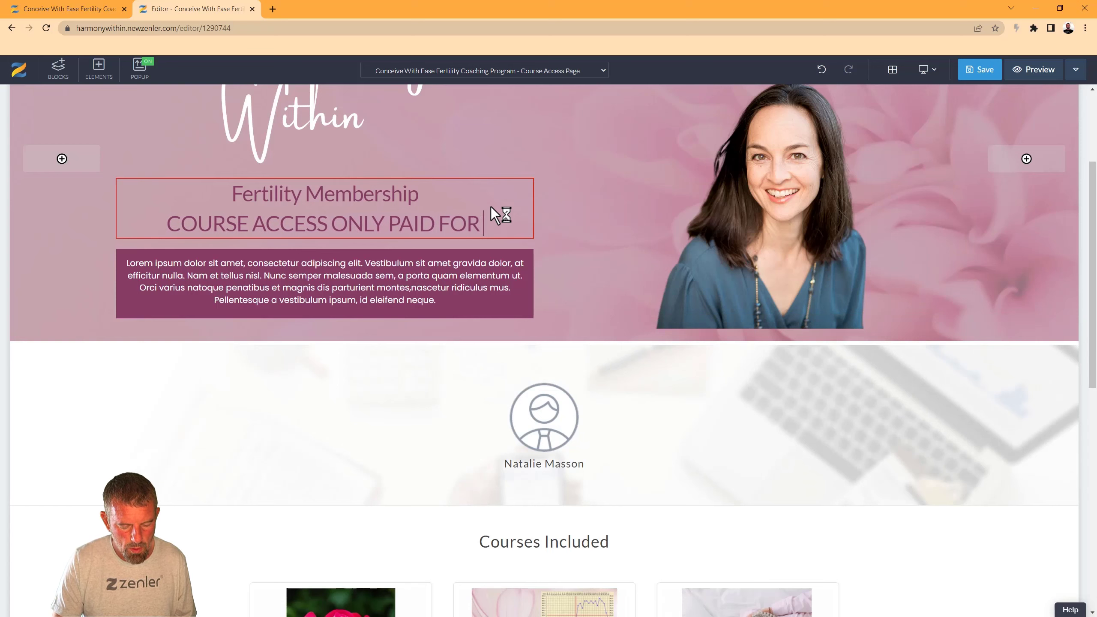
pyautogui.write('STUDENTS')
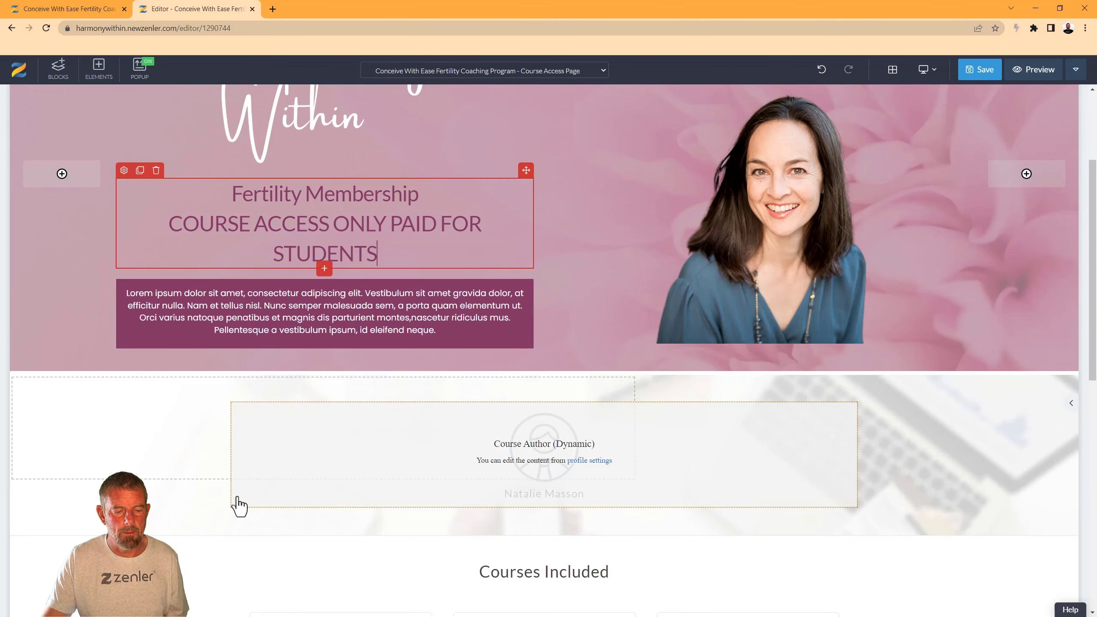
# Step: Delete the course author block below the banner
pyautogui.click(138, 519)
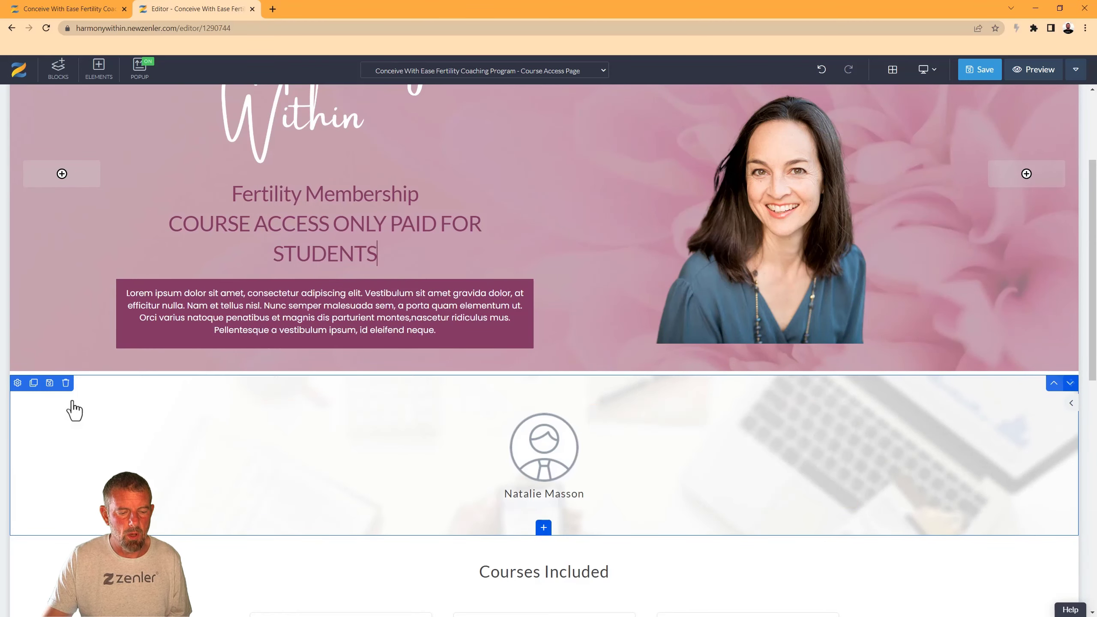
pyautogui.click(66, 383)
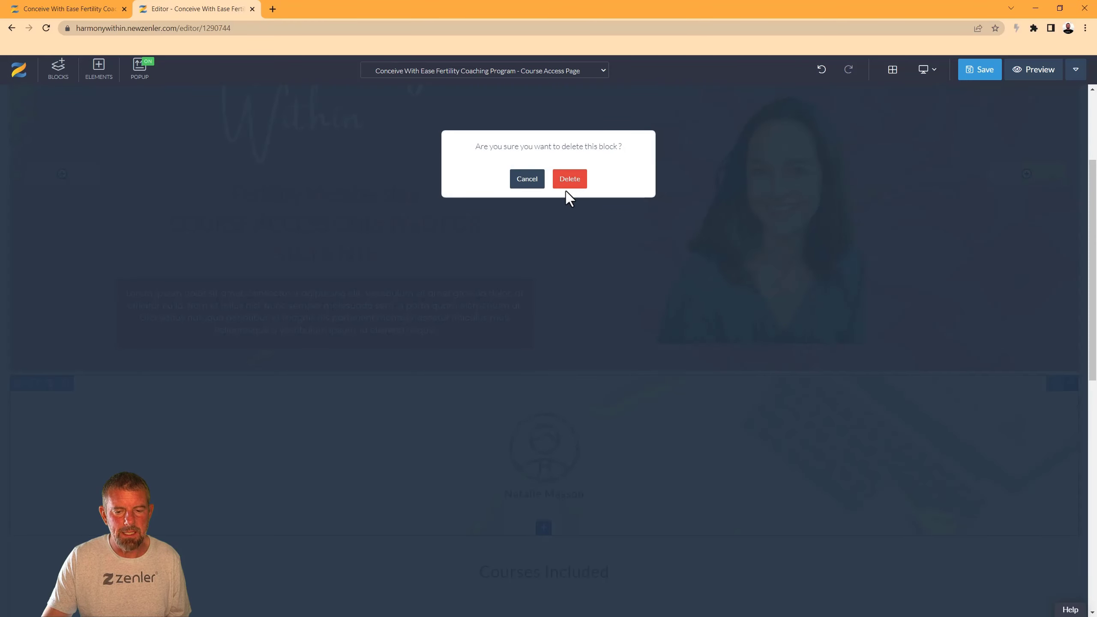
pyautogui.click(569, 181)
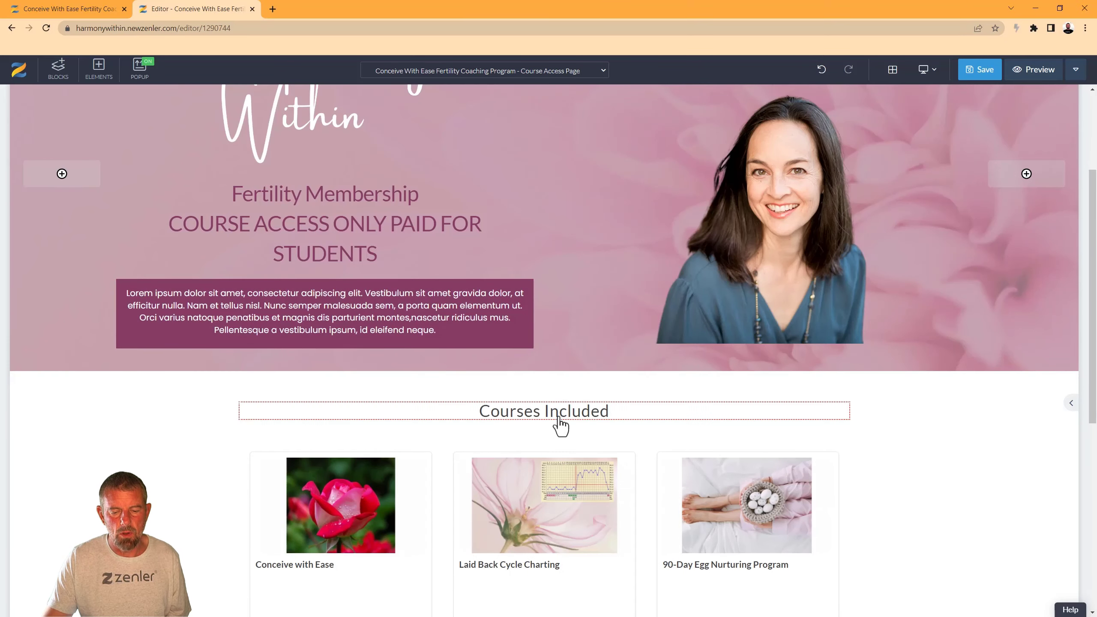
pyautogui.click(520, 414)
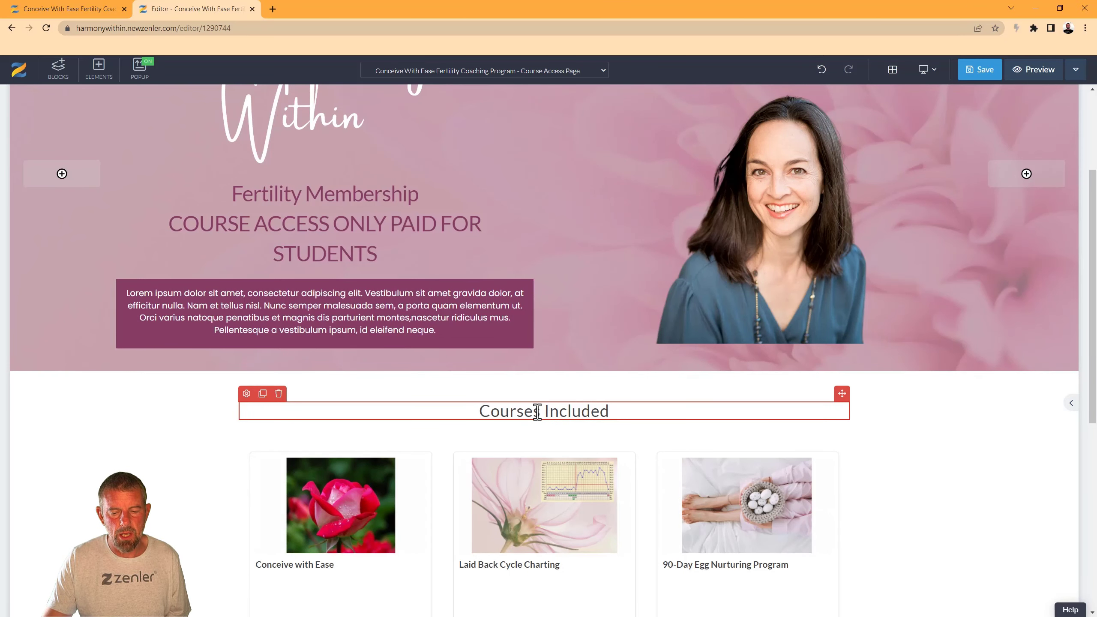
pyautogui.moveTo(537, 412); pyautogui.dragTo(453, 409)
pyautogui.write('Member')
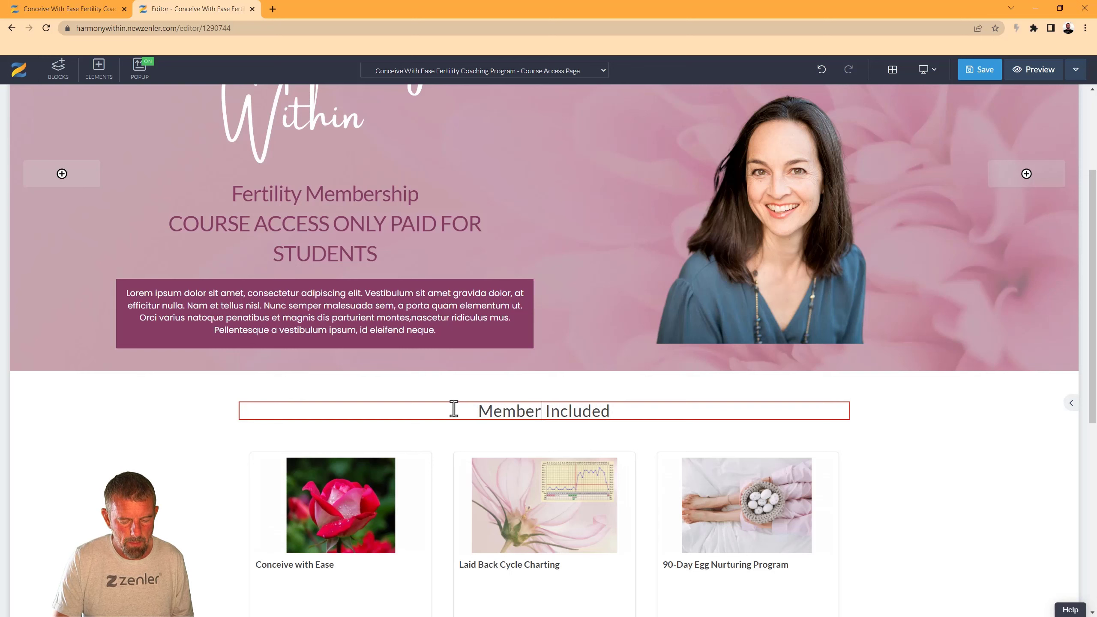
pyautogui.write('shi')
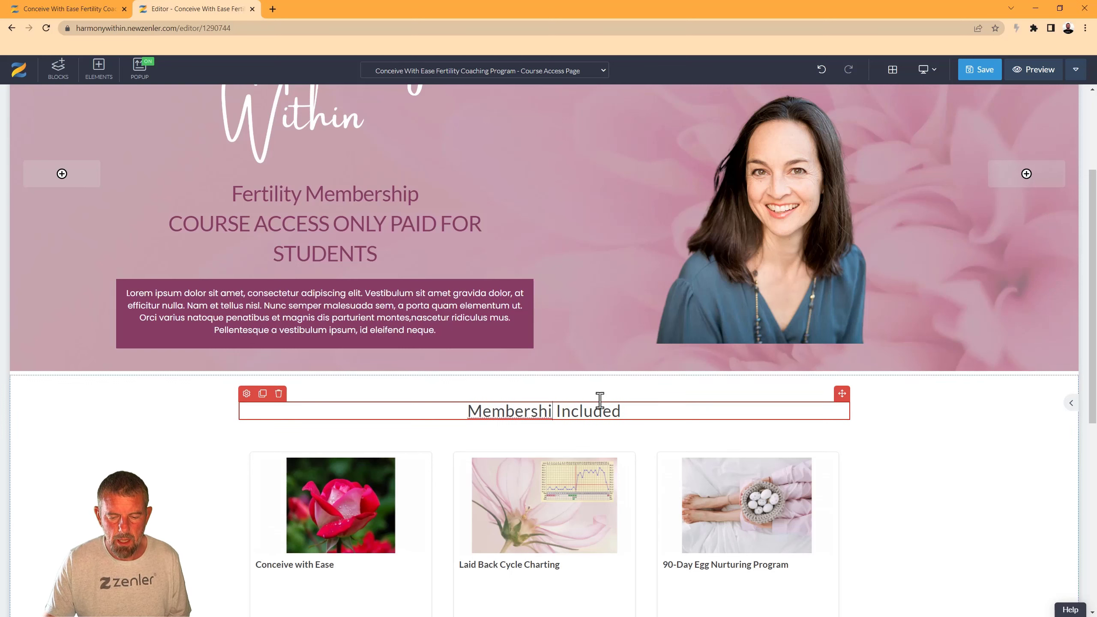
# Step: Replace the whole heading above the course cards with Included with your Membership
pyautogui.moveTo(630, 411); pyautogui.dragTo(464, 413)
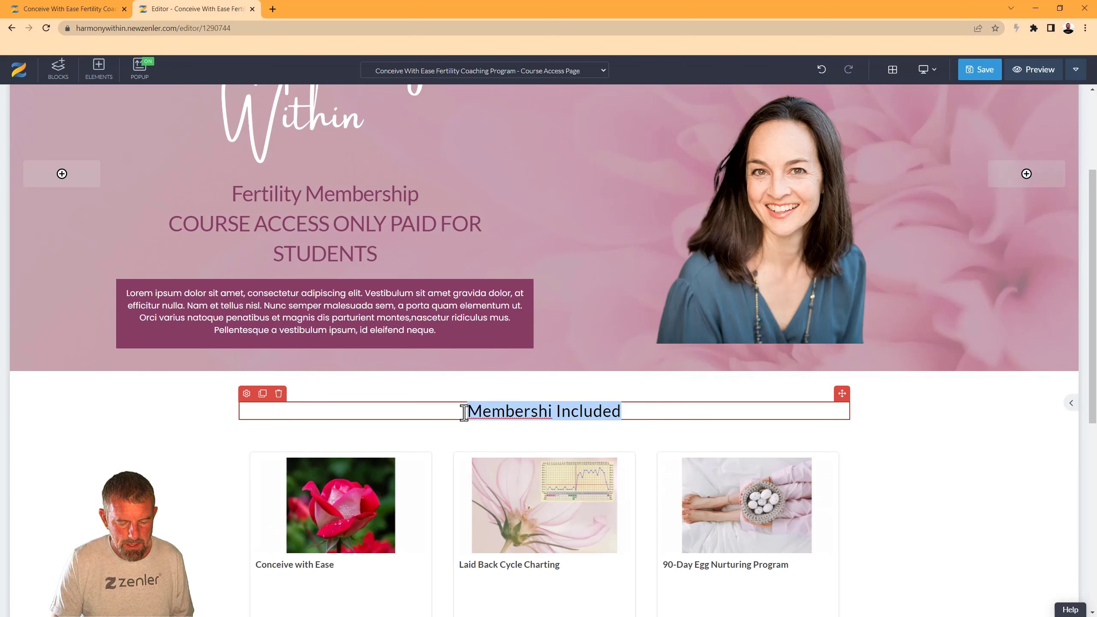
pyautogui.write('Incl')
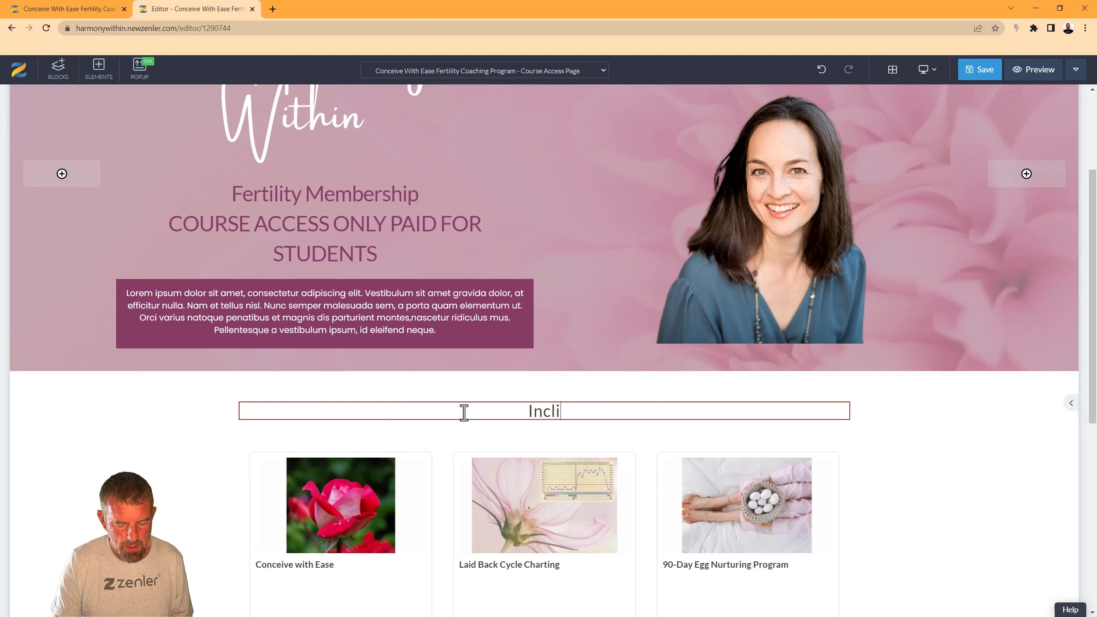
pyautogui.write('uded with ')
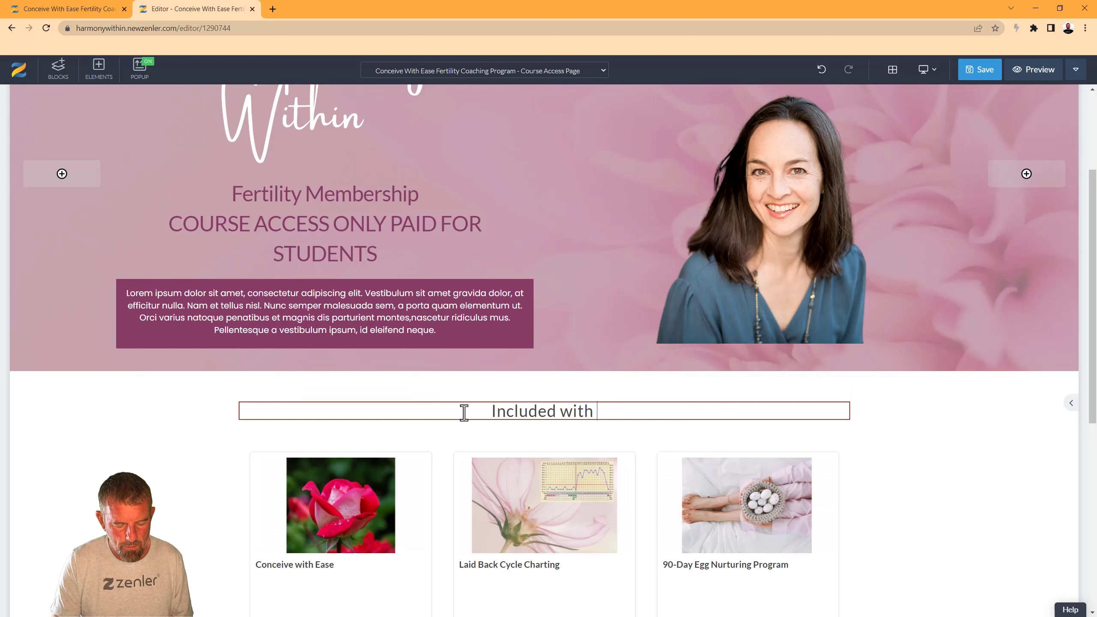
pyautogui.write('your Membership')
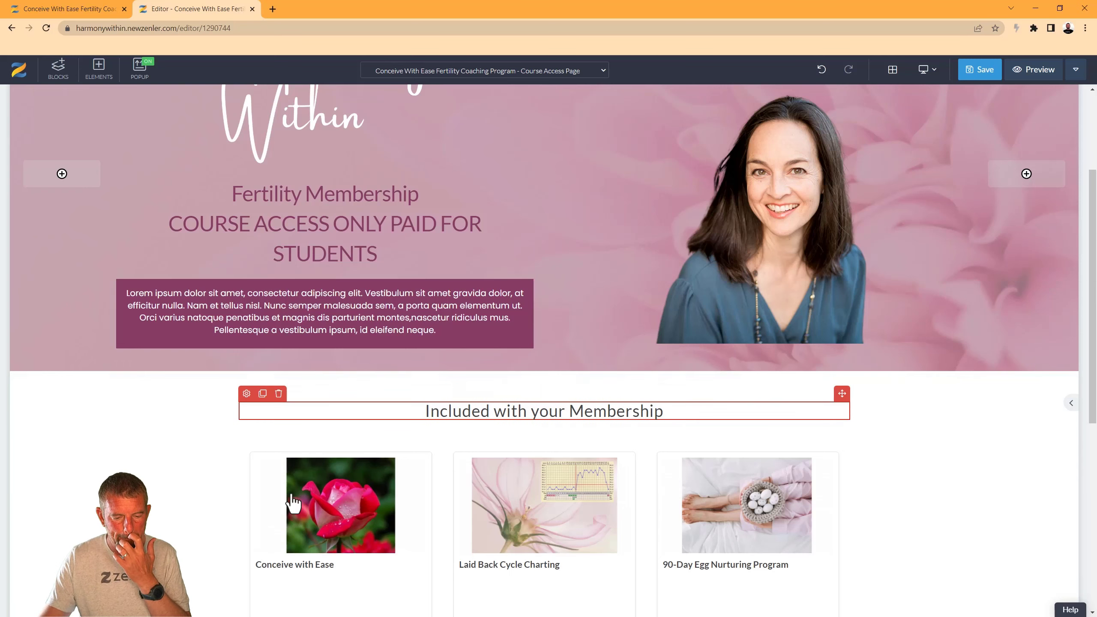
pyautogui.click(172, 469)
# Step: Review the redesigned course access page from its banner to the Reviews section and save it
pyautogui.scroll(-5, 175, 471)
pyautogui.scroll(-2, 173, 467)
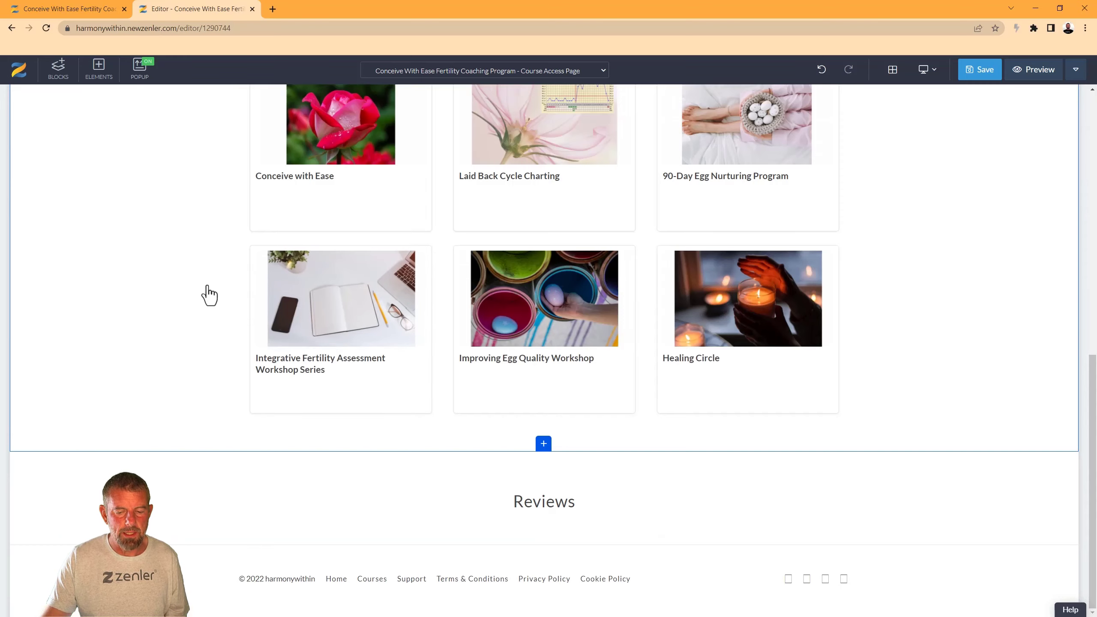
pyautogui.scroll(1, 209, 287)
pyautogui.scroll(-1, 209, 287)
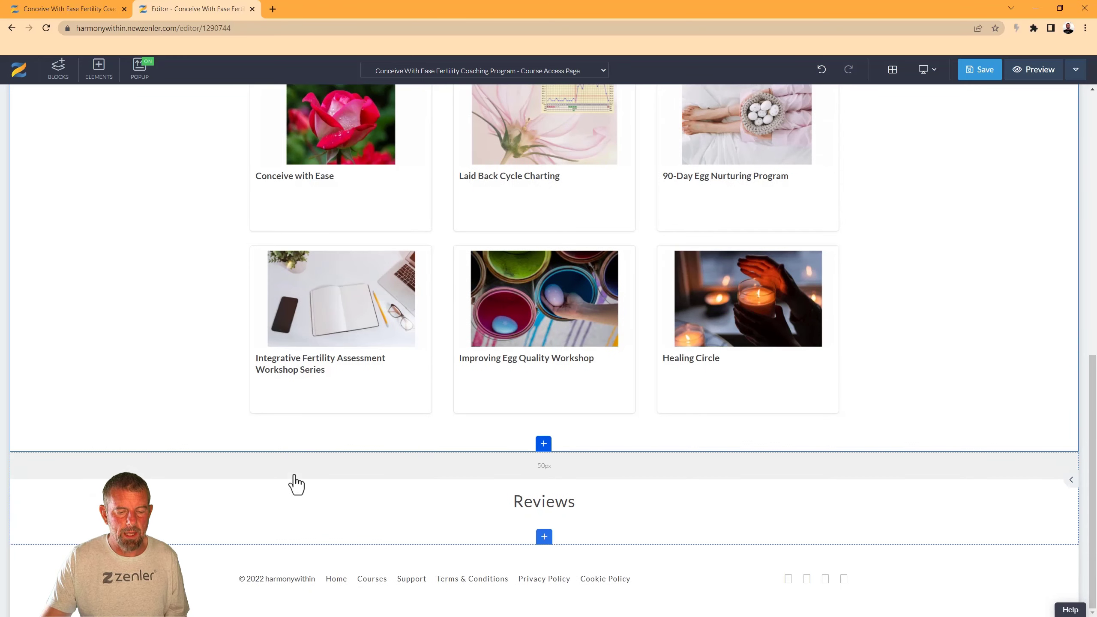
pyautogui.scroll(3, 379, 434)
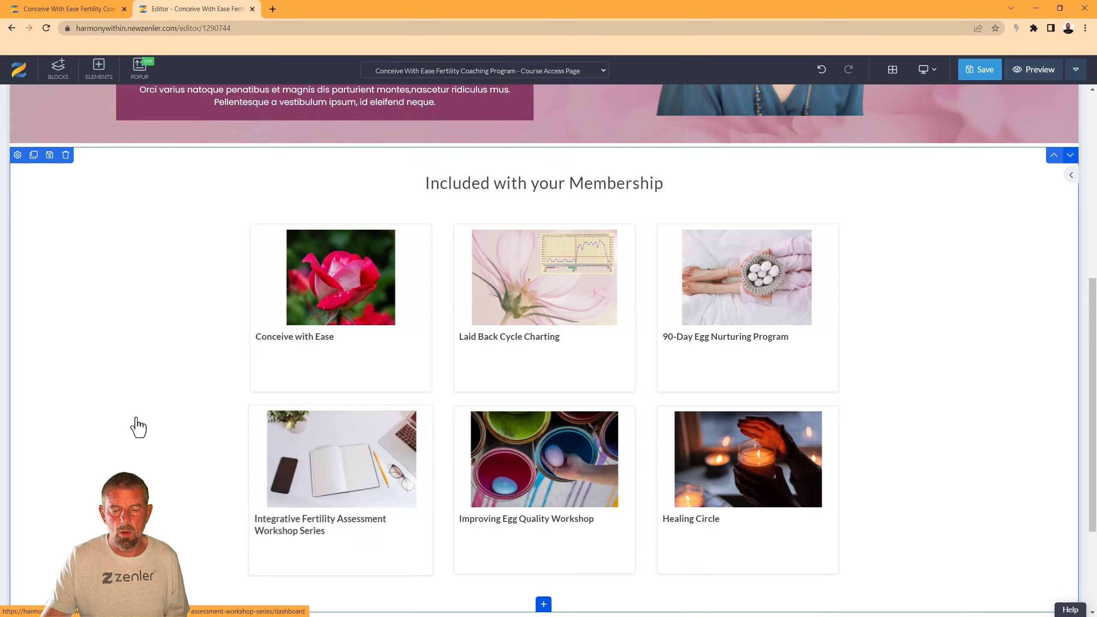
pyautogui.scroll(6, 130, 428)
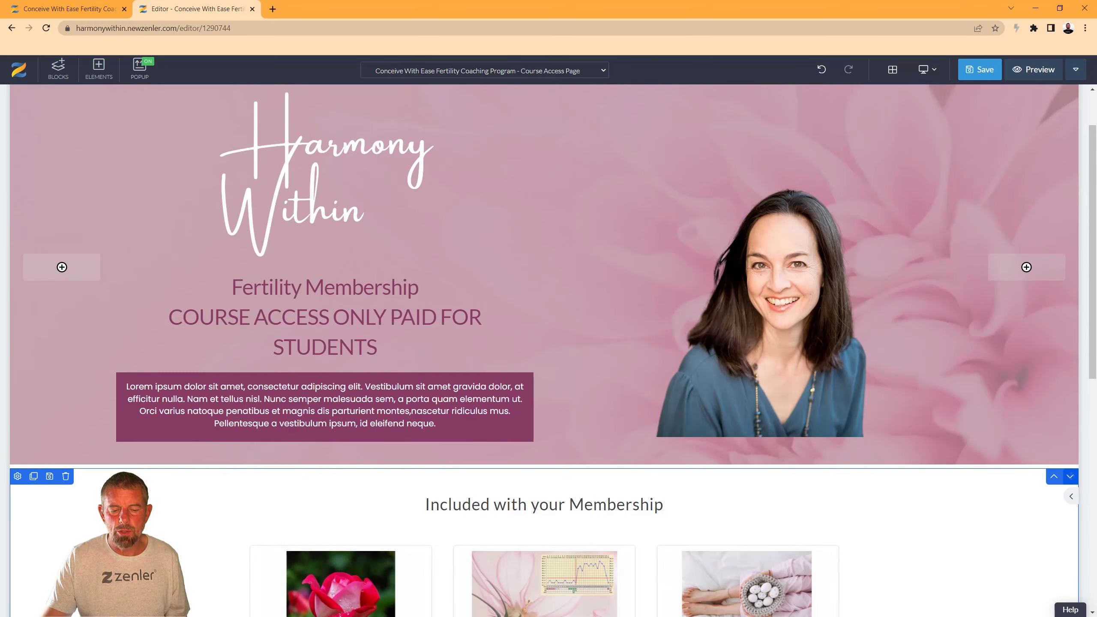
pyautogui.scroll(-8, 330, 294)
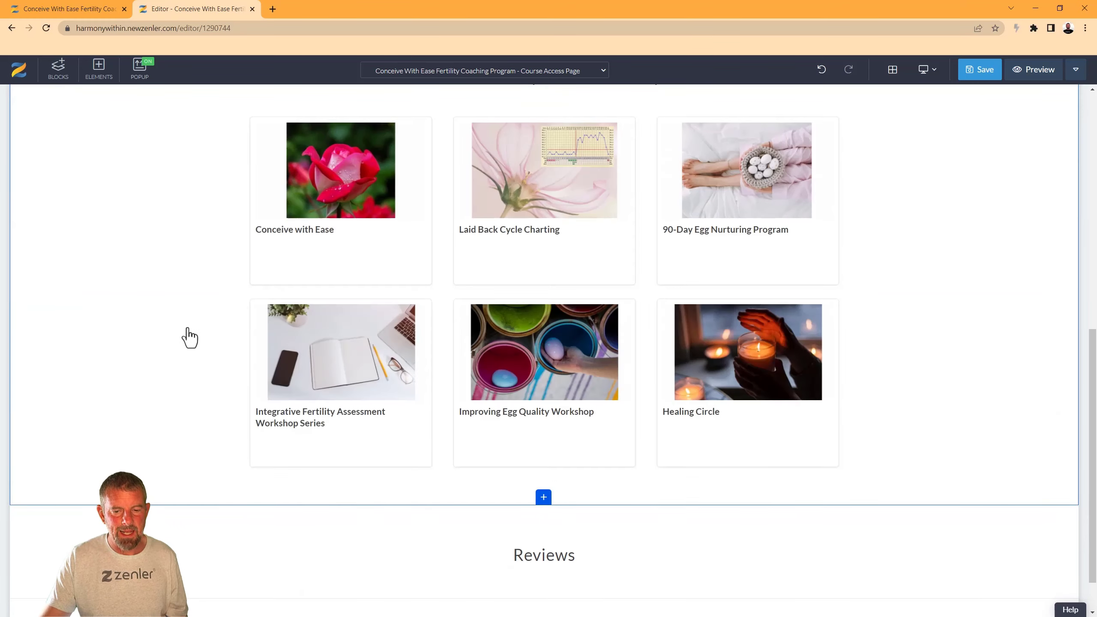
pyautogui.scroll(2, 190, 336)
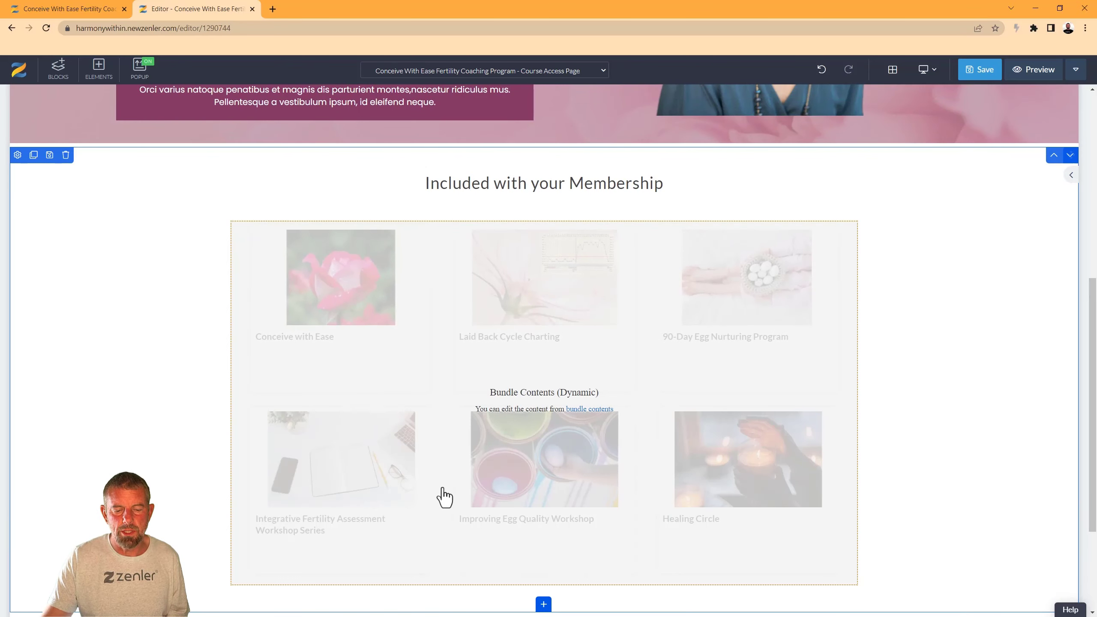
pyautogui.scroll(7, 142, 444)
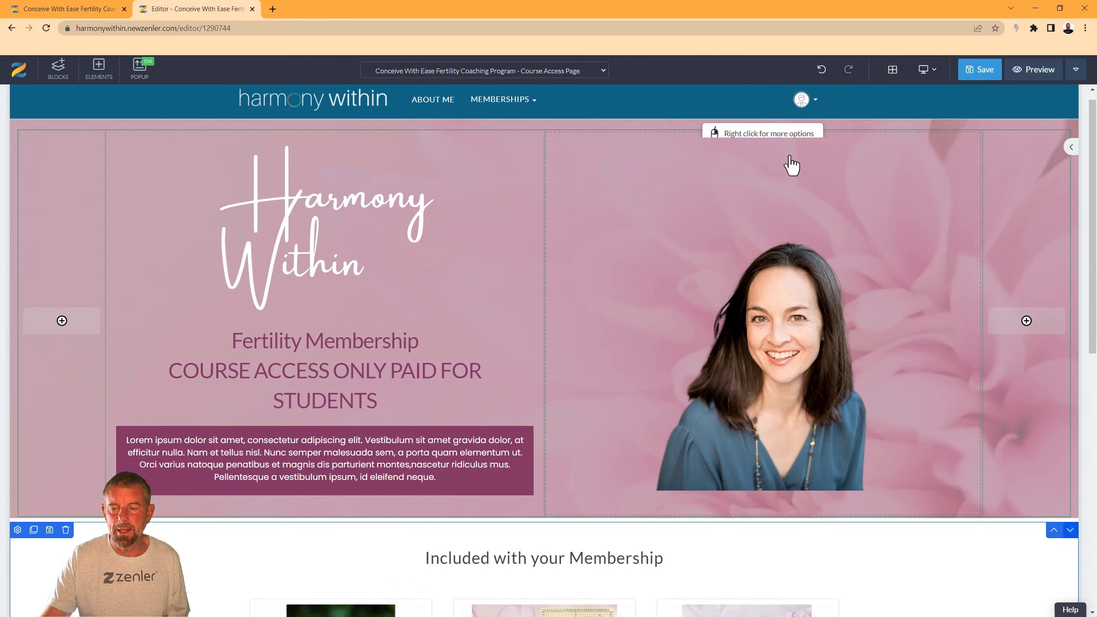
pyautogui.click(981, 76)
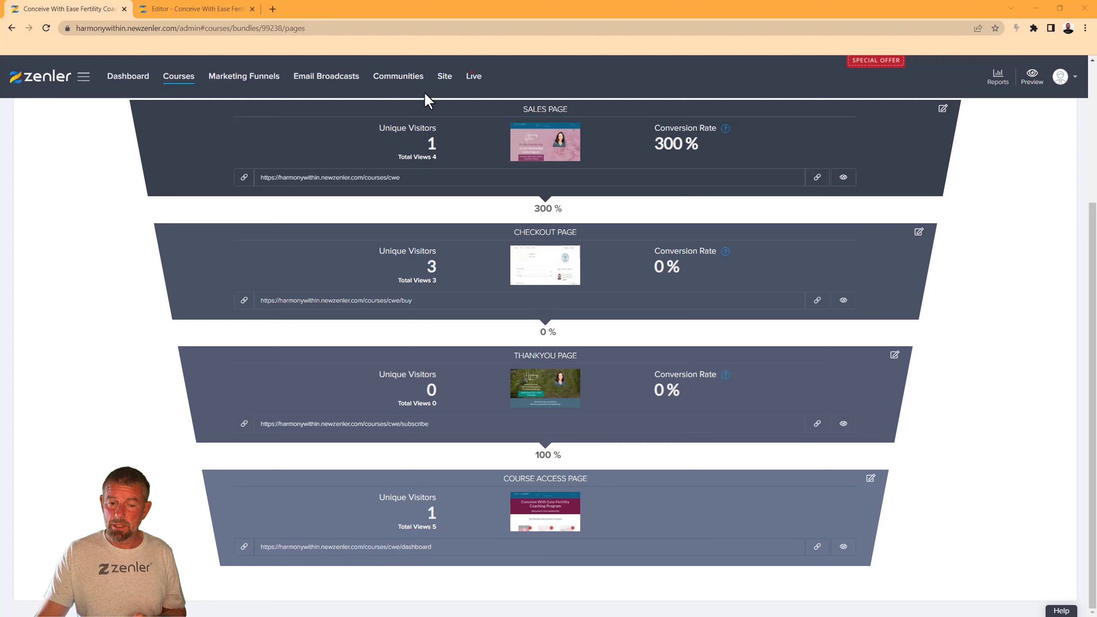
# Step: Preview the site page Welcome to Harmony Within and examine its three support offers below the banner
pyautogui.click(444, 80)
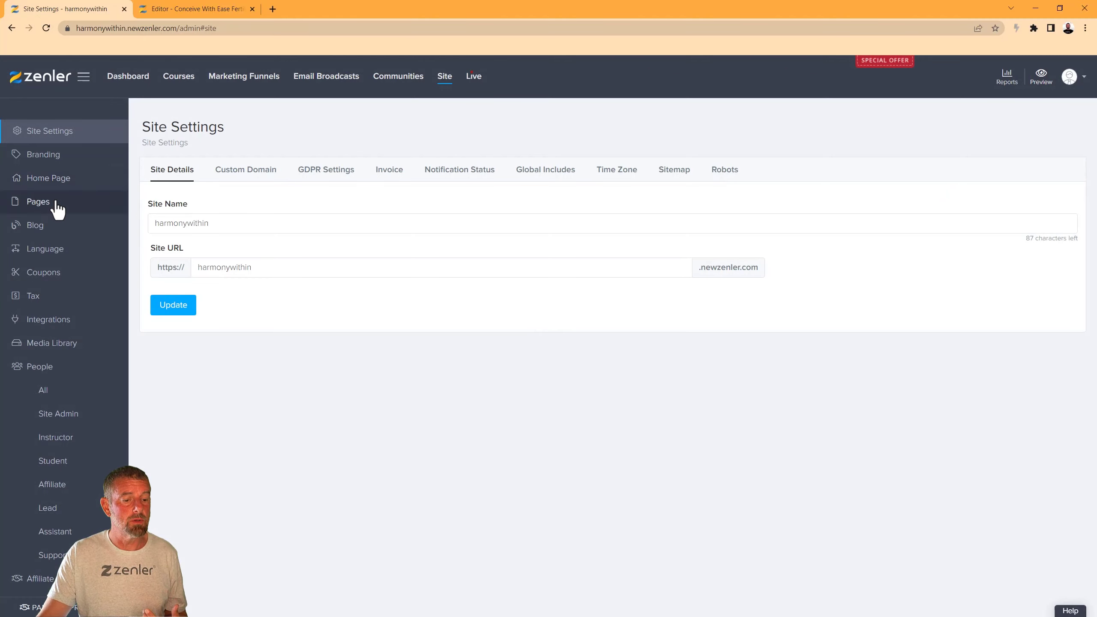
pyautogui.click(56, 202)
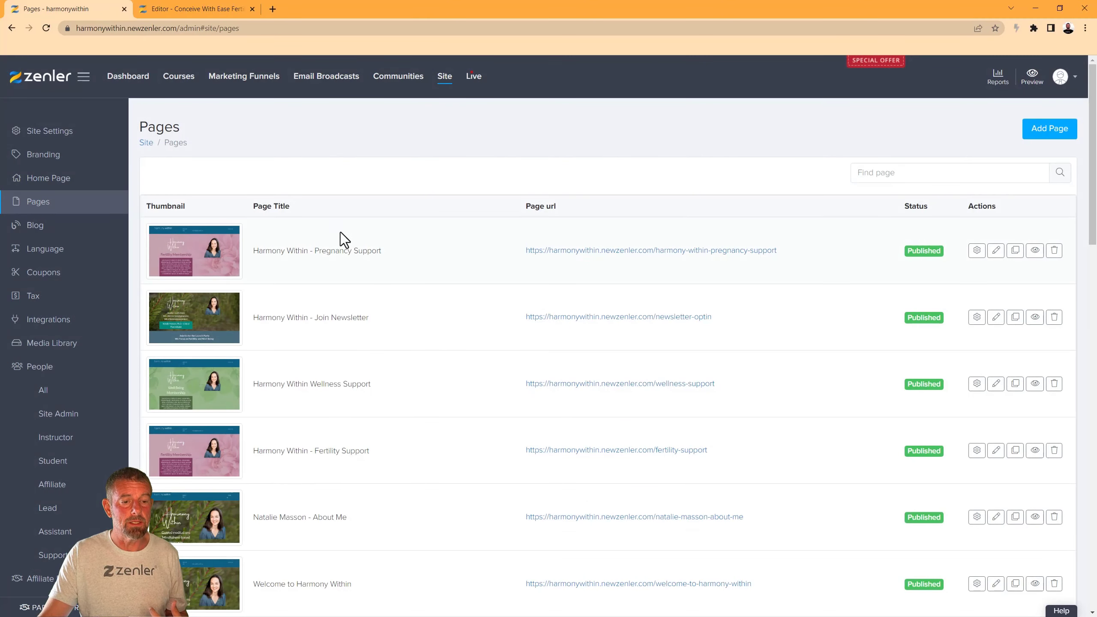
pyautogui.scroll(-5, 522, 406)
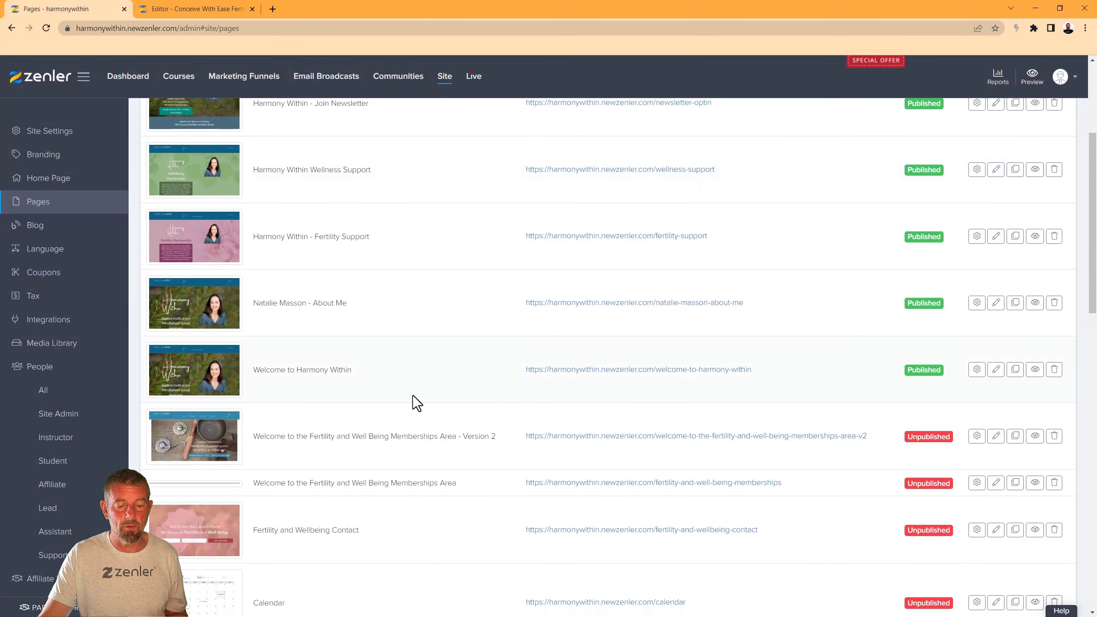
pyautogui.click(1035, 369)
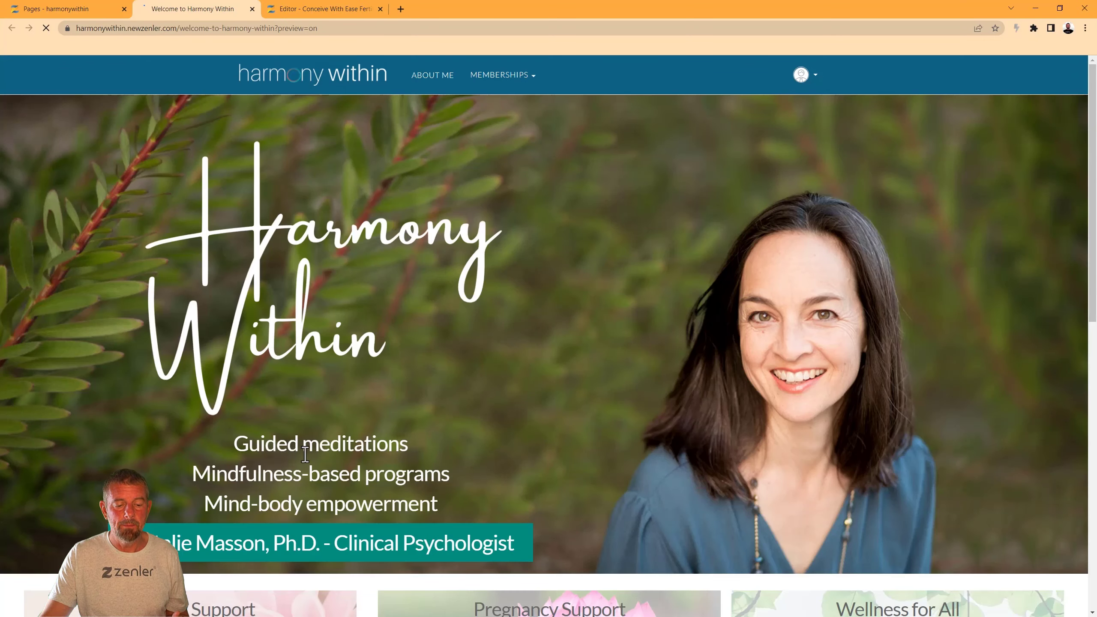
pyautogui.scroll(-5, 305, 453)
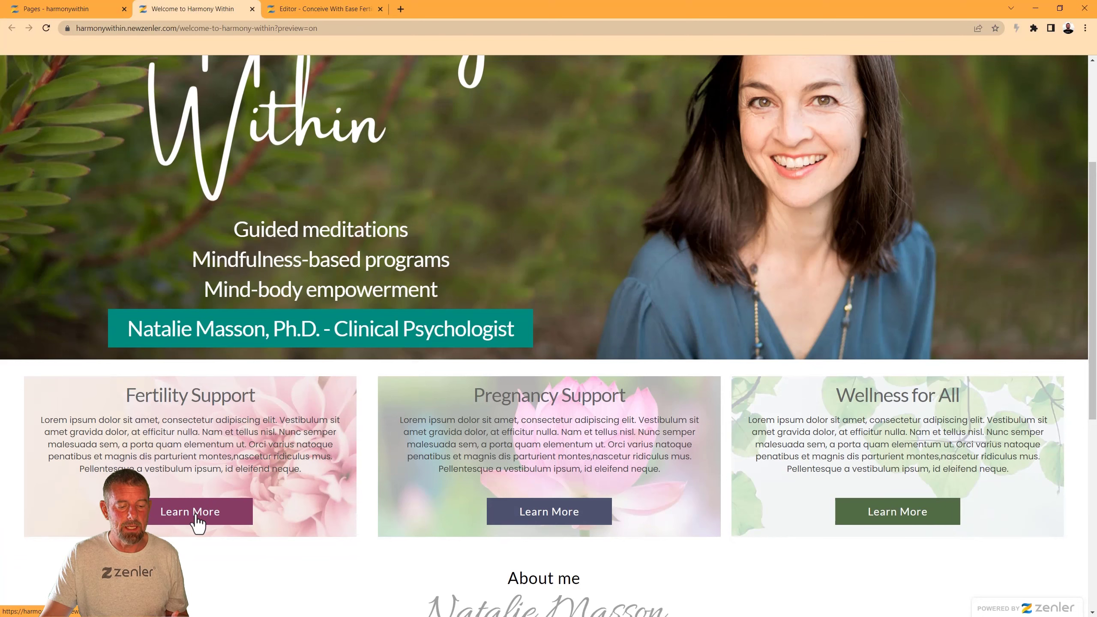
# Step: Follow the Fertility Support offer to its page and examine the banner, membership description and subscribe link
pyautogui.click(211, 520)
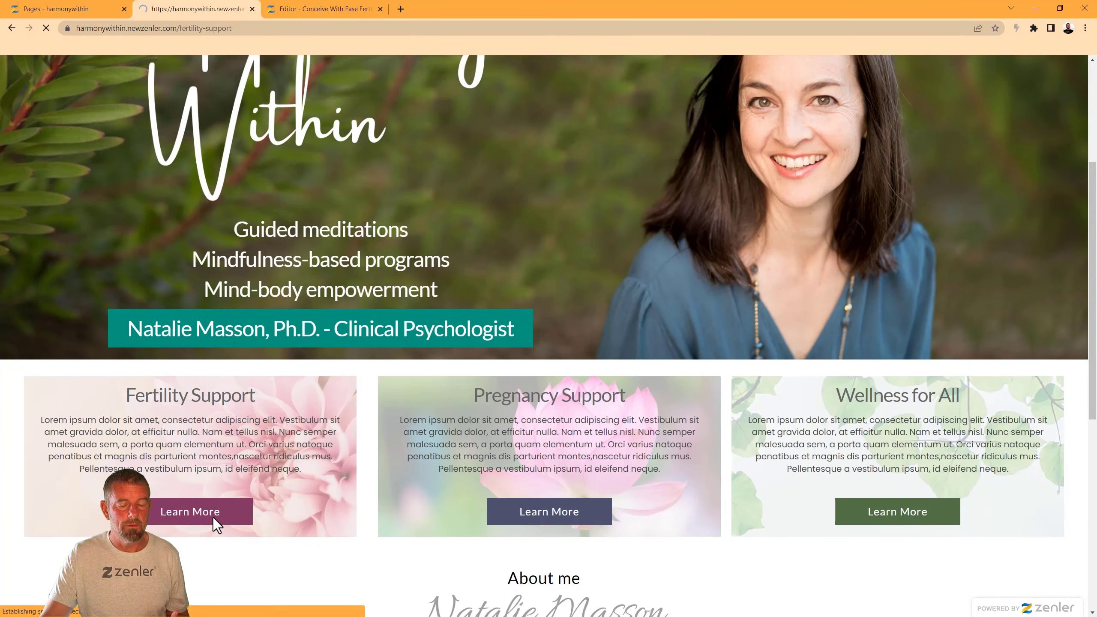
pyautogui.scroll(-5, 478, 370)
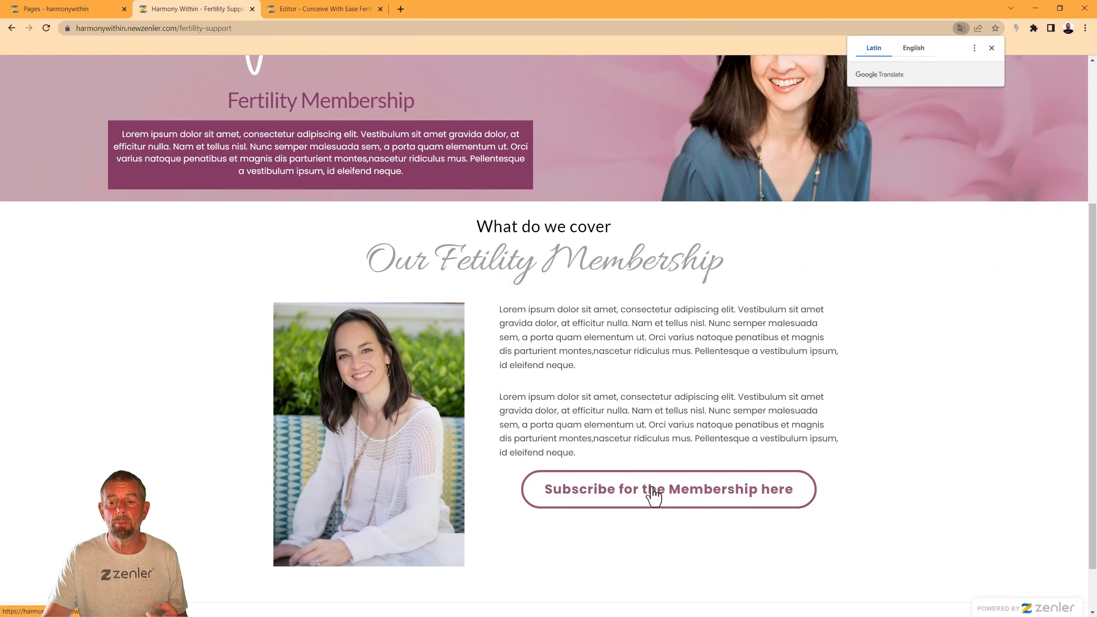
pyautogui.scroll(5, 652, 422)
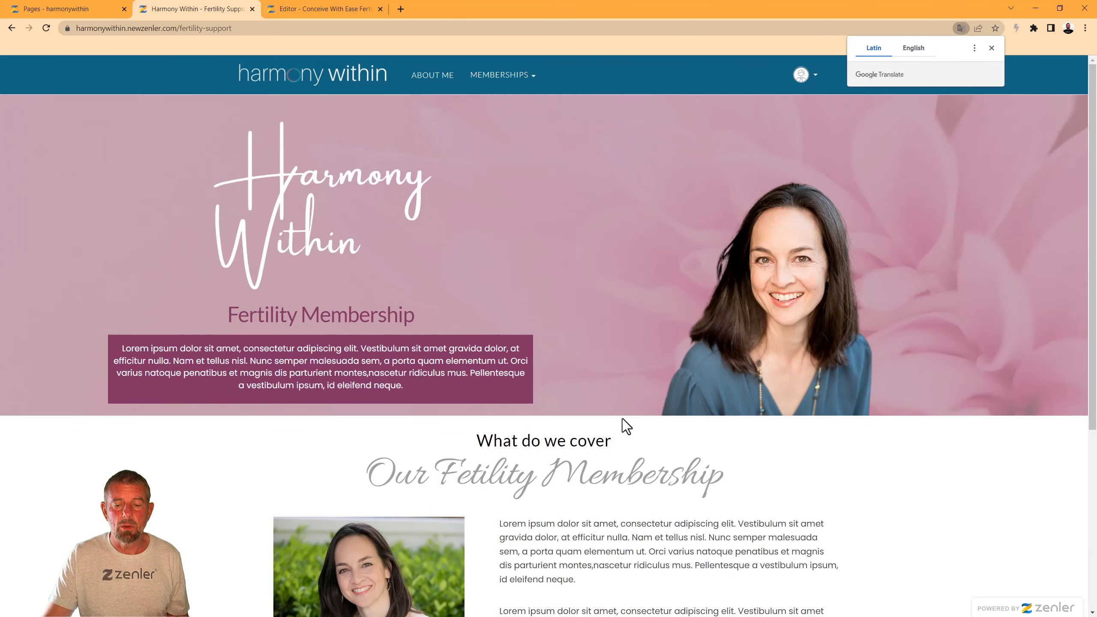
pyautogui.scroll(-6, 640, 409)
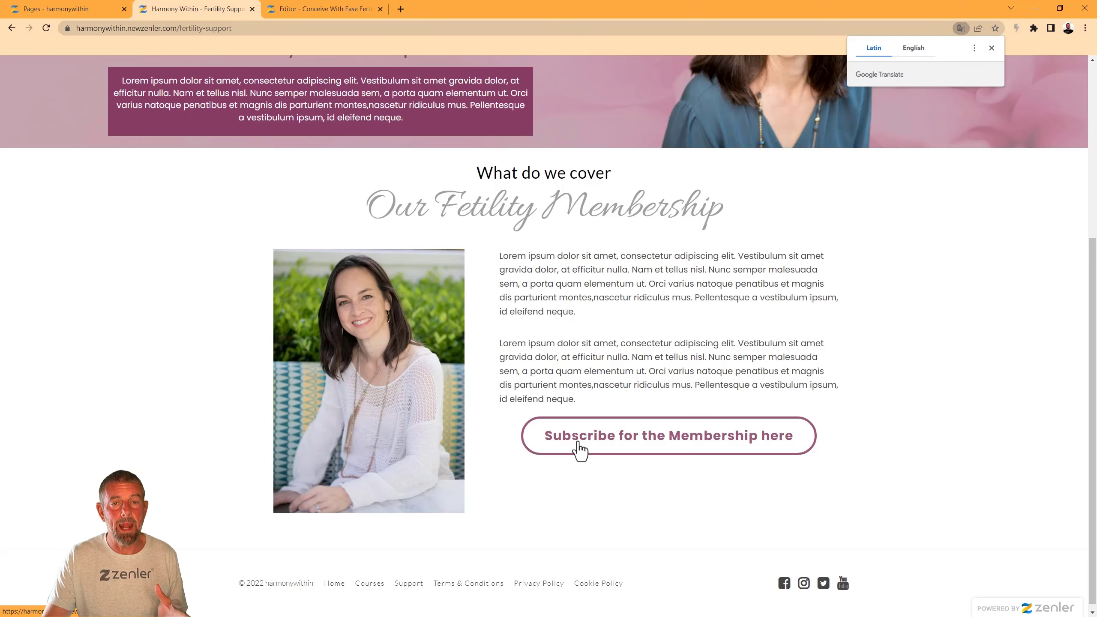
# Step: Open the Conceive With Ease bundle's course pages in a separate browser tab and highlight the checkout page URL
pyautogui.click(65, 9)
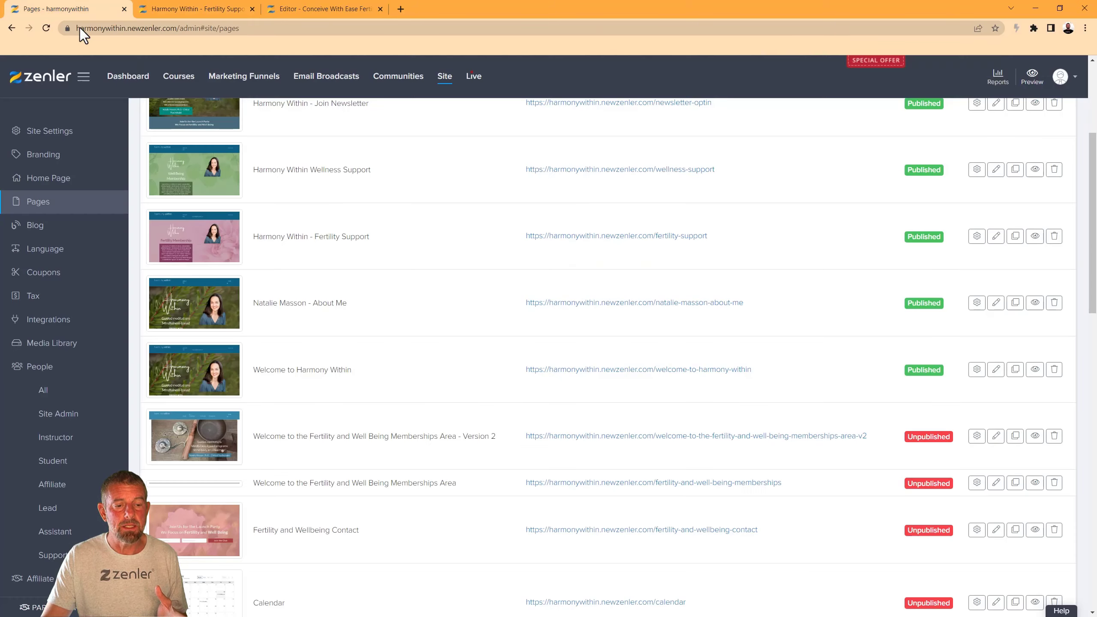
pyautogui.rightClick(178, 74)
pyautogui.click(216, 82)
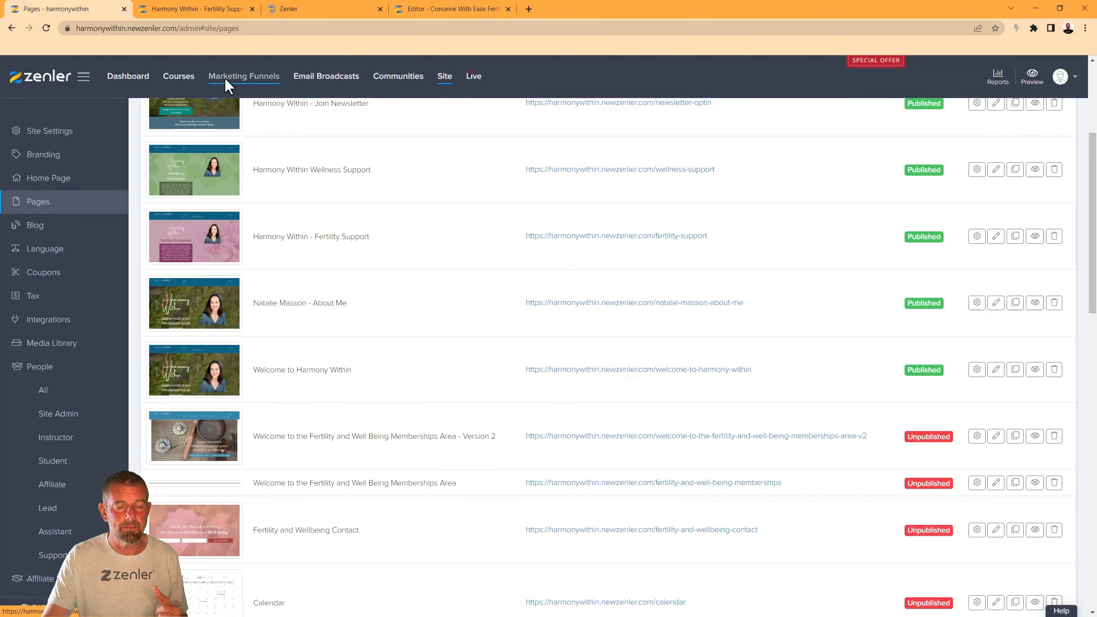
pyautogui.click(293, 13)
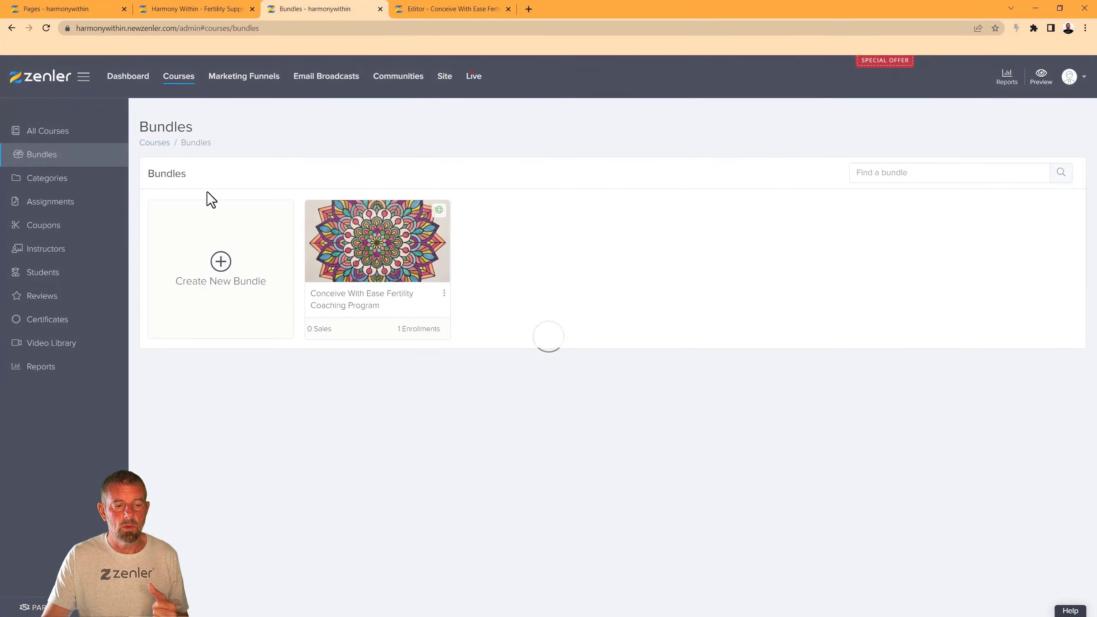
pyautogui.click(331, 237)
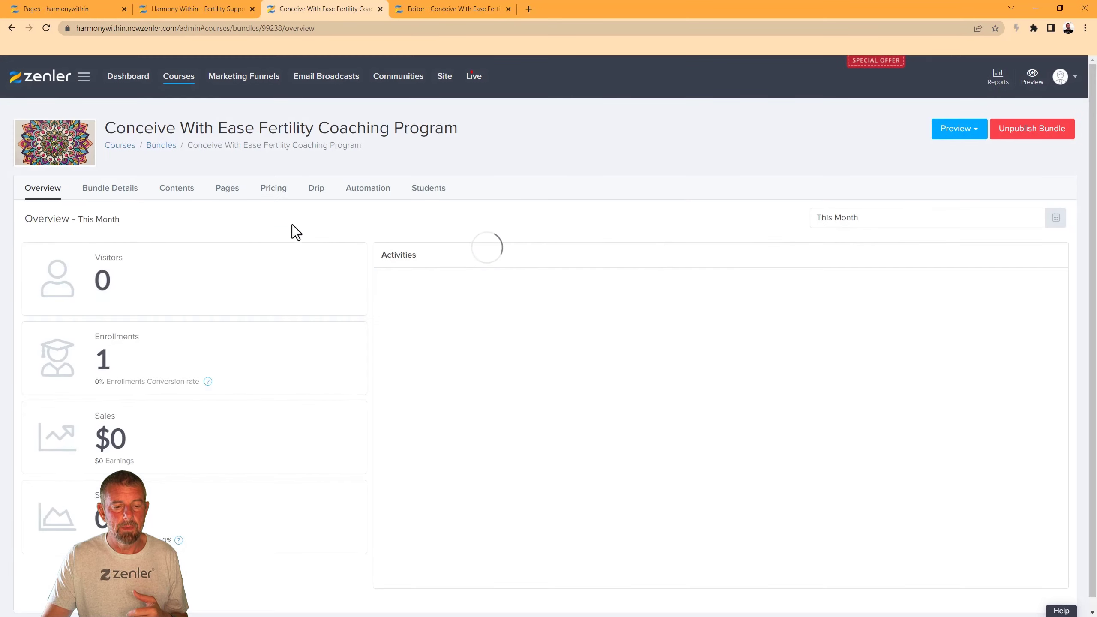
pyautogui.click(227, 189)
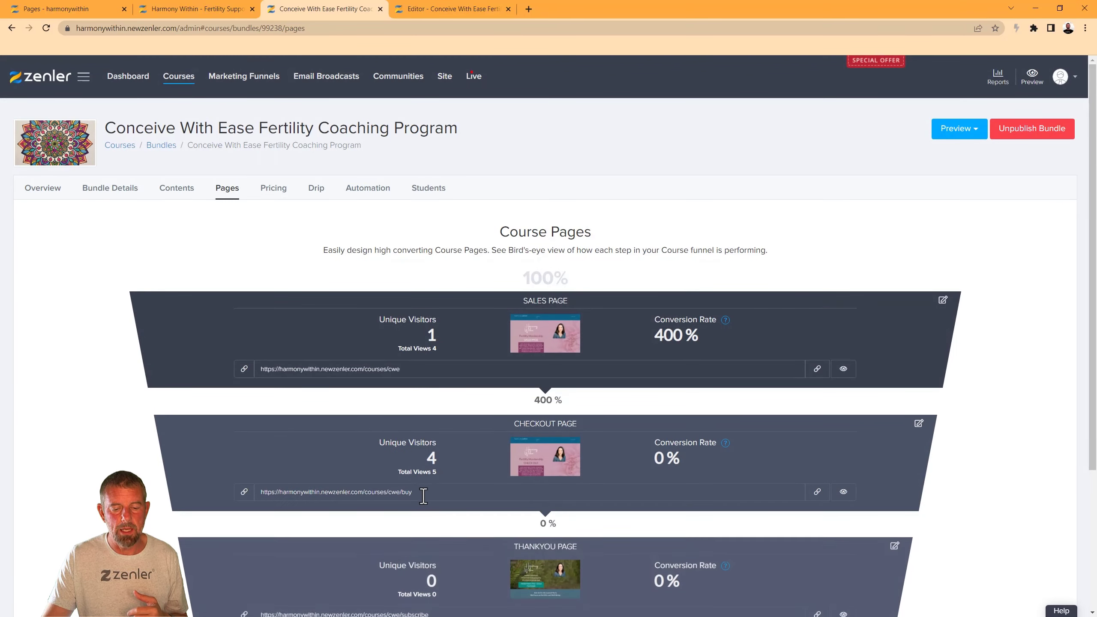
pyautogui.moveTo(413, 493); pyautogui.dragTo(259, 499)
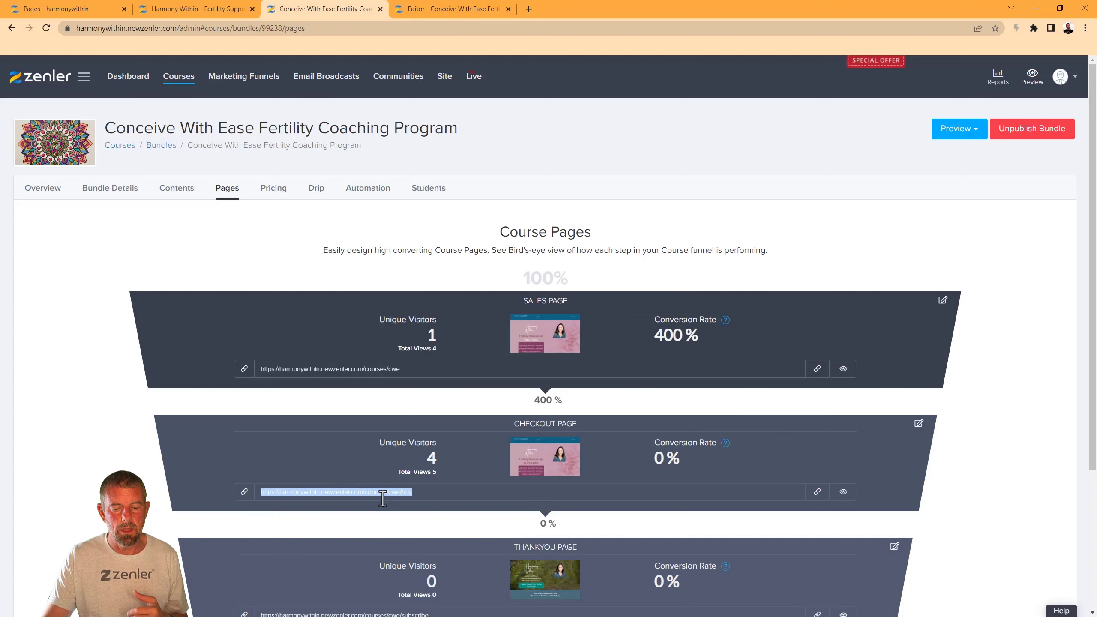
pyautogui.moveTo(416, 491); pyautogui.dragTo(260, 492)
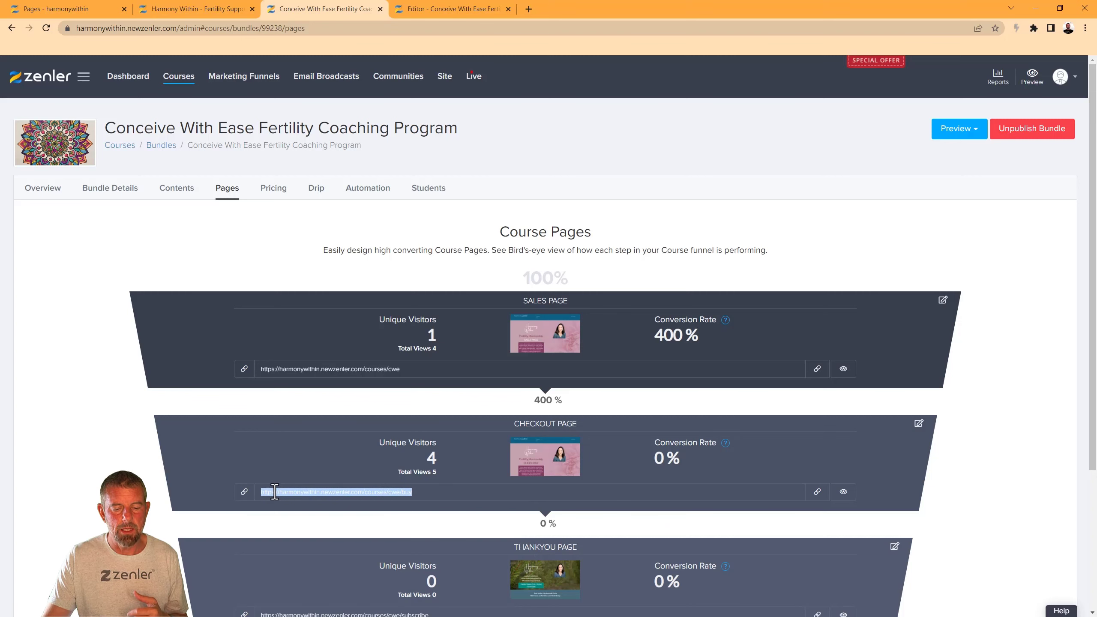
# Step: Test the Subscribe for the Membership here link on the Fertility Support page and return to that page
pyautogui.click(203, 13)
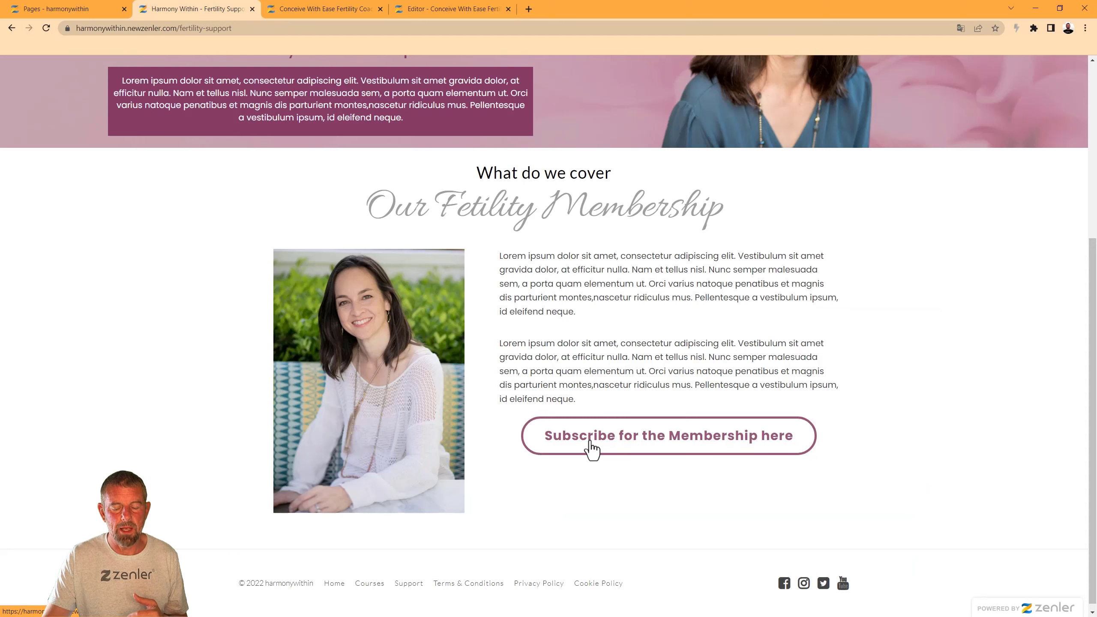
pyautogui.click(587, 443)
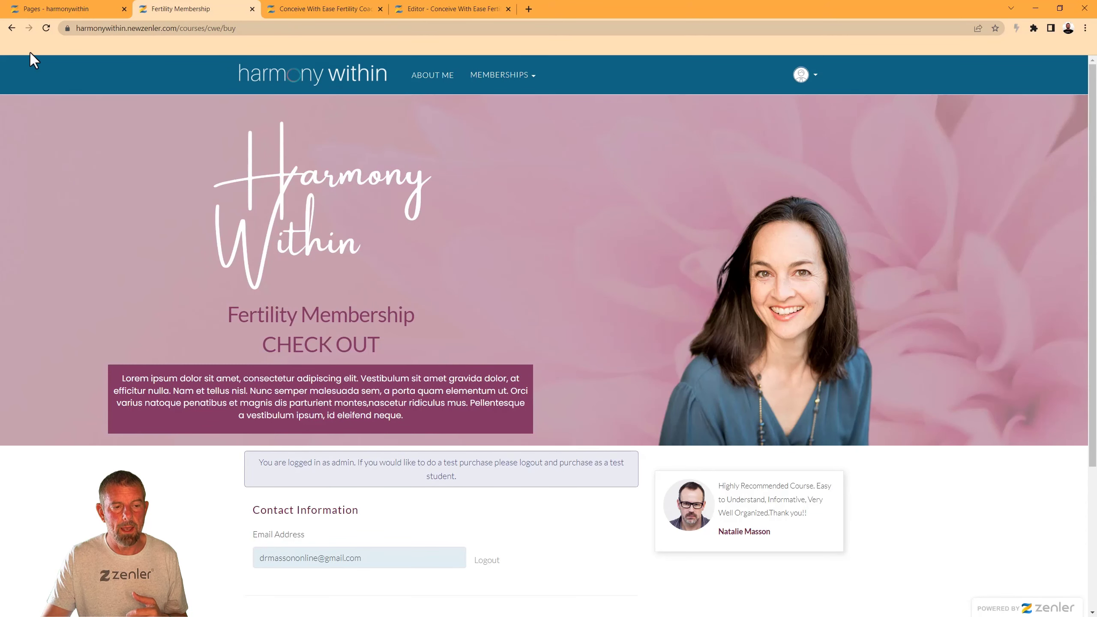
pyautogui.click(12, 29)
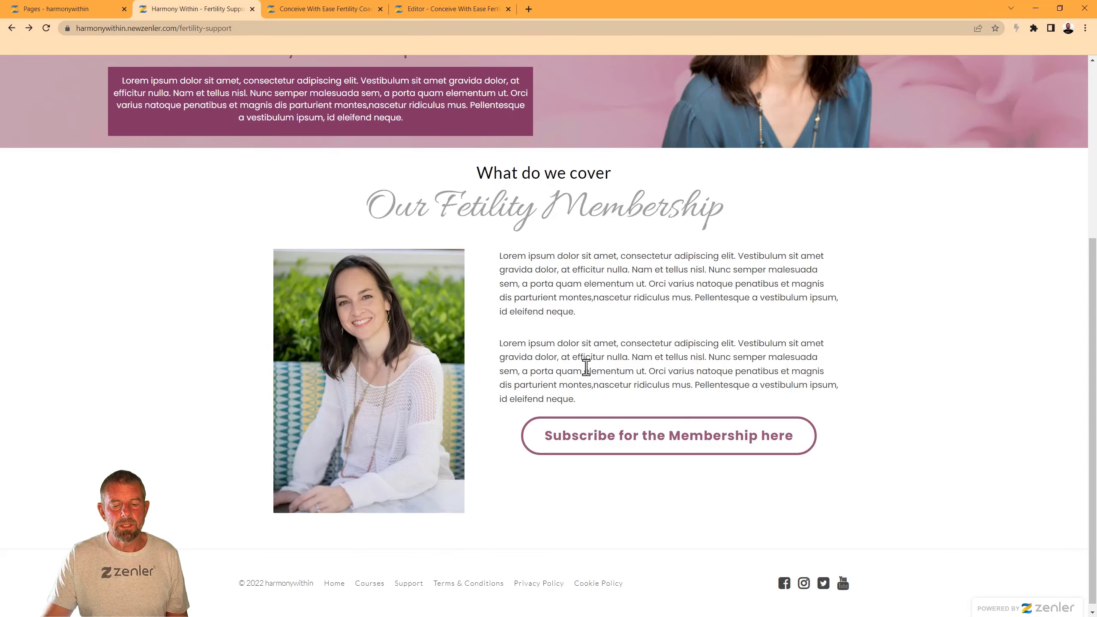
# Step: Check the links in the page header's MEMBERSHIPS menu and go back to the site pages list
pyautogui.scroll(5, 586, 367)
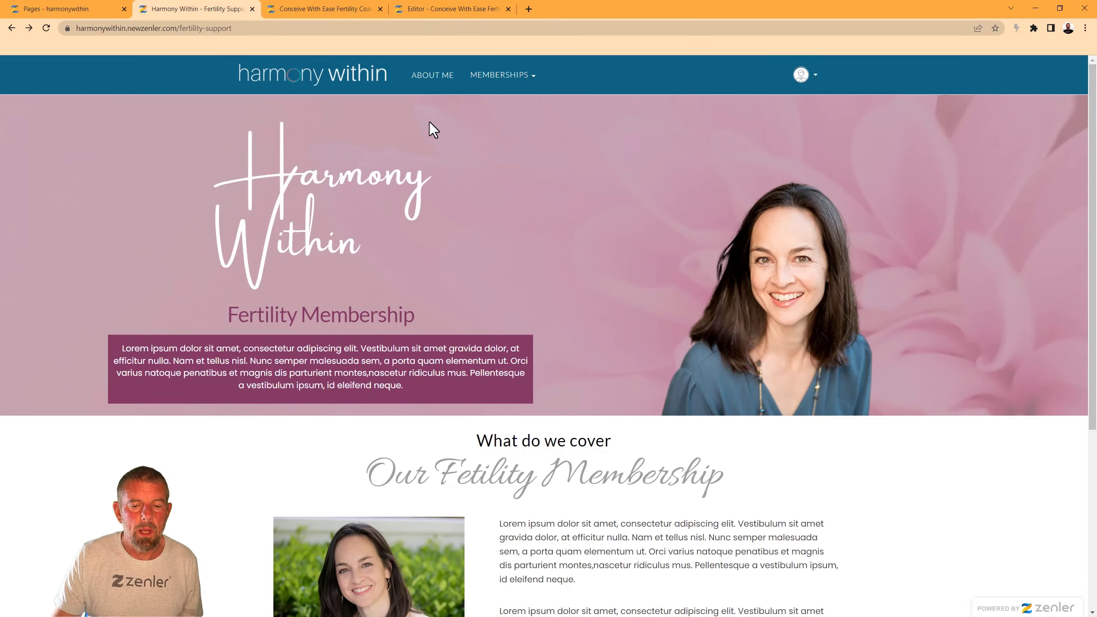
pyautogui.click(504, 77)
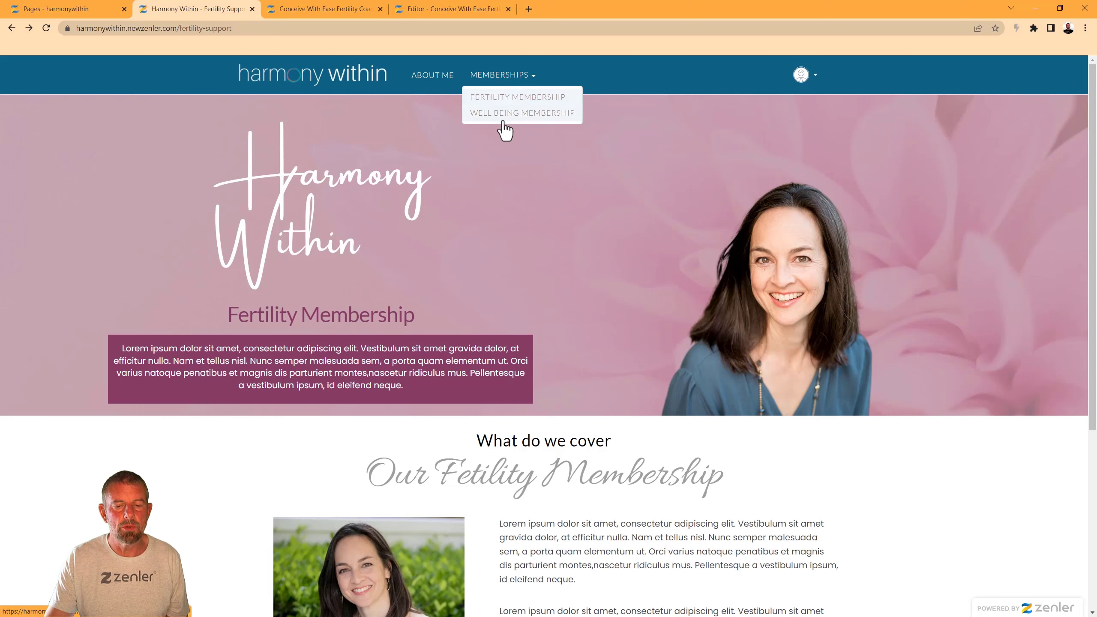
pyautogui.click(91, 8)
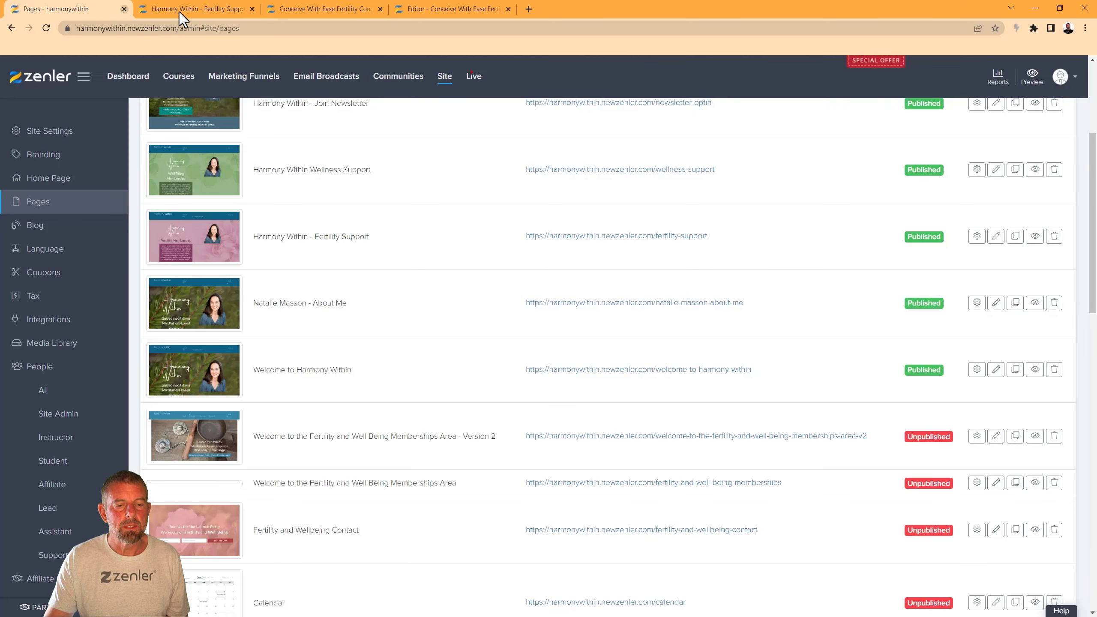
# Step: In the course access page's site header menu, replace the Fertility Membership link with the checkout page URL ending in /courses/cwe/buy
pyautogui.click(440, 7)
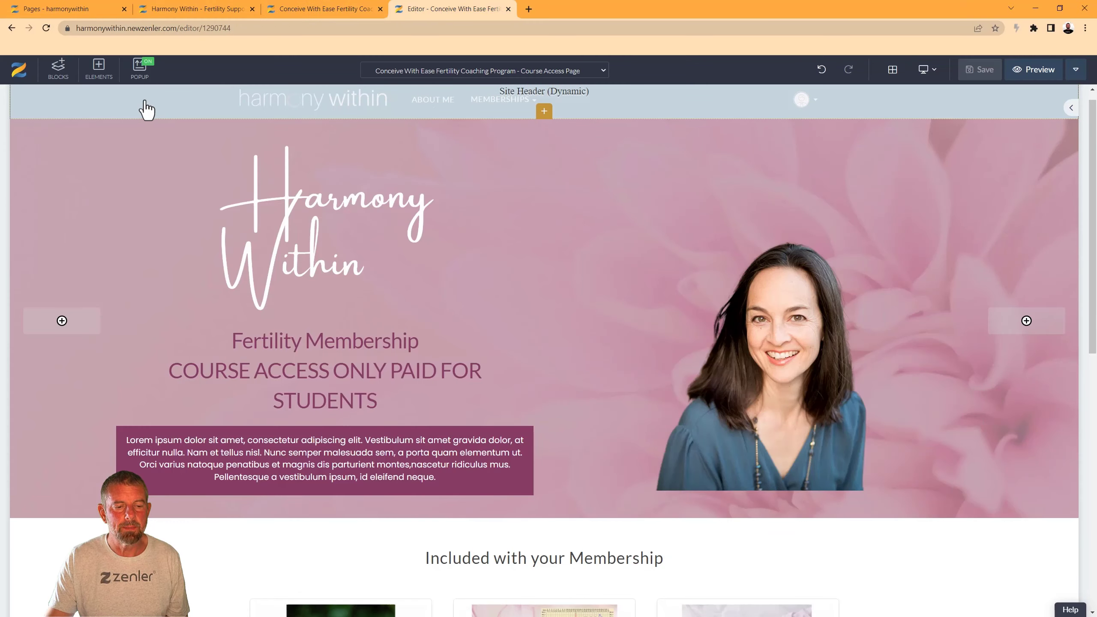
pyautogui.click(17, 88)
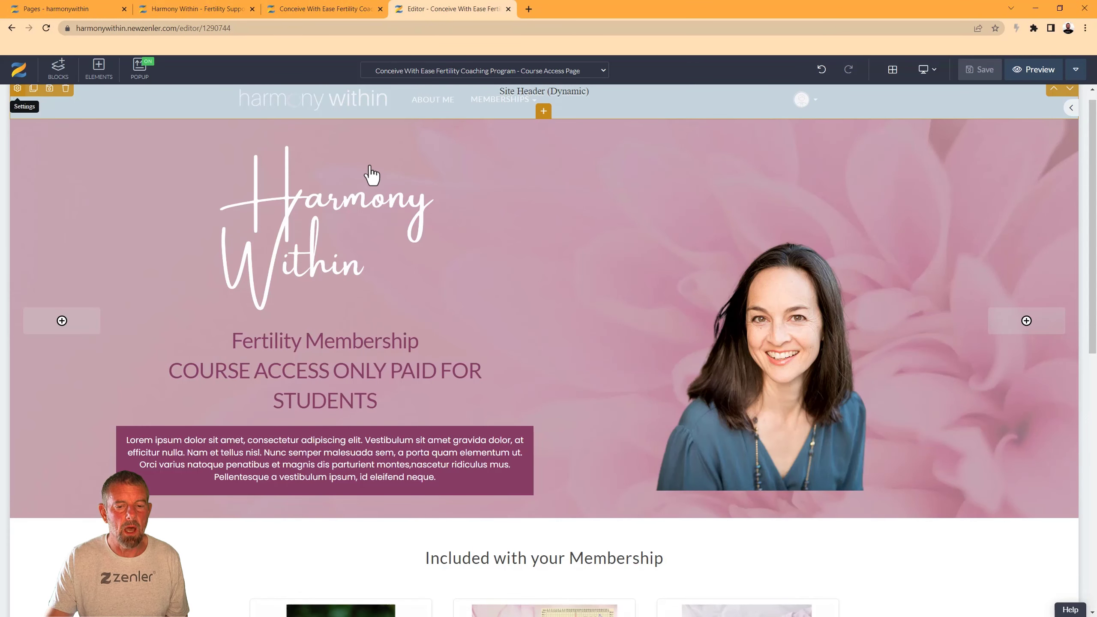
pyautogui.click(1006, 122)
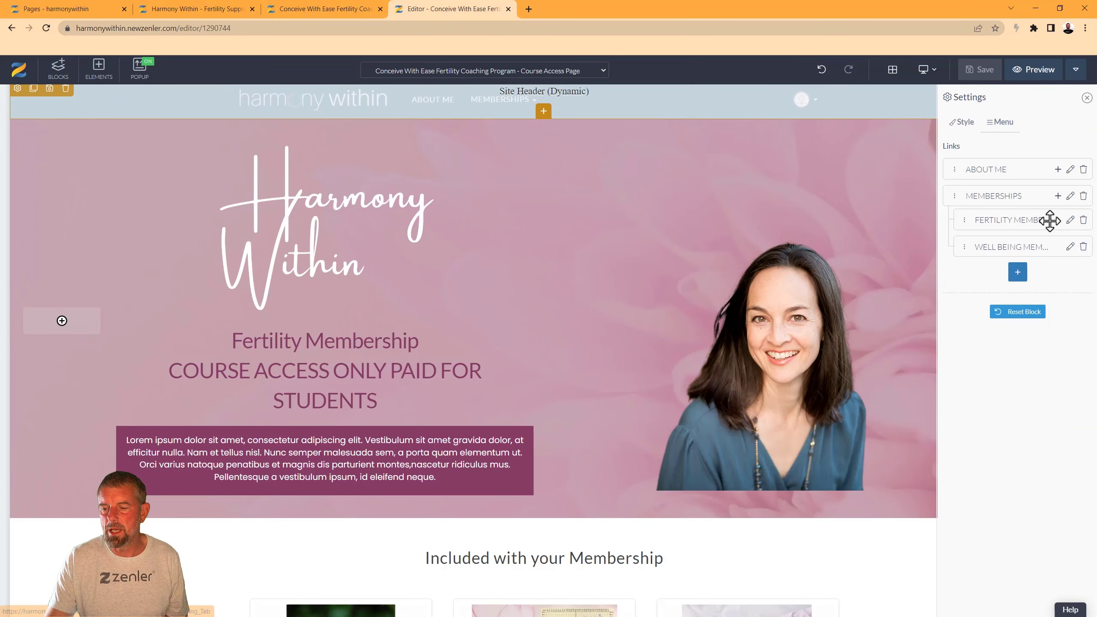
pyautogui.click(1070, 220)
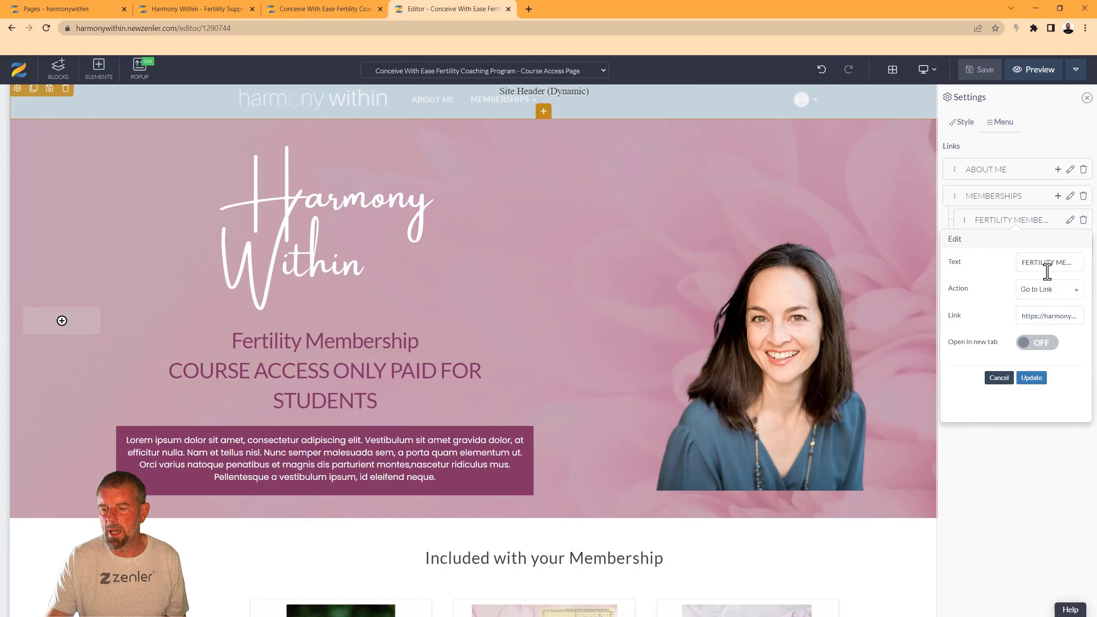
pyautogui.moveTo(1021, 315); pyautogui.dragTo(1083, 317)
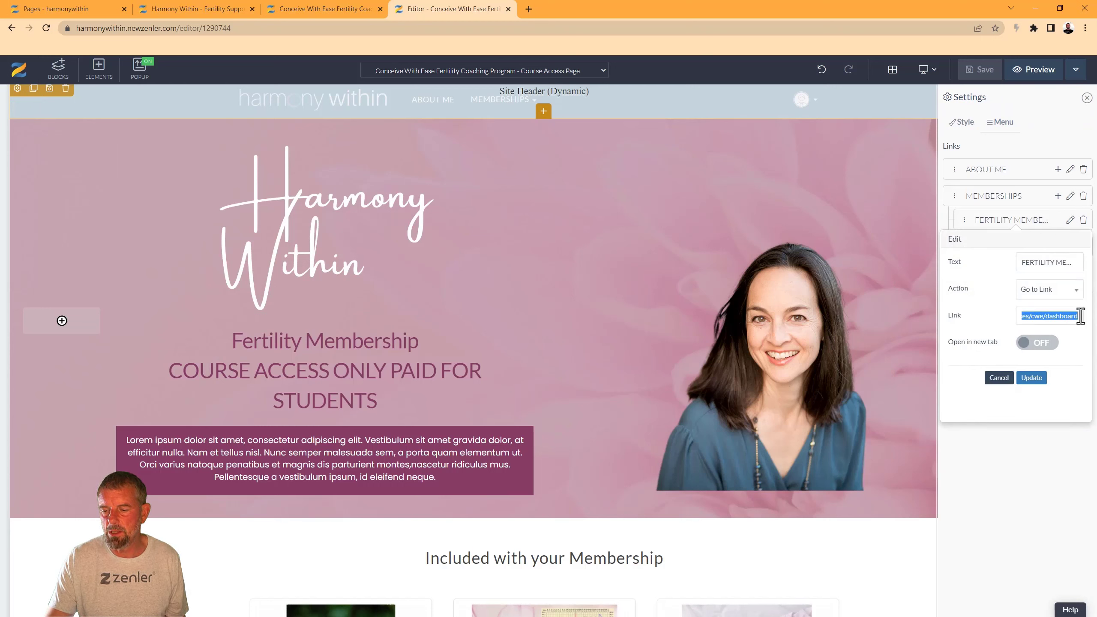
pyautogui.hotkey('ctrl', 'v')
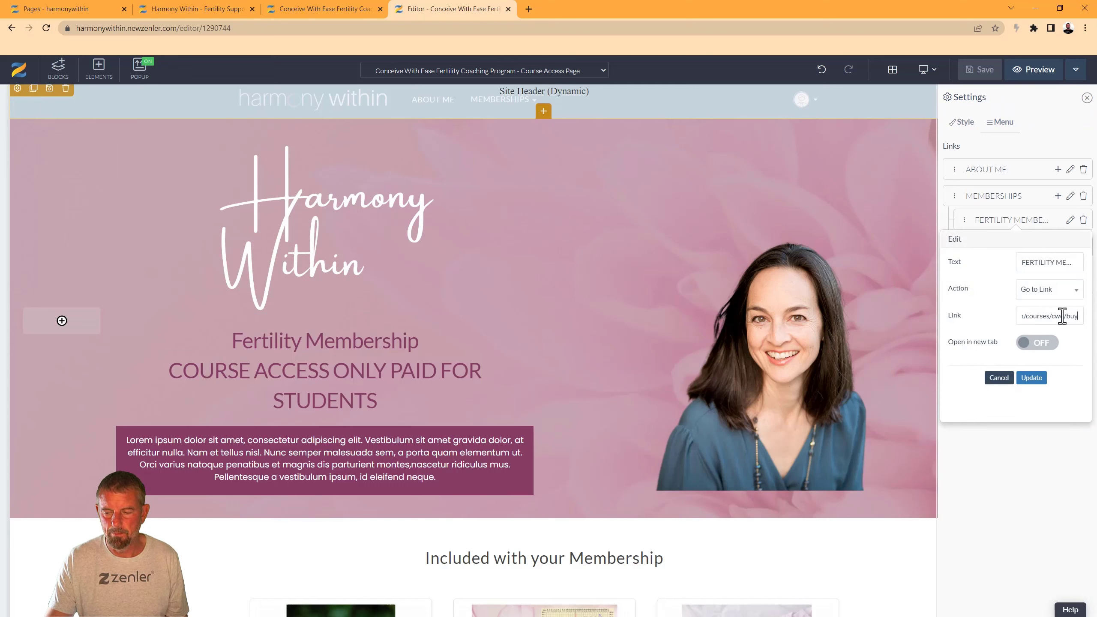
pyautogui.click(1031, 379)
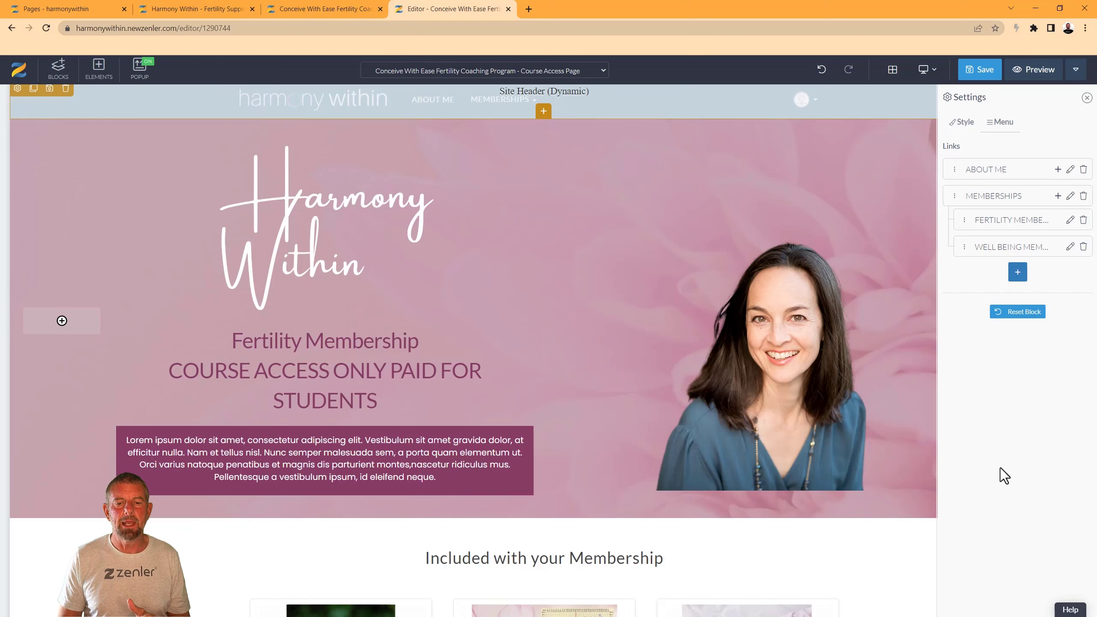
# Step: Review the course access page's included courses, the bundle's course pages and the subscribe section of the Fertility Support page
pyautogui.scroll(-2, 598, 331)
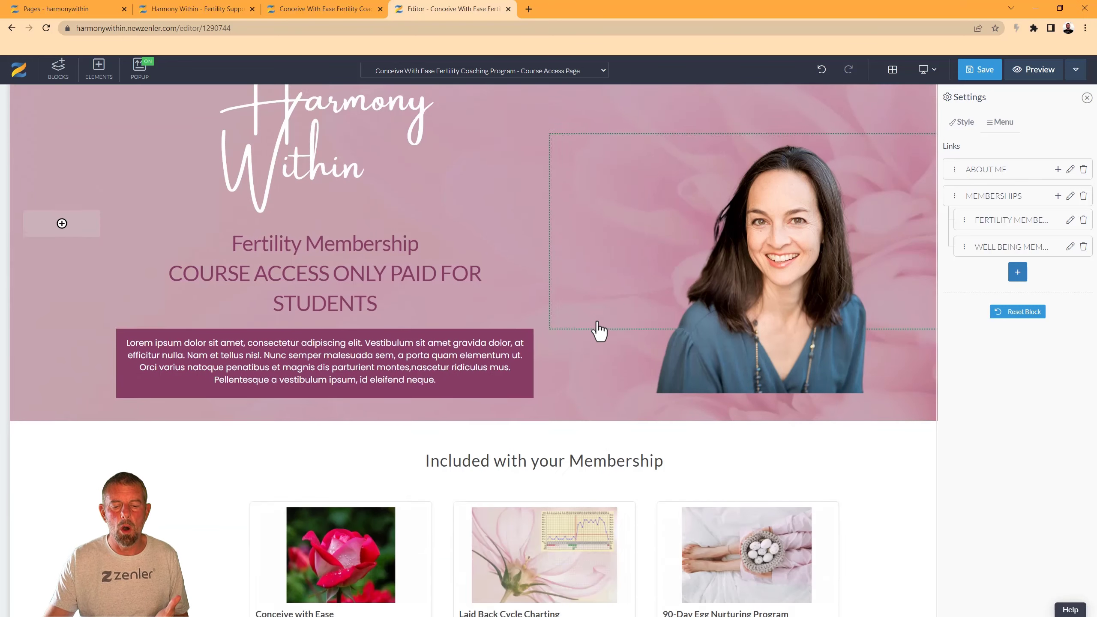
pyautogui.scroll(-3, 514, 274)
pyautogui.scroll(5, 518, 216)
pyautogui.click(328, 9)
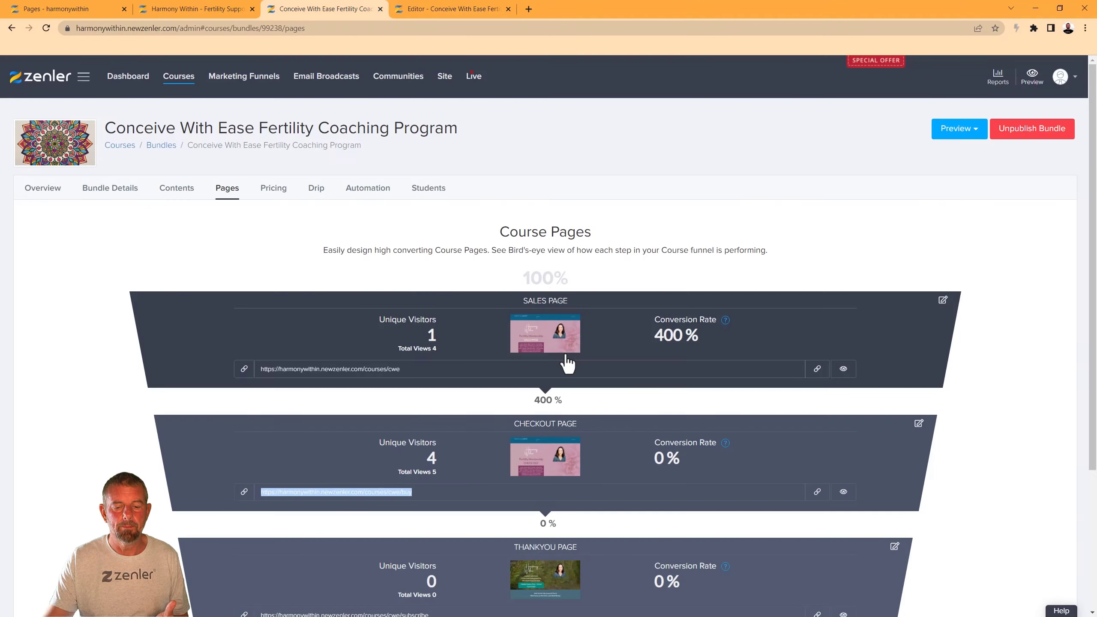
pyautogui.click(218, 9)
pyautogui.scroll(-5, 531, 346)
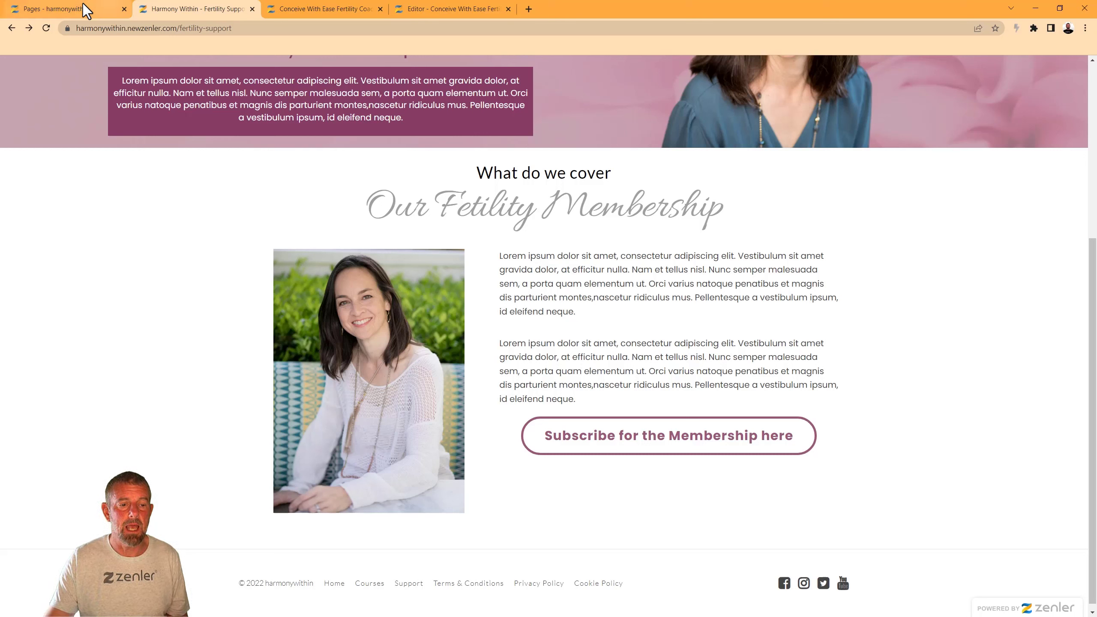
# Step: Look through the site pages list down to the system pages, preview the Register page and return to the list
pyautogui.click(73, 13)
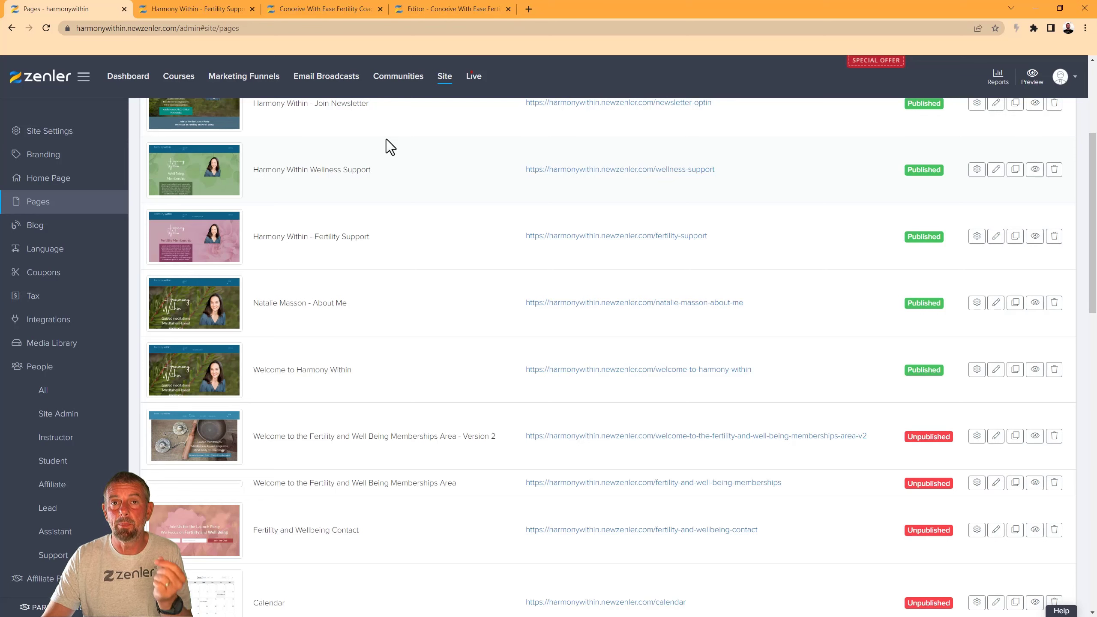
pyautogui.scroll(3, 451, 226)
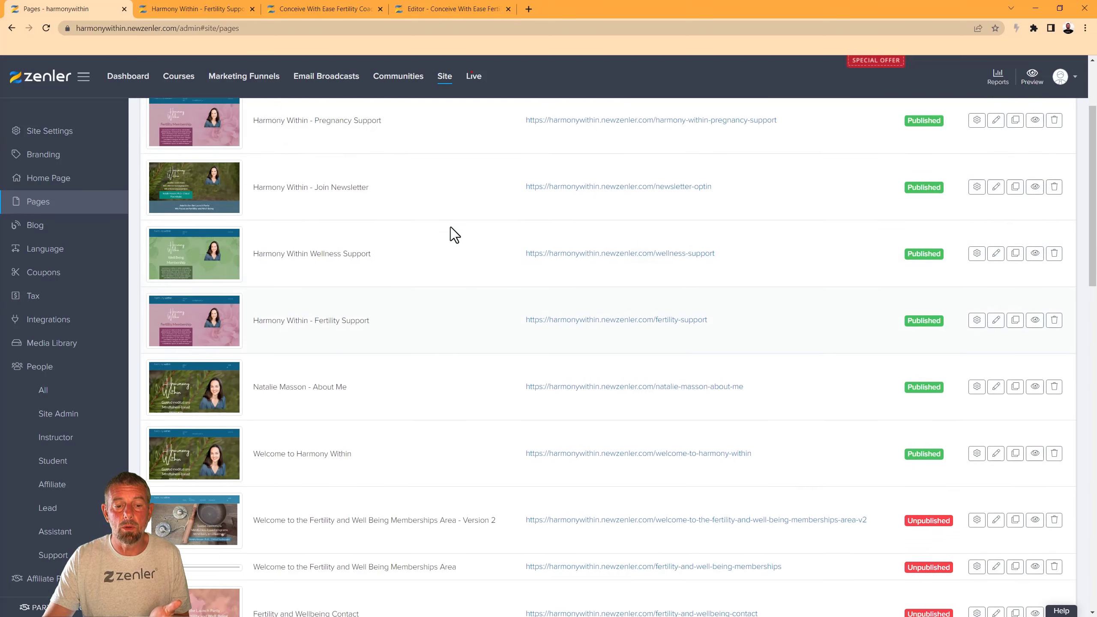
pyautogui.scroll(-5, 451, 226)
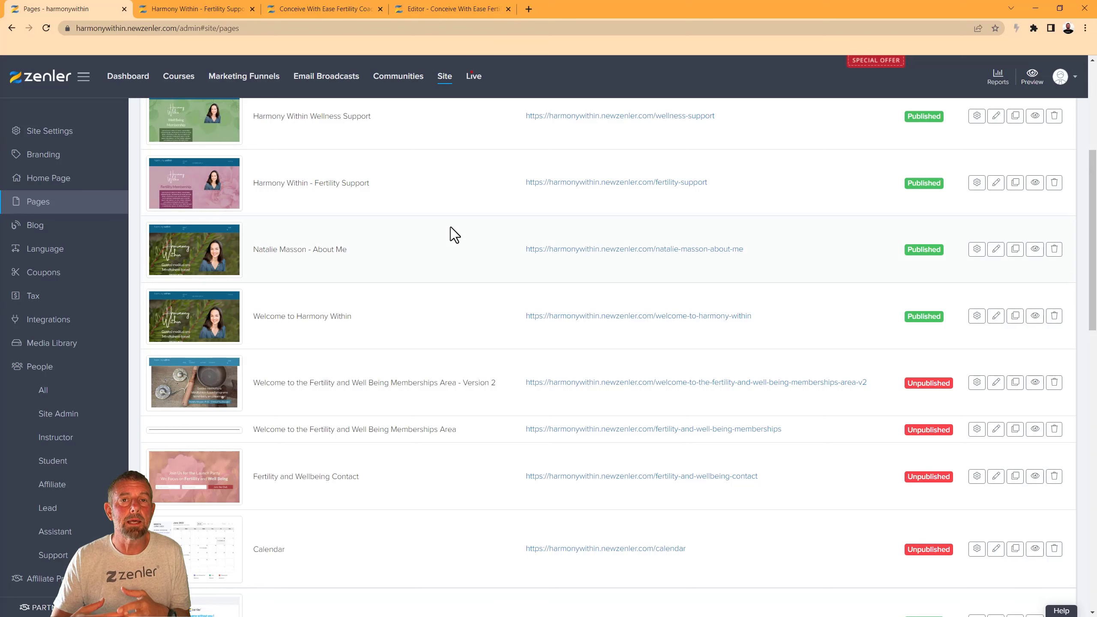
pyautogui.scroll(-8, 451, 228)
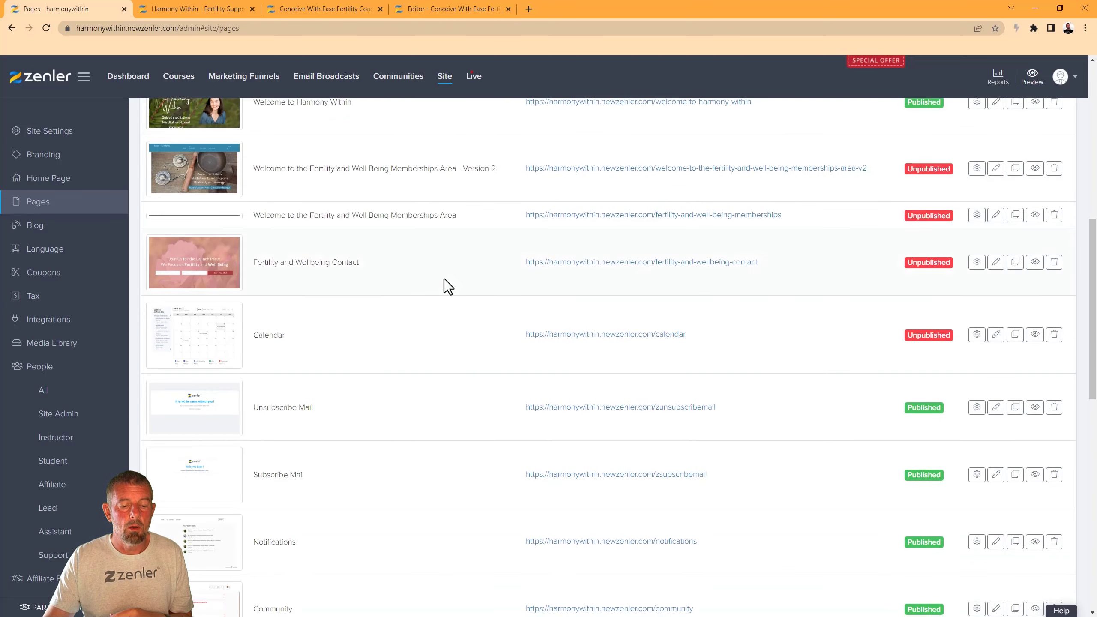
pyautogui.scroll(-6, 448, 302)
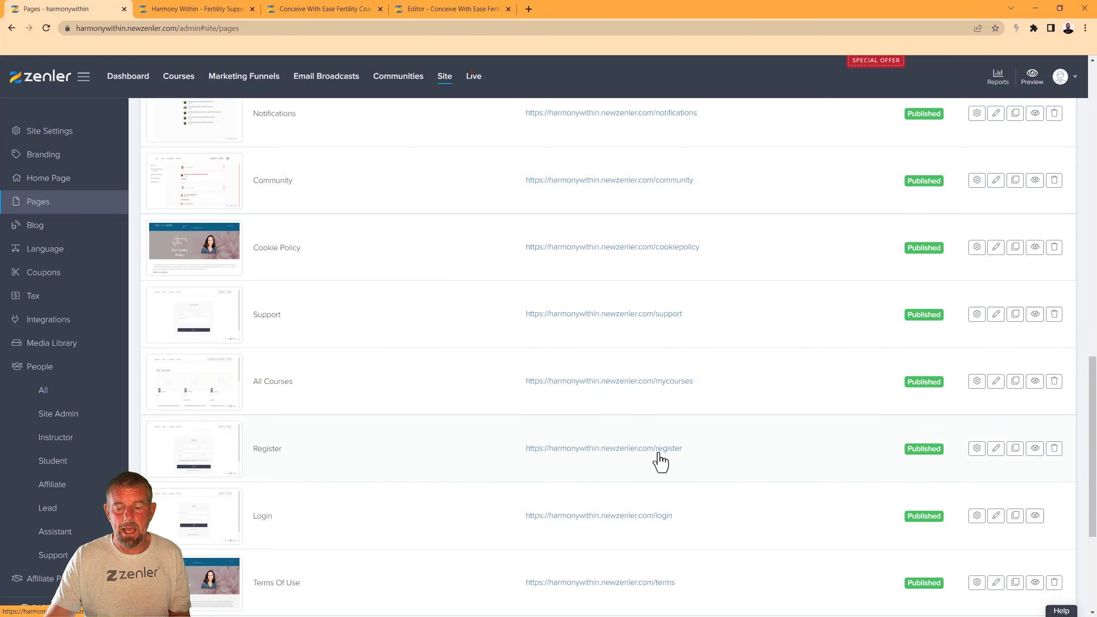
pyautogui.click(1035, 449)
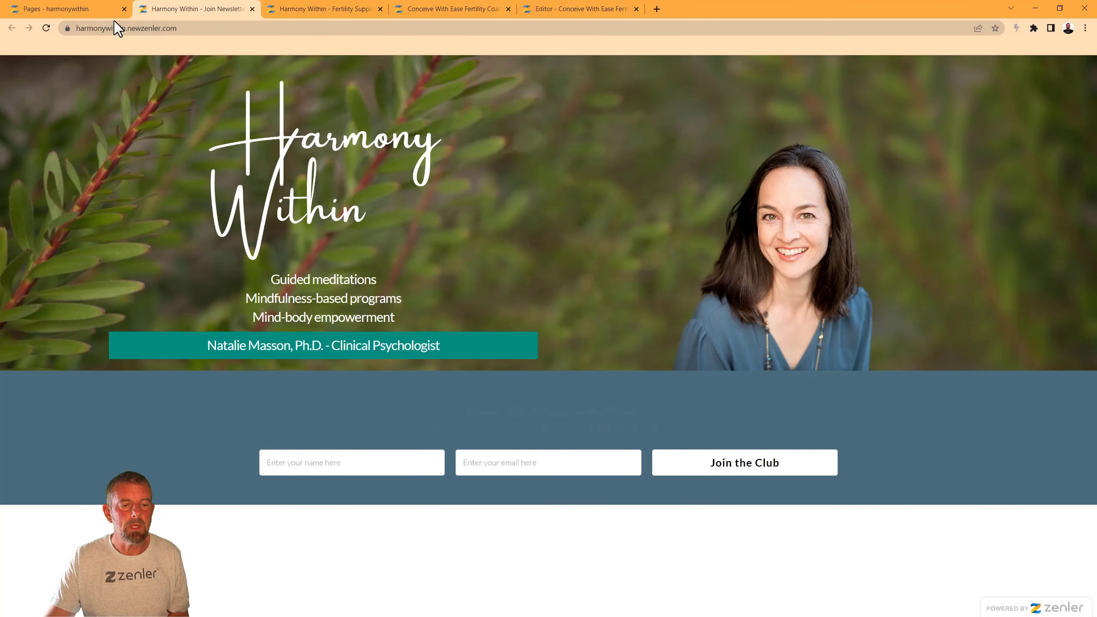
pyautogui.click(80, 12)
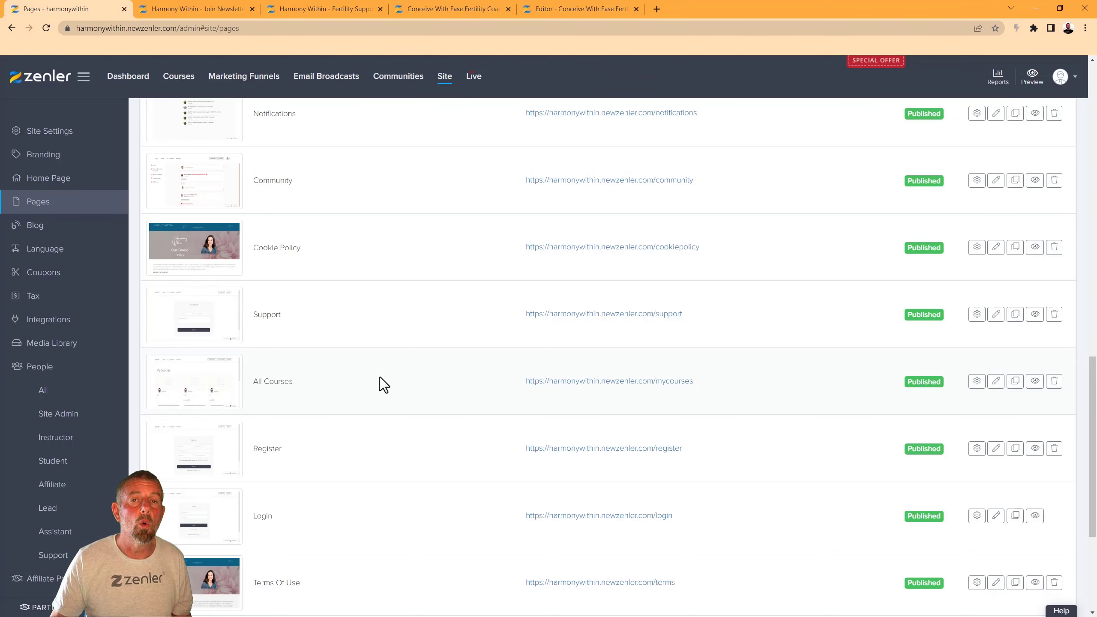
# Step: In the course access page editor, browse the block library's Courses and Signup blocks
pyautogui.click(548, 6)
pyautogui.click(58, 68)
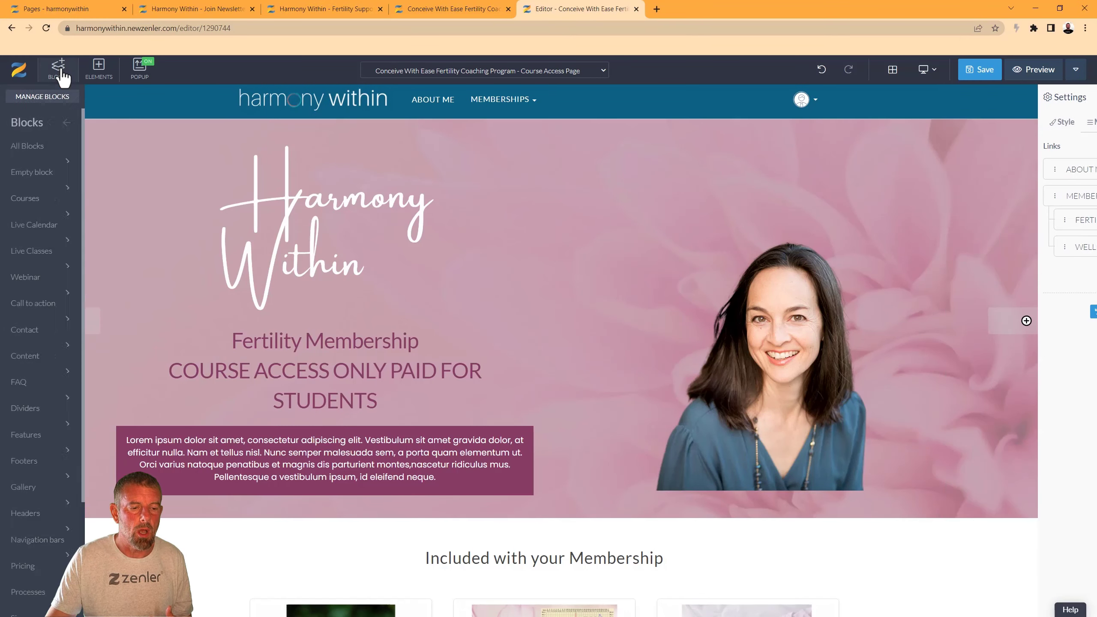
pyautogui.click(85, 186)
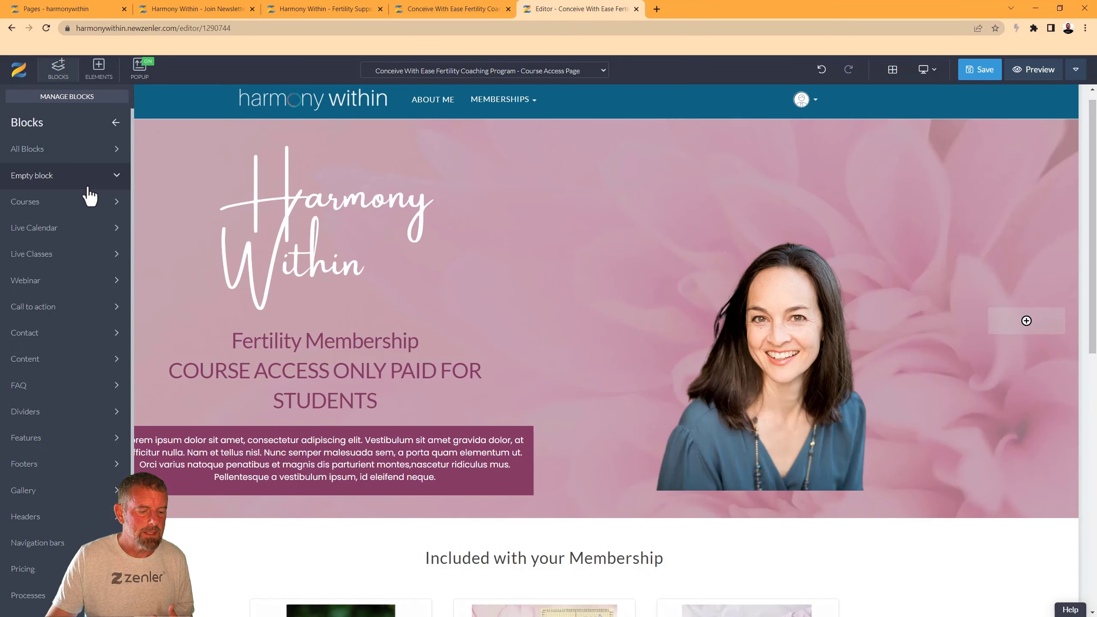
pyautogui.click(83, 201)
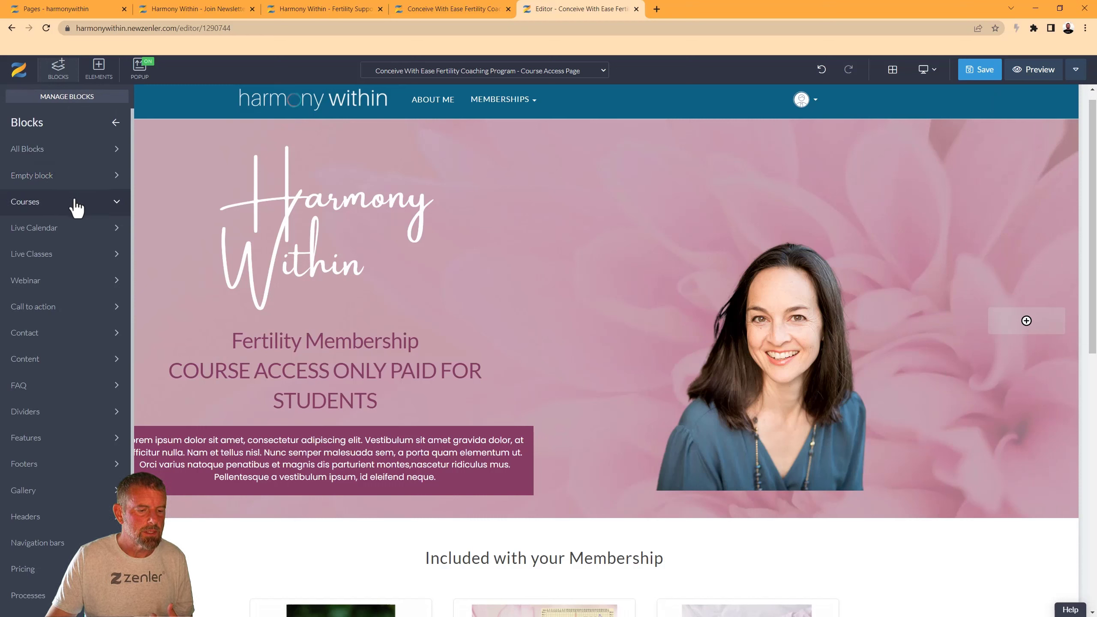
pyautogui.click(75, 201)
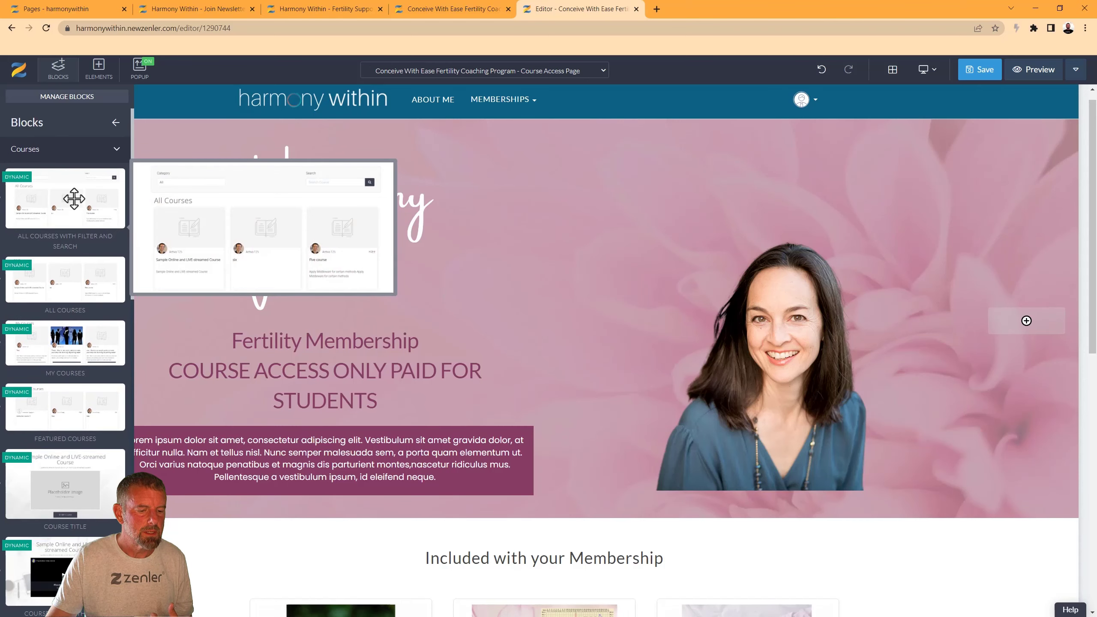
pyautogui.scroll(-7, 74, 199)
pyautogui.scroll(-10, 73, 199)
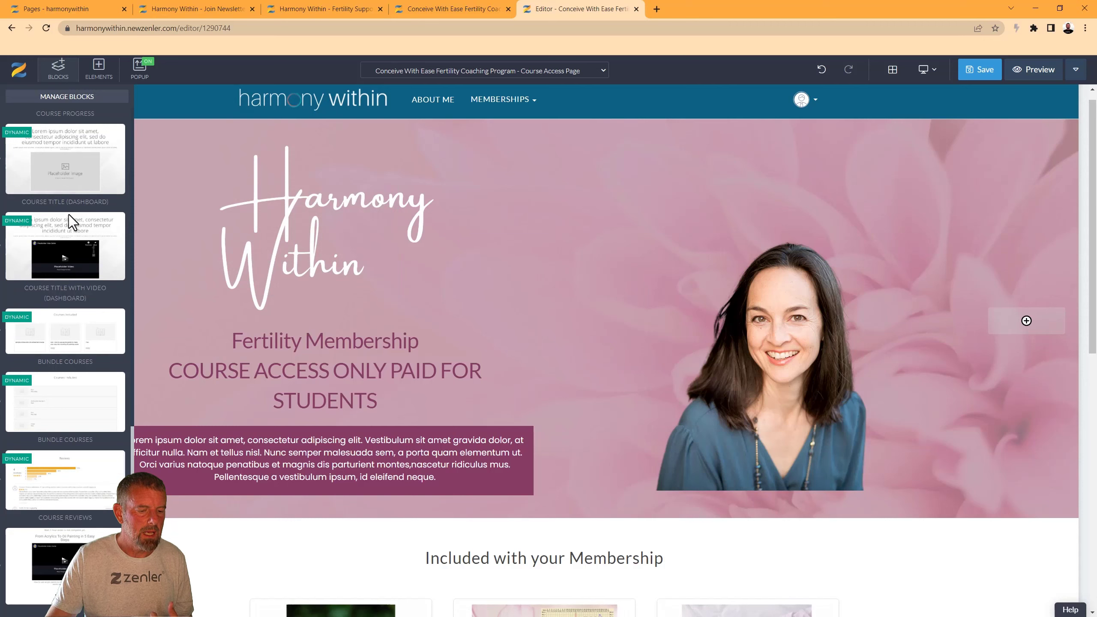
pyautogui.scroll(15, 77, 225)
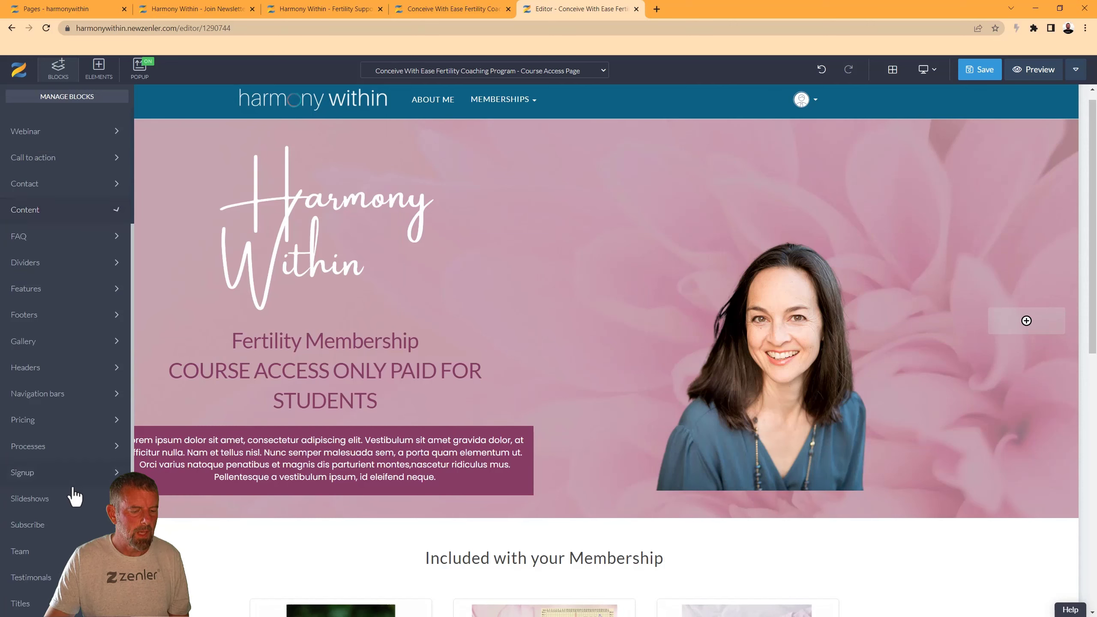
pyautogui.click(53, 476)
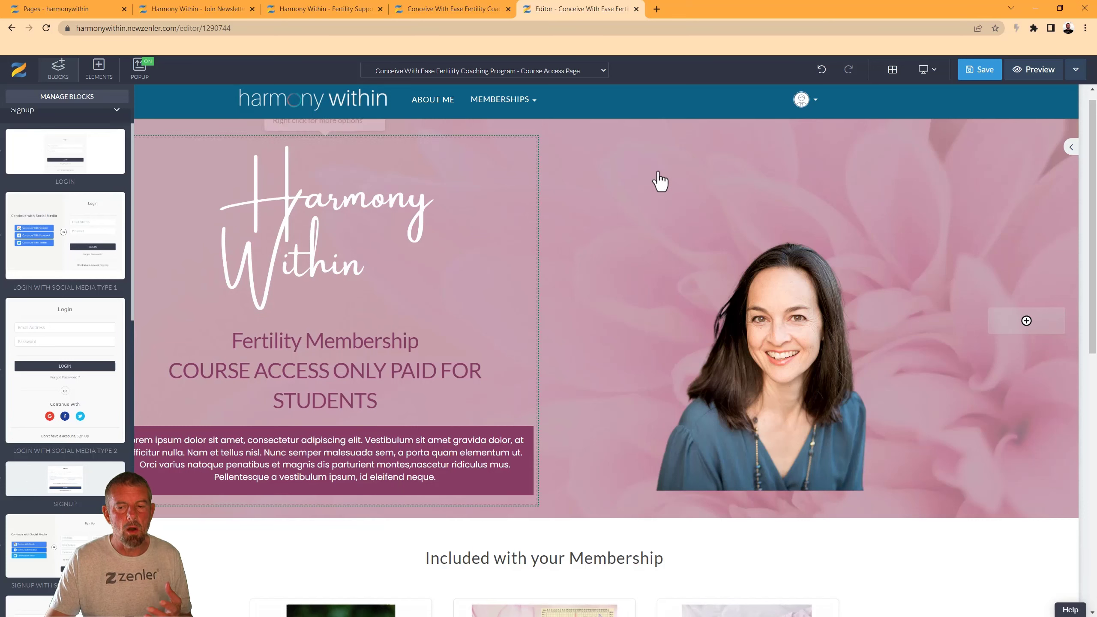
pyautogui.click(457, 9)
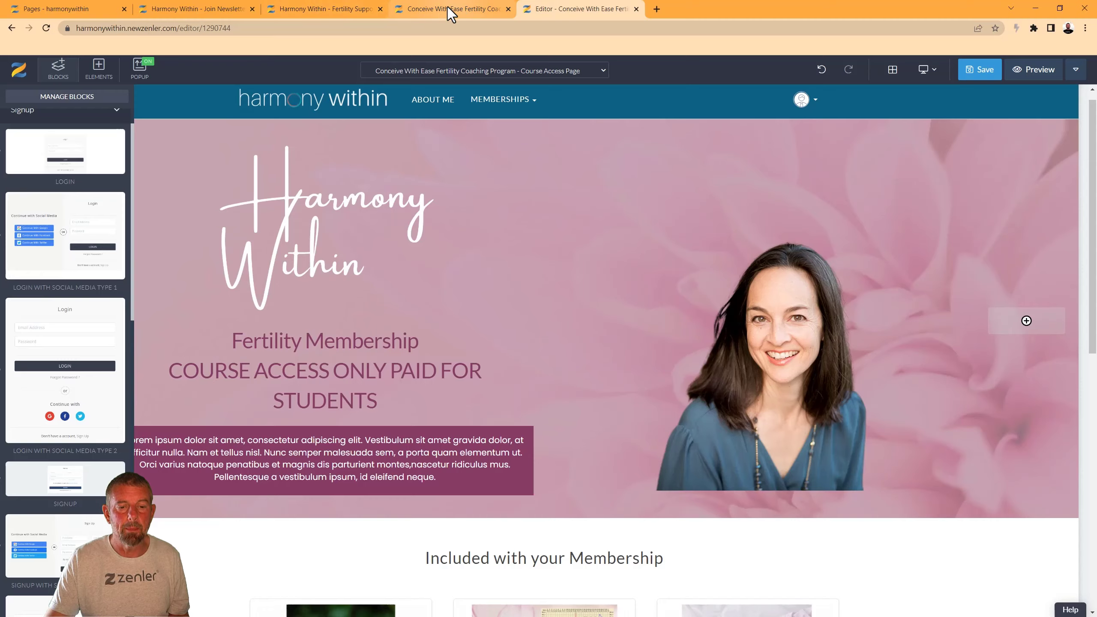
pyautogui.click(203, 9)
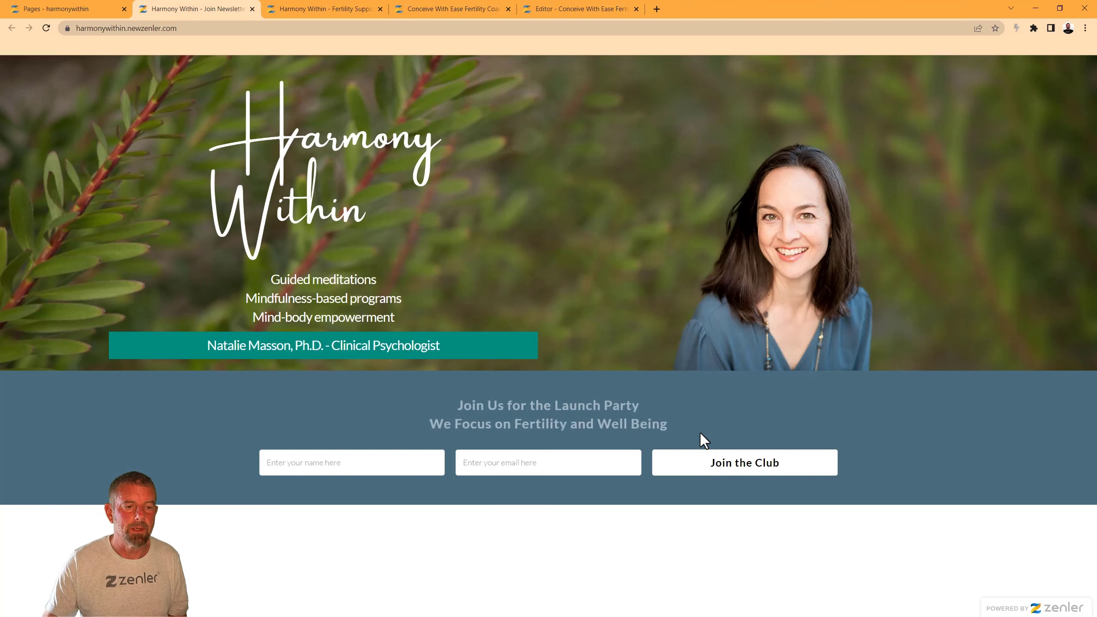
pyautogui.click(68, 8)
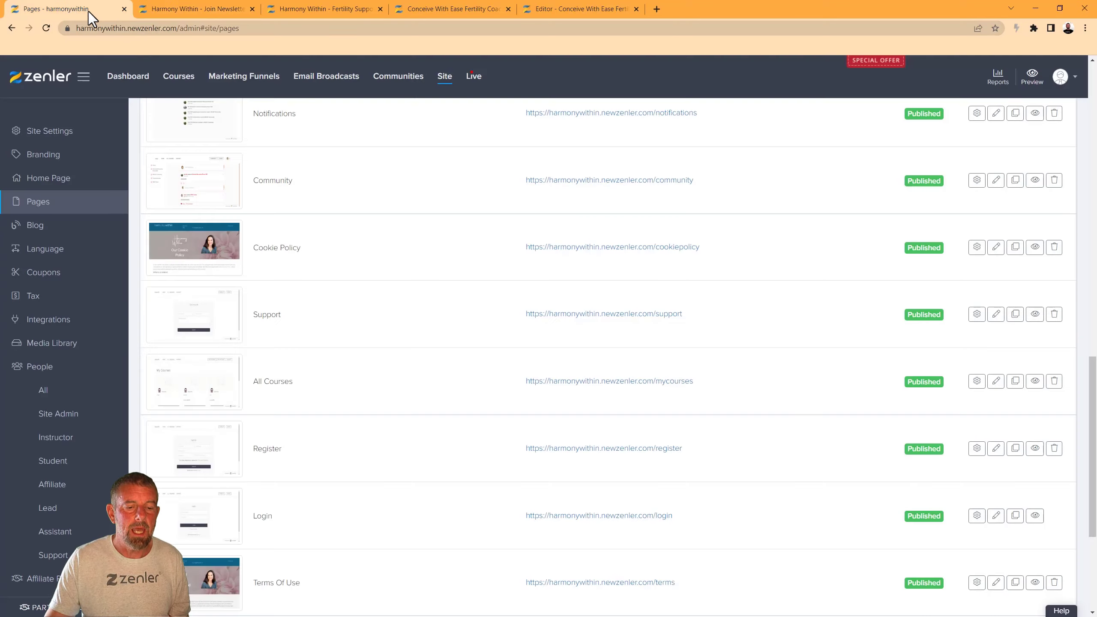
pyautogui.click(321, 11)
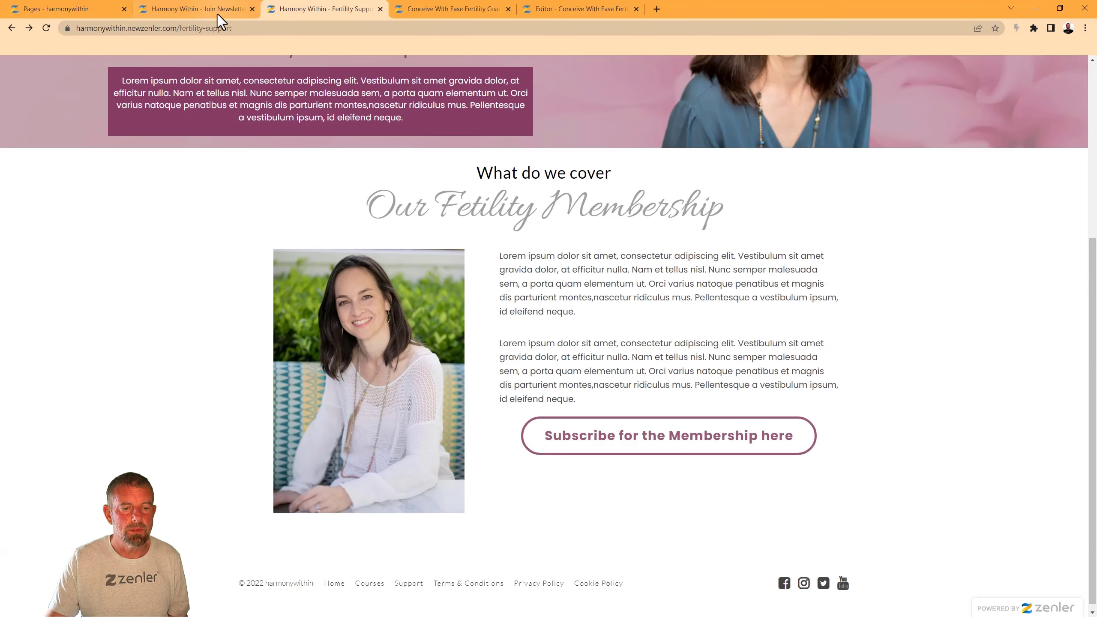
pyautogui.click(450, 8)
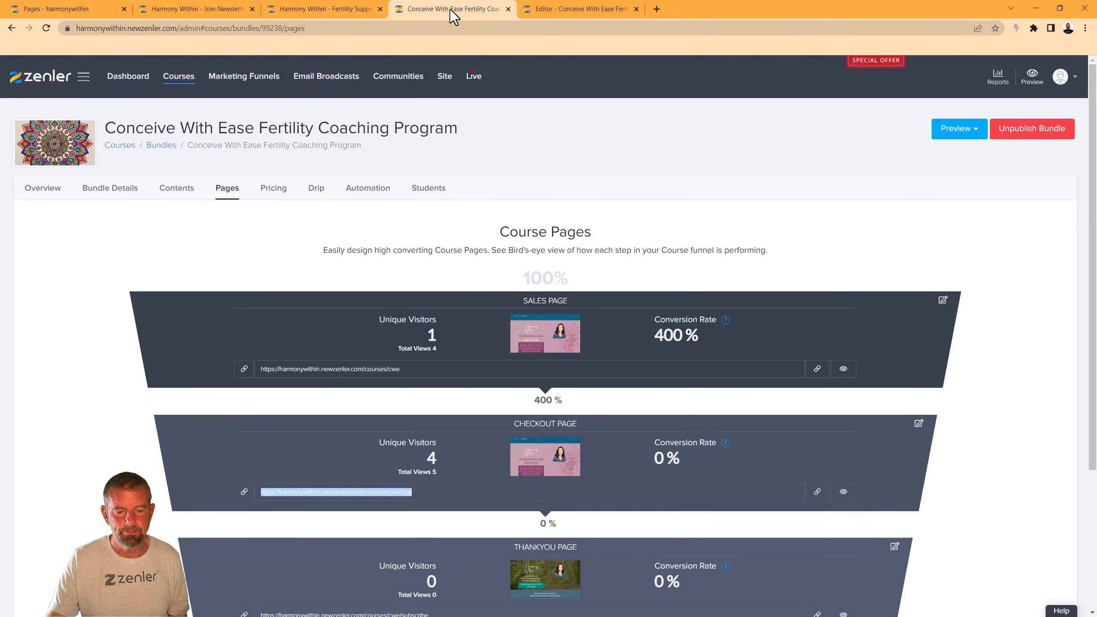
# Step: Find the Welcome to Harmony Within page in the site pages list and copy its URL
pyautogui.click(76, 7)
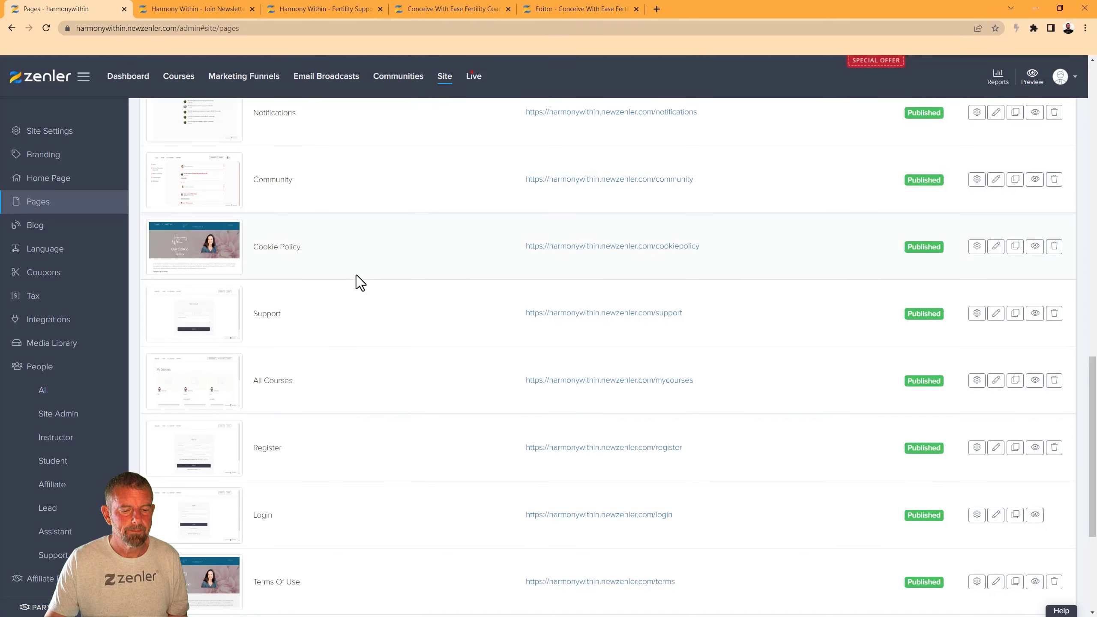
pyautogui.scroll(-2, 357, 274)
pyautogui.scroll(5, 357, 274)
pyautogui.scroll(4, 349, 276)
pyautogui.scroll(-6, 350, 276)
pyautogui.scroll(10, 353, 272)
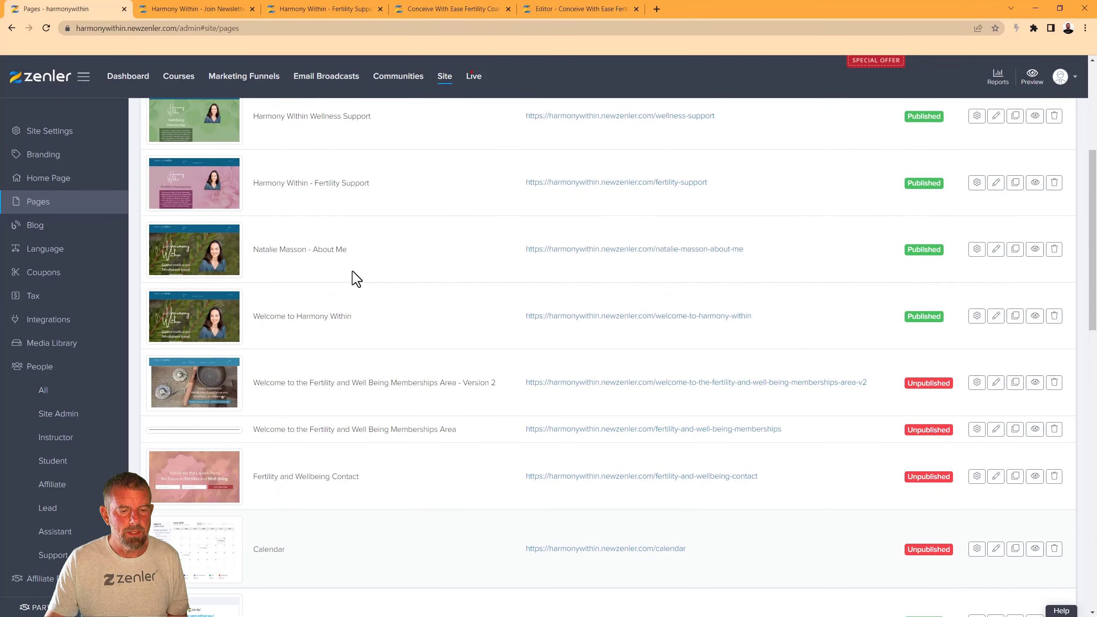
pyautogui.moveTo(773, 319); pyautogui.dragTo(511, 316)
pyautogui.hotkey('ctrl', 'c')
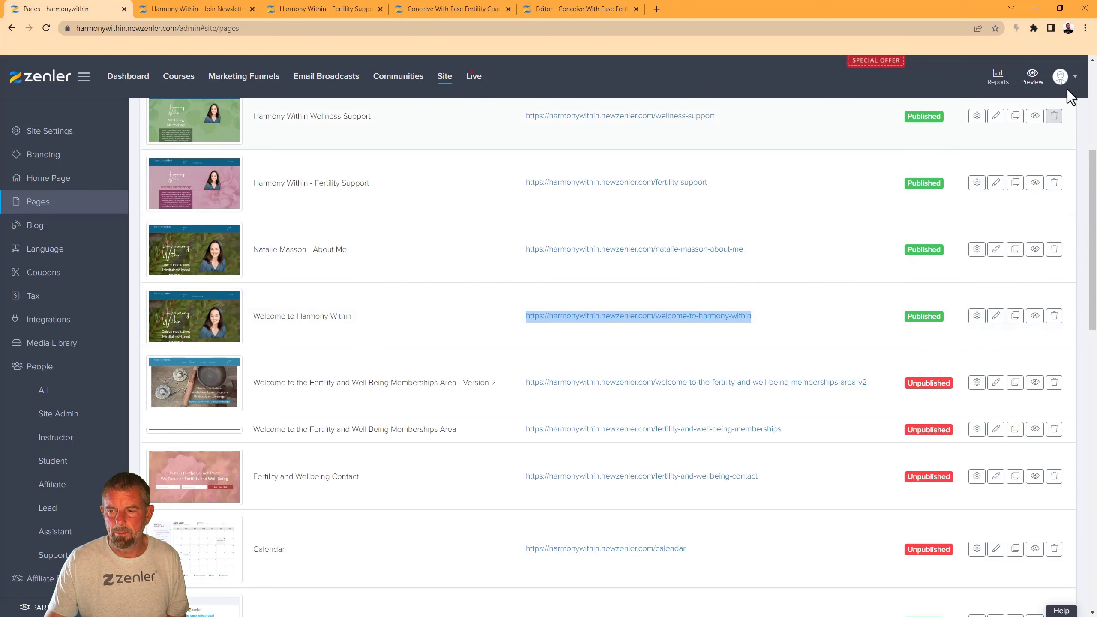
# Step: Load the copied Welcome to Harmony Within page address in a new Incognito window
pyautogui.click(1079, 29)
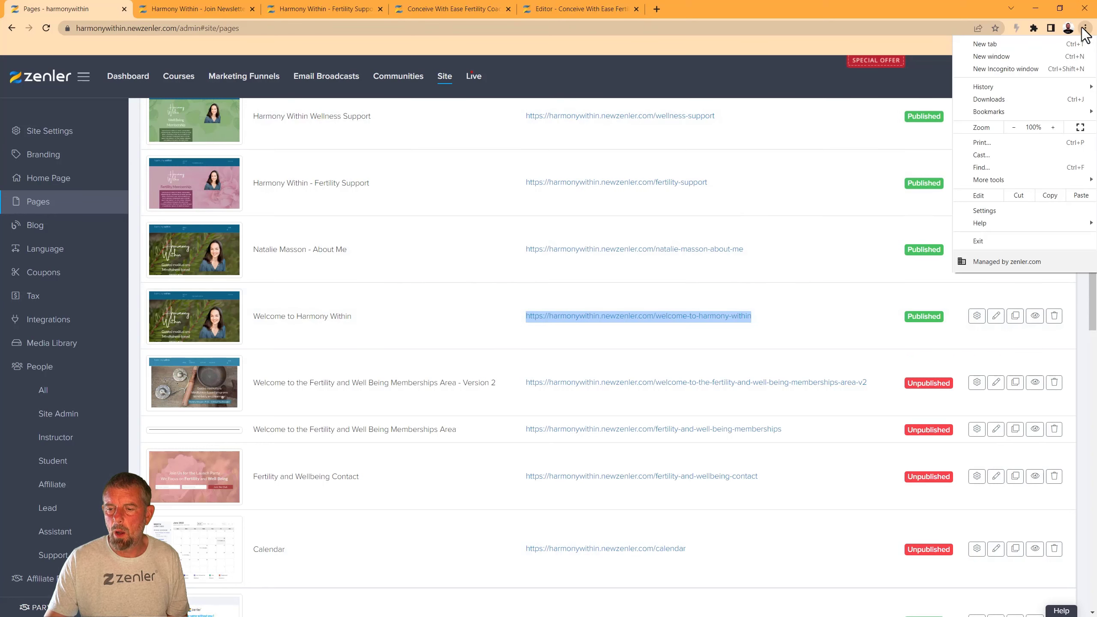
pyautogui.click(1017, 71)
pyautogui.hotkey('ctrl', 'v')
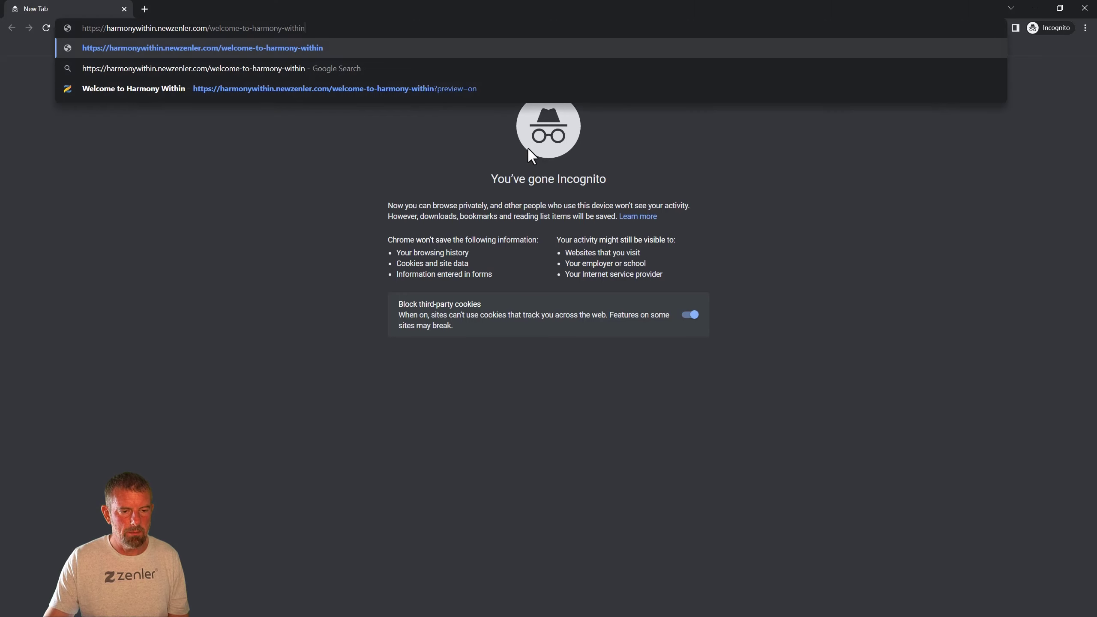
pyautogui.press('Return')
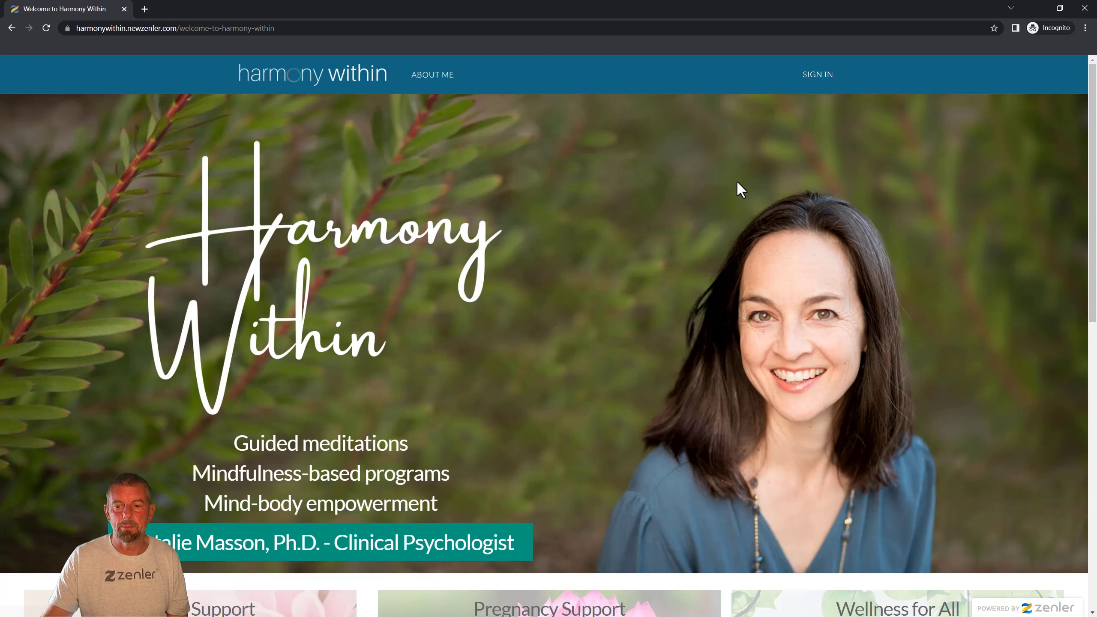
# Step: Look over the logged-out Welcome to Harmony Within page and follow the Fertility Support section's Learn More link
pyautogui.scroll(-3, 733, 187)
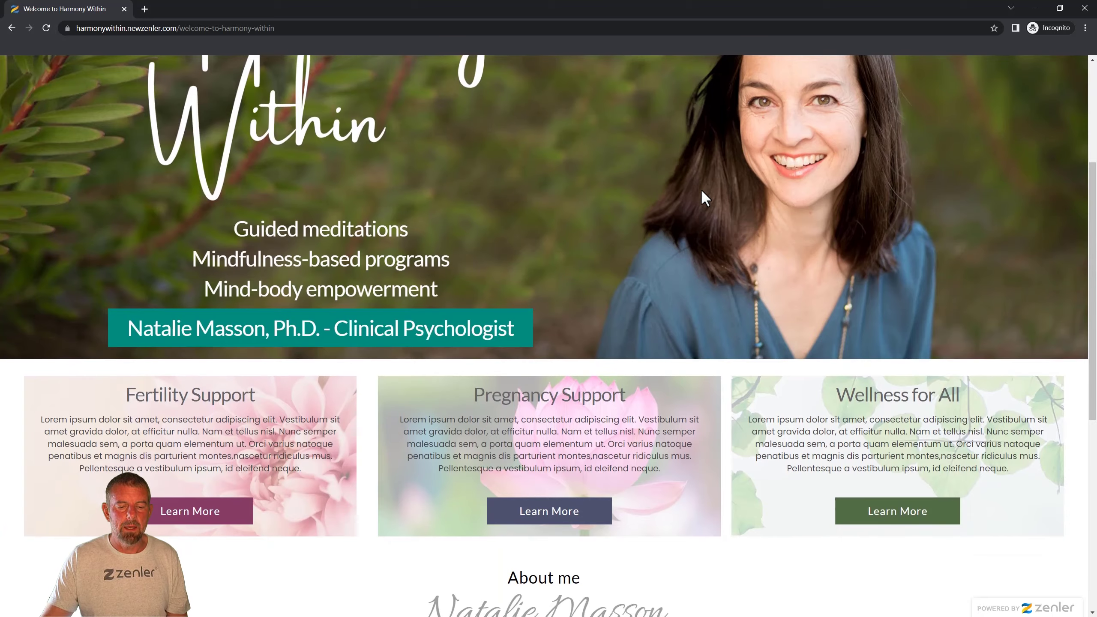
pyautogui.scroll(-3, 701, 189)
pyautogui.scroll(2, 686, 214)
pyautogui.scroll(2, 687, 220)
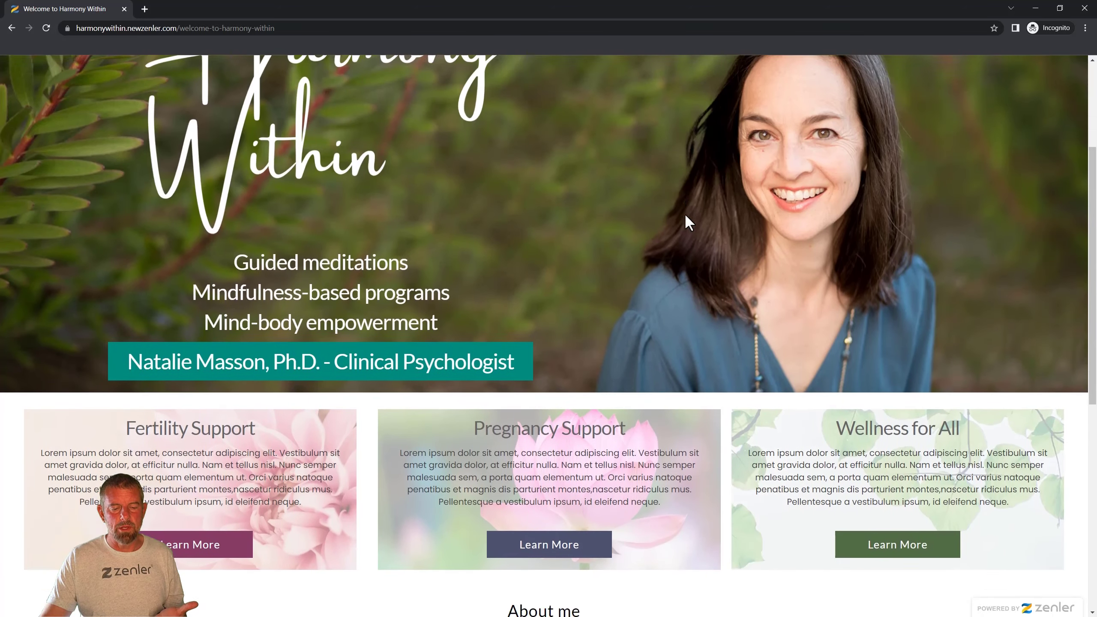
pyautogui.scroll(-8, 687, 221)
pyautogui.scroll(4, 688, 222)
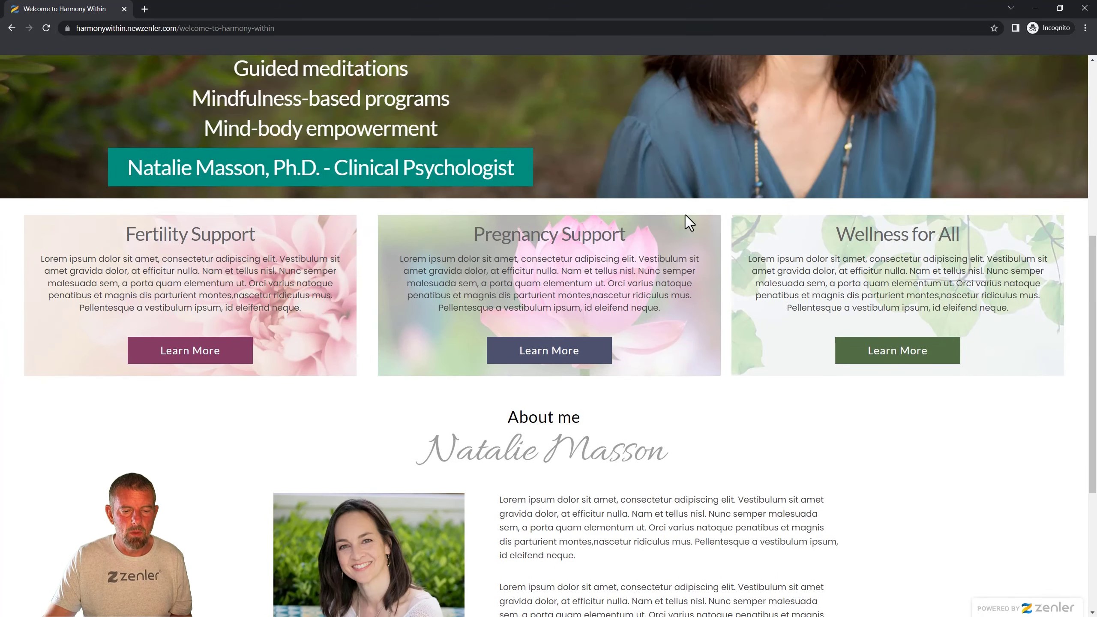
pyautogui.click(195, 357)
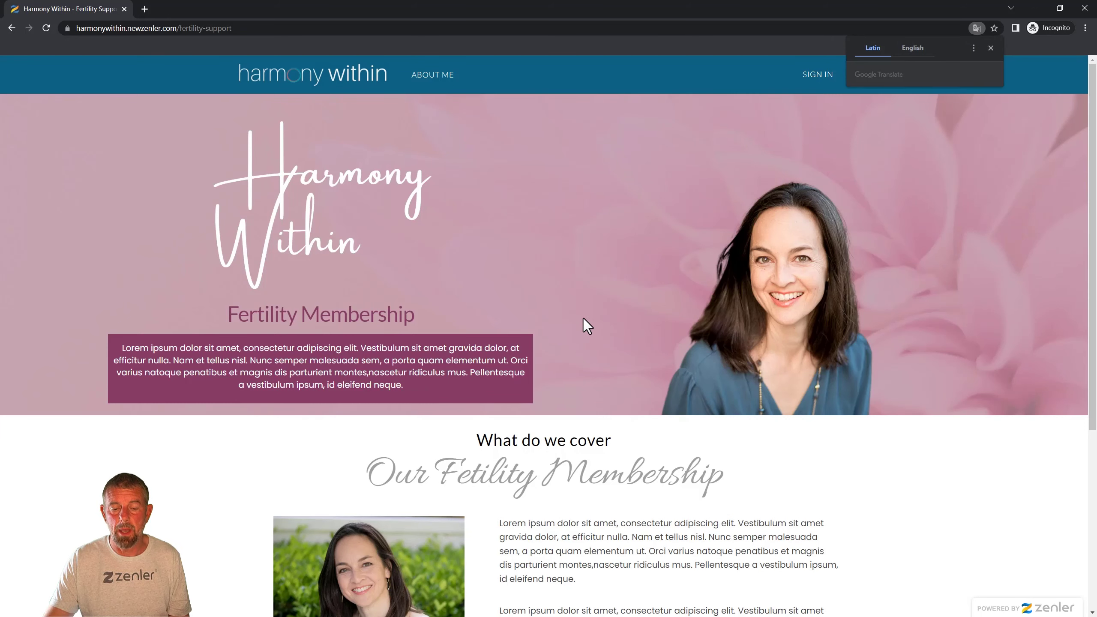
# Step: Review the Fertility Membership page, follow its subscribe link and look over the checkout page
pyautogui.scroll(-5, 592, 317)
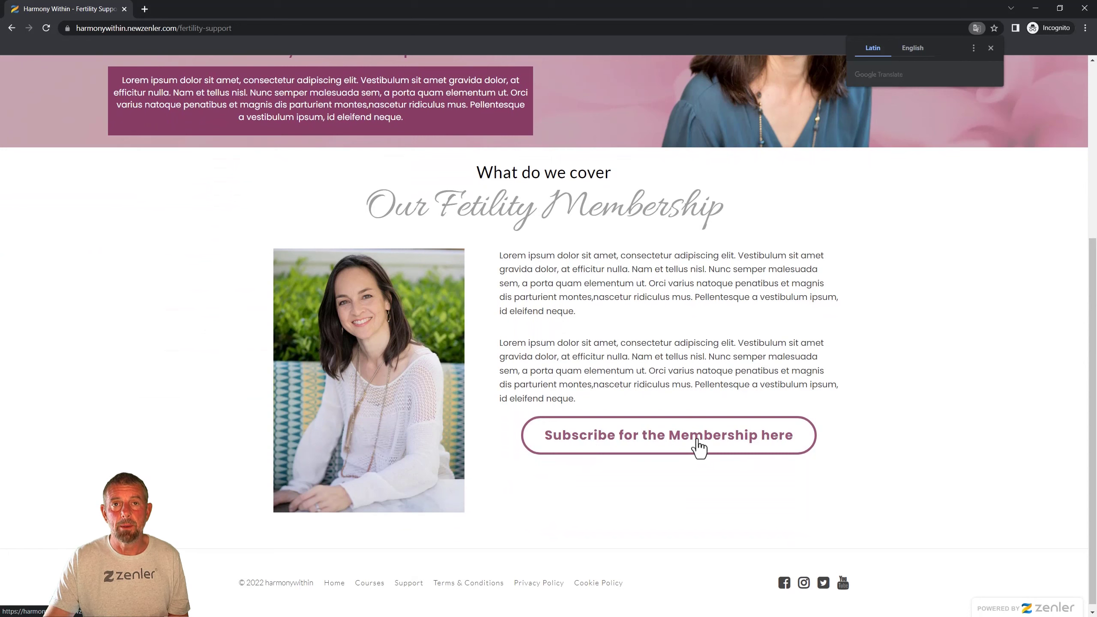
pyautogui.click(686, 446)
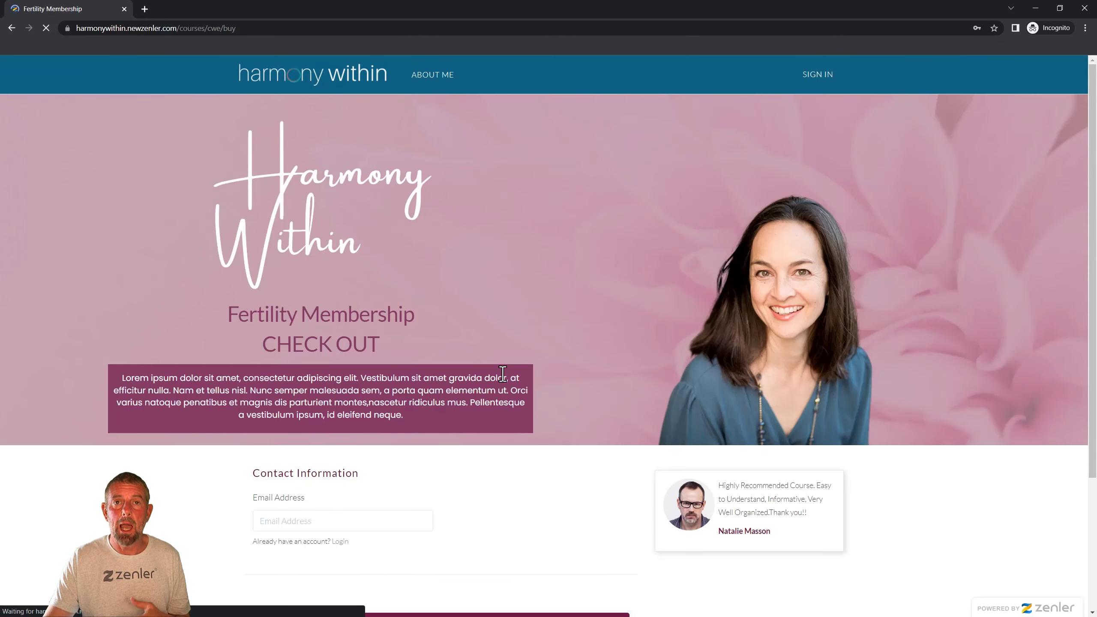
pyautogui.scroll(-3, 509, 370)
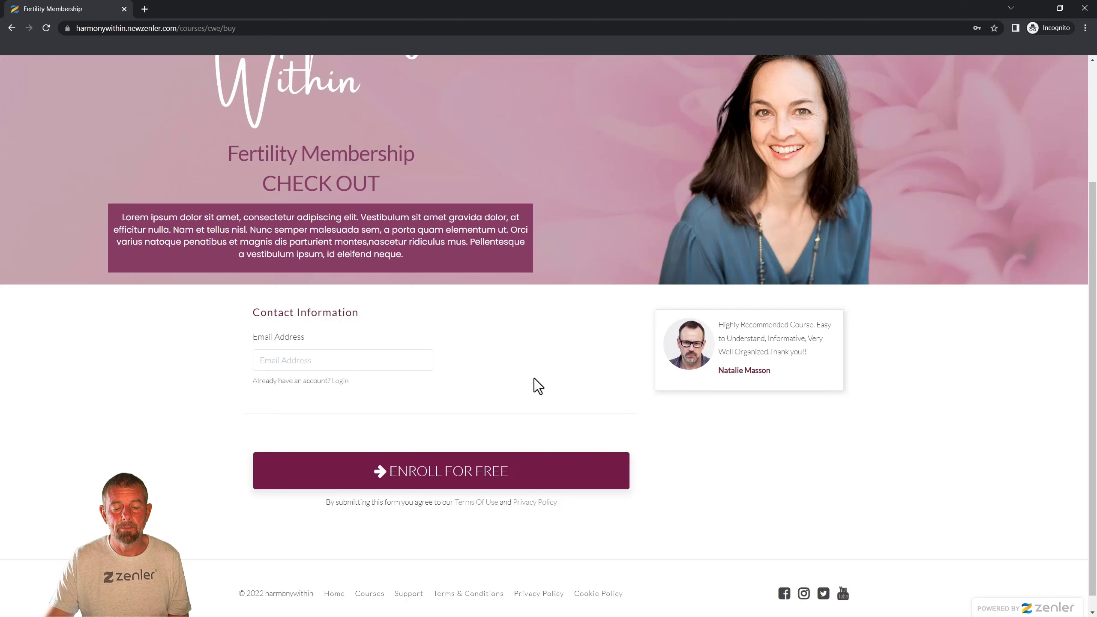
pyautogui.scroll(3, 566, 365)
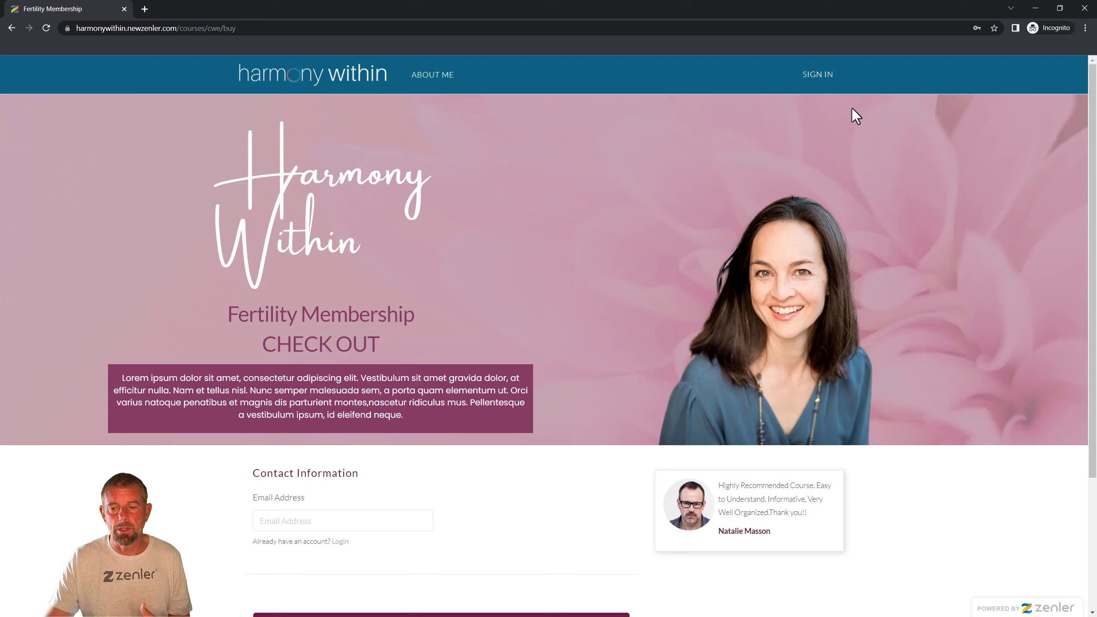
# Step: Sign in to the site as the test student with the account e-mail and password, completing the robot check
pyautogui.click(816, 76)
pyautogui.click(487, 194)
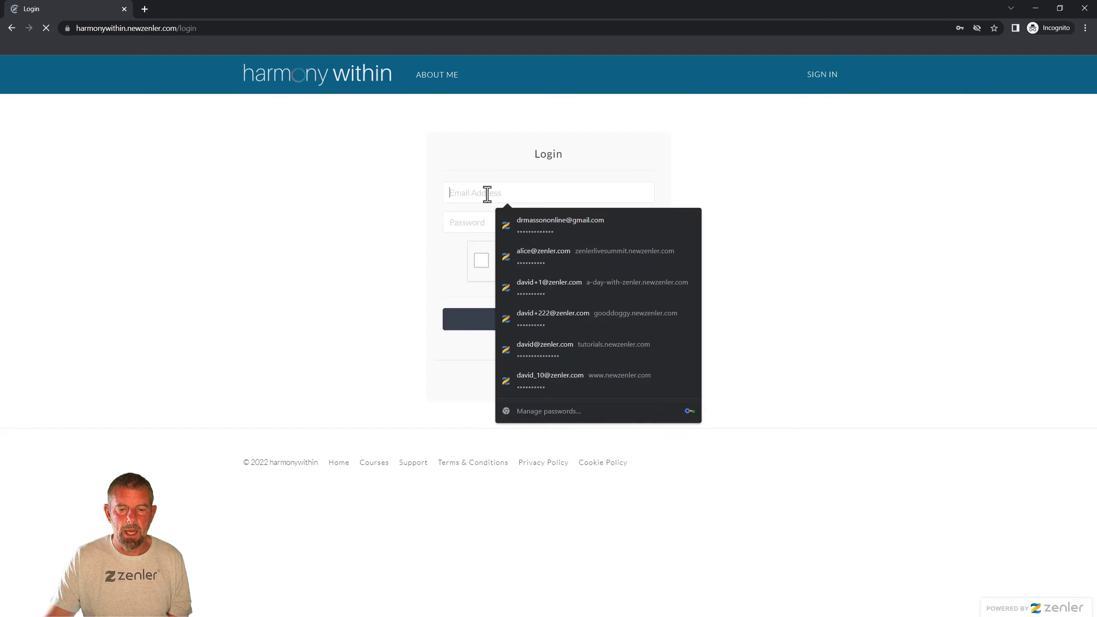
pyautogui.click(522, 281)
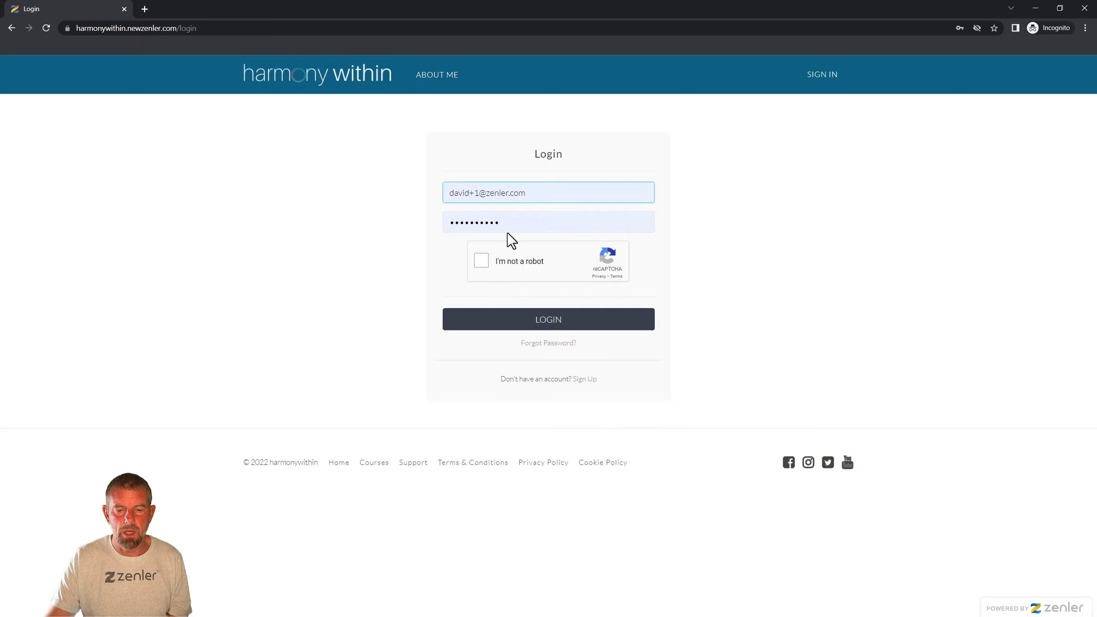
pyautogui.press('Tab')
pyautogui.write('•••••')
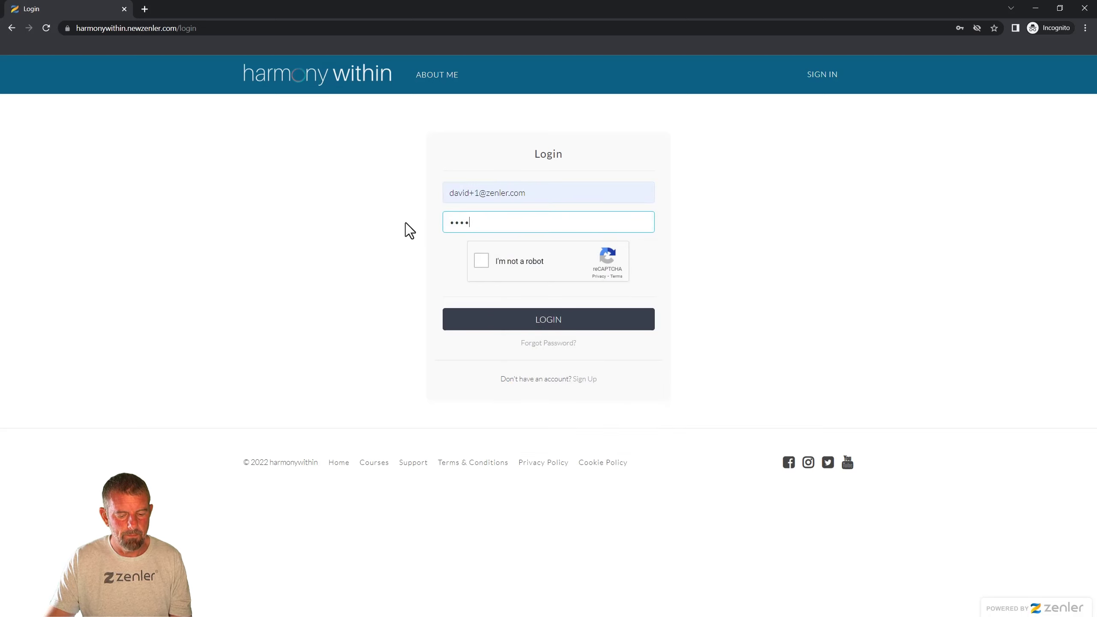
pyautogui.write('••••')
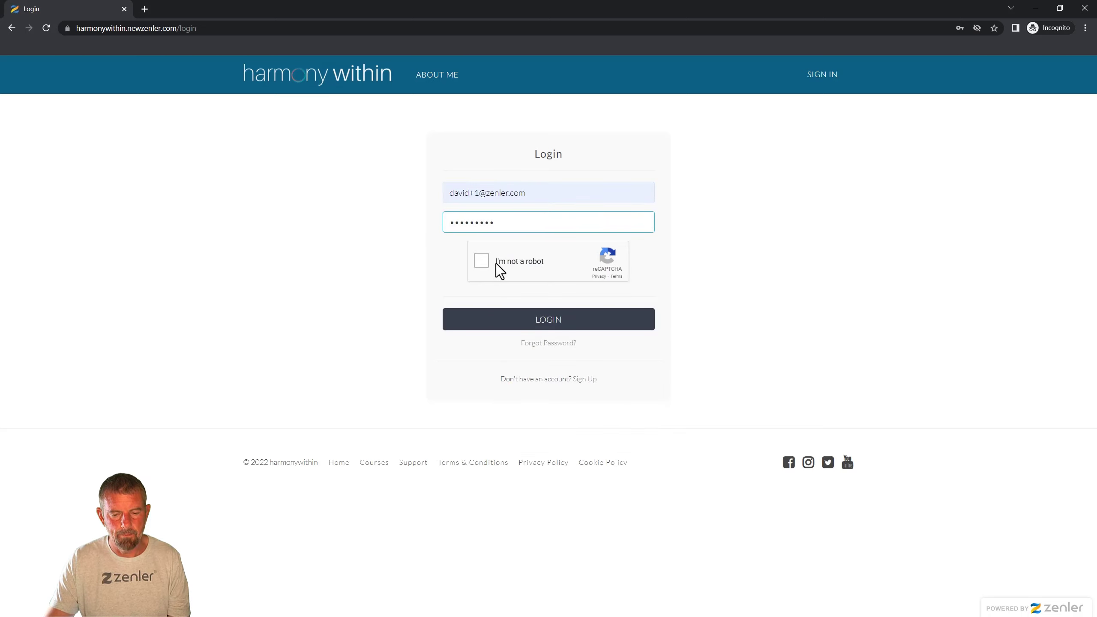
pyautogui.click(492, 258)
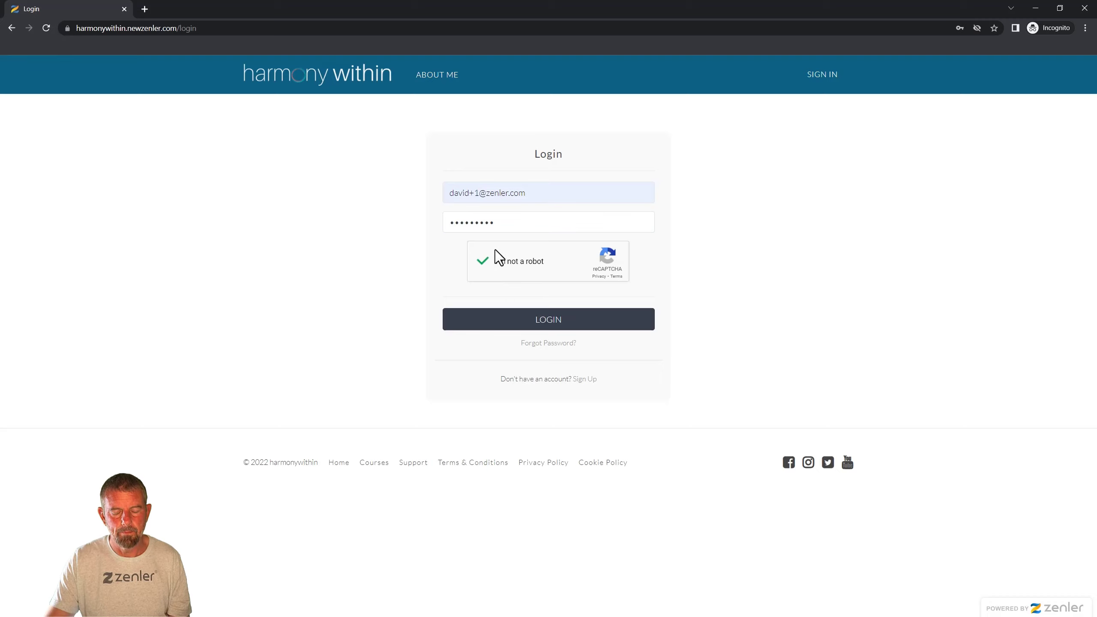
pyautogui.click(550, 323)
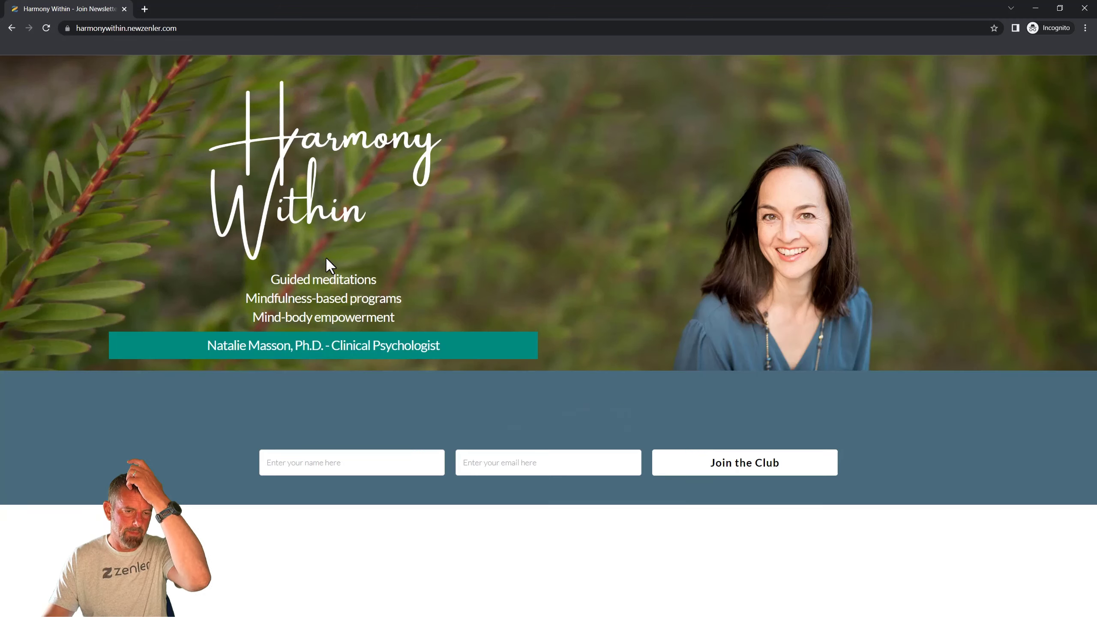
# Step: Load the copied Welcome to Harmony Within address as the signed-in student and follow Learn More under Fertility Support
pyautogui.click(232, 30)
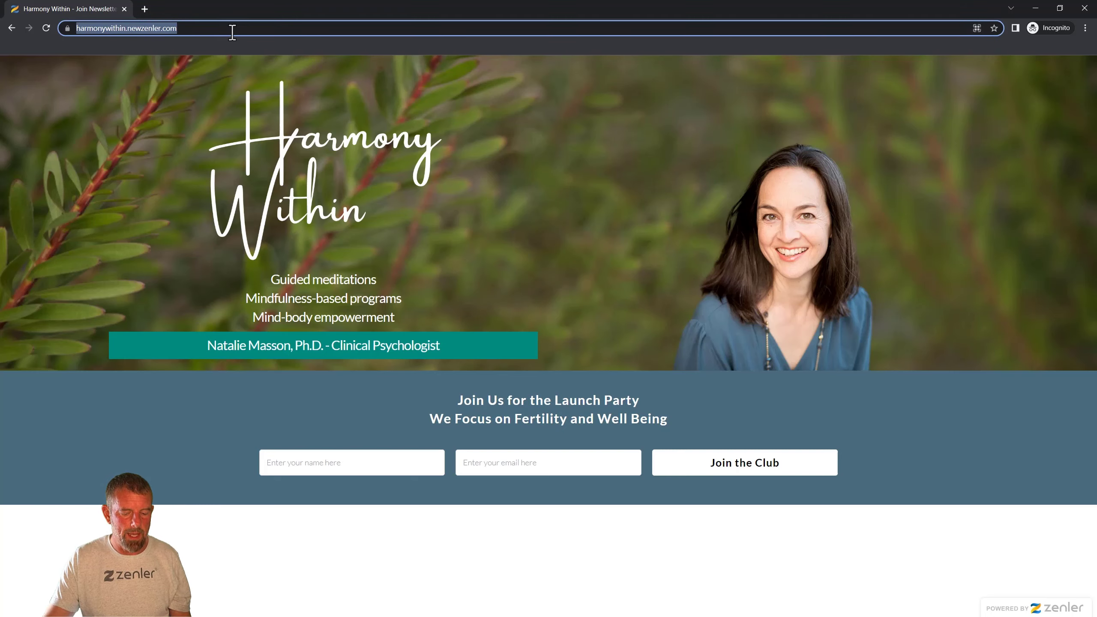
pyautogui.hotkey('ctrl', 'v')
pyautogui.press('Return')
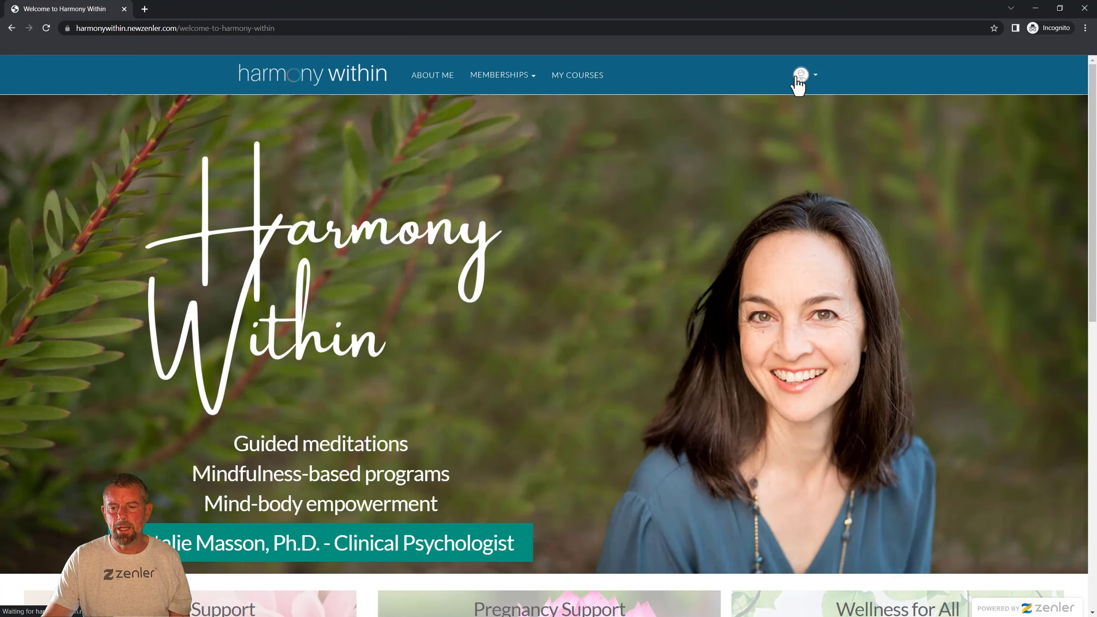
pyautogui.scroll(-4, 627, 274)
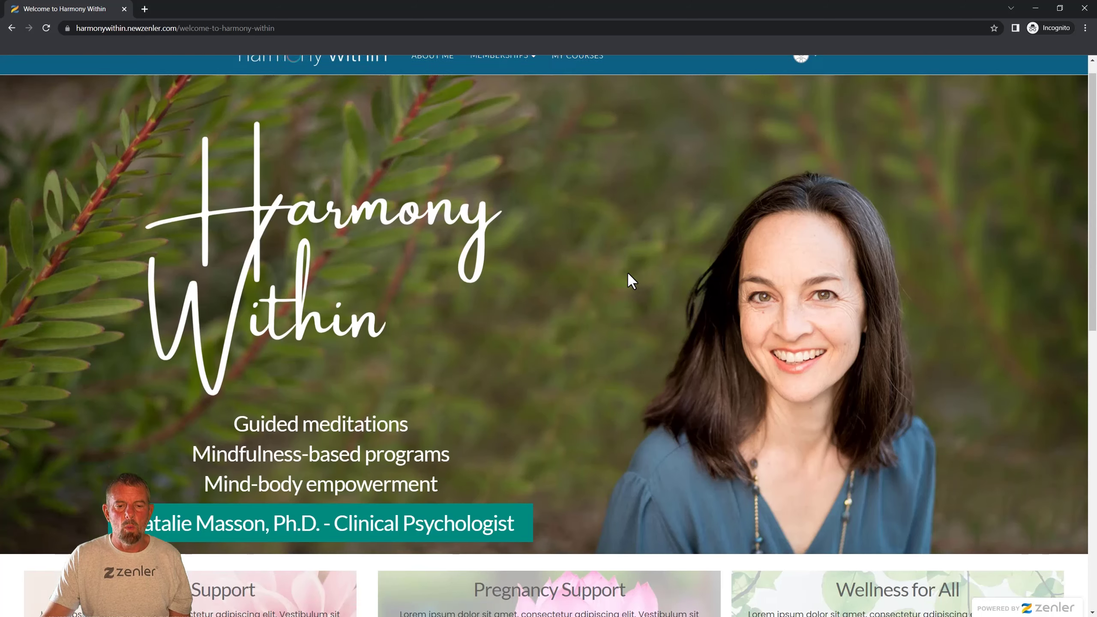
pyautogui.scroll(3, 627, 273)
pyautogui.scroll(-5, 627, 274)
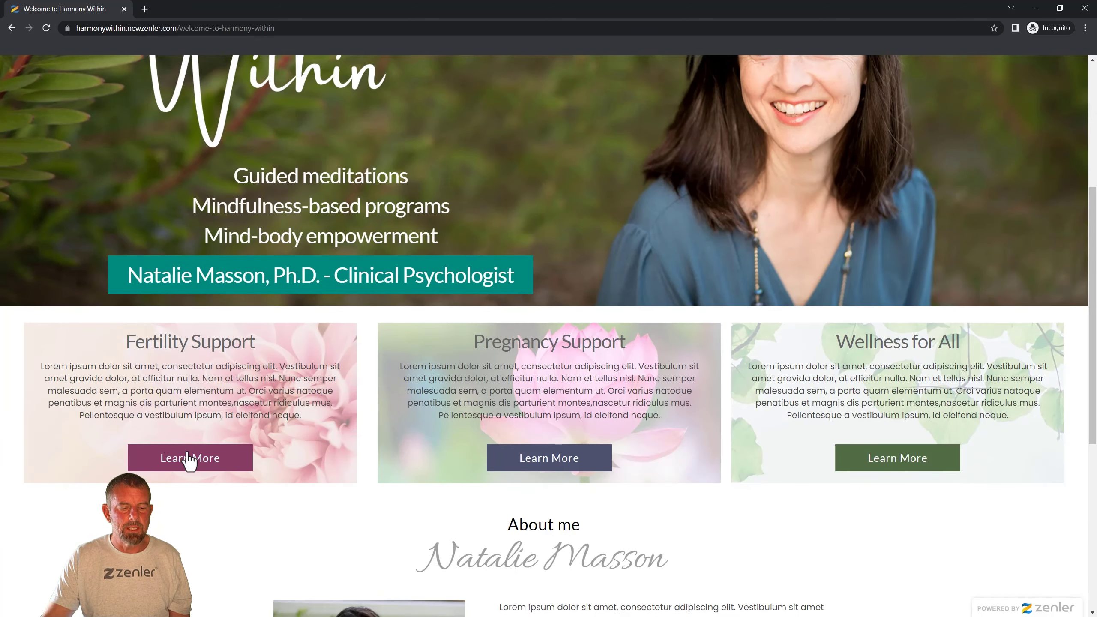
pyautogui.click(187, 461)
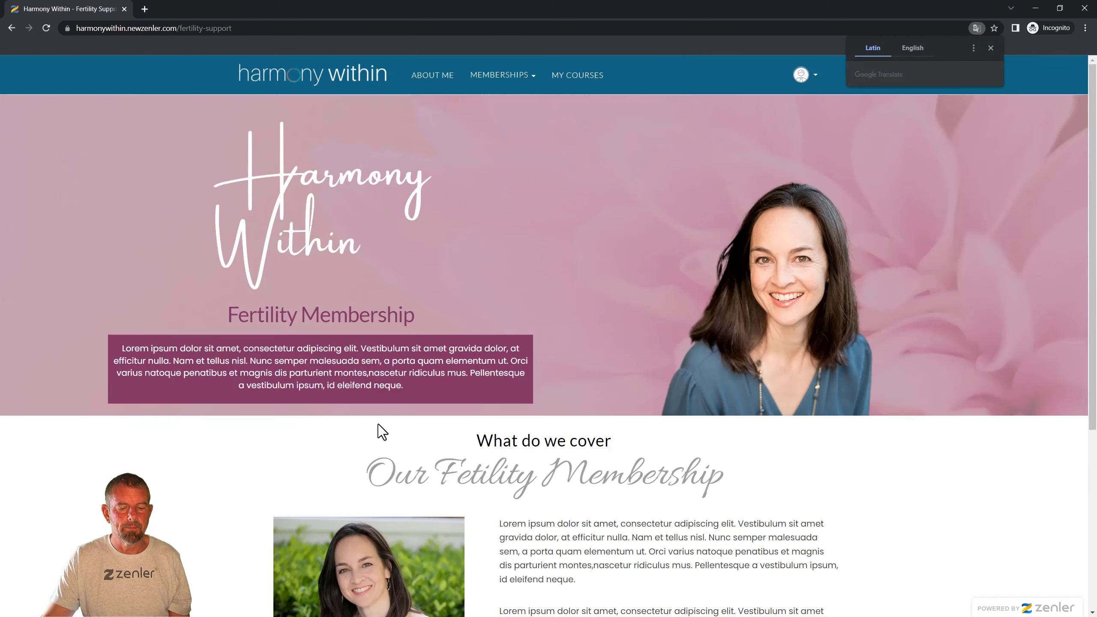
# Step: Follow the membership subscribe link on the Fertility Membership page and examine the courses included on the page it opens
pyautogui.scroll(-6, 547, 413)
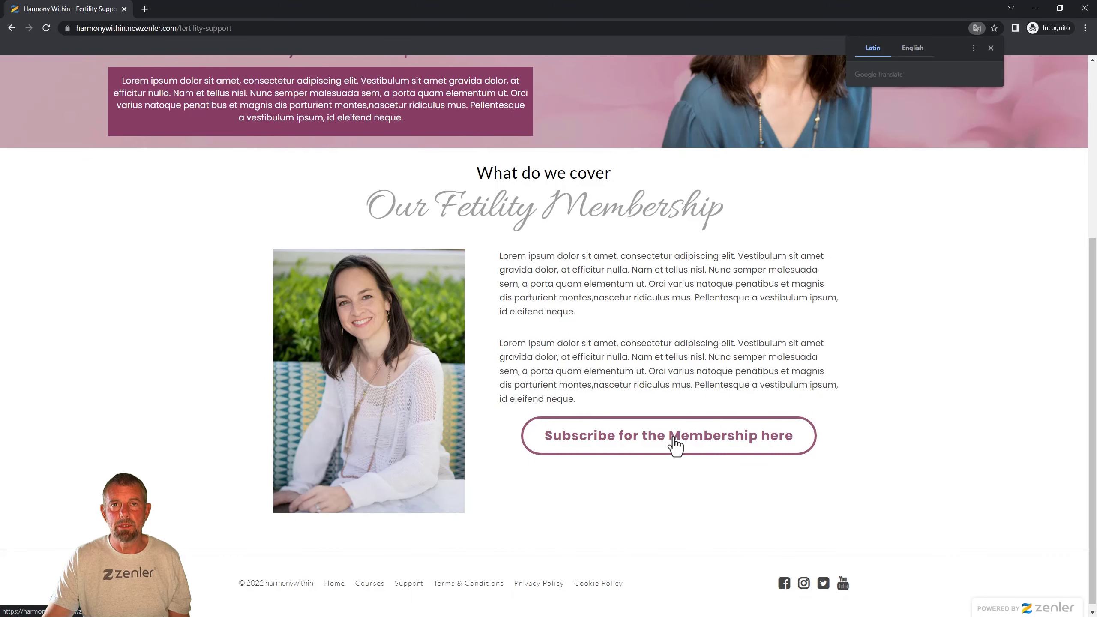
pyautogui.click(653, 443)
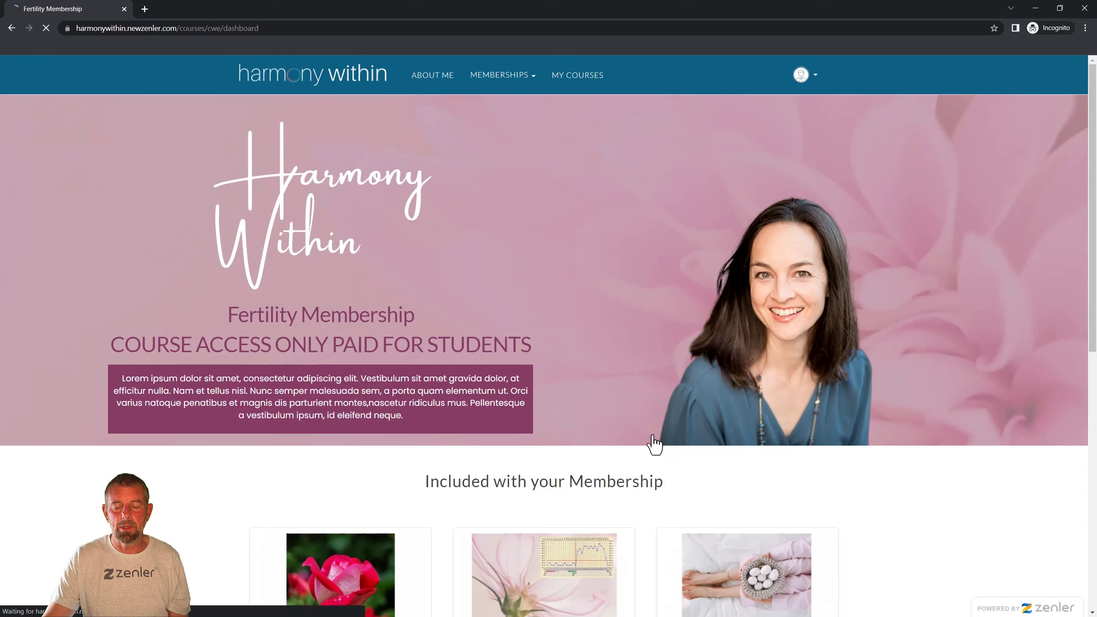
pyautogui.scroll(-3, 569, 411)
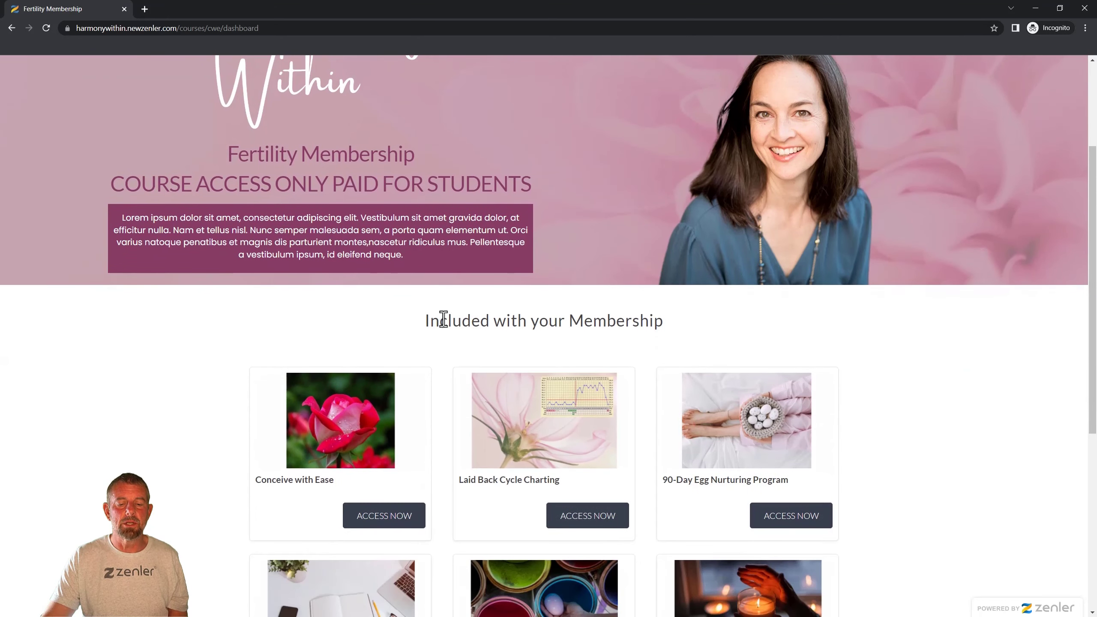
pyautogui.moveTo(444, 320); pyautogui.dragTo(657, 320)
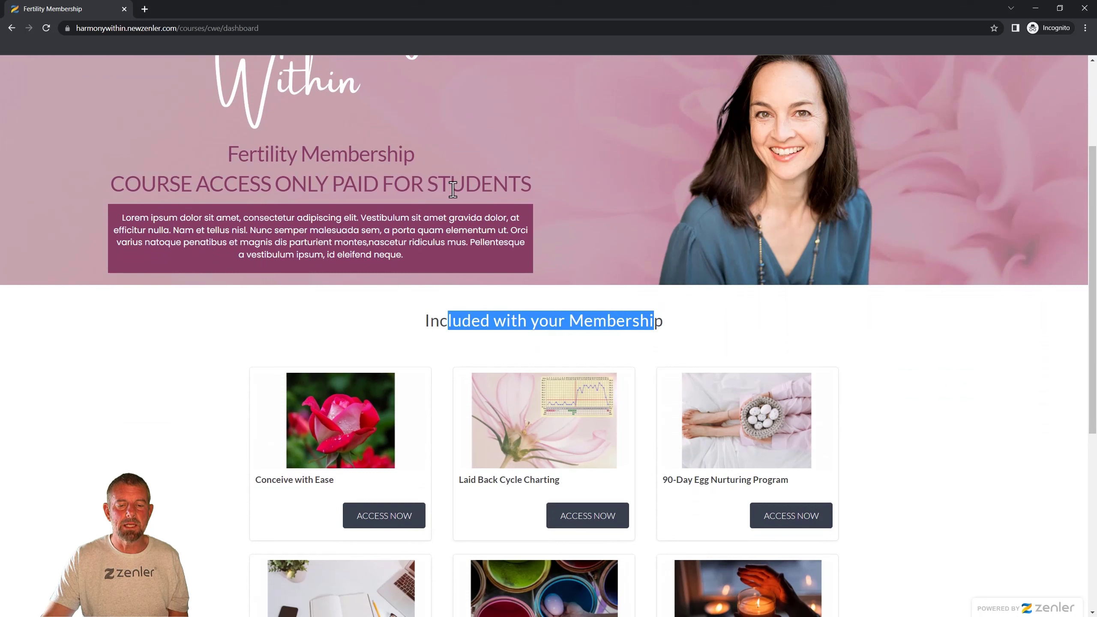
# Step: Return to the Fertility Support page, open Fertility Membership from the site header's Memberships links and review the course access page
pyautogui.click(12, 28)
pyautogui.scroll(5, 490, 183)
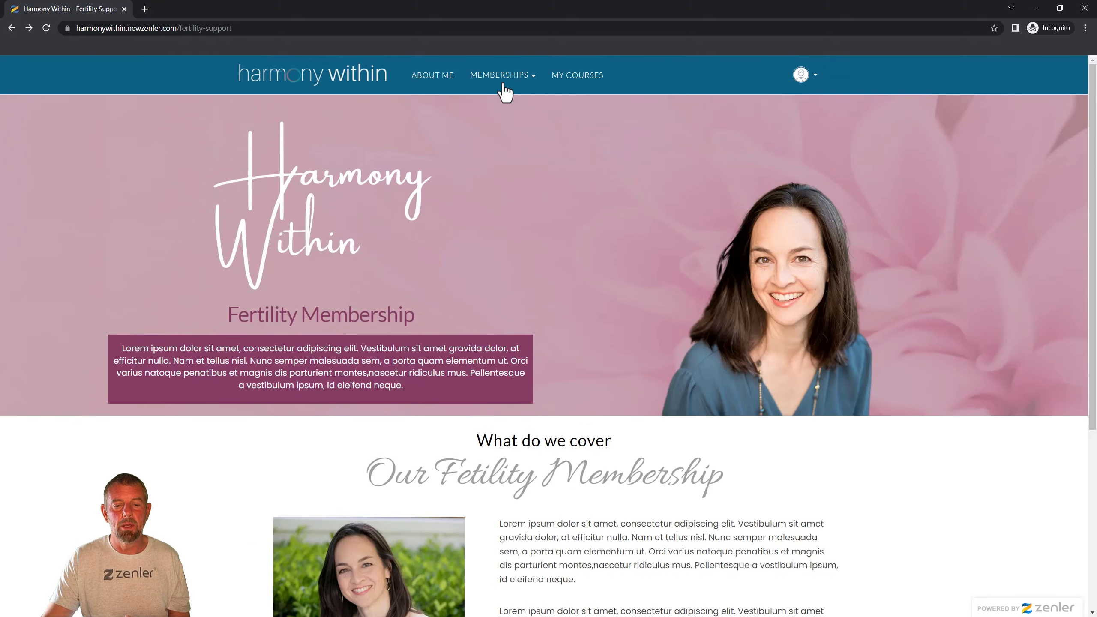
pyautogui.click(526, 76)
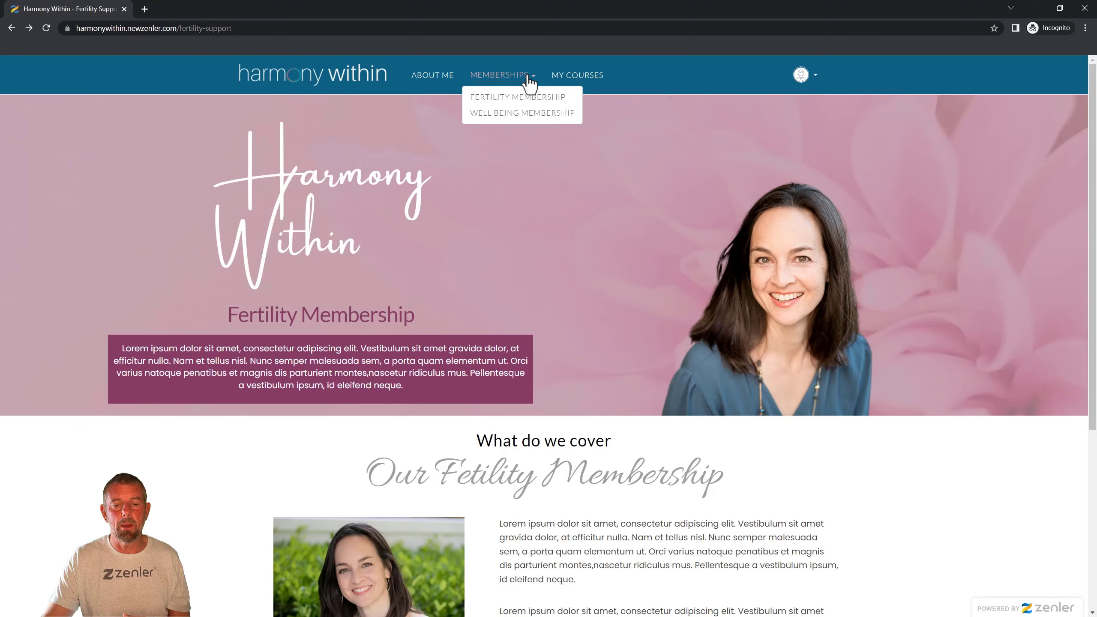
pyautogui.click(503, 100)
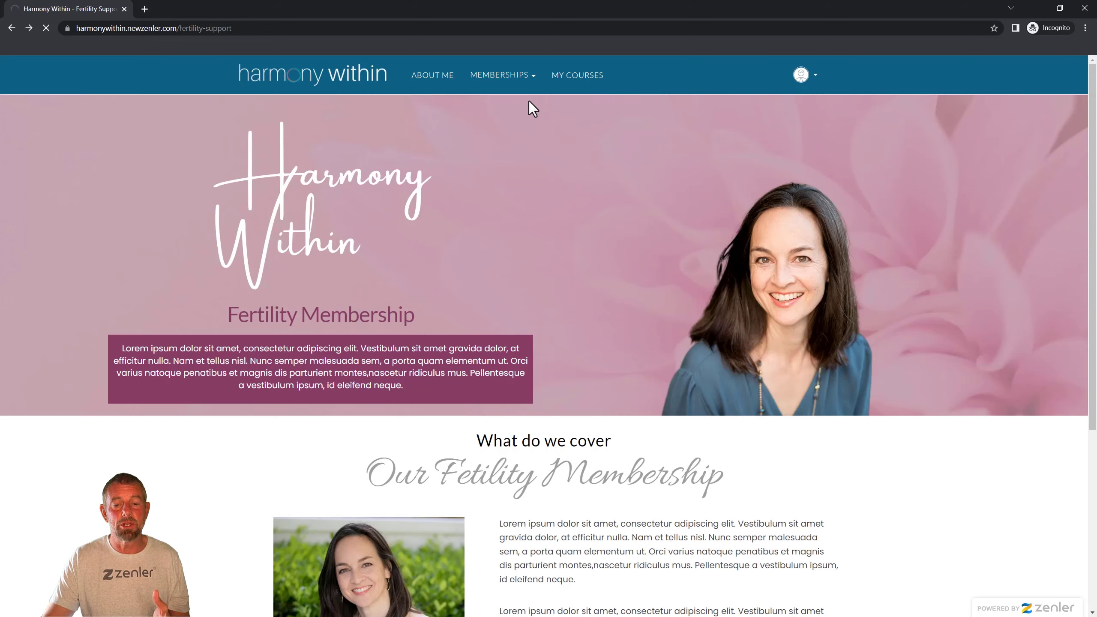
pyautogui.scroll(-5, 598, 205)
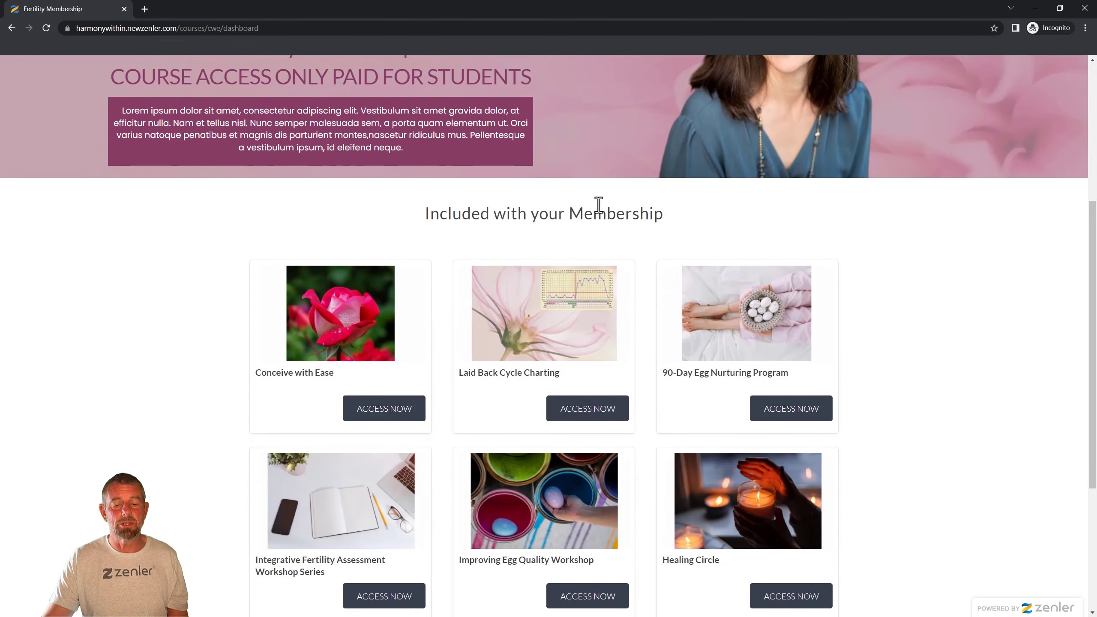
pyautogui.scroll(5, 598, 205)
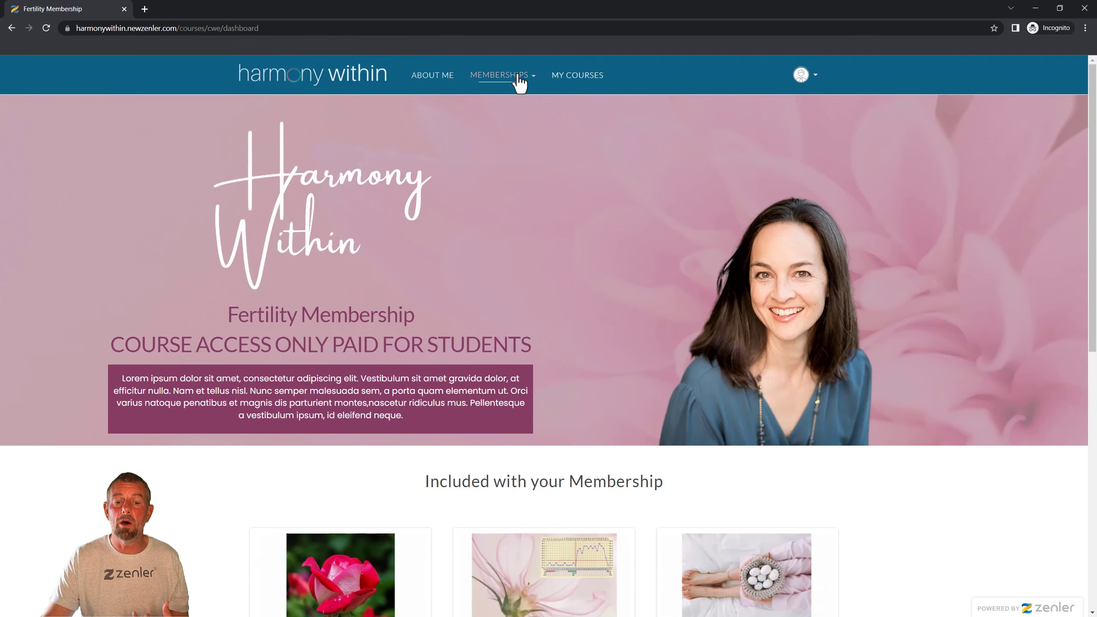
# Step: Switch to the Zenler admin window and unenroll the test student from the Conceive With Ease Fertility Coaching Program
pyautogui.click(1035, 8)
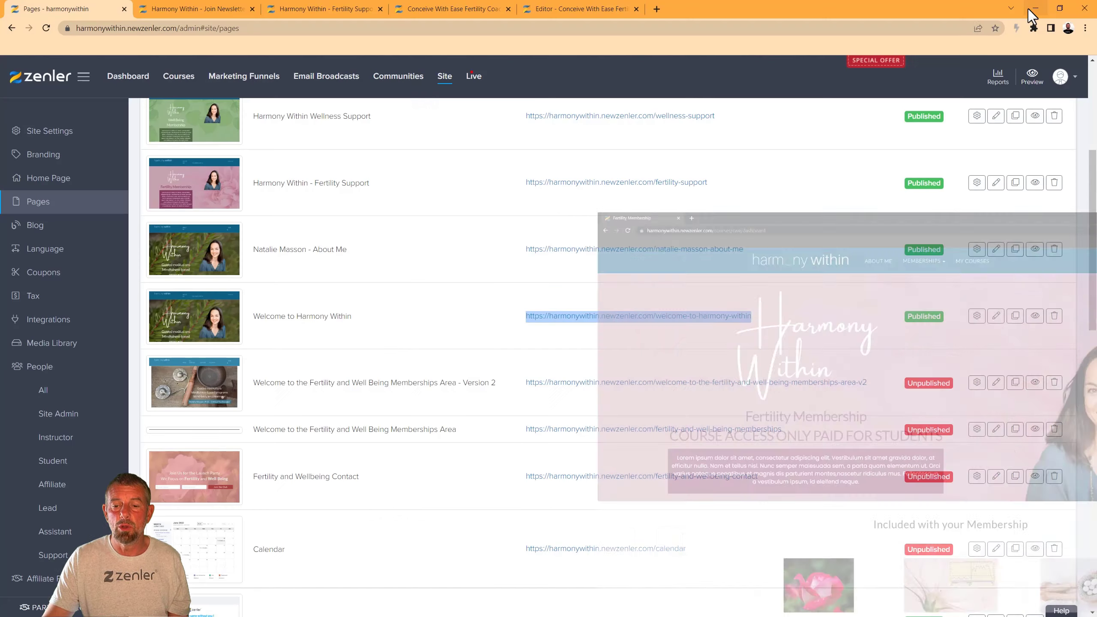
pyautogui.click(45, 394)
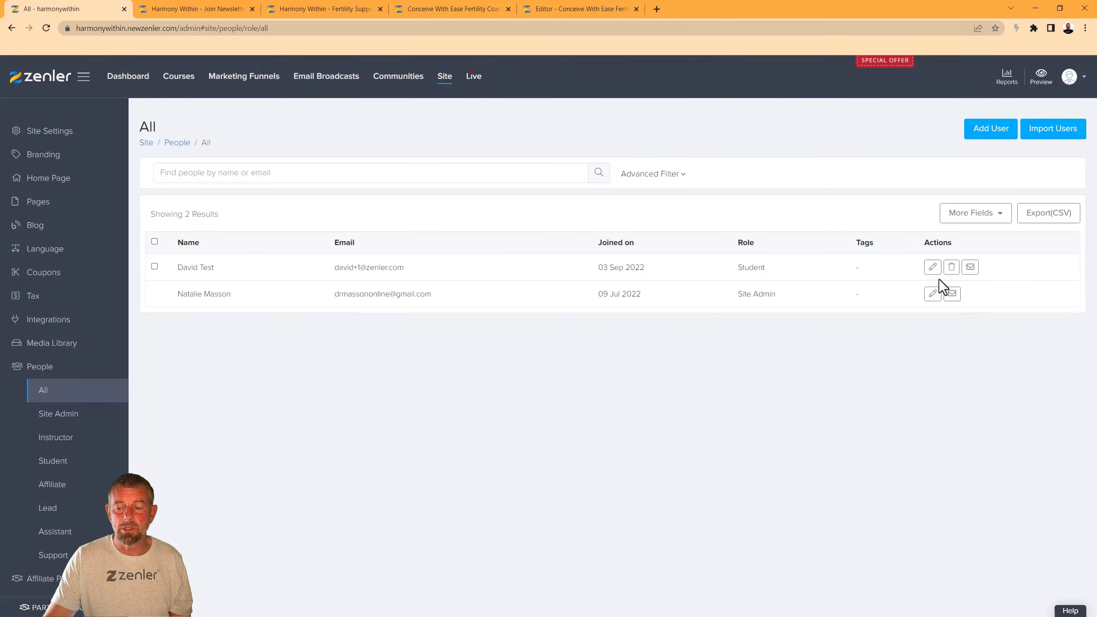
pyautogui.click(933, 268)
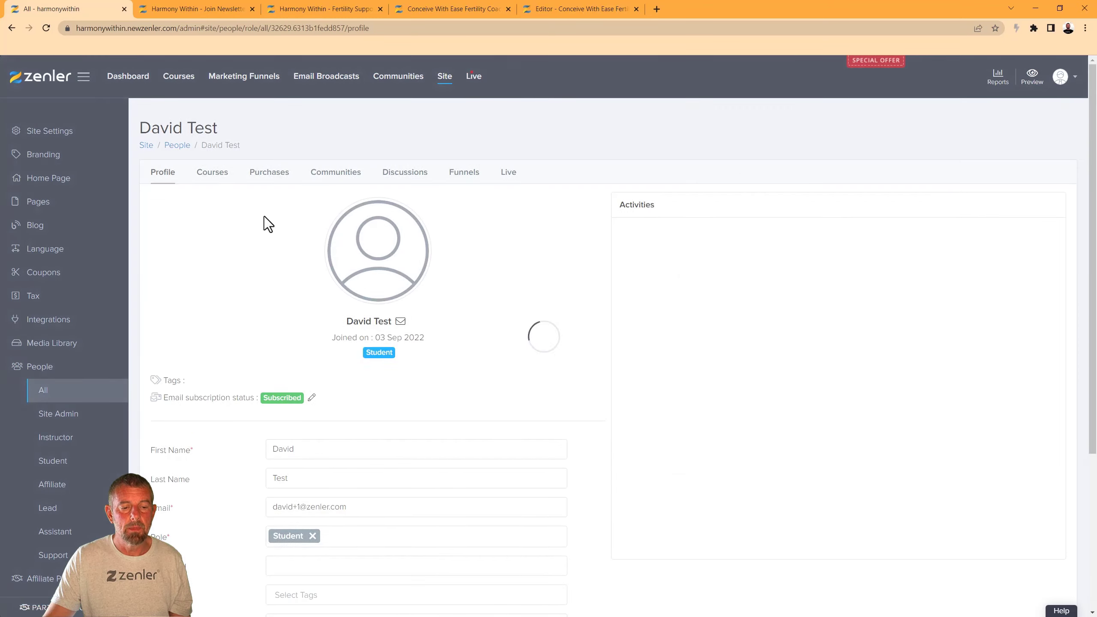
pyautogui.click(218, 175)
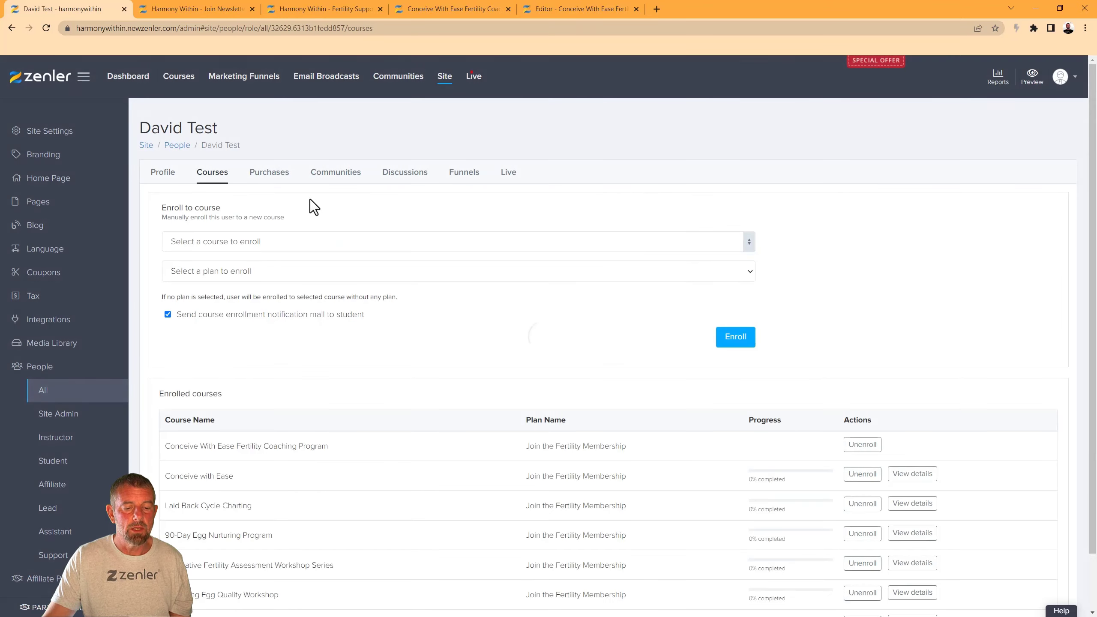
pyautogui.scroll(-2, 321, 529)
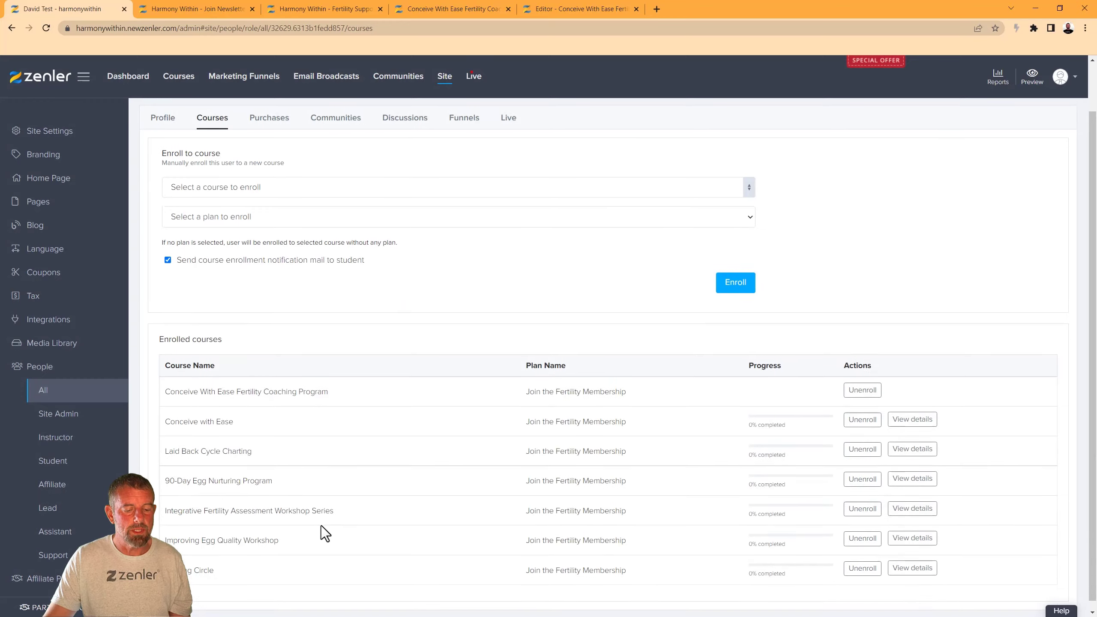
pyautogui.scroll(2, 321, 527)
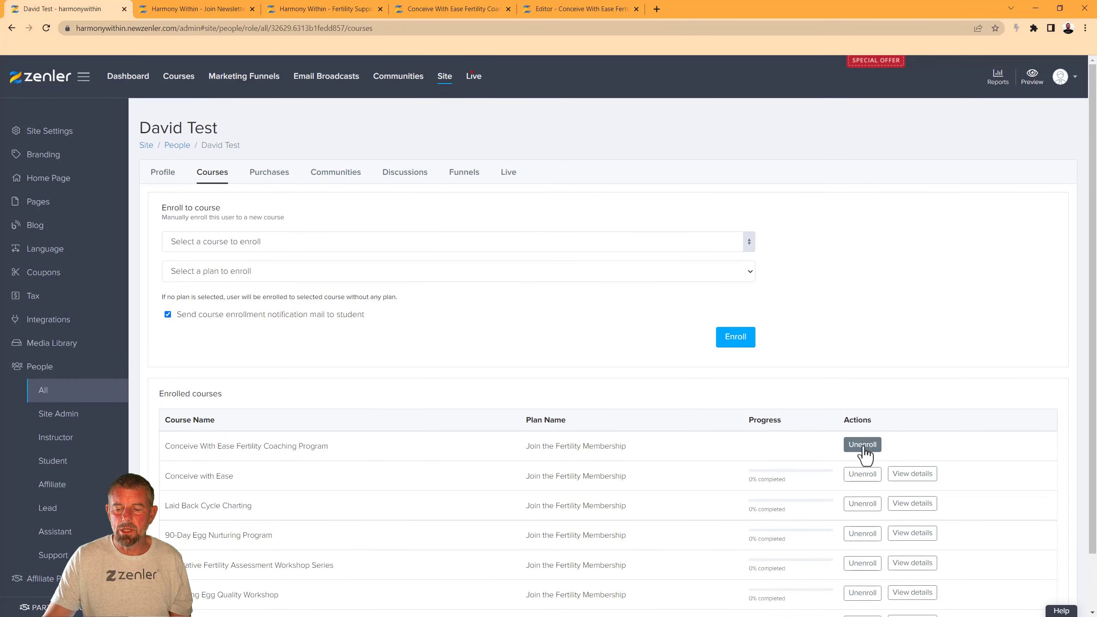
pyautogui.click(862, 445)
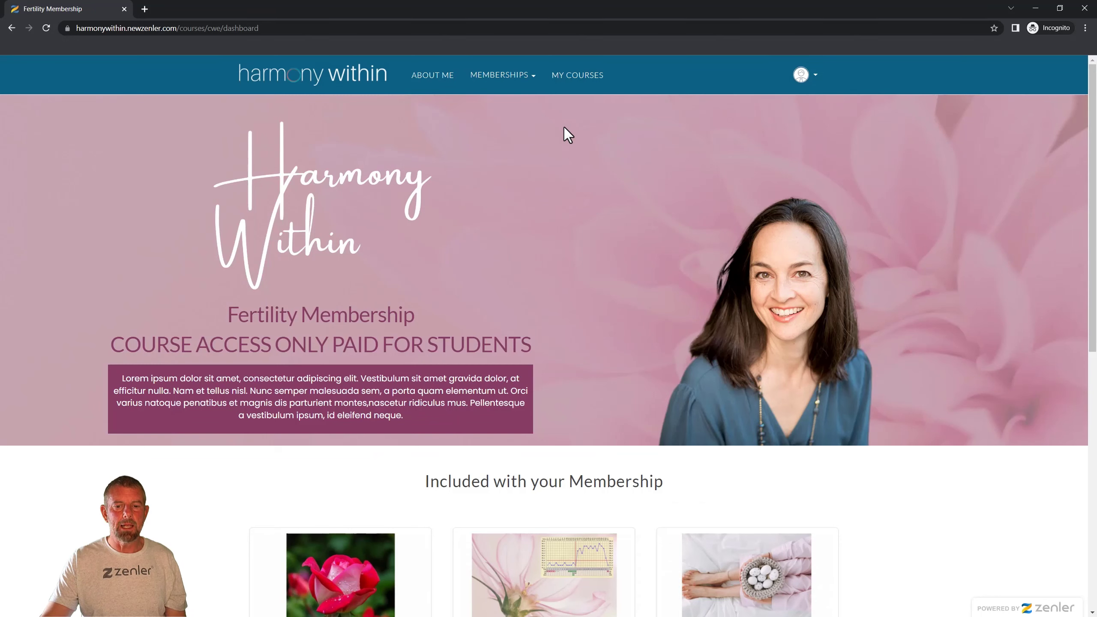
# Step: Check the student's My Courses page, then in the Zenler admin turn off the secret option for Integrative Fertility Assessment Consultation Session and update it
pyautogui.click(579, 82)
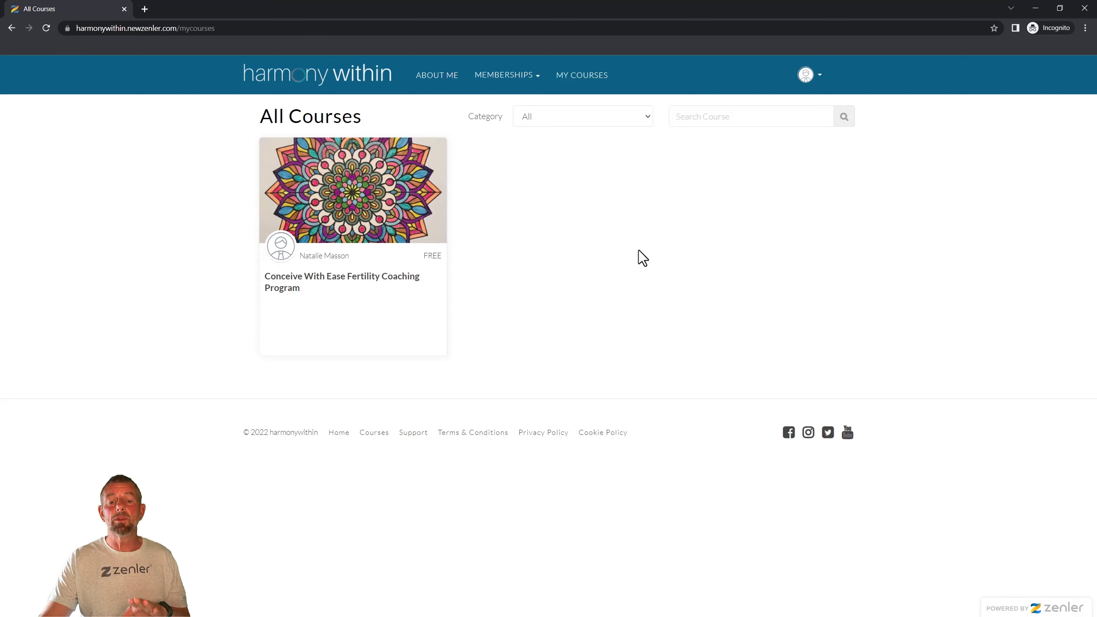
pyautogui.click(1036, 9)
pyautogui.click(179, 77)
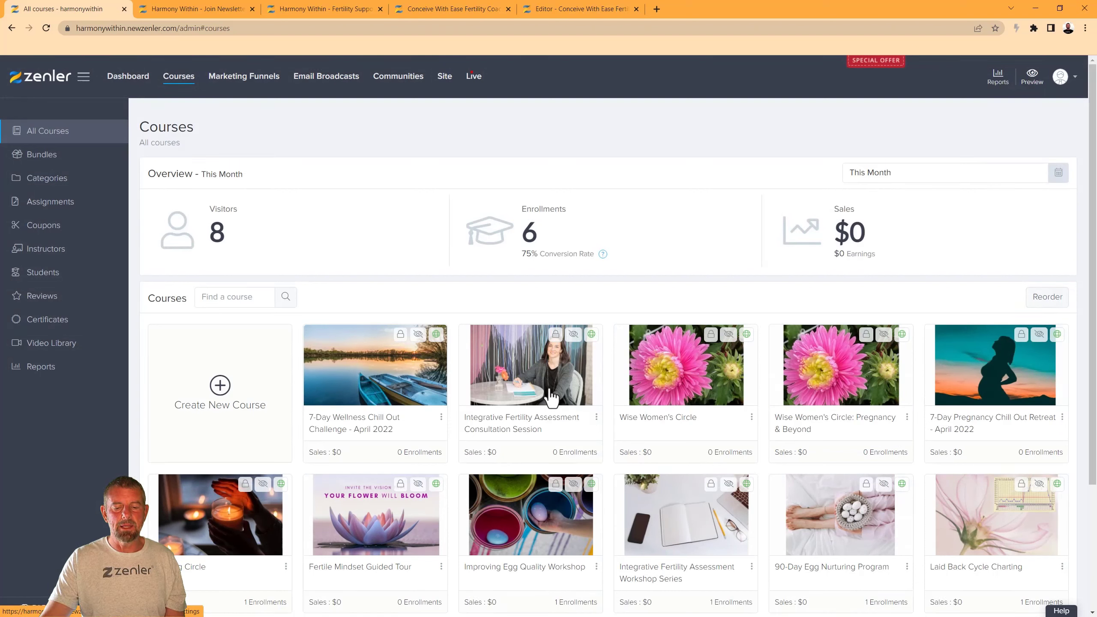
pyautogui.click(552, 397)
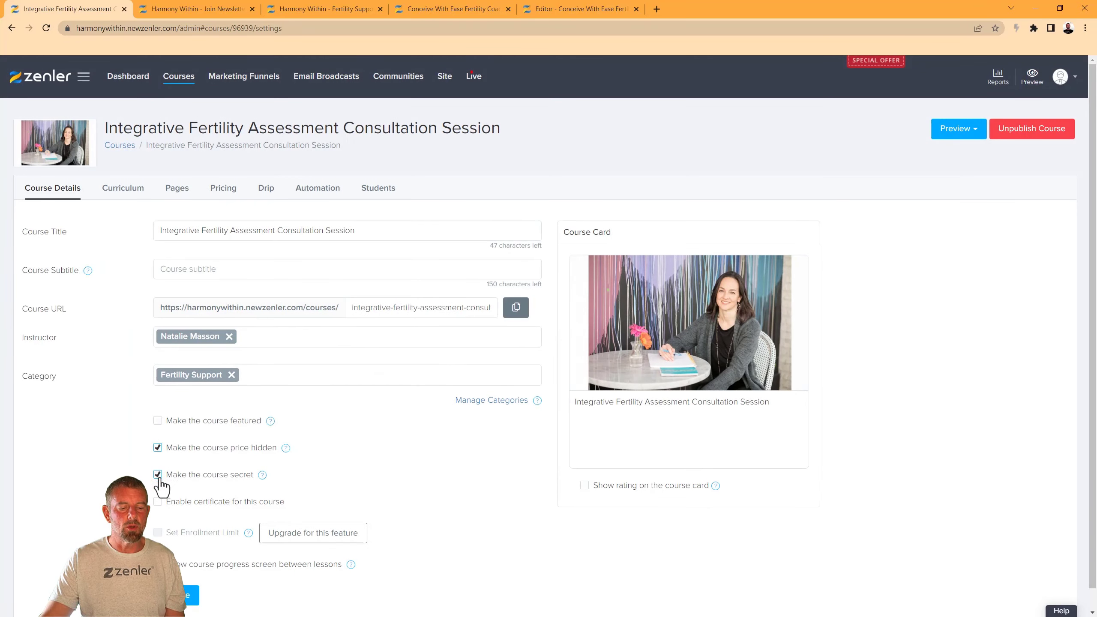
pyautogui.click(174, 475)
pyautogui.click(190, 595)
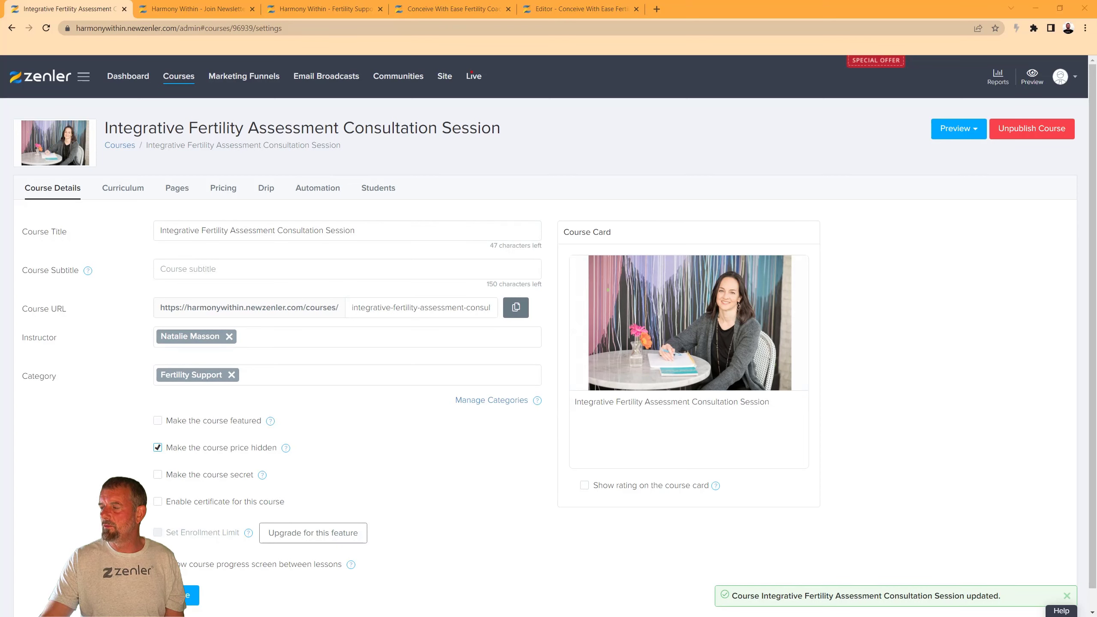
# Step: Reload the student's course listing in the Incognito window, then make the consultation session course secret again in the admin and update it
pyautogui.hotkey('alt', 'Tab')
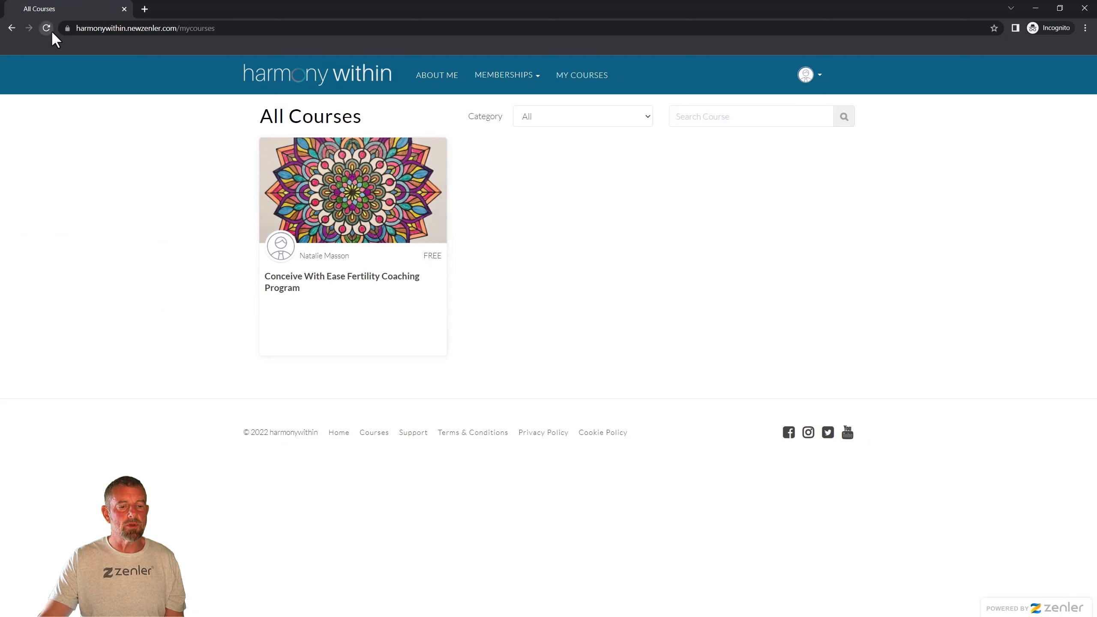
pyautogui.click(48, 29)
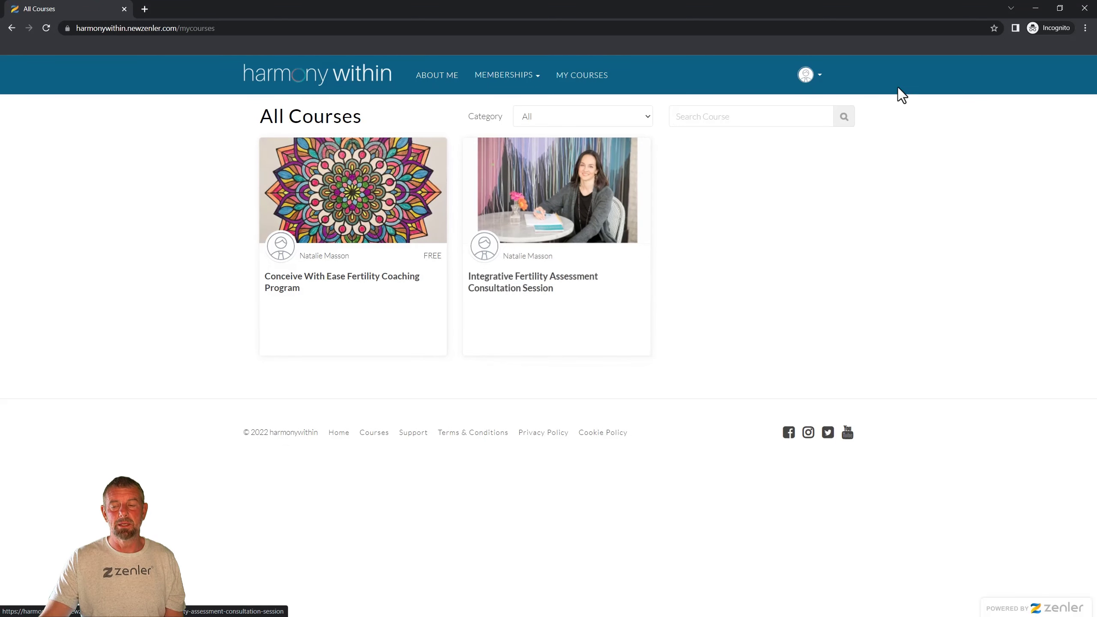
pyautogui.click(1035, 7)
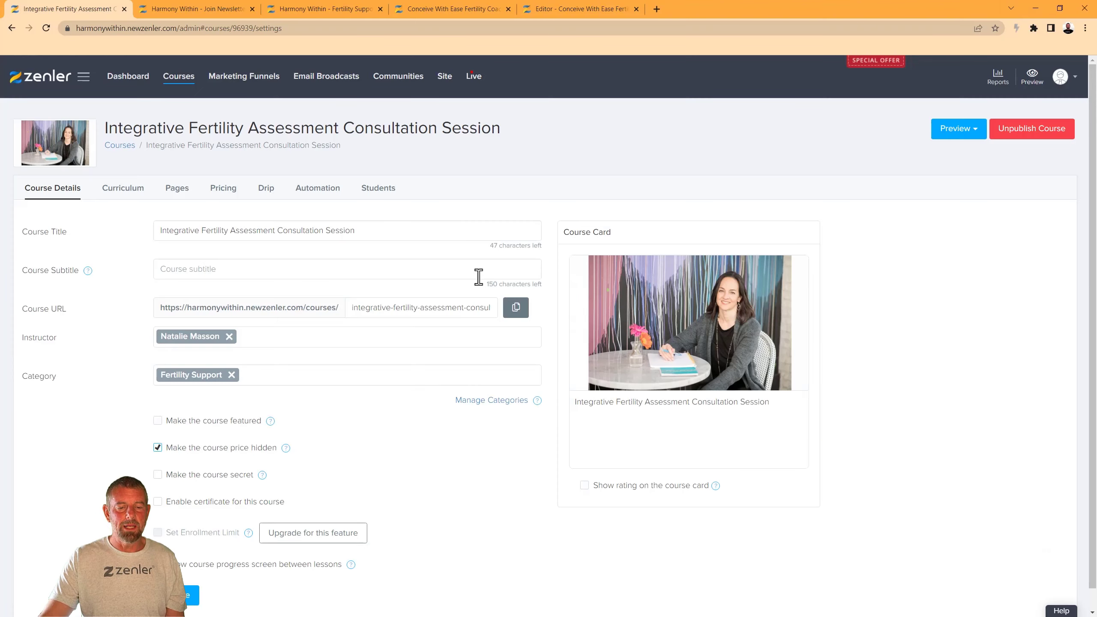
pyautogui.click(164, 476)
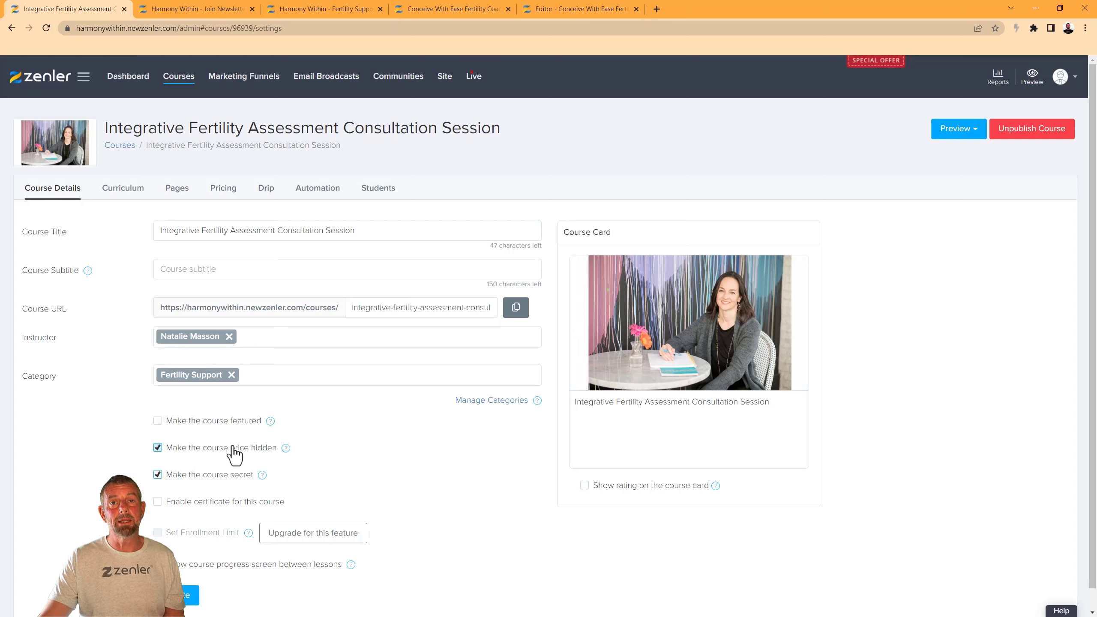
pyautogui.click(190, 596)
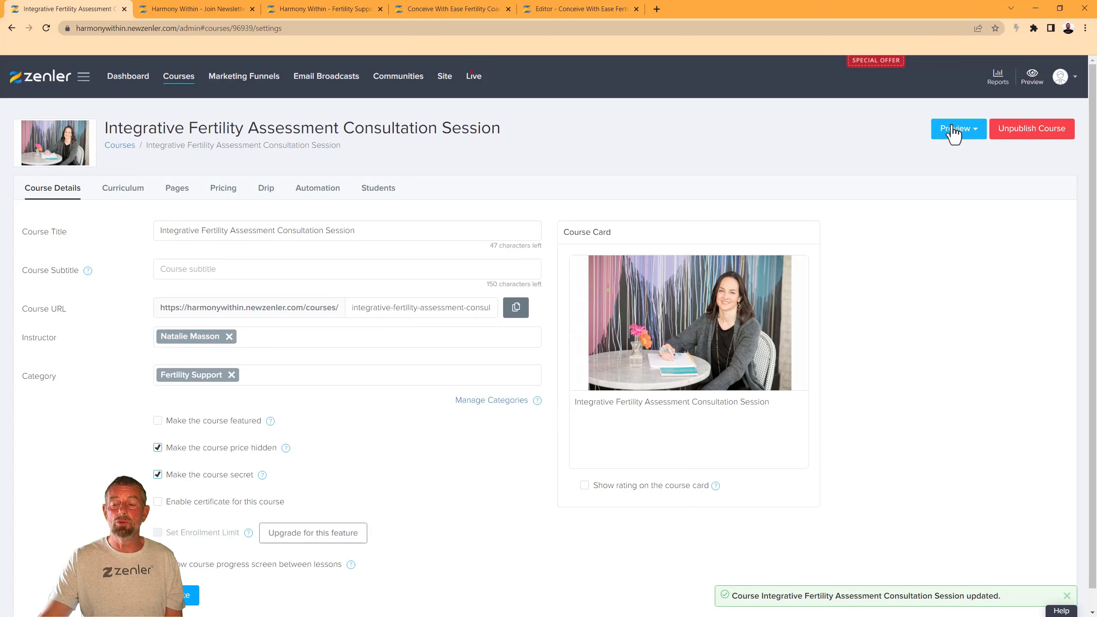
# Step: Preview the consultation session's sales page as a visitor and copy its address without the ?preview=on suffix
pyautogui.click(975, 130)
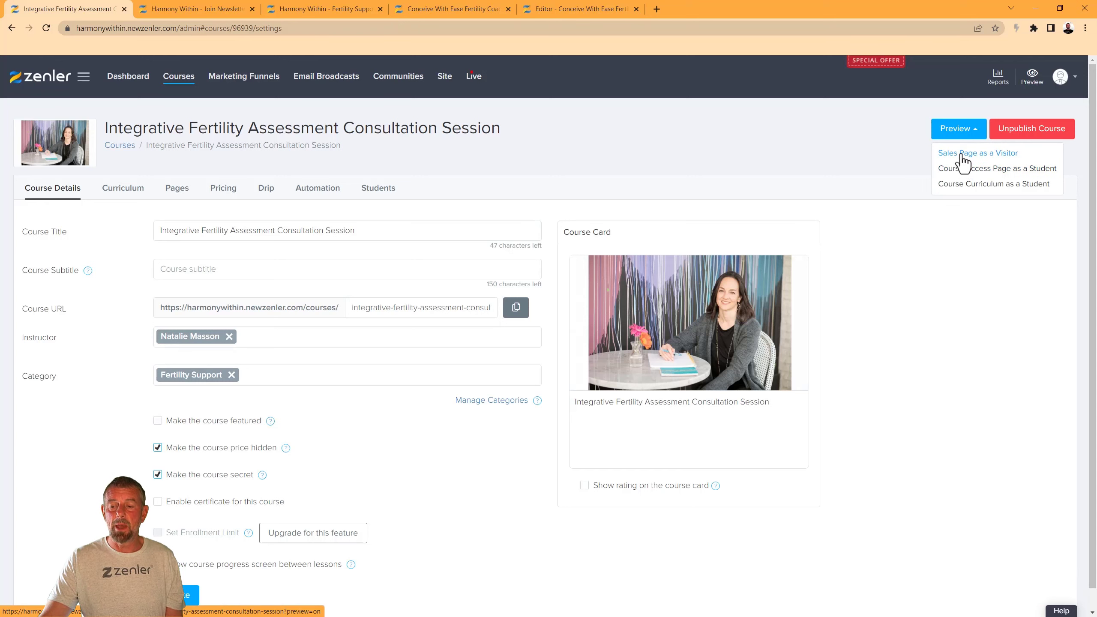
pyautogui.click(963, 155)
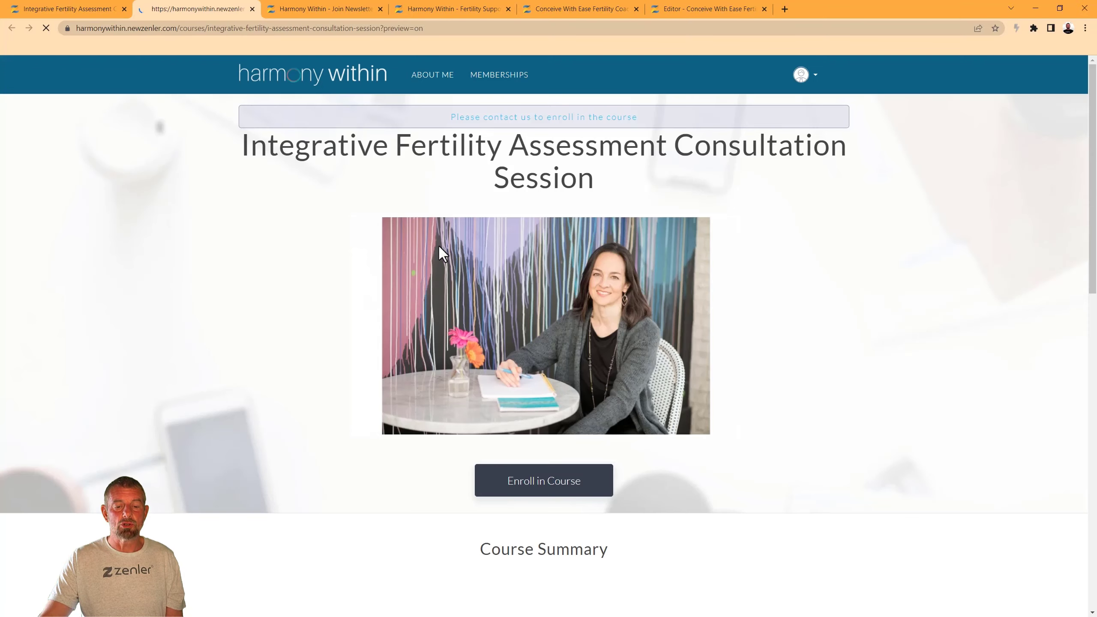
pyautogui.click(217, 30)
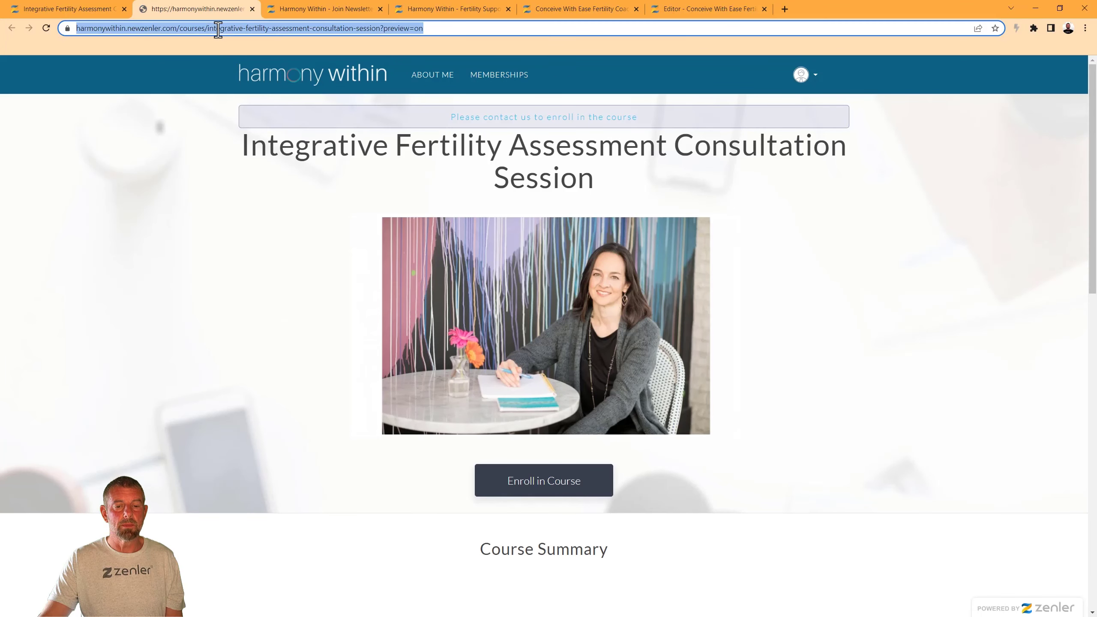
pyautogui.click(311, 28)
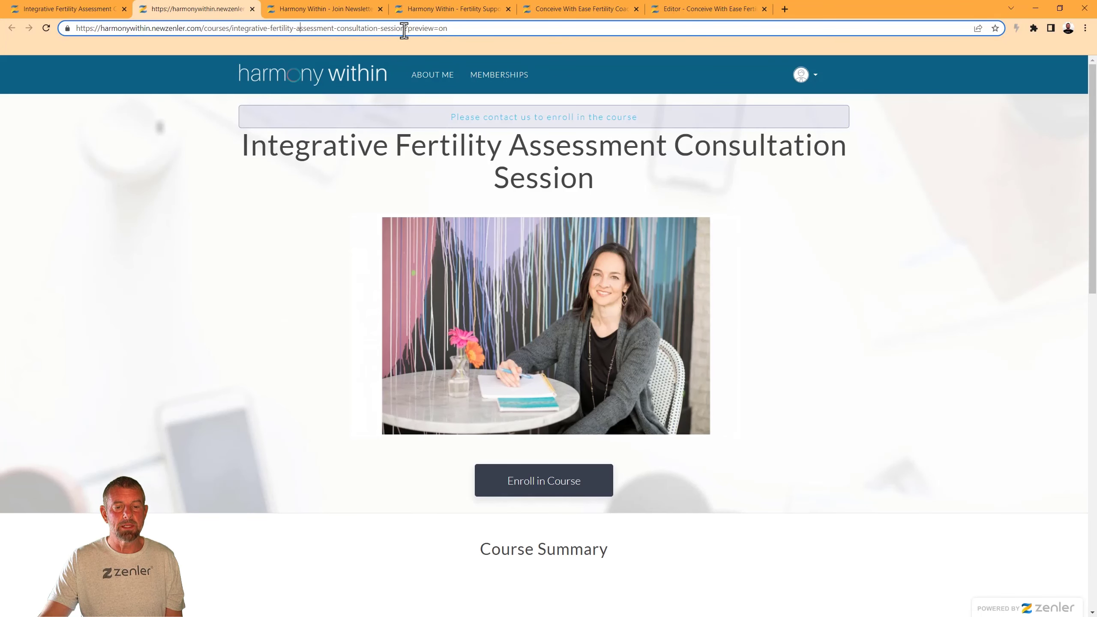
pyautogui.moveTo(404, 28); pyautogui.dragTo(68, 28)
pyautogui.hotkey('ctrl', 'c')
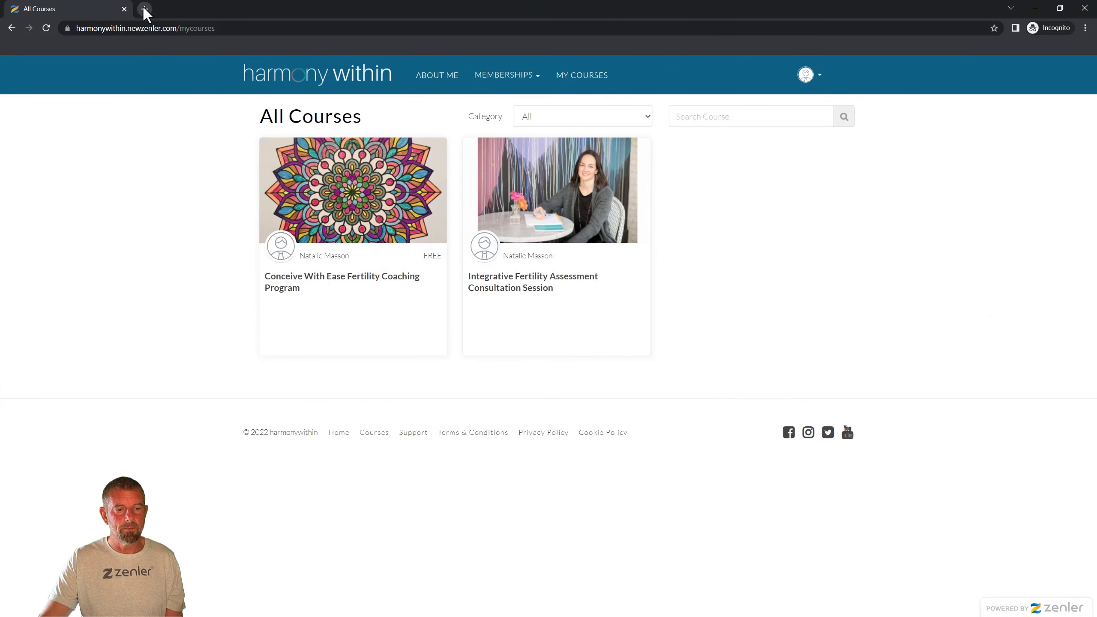
# Step: Load the copied sales page address in a new tab of the student's Incognito window and follow Enroll in Course
pyautogui.click(145, 9)
pyautogui.hotkey('ctrl', 'v')
pyautogui.press('Return')
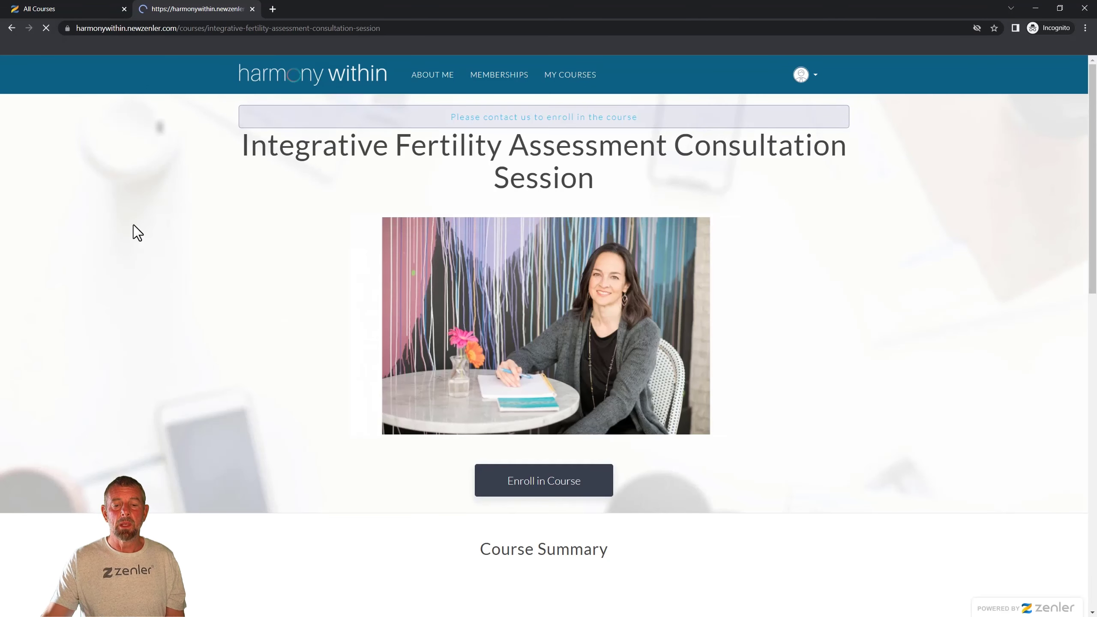
pyautogui.moveTo(637, 121); pyautogui.dragTo(434, 118)
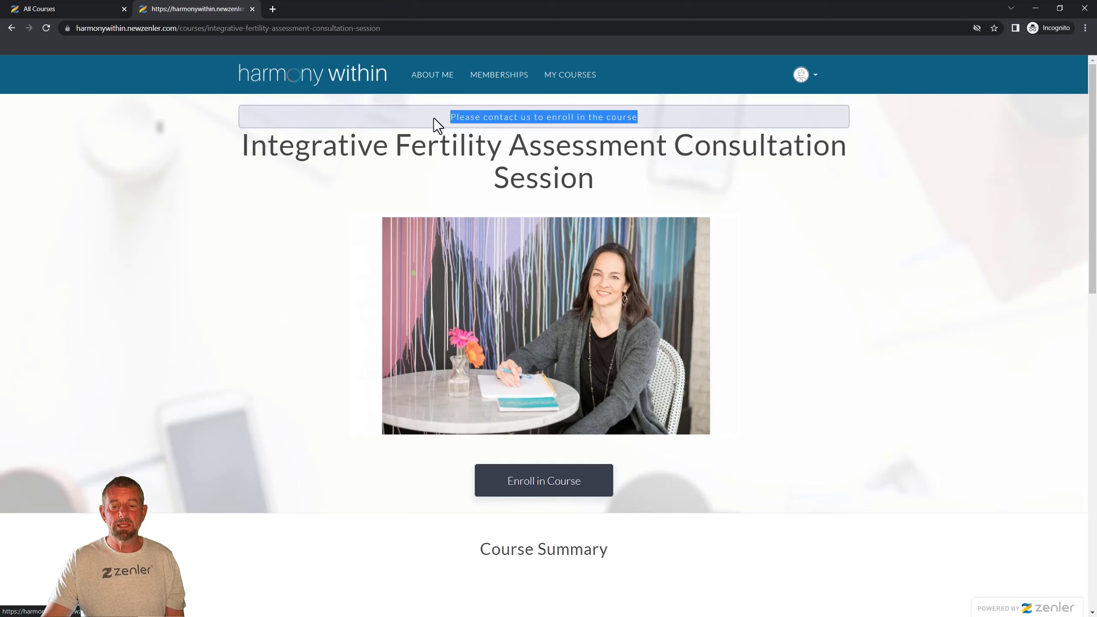
pyautogui.click(570, 491)
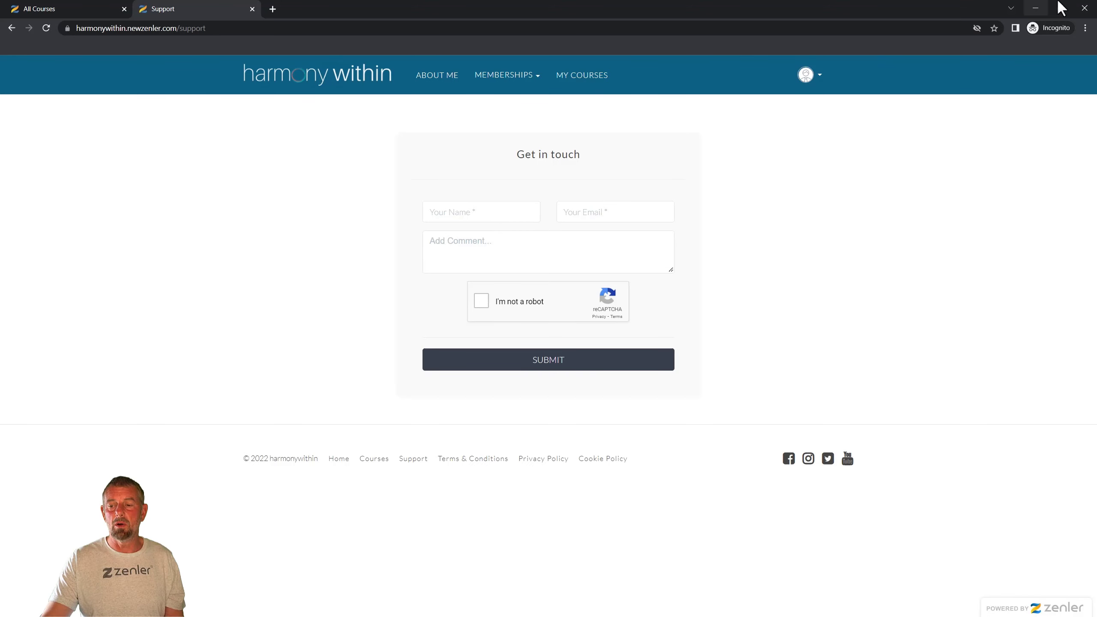
# Step: Return to the course settings in the admin, then examine the All Courses heading on the student's course listing
pyautogui.click(1036, 8)
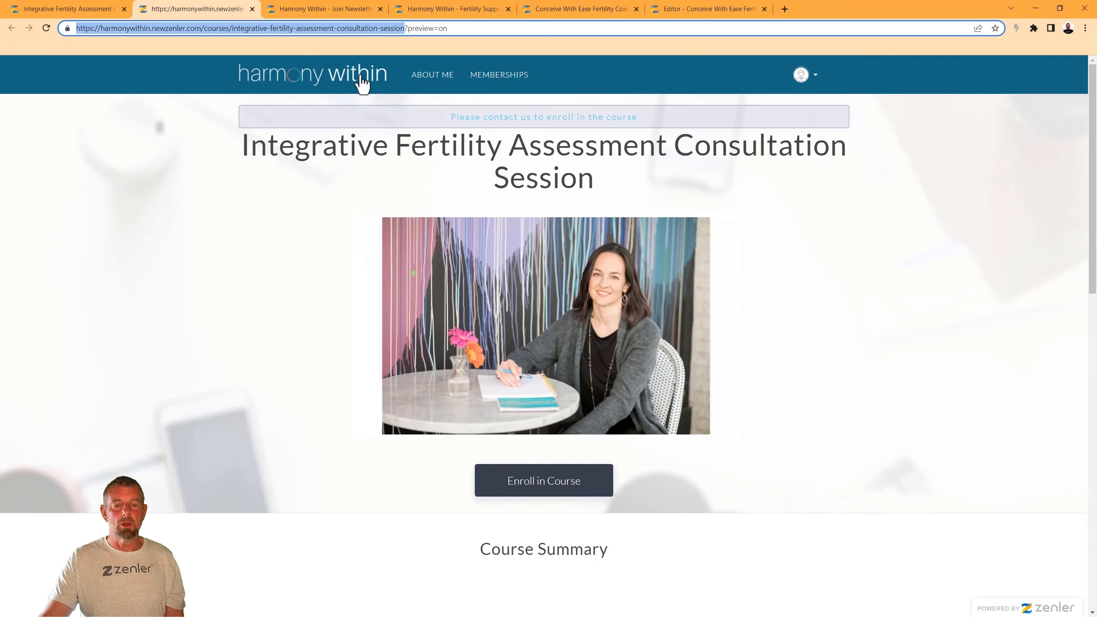
pyautogui.click(84, 10)
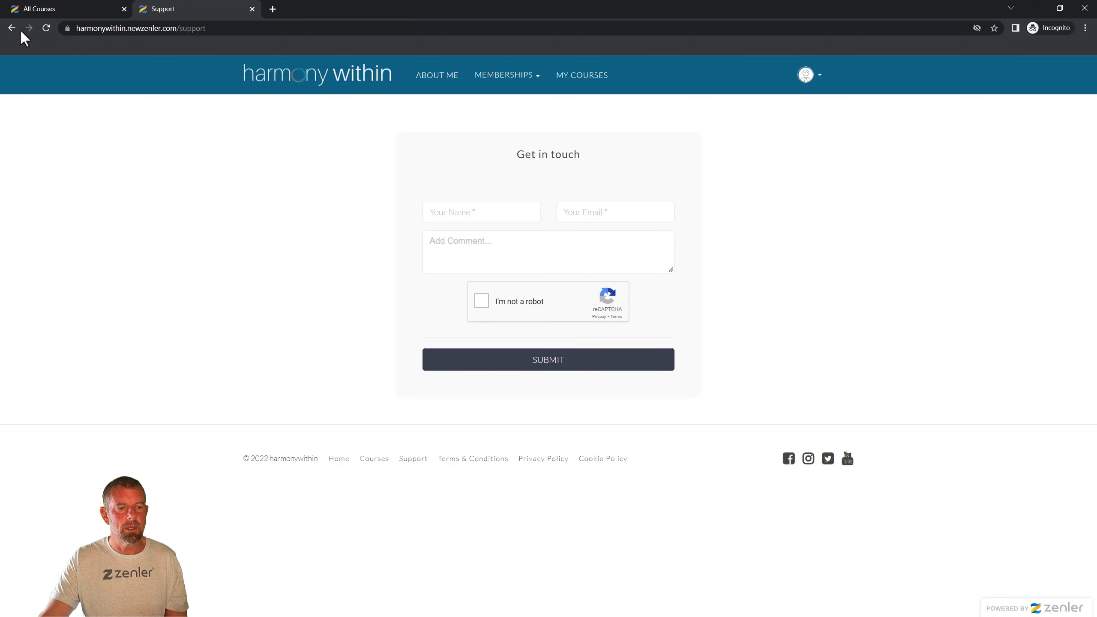
pyautogui.click(39, 10)
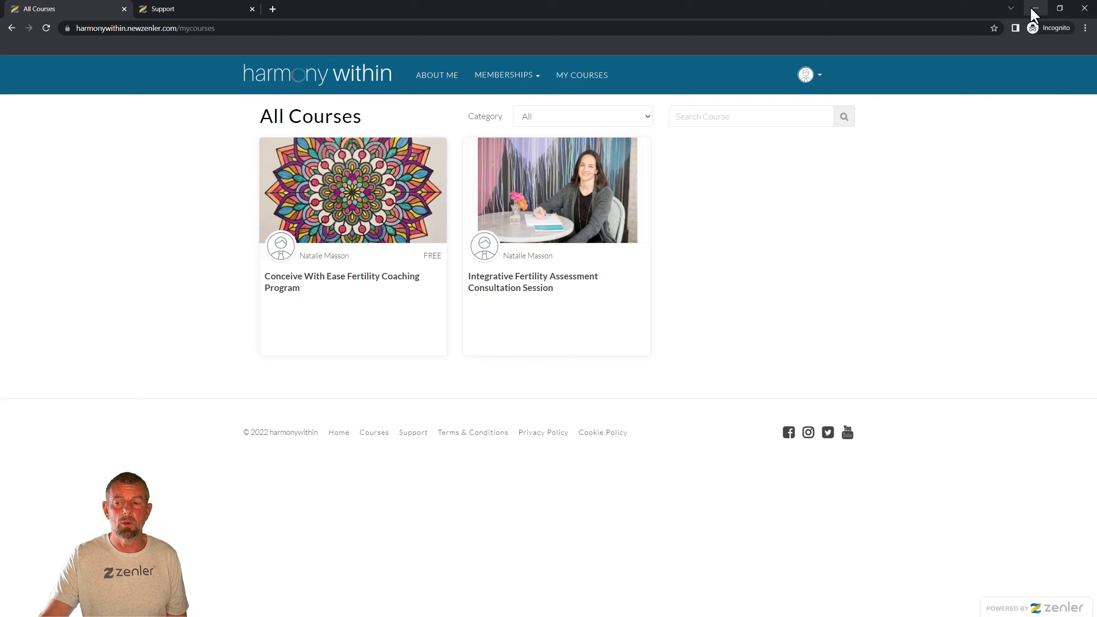
pyautogui.moveTo(362, 115); pyautogui.dragTo(266, 125)
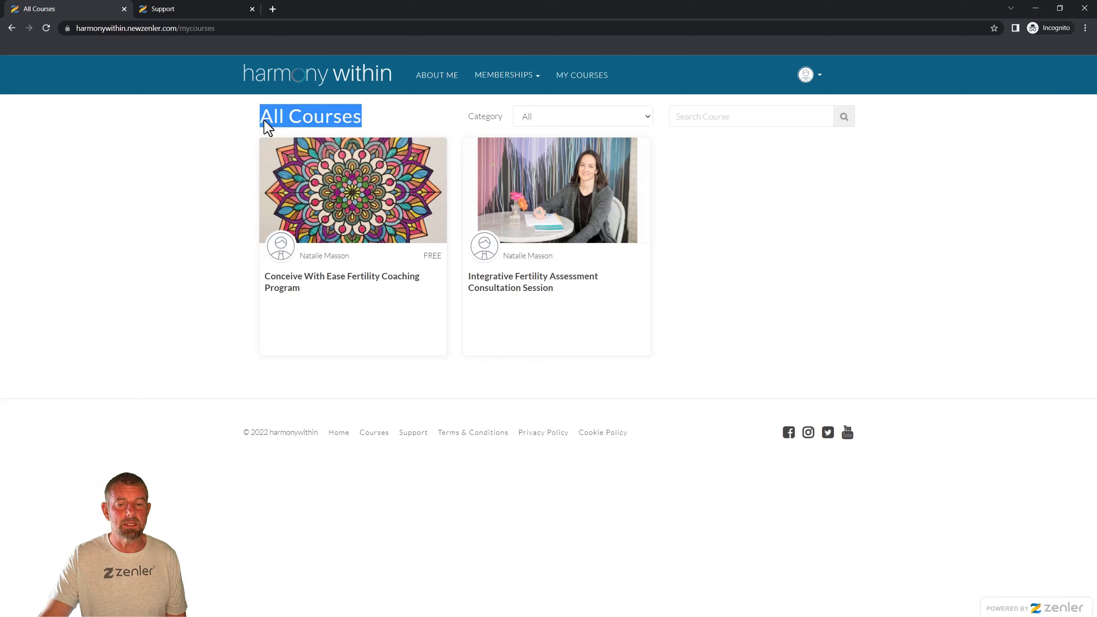
pyautogui.click(761, 244)
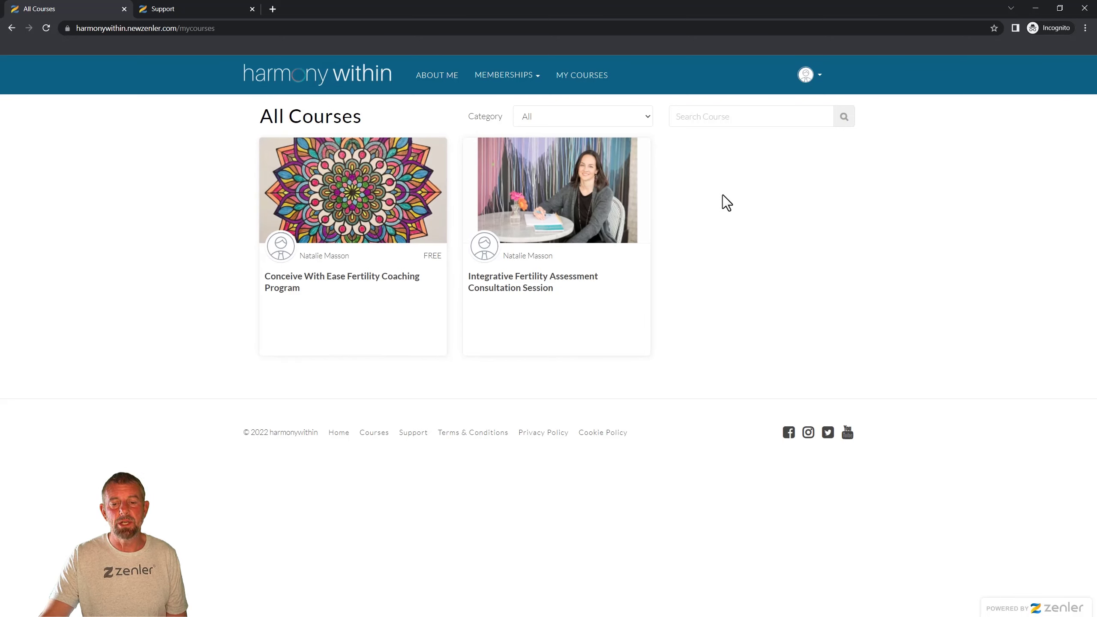
# Step: In the admin's site language texts, search for "All courses", set the all_courses text to "Your Membership's" and save it
pyautogui.click(1035, 7)
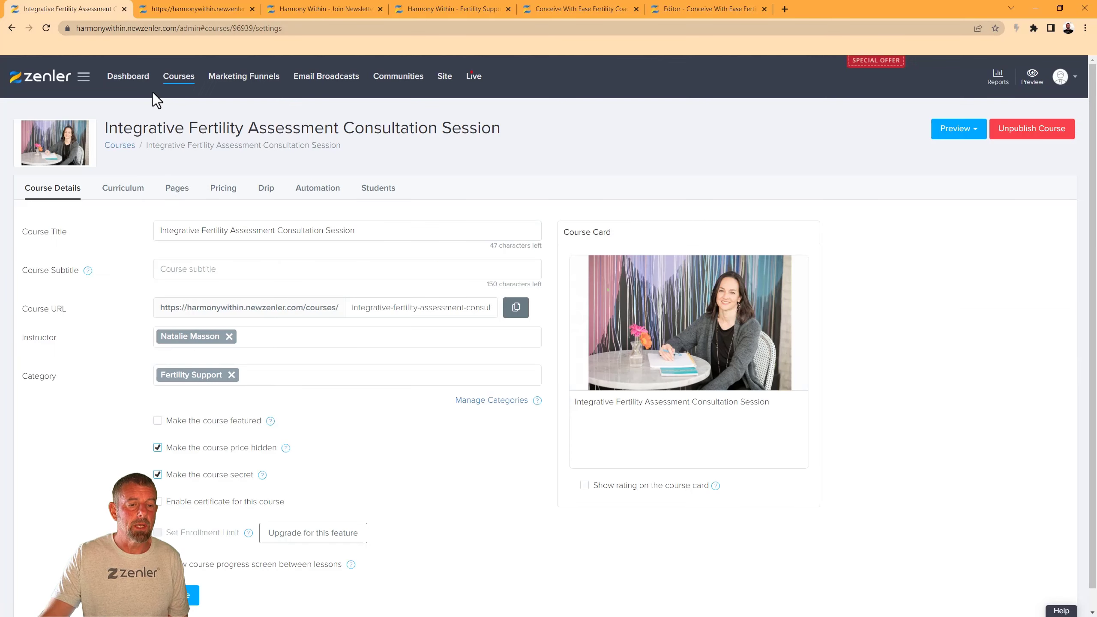
pyautogui.click(448, 83)
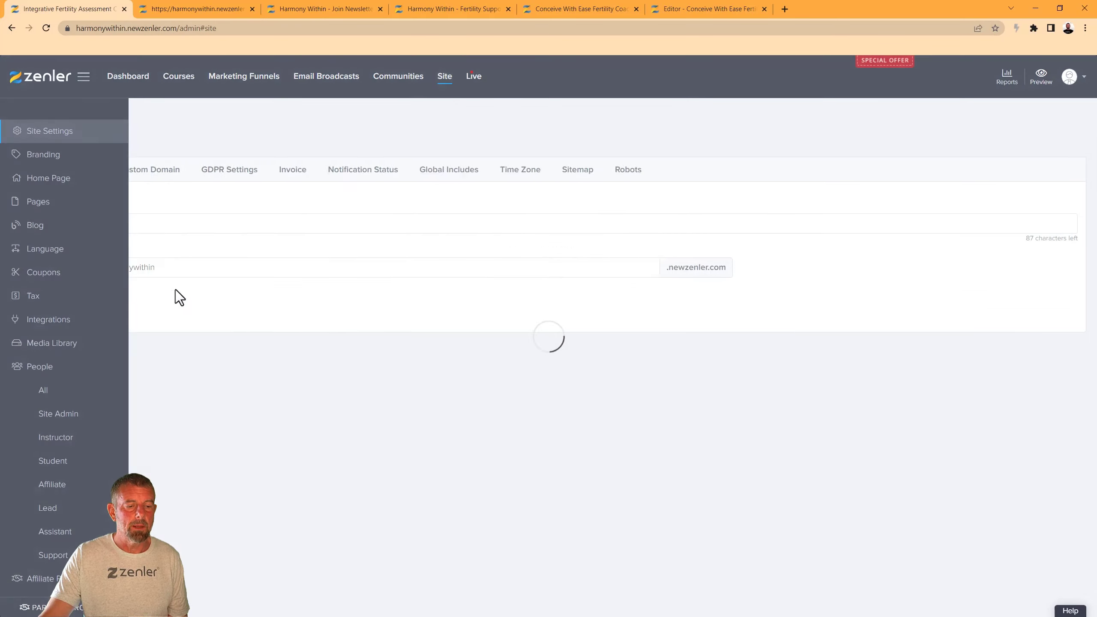
pyautogui.click(107, 253)
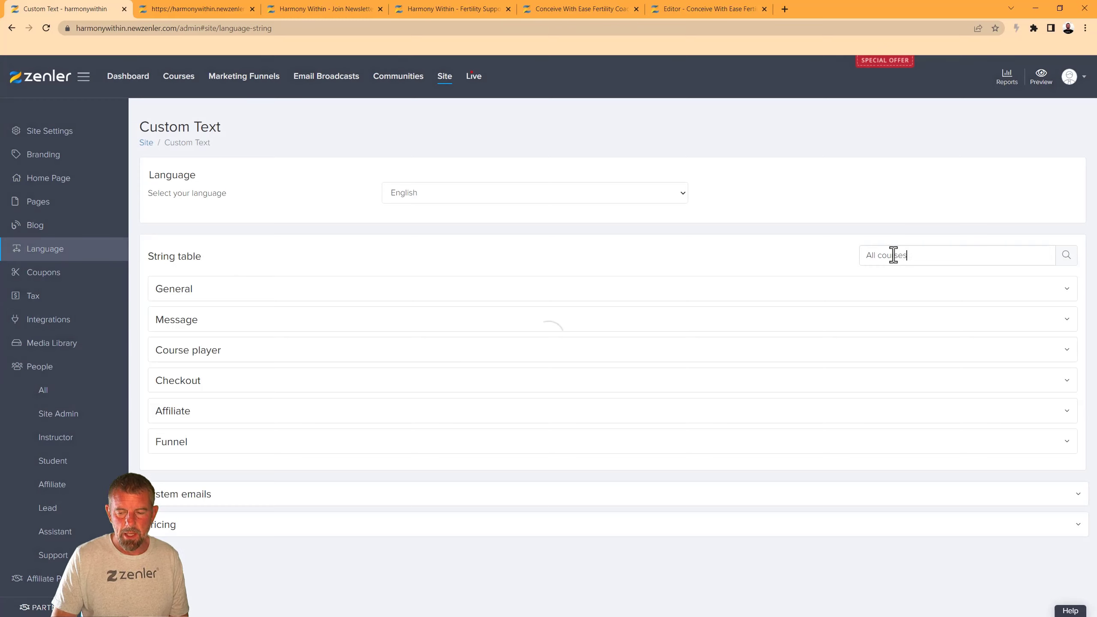
pyautogui.moveTo(340, 341); pyautogui.dragTo(285, 336)
pyautogui.tripleClick(900, 254)
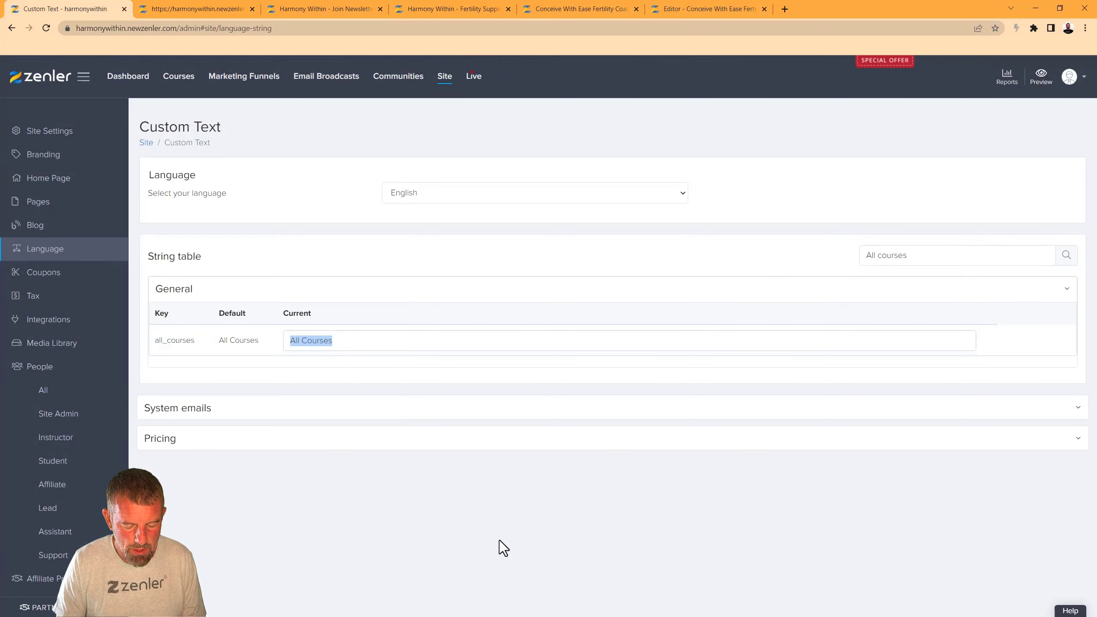
pyautogui.write('YOu')
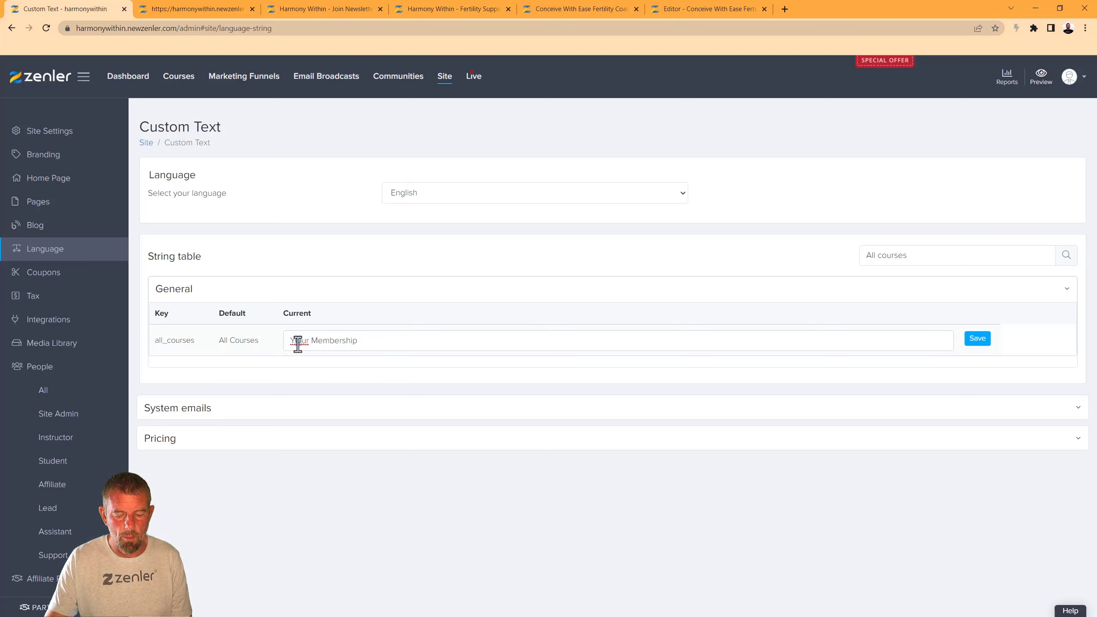
pyautogui.write('o')
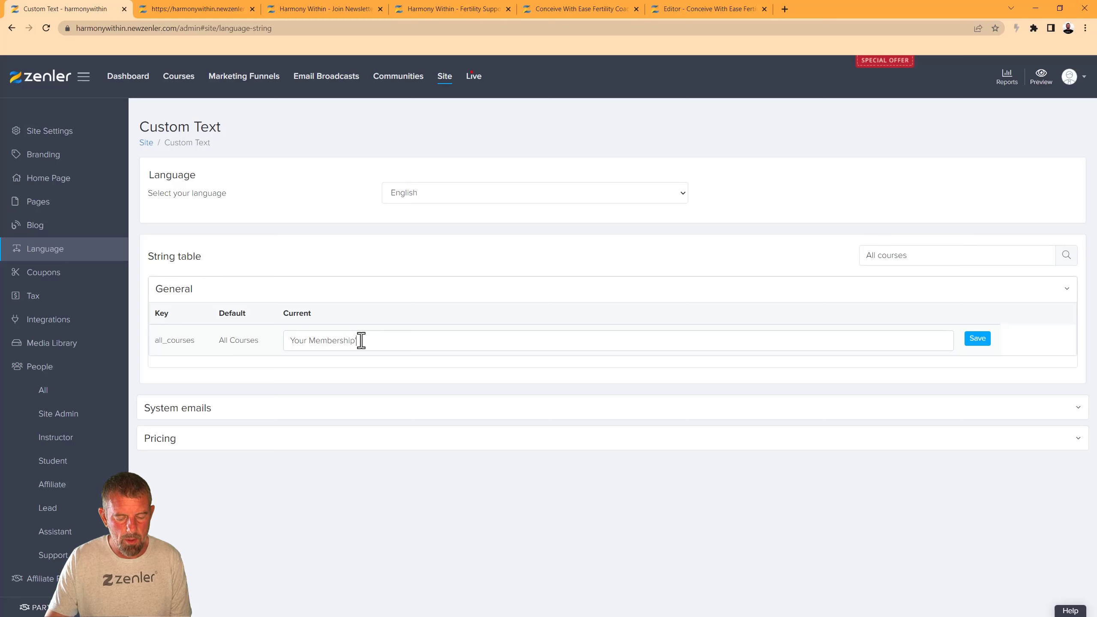
pyautogui.click(977, 341)
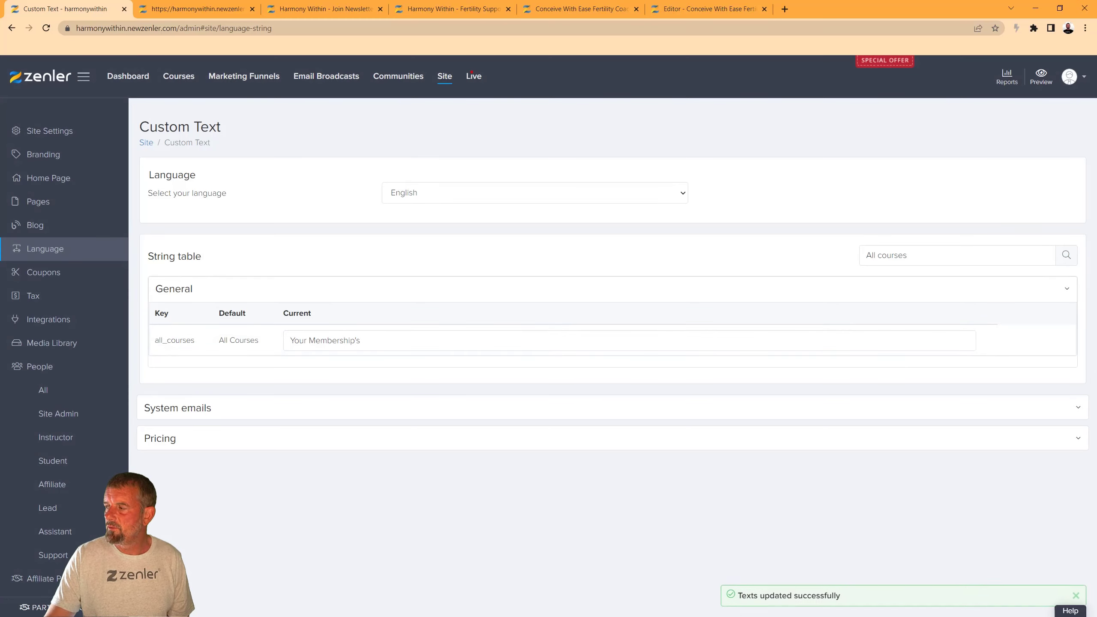
# Step: Reload the student's course listing in the Incognito window to check its heading, then return to the admin window
pyautogui.hotkey('alt', 'Tab')
pyautogui.click(46, 28)
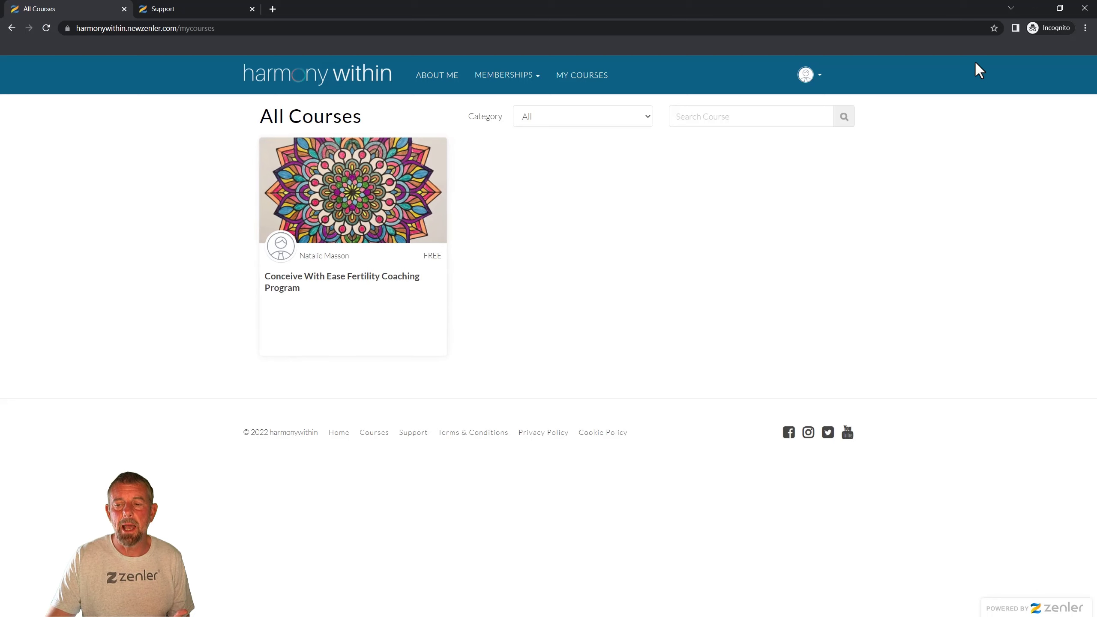
pyautogui.click(1034, 9)
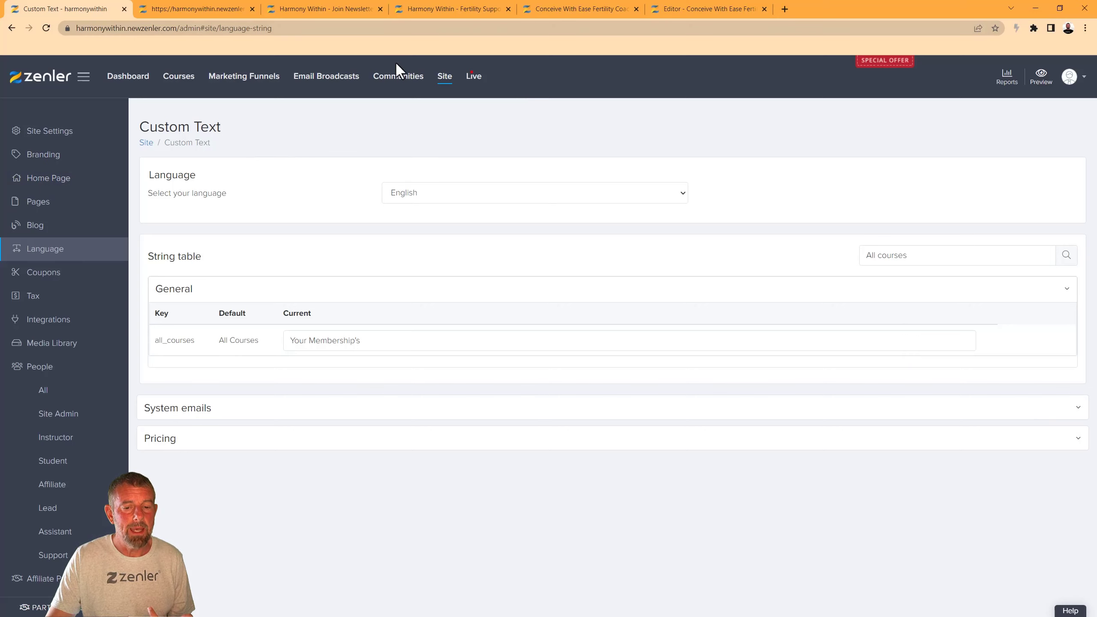
# Step: Open the settings of the All Courses page from the site's list of pages
pyautogui.click(442, 80)
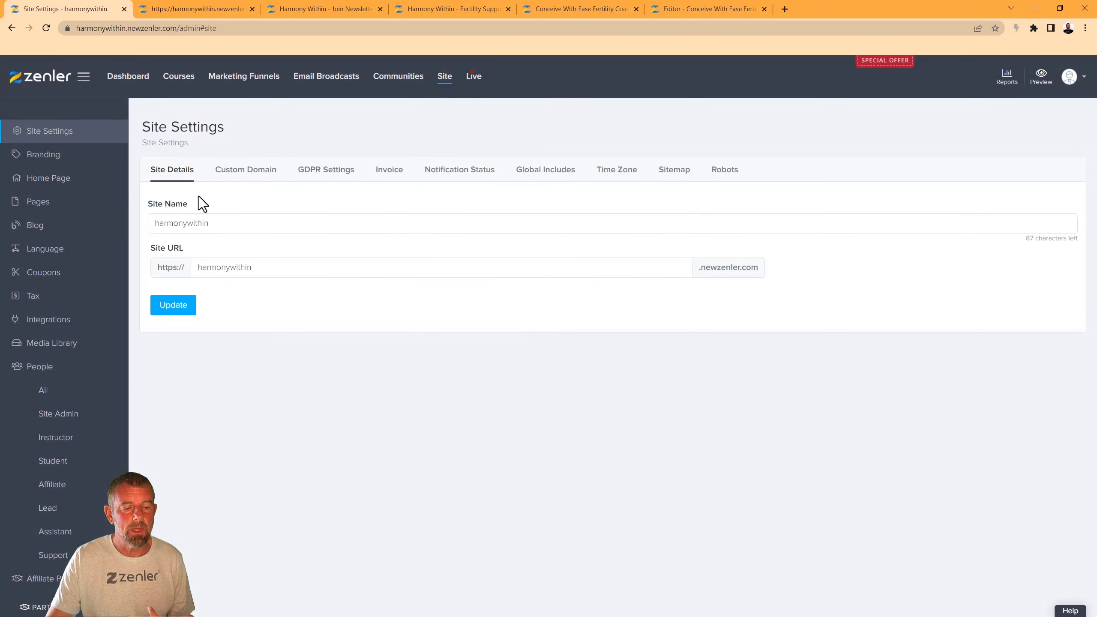
pyautogui.click(53, 207)
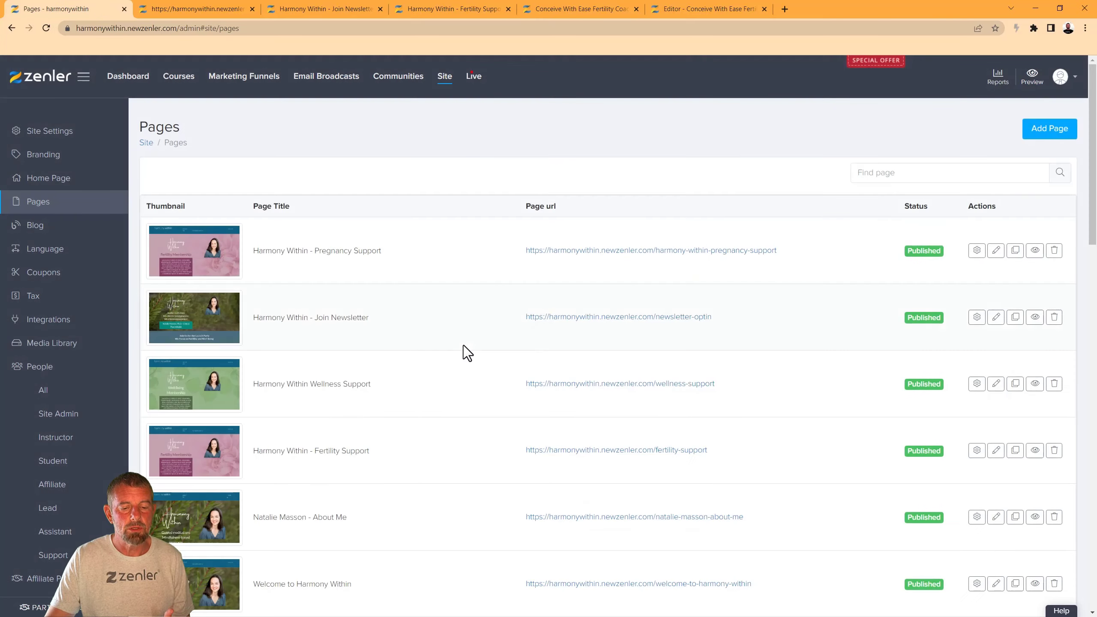
pyautogui.scroll(-20, 463, 345)
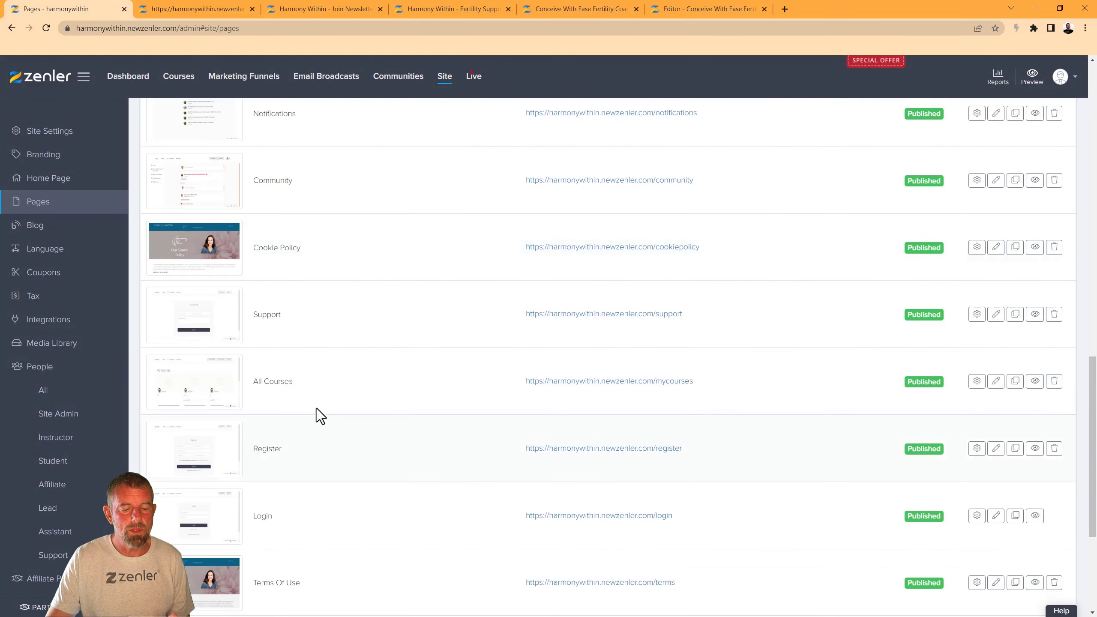
pyautogui.moveTo(300, 385); pyautogui.dragTo(256, 382)
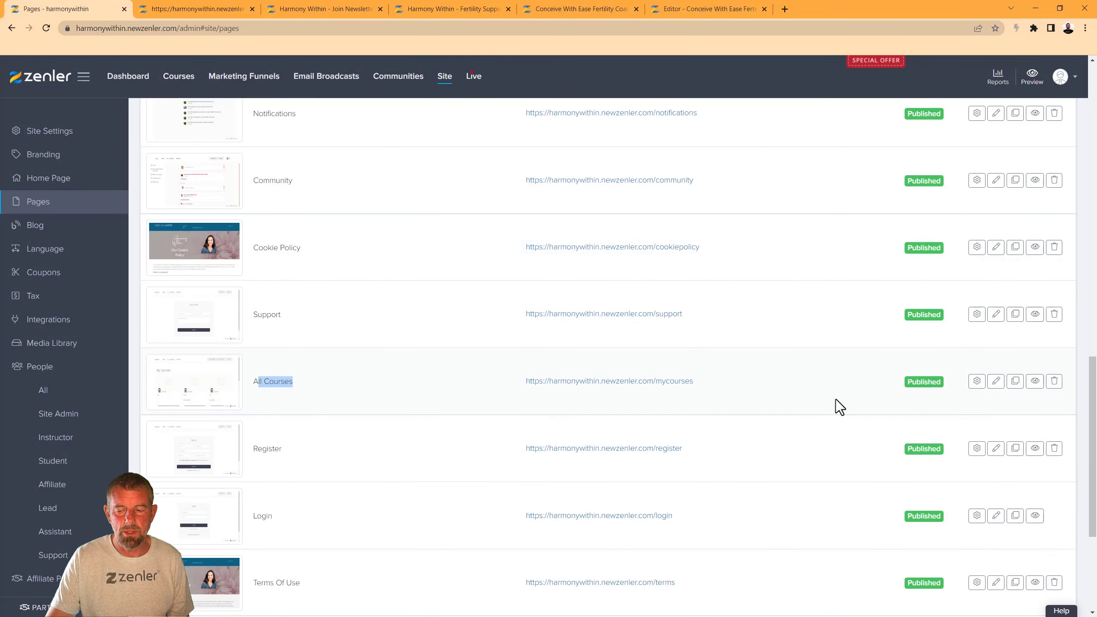
pyautogui.click(978, 382)
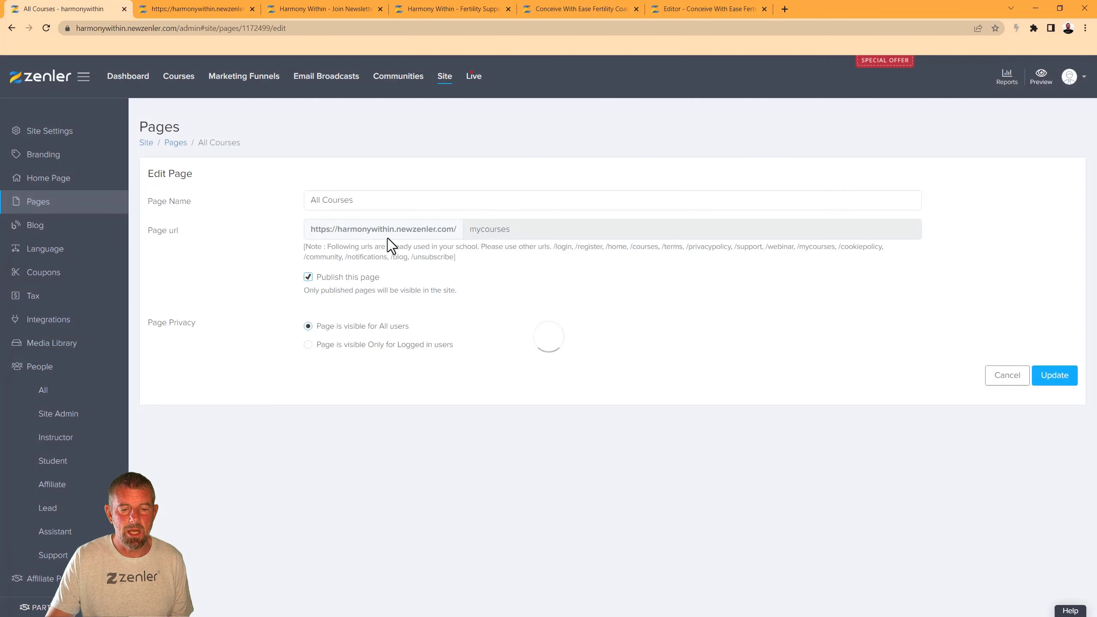
# Step: Rename the All Courses page to "Your Membership's" and save the page settings
pyautogui.tripleClick(315, 199)
pyautogui.write('Yo')
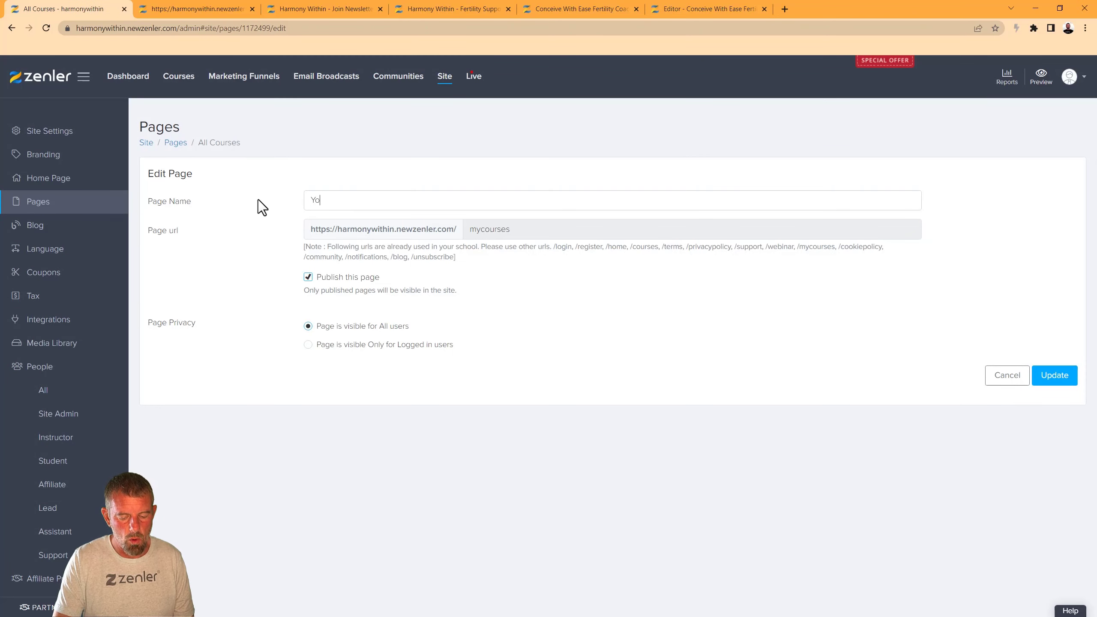
pyautogui.write('ur Membershi')
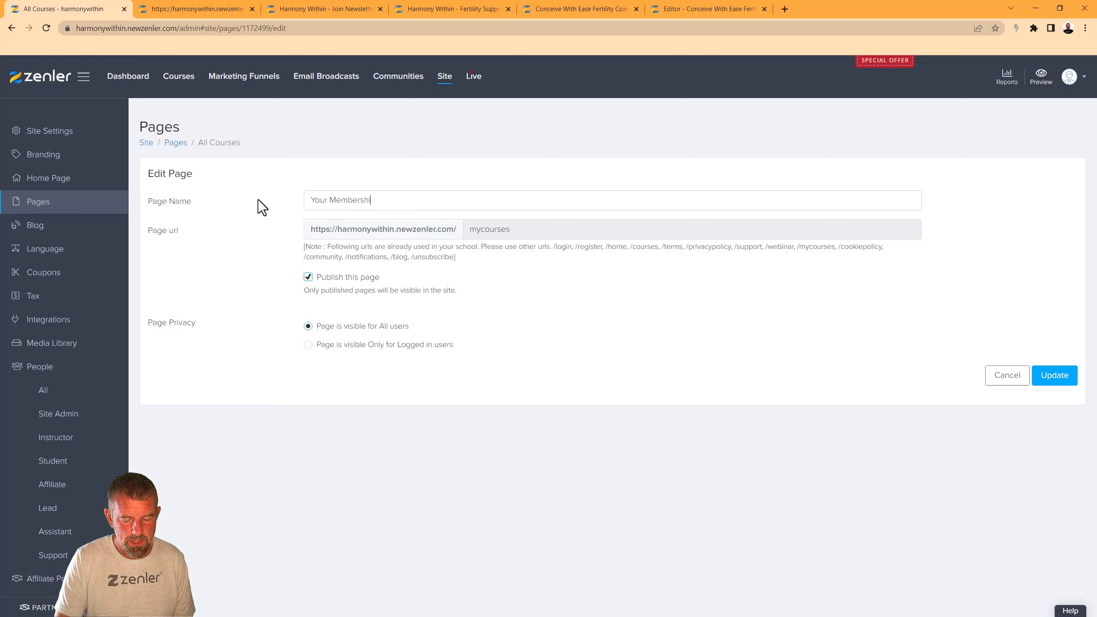
pyautogui.write('p')
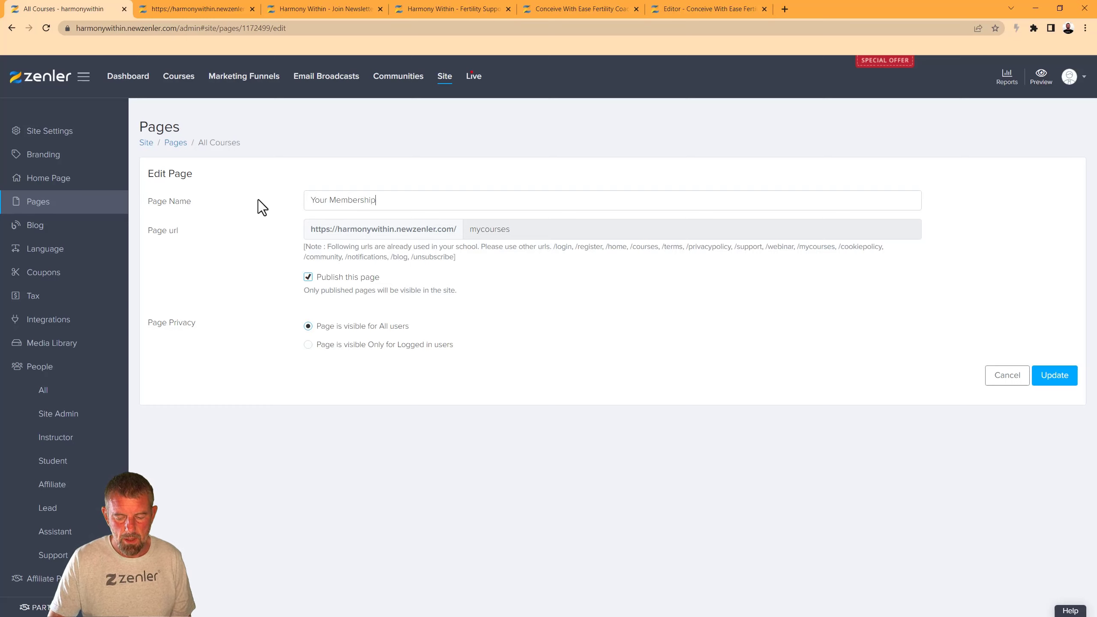
pyautogui.write("s's")
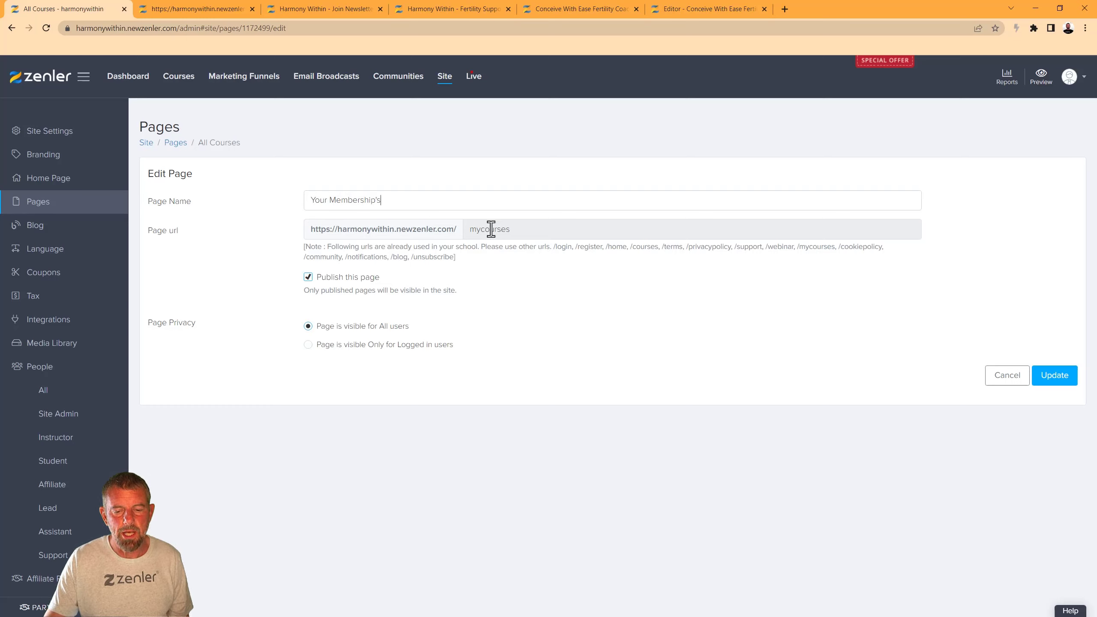
pyautogui.moveTo(464, 229); pyautogui.dragTo(512, 233)
pyautogui.click(494, 232)
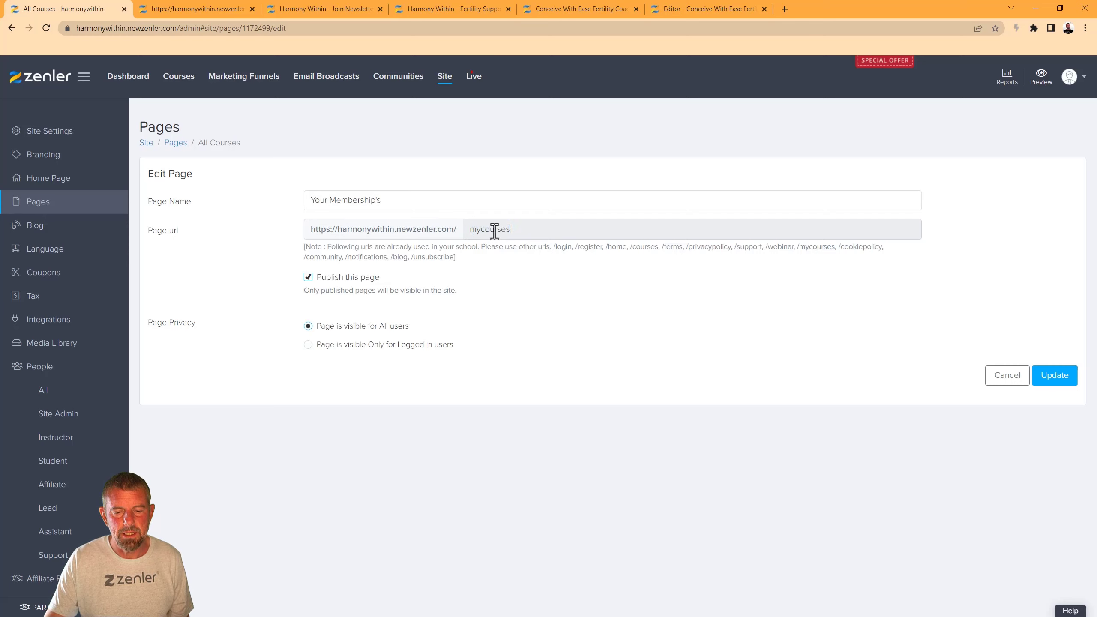
pyautogui.click(554, 281)
pyautogui.click(1057, 378)
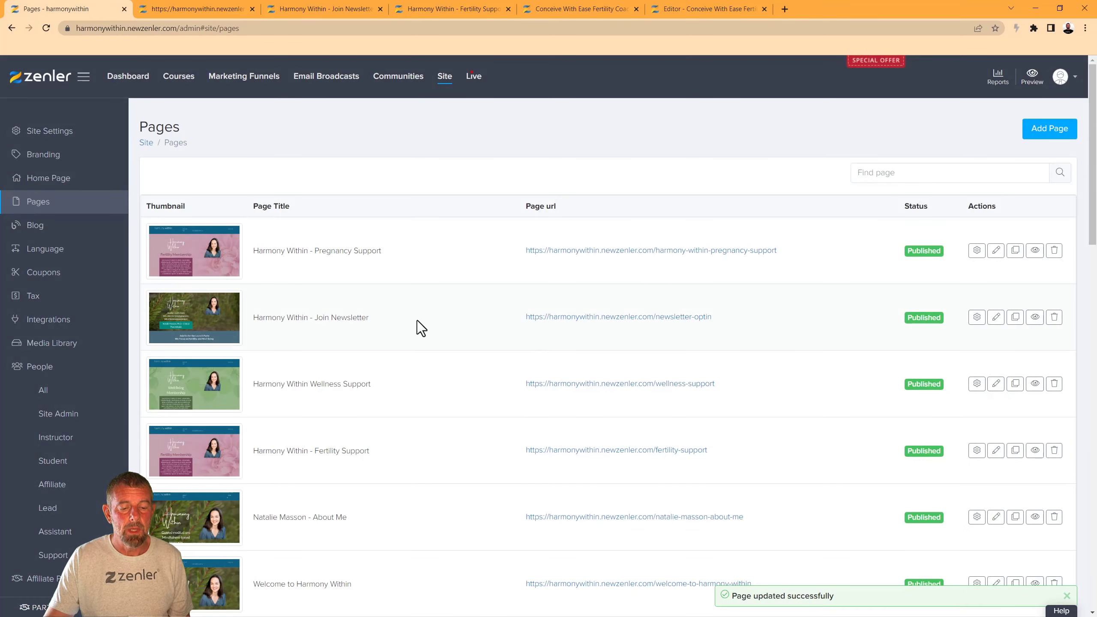
# Step: Open the Your Membership's page in the page editor, keeping the unsaved course access page open
pyautogui.scroll(-15, 435, 340)
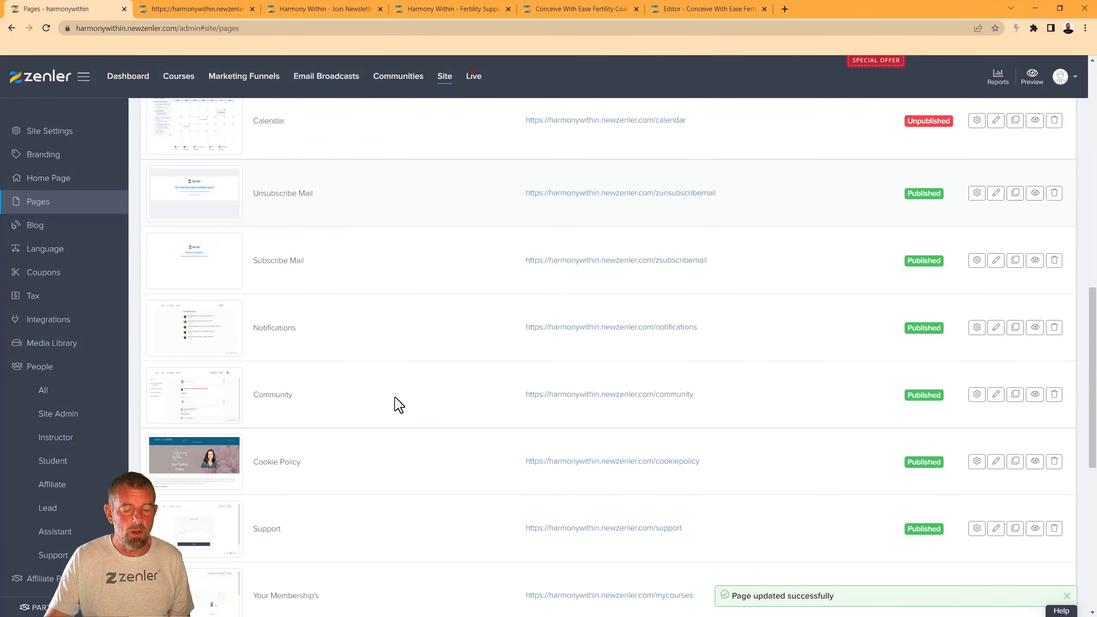
pyautogui.scroll(-5, 394, 397)
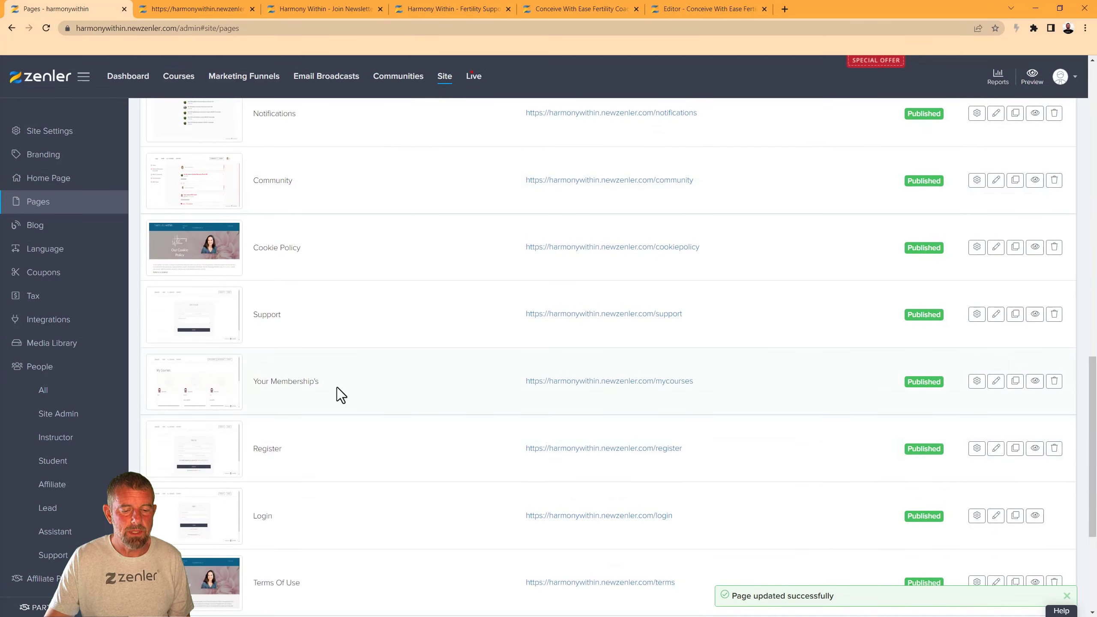
pyautogui.moveTo(337, 386); pyautogui.dragTo(256, 380)
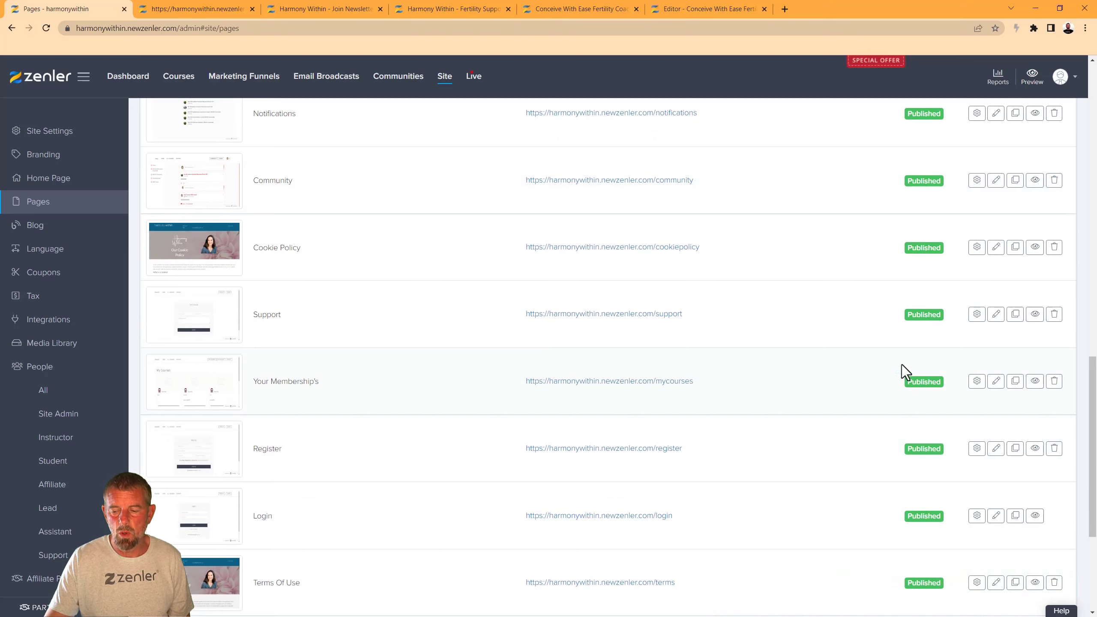
pyautogui.click(996, 381)
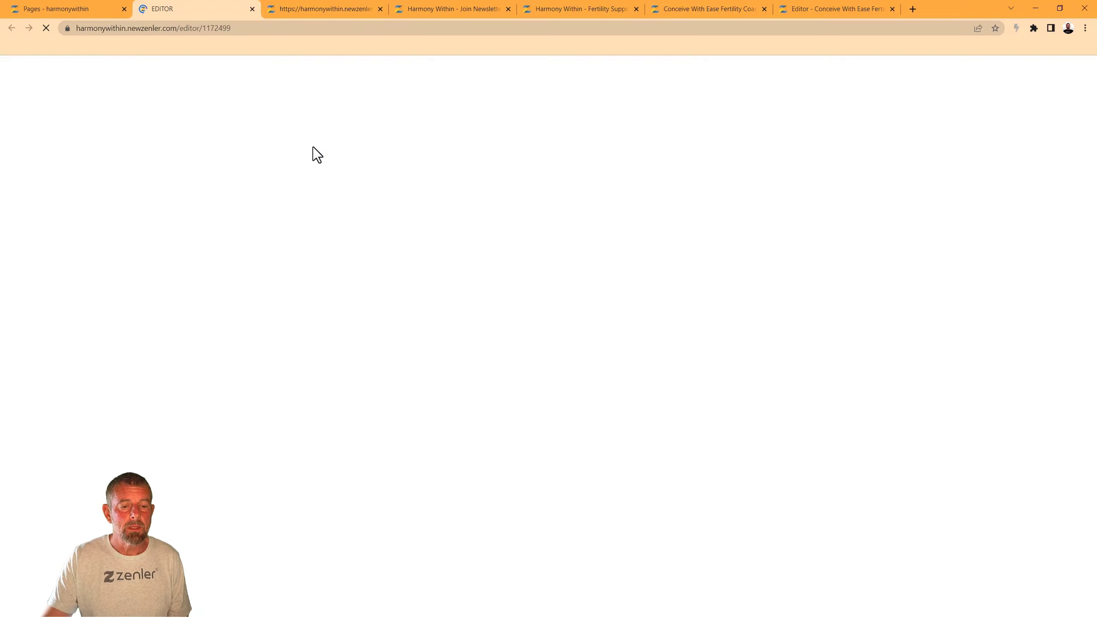
pyautogui.click(892, 9)
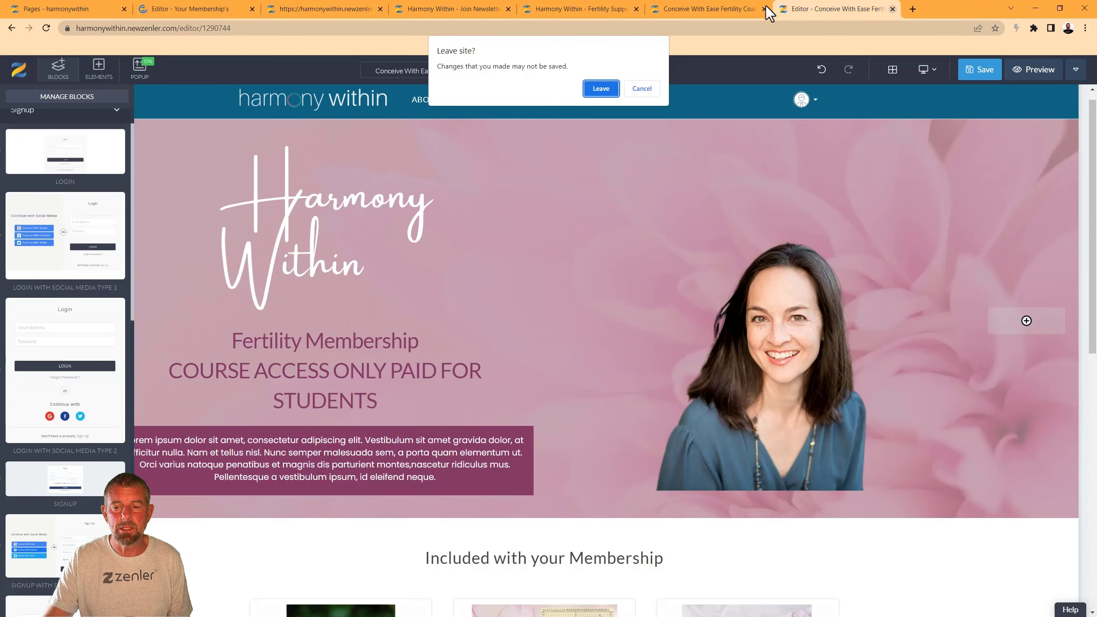
pyautogui.click(634, 89)
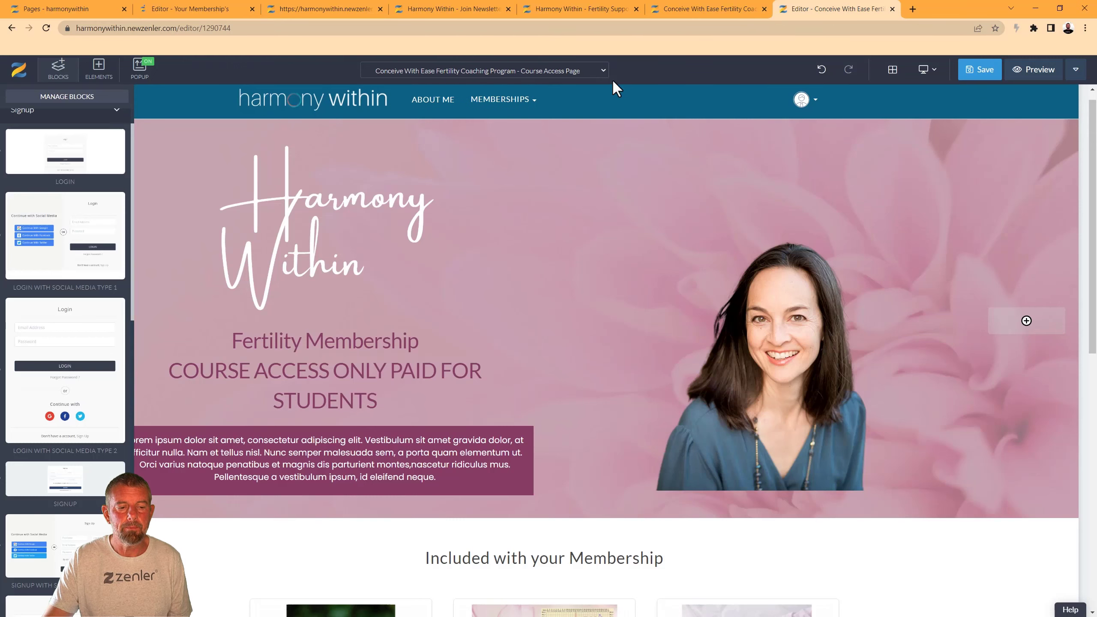
pyautogui.click(197, 14)
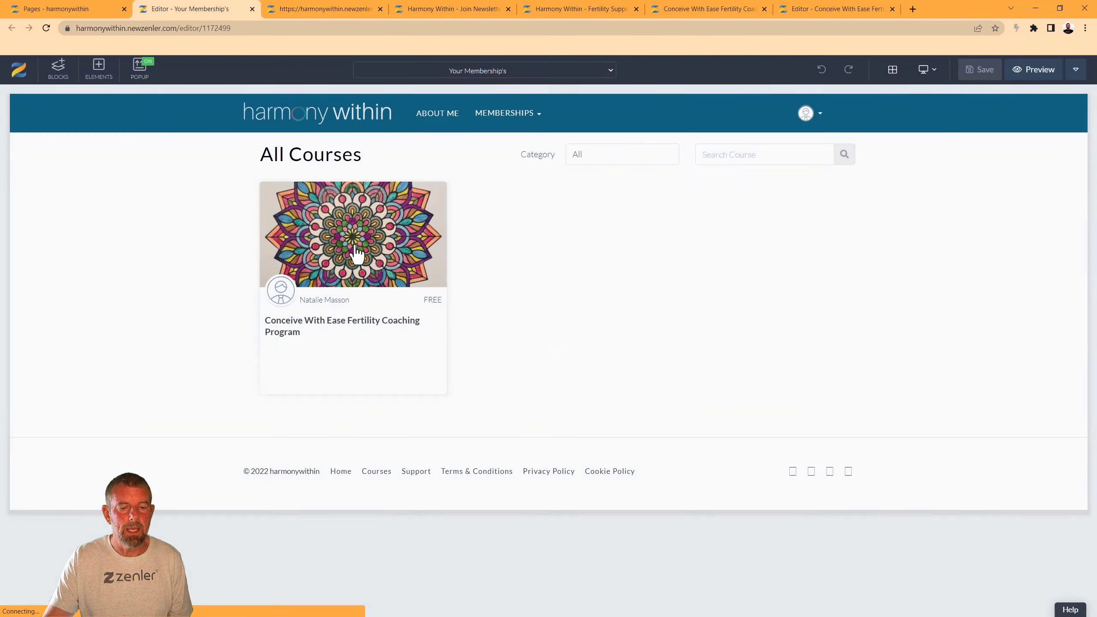
# Step: Add the dynamic All Courses block without filter and search below the page's existing course listing
pyautogui.click(57, 67)
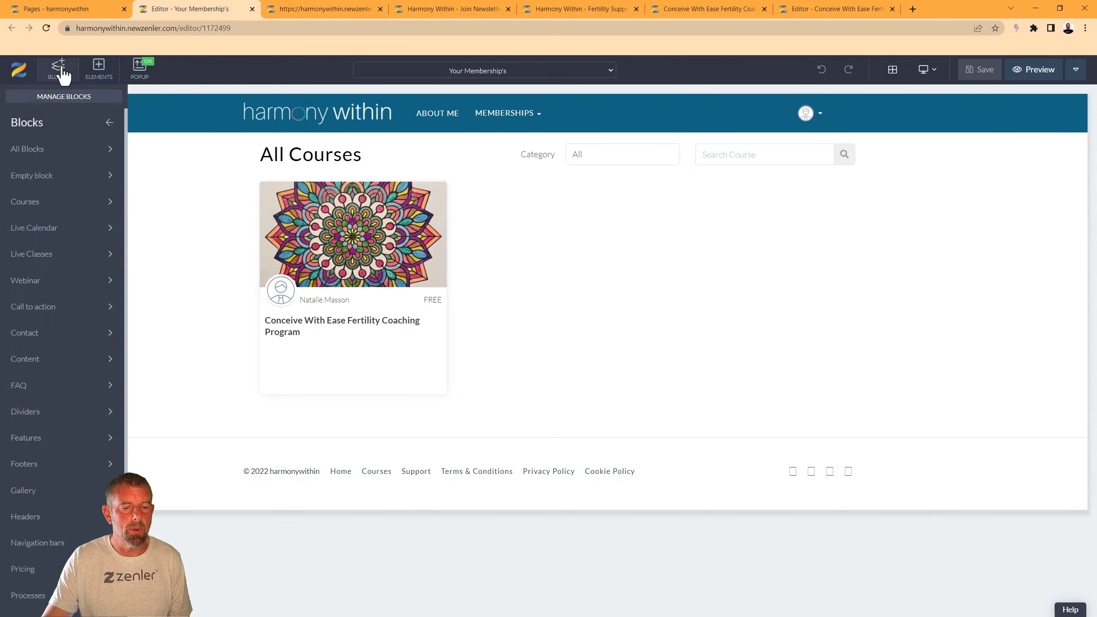
pyautogui.click(42, 203)
pyautogui.moveTo(58, 191)
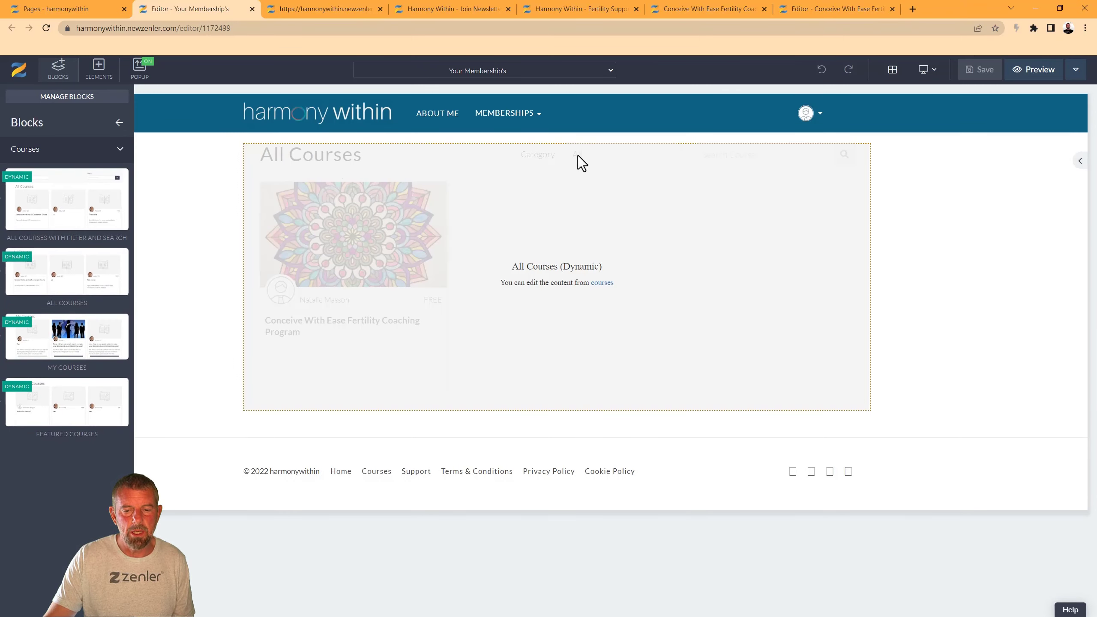
pyautogui.moveTo(43, 269)
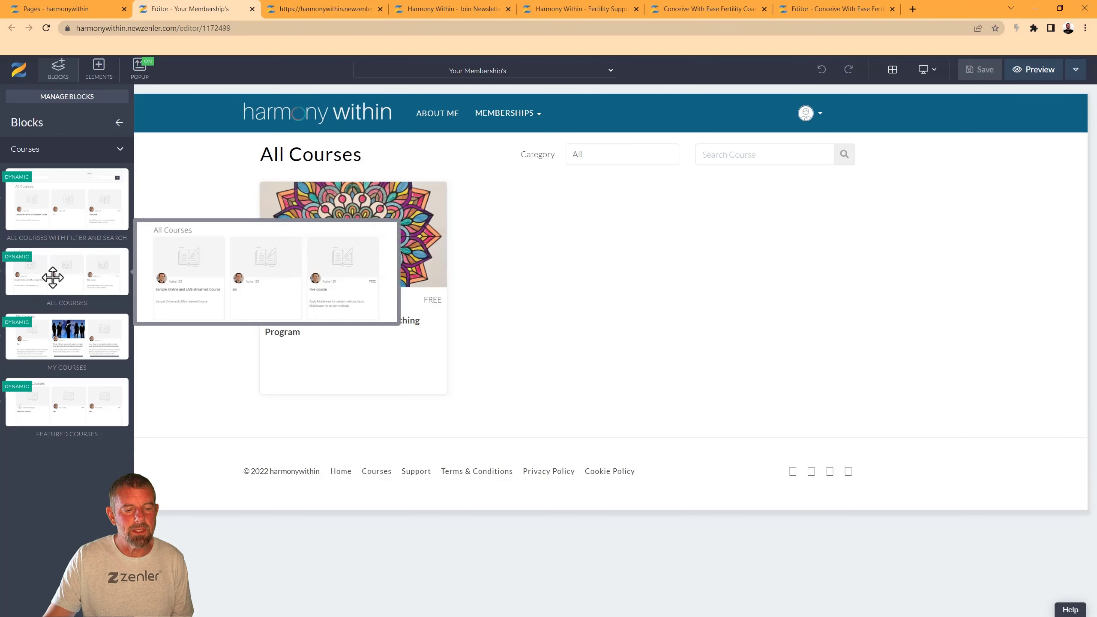
pyautogui.moveTo(35, 272); pyautogui.dragTo(326, 460)
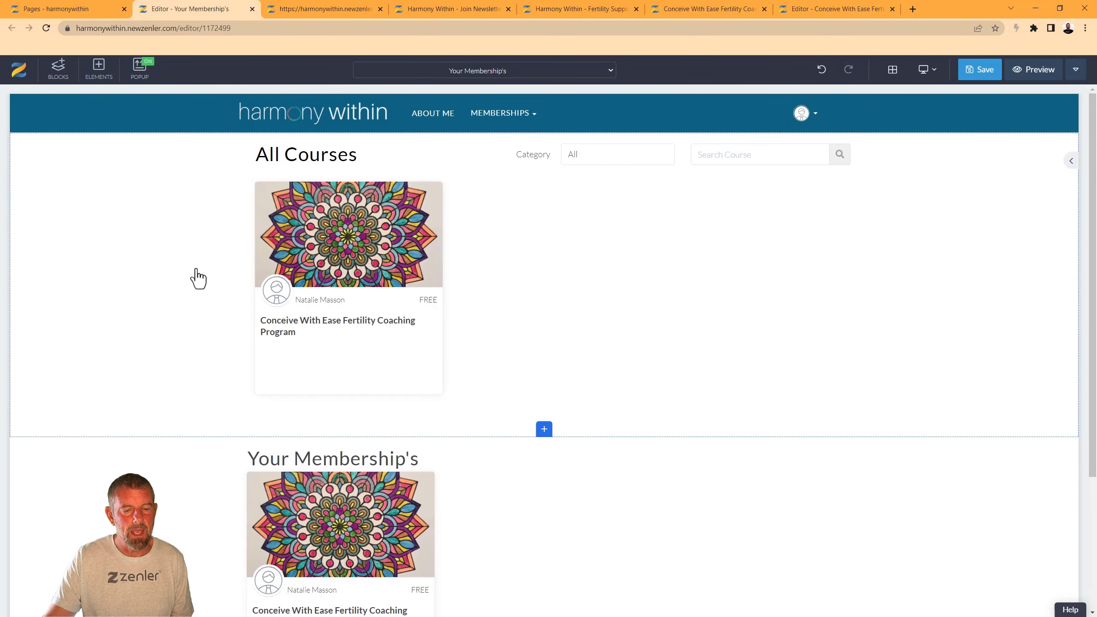
# Step: Delete the original course listing block with category filter and search, and save the page
pyautogui.click(65, 142)
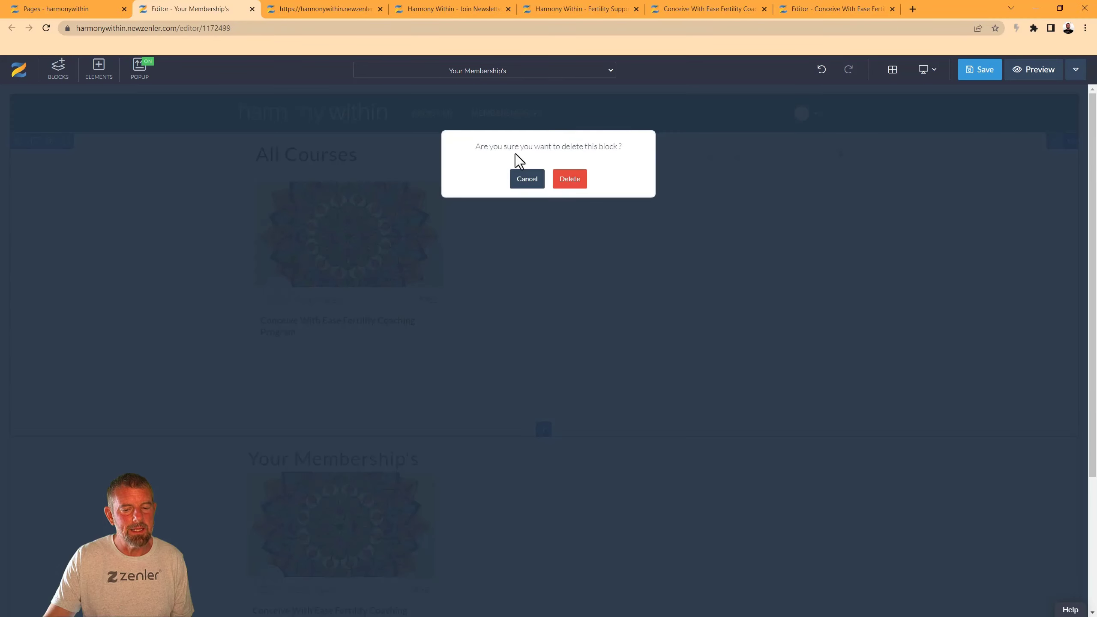
pyautogui.click(566, 179)
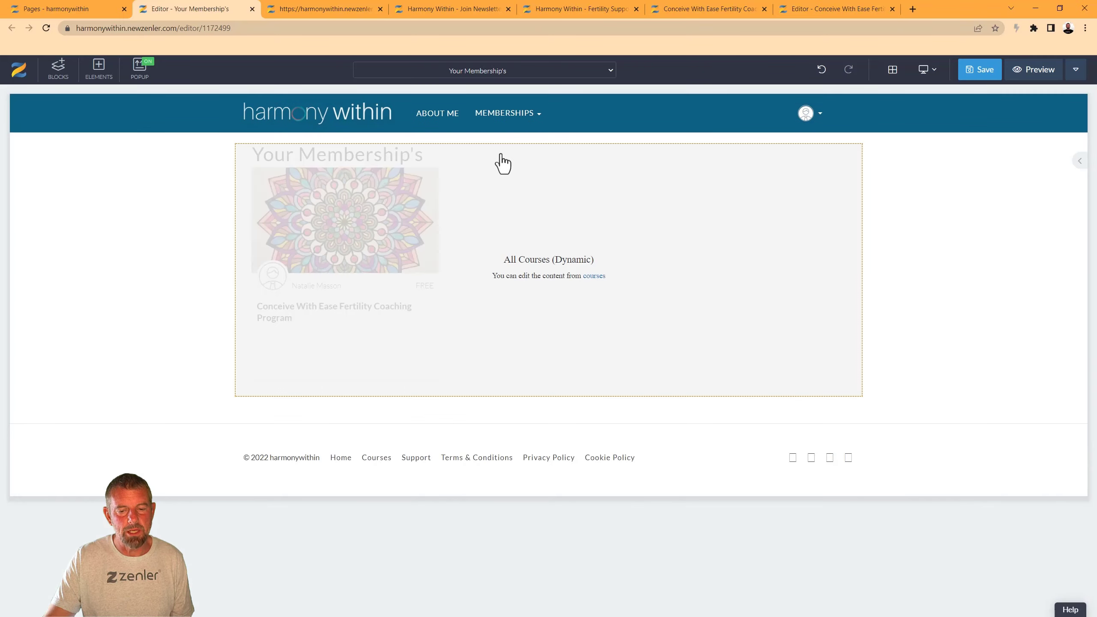
pyautogui.click(982, 71)
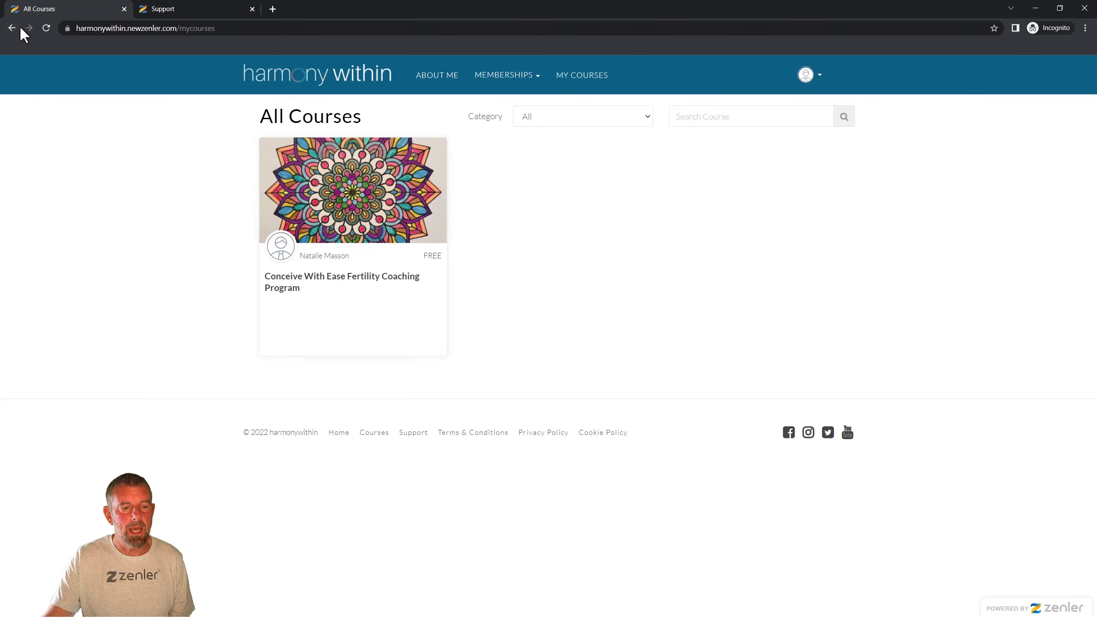
# Step: Reload the student's course listing in the Incognito window and check its heading and the My Courses and Memberships header links
pyautogui.click(47, 28)
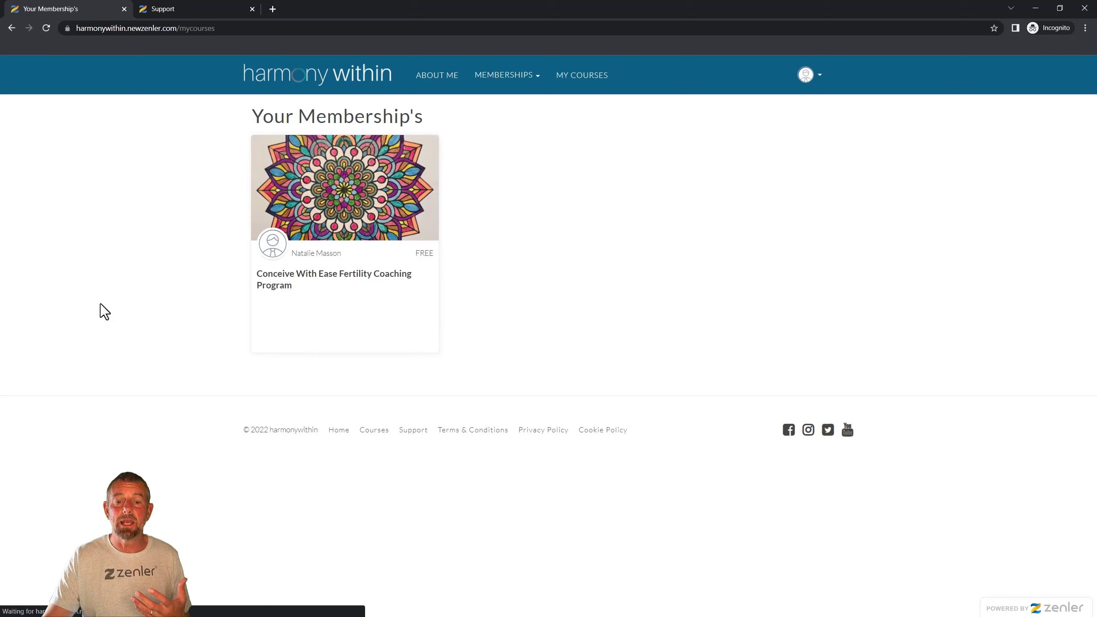
pyautogui.click(582, 79)
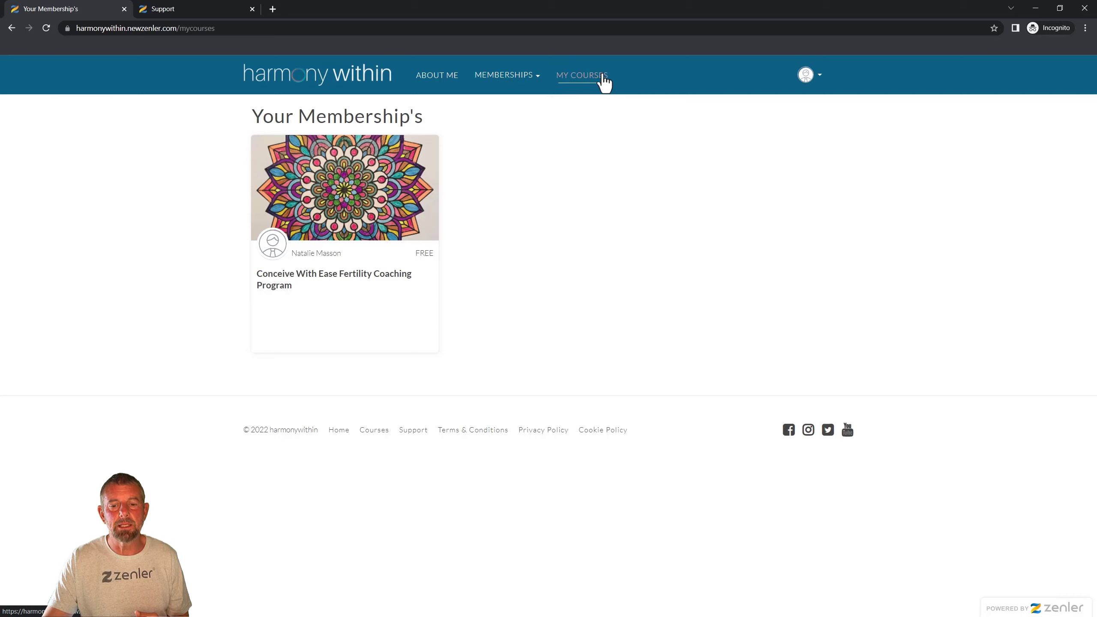
pyautogui.click(536, 83)
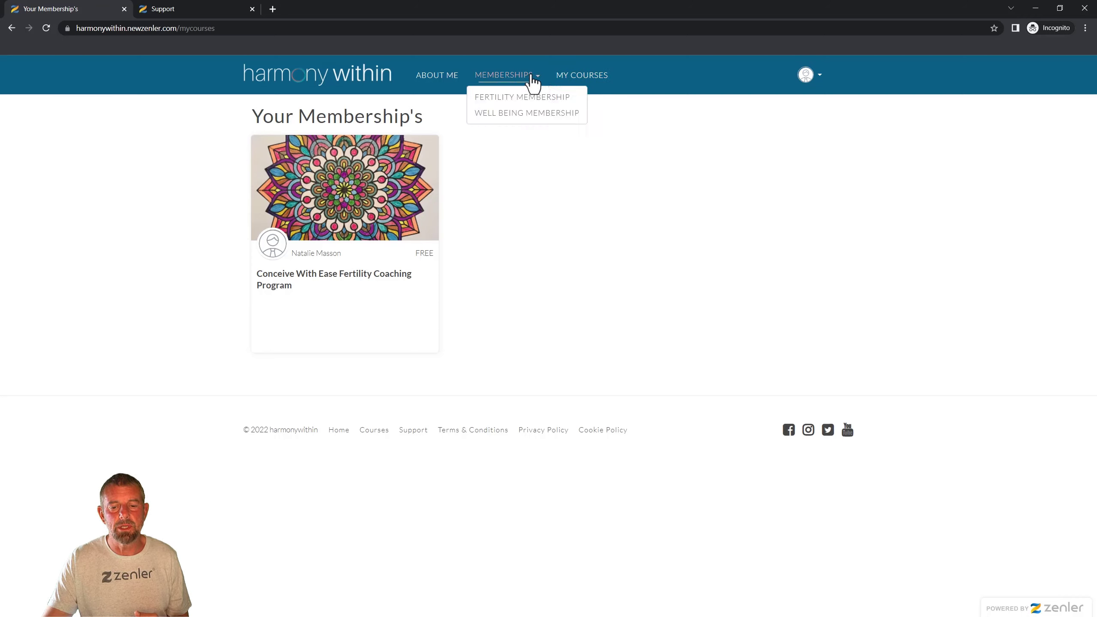
pyautogui.click(708, 128)
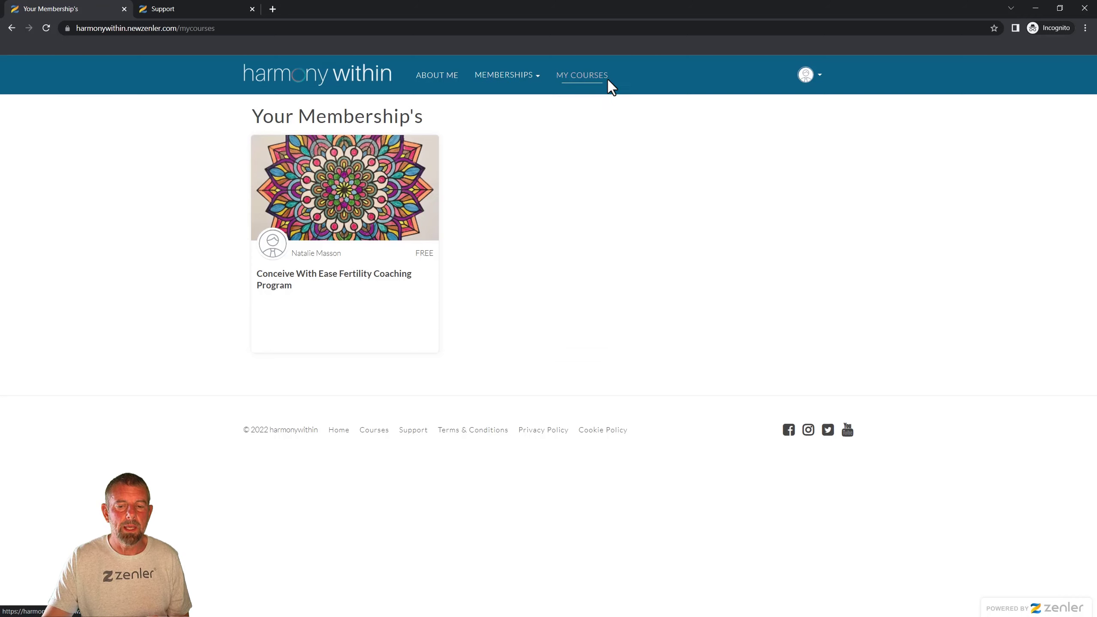